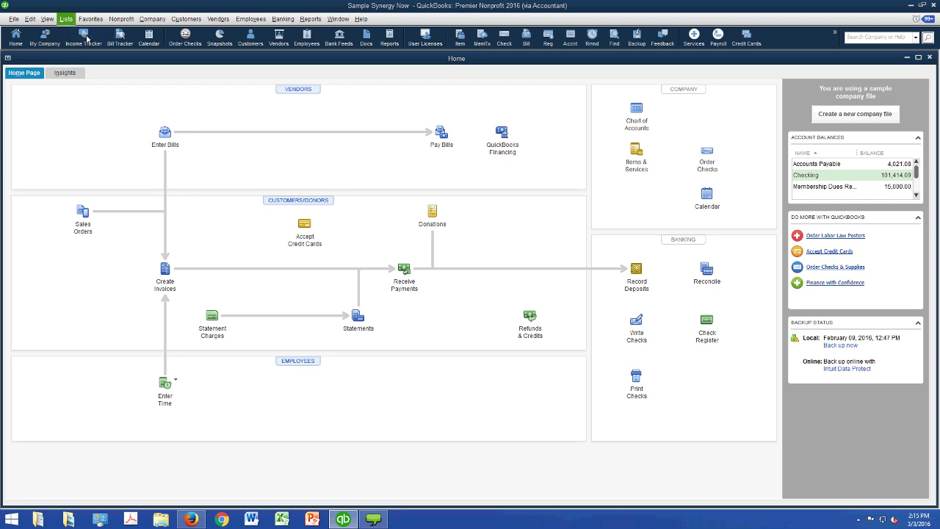
# - Open Lists > Chart of Accounts and scroll down to the Income and Expense accounts
pyautogui.click(65, 19)
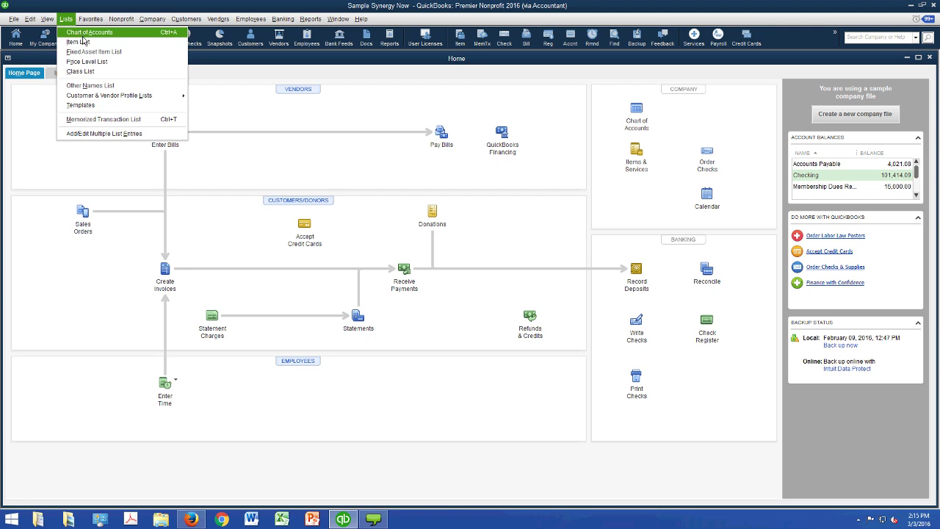
pyautogui.click(84, 34)
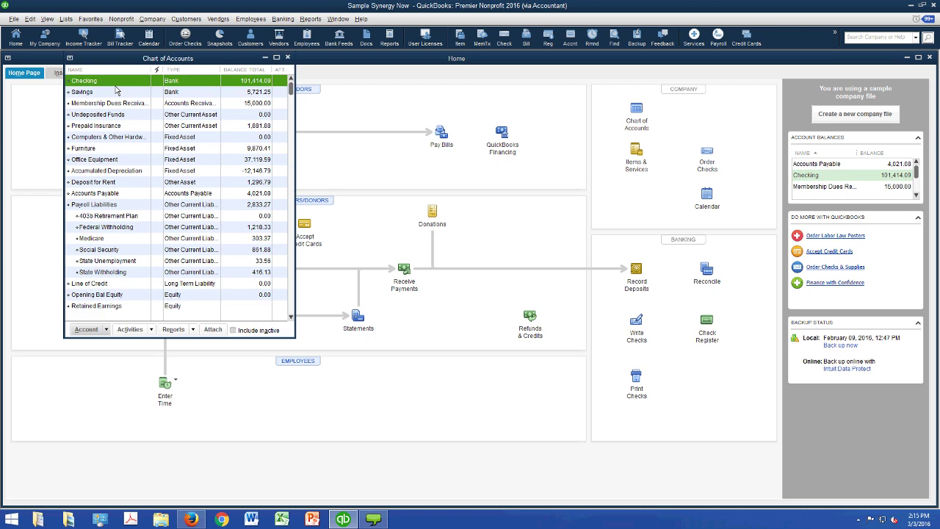
pyautogui.scroll(-2, 344, 111)
pyautogui.scroll(-4, 344, 111)
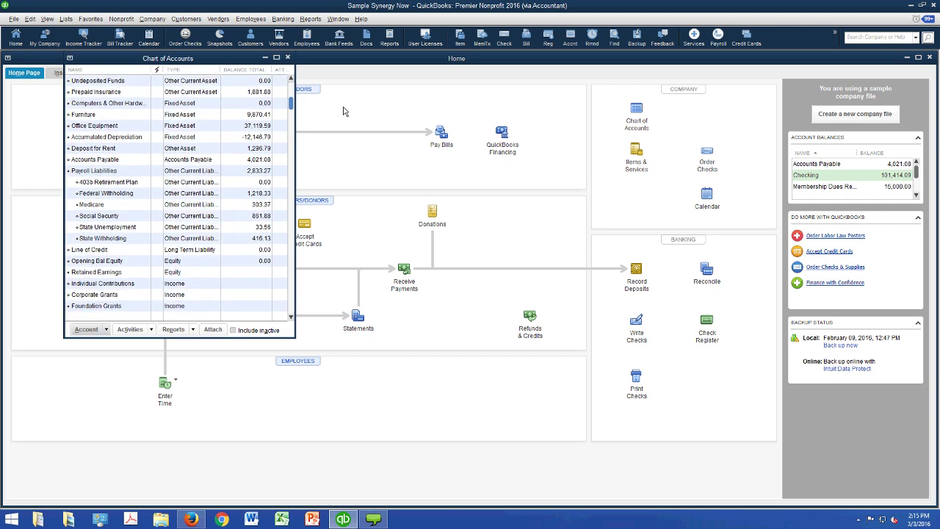
pyautogui.scroll(-1, 326, 174)
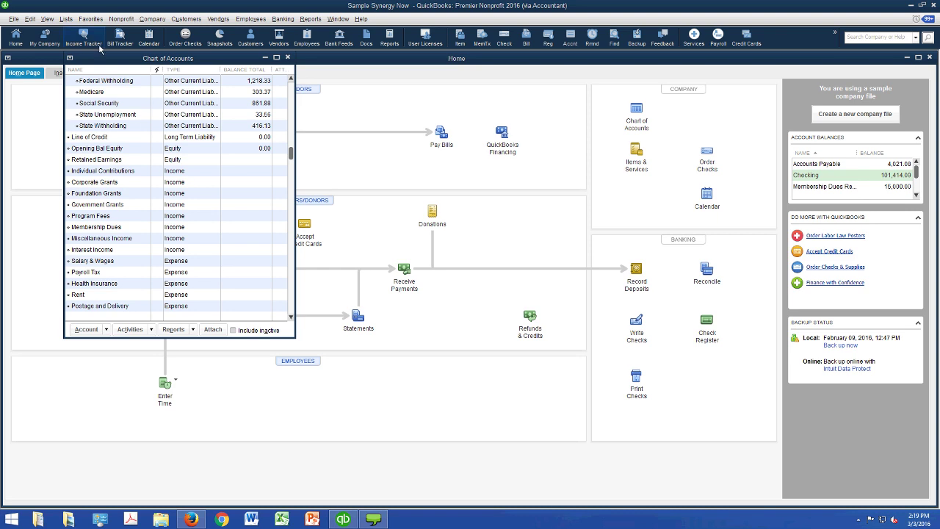
# - Bring up the Lists menu again with Alt+L
pyautogui.hotkey('alt', 'l')
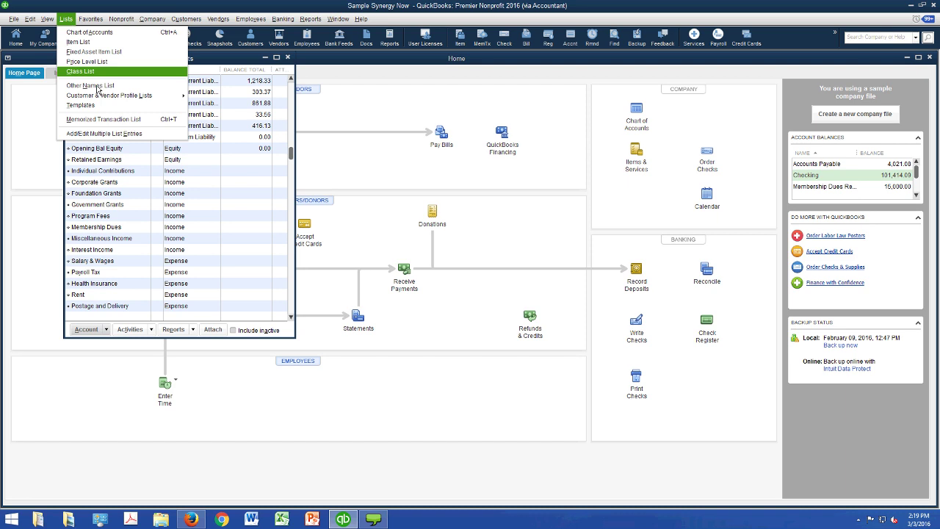
# - Open the Class List, move it up, and step through Administrative, Fundraising, Go-Green, Synergy Conference, The Aware Campaign
pyautogui.press('Return')
pyautogui.moveTo(197, 168); pyautogui.dragTo(213, 114)
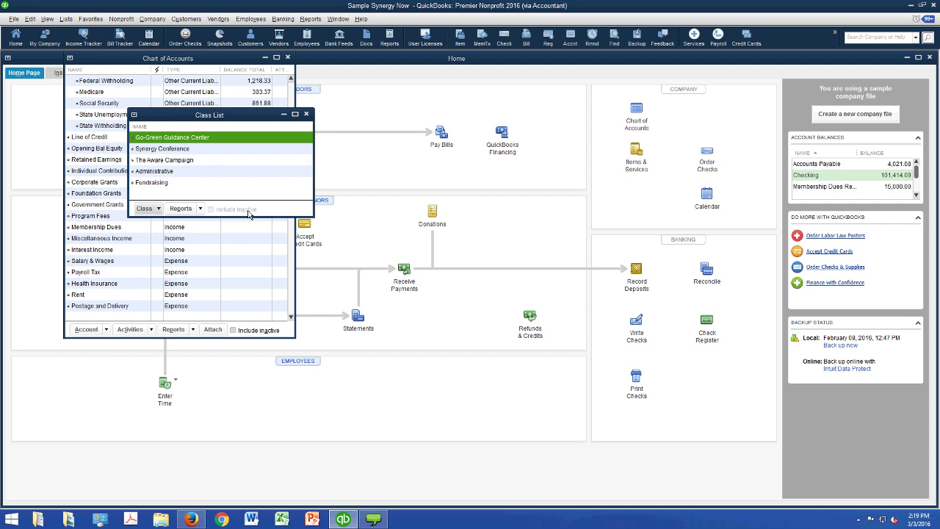
pyautogui.click(220, 171)
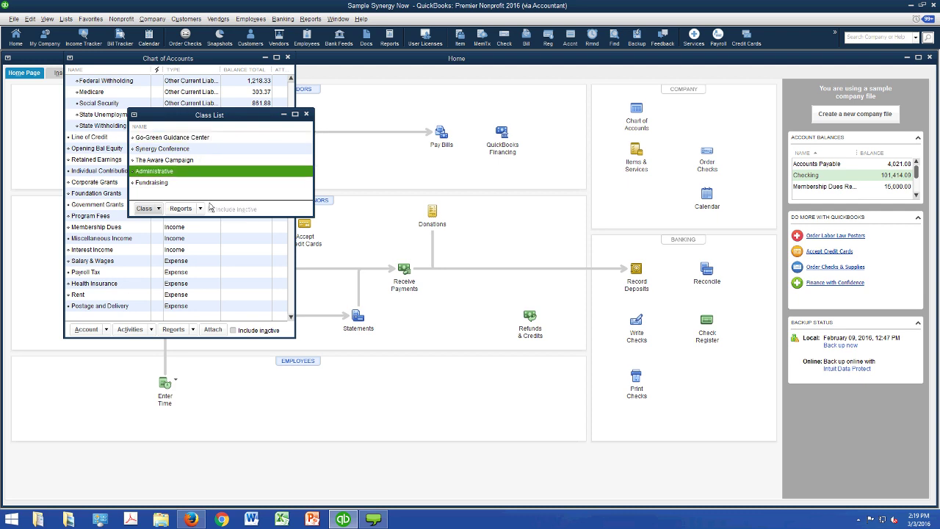
pyautogui.press('Down')
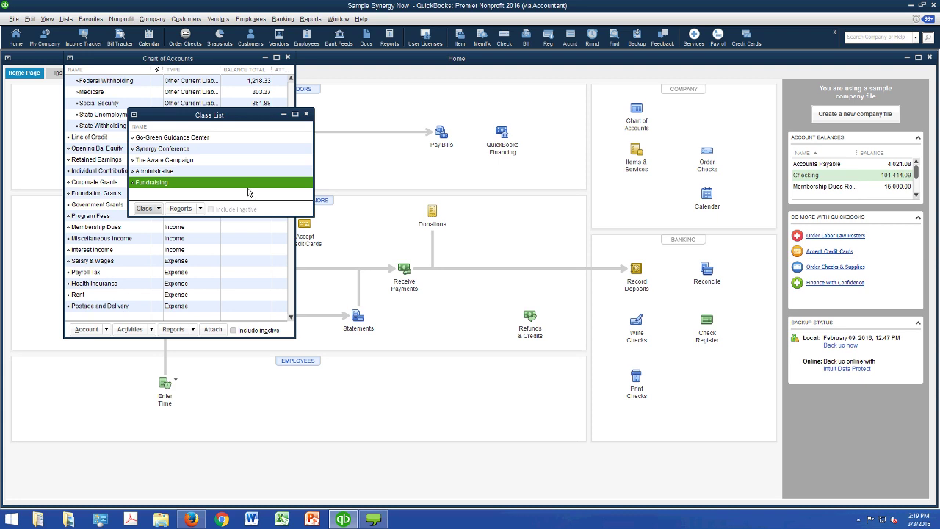
pyautogui.press('Home')
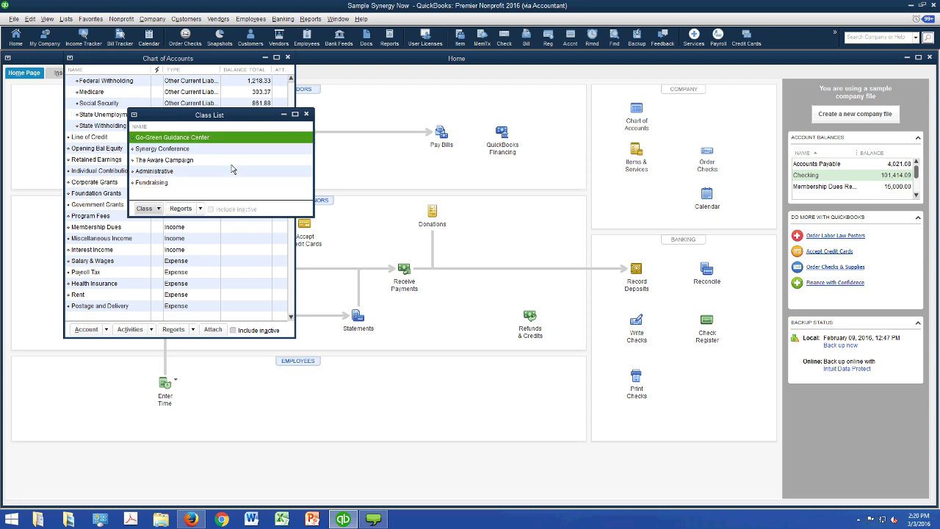
pyautogui.press('Down')
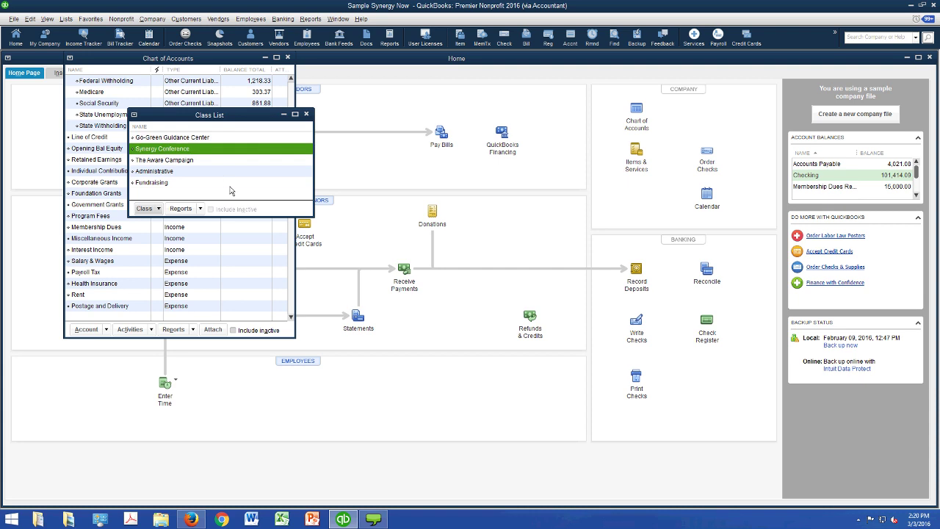
pyautogui.press('Down')
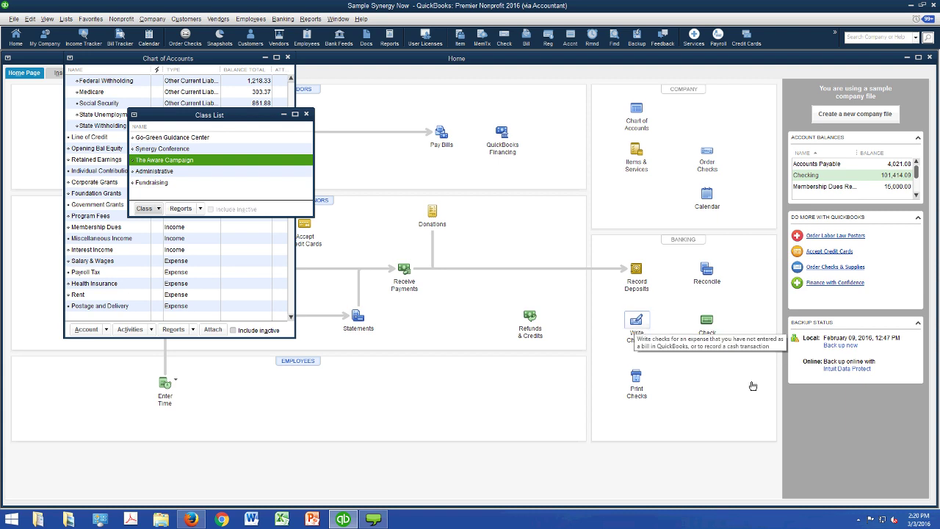
# - Start a new check with line one charged to Postage and Delivery, class Go-Green Guidance Center
pyautogui.click(636, 320)
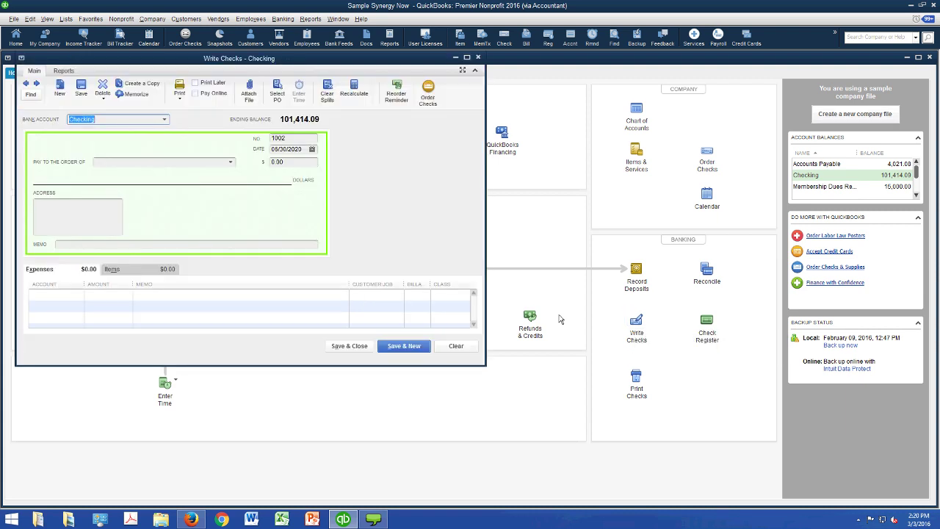
pyautogui.click(55, 294)
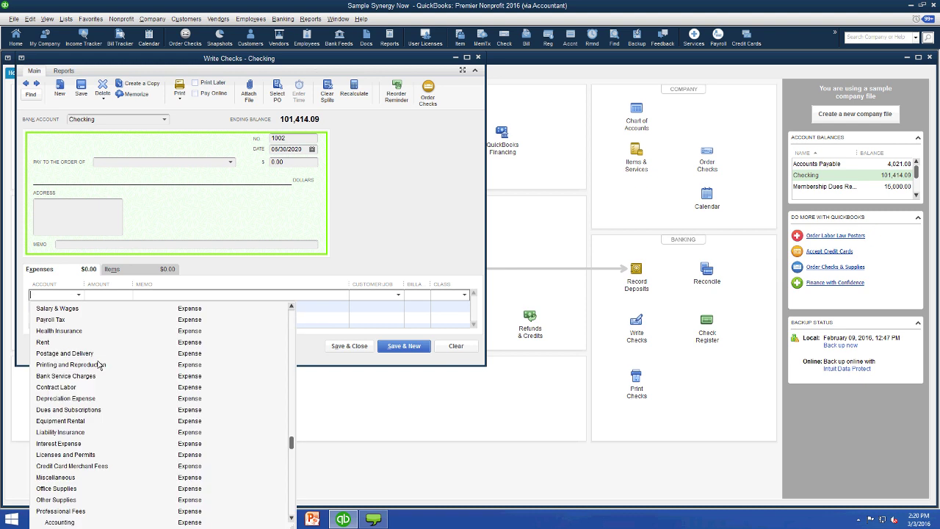
pyautogui.press('Return')
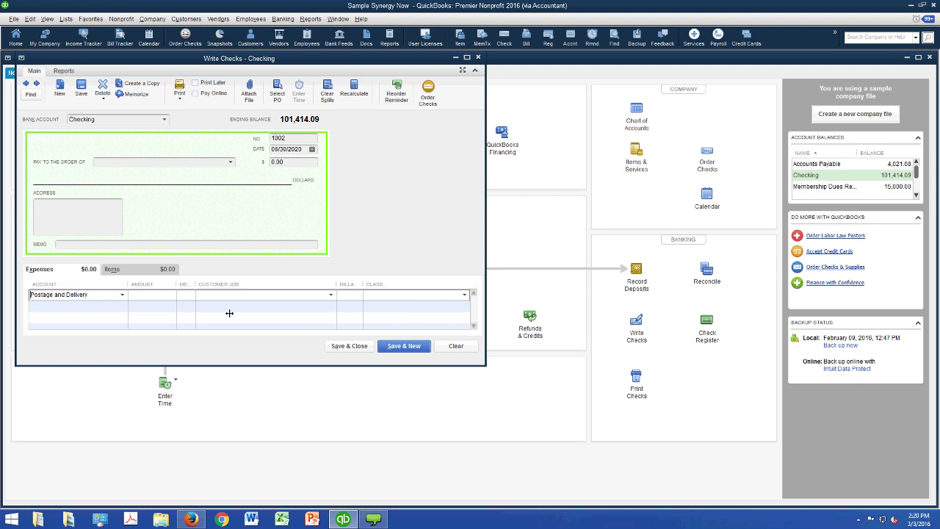
pyautogui.press('Tab')
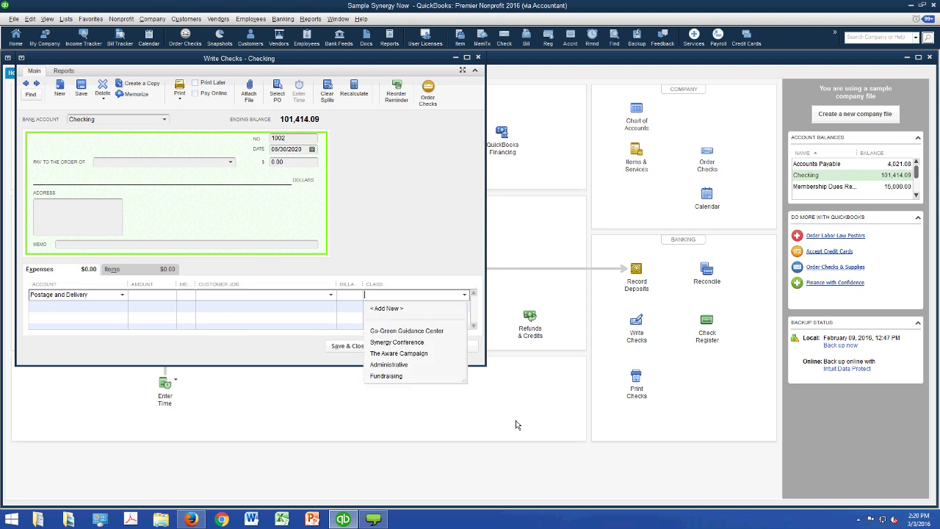
pyautogui.press('Down')
pyautogui.press('Return')
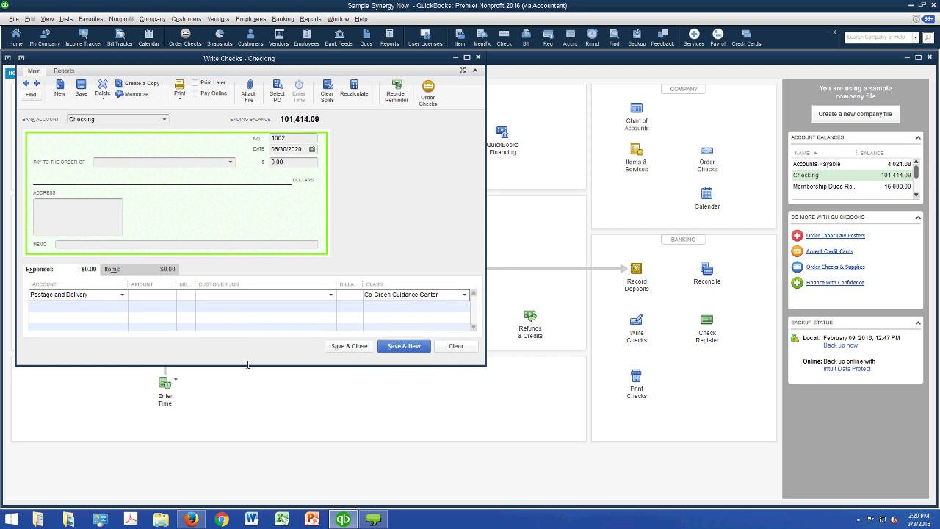
# - Add a Postage and Delivery line for Synergy Conference, assign Help 4 U Grants Foundation, then clear the check
pyautogui.press('Tab')
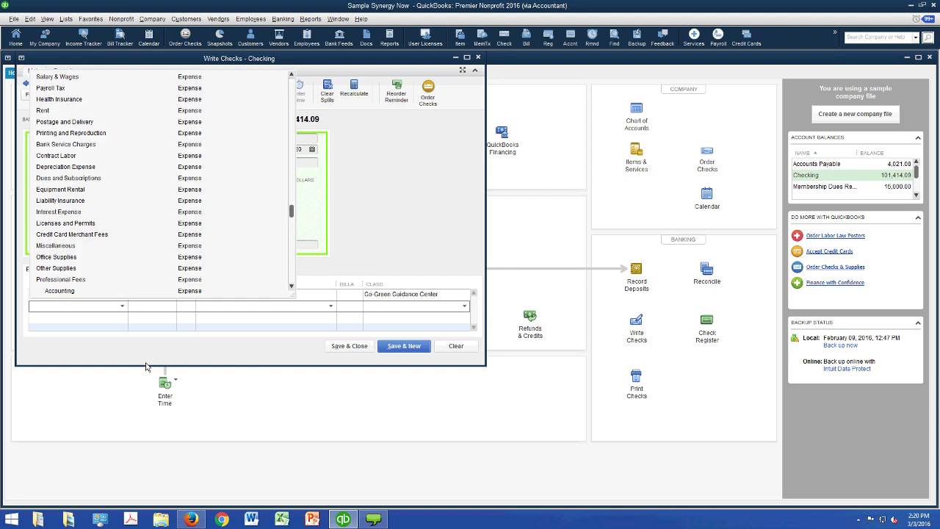
pyautogui.click(104, 152)
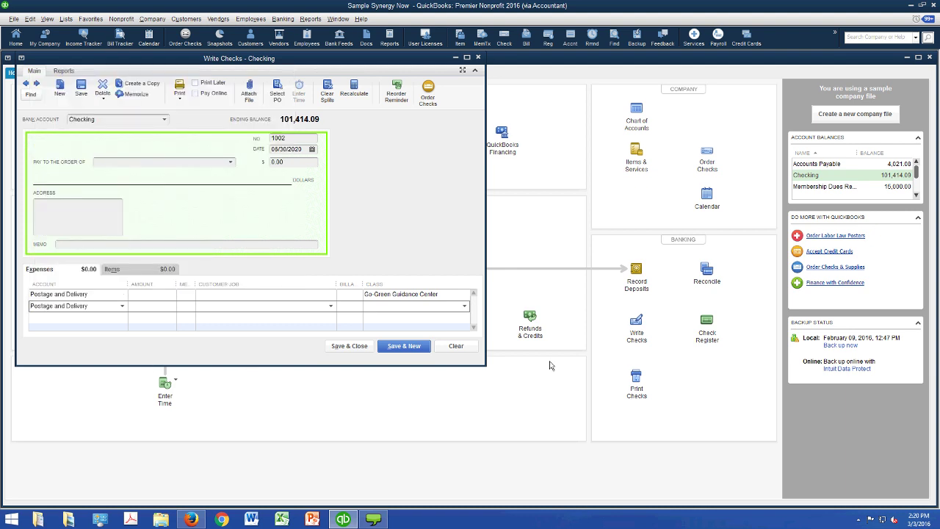
pyautogui.press('Tab')
pyautogui.press('Tab')
pyautogui.press('Tab')
pyautogui.press('Tab')
pyautogui.write('s')
pyautogui.click(387, 351)
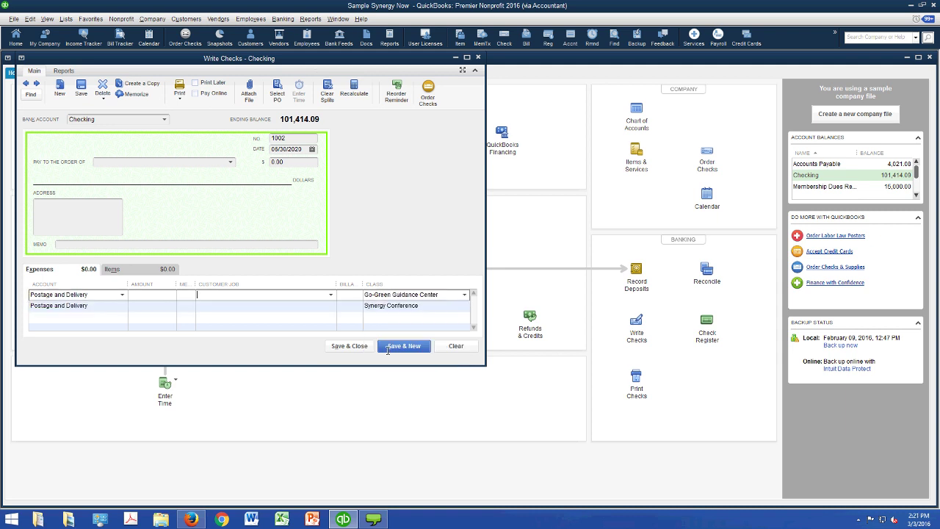
pyautogui.hotkey('alt', 'Down')
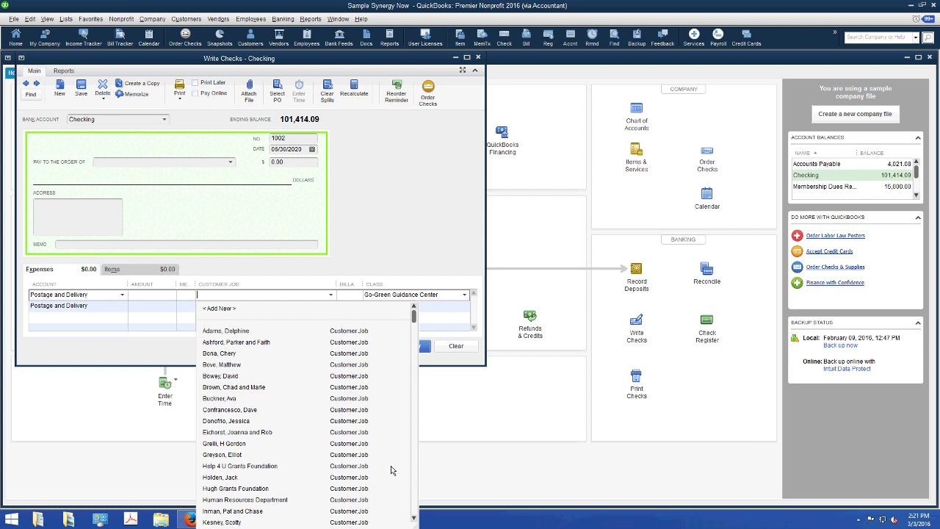
pyautogui.click(391, 465)
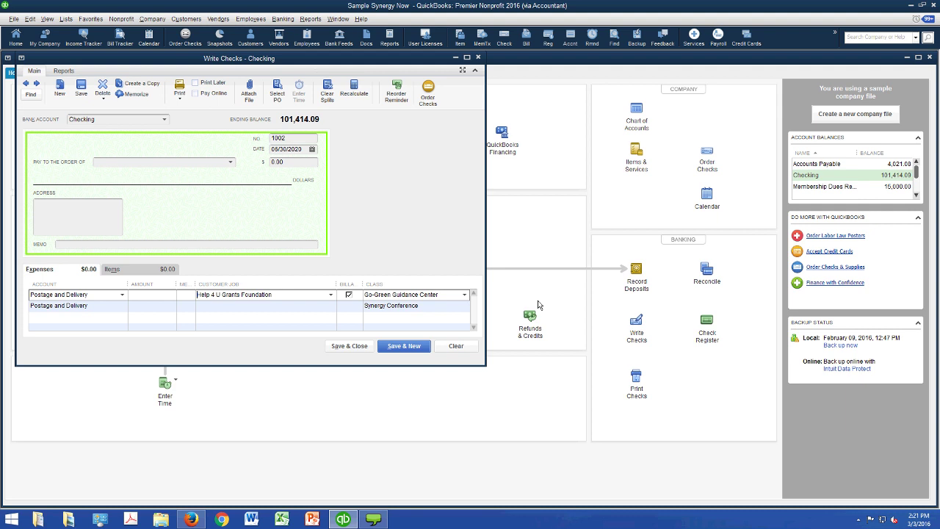
pyautogui.click(455, 345)
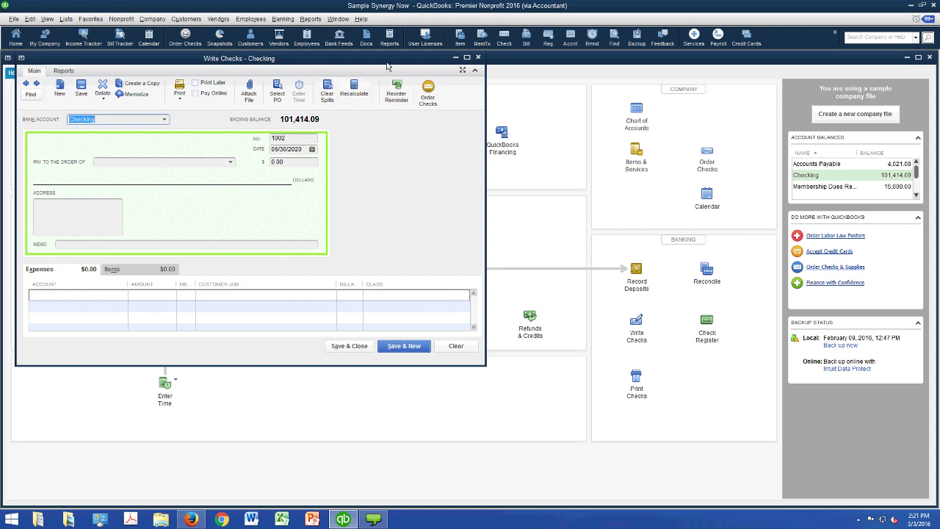
# - Run the Profit & Loss by Class report, slide its window aside, and collapse the sub-accounts
pyautogui.click(310, 18)
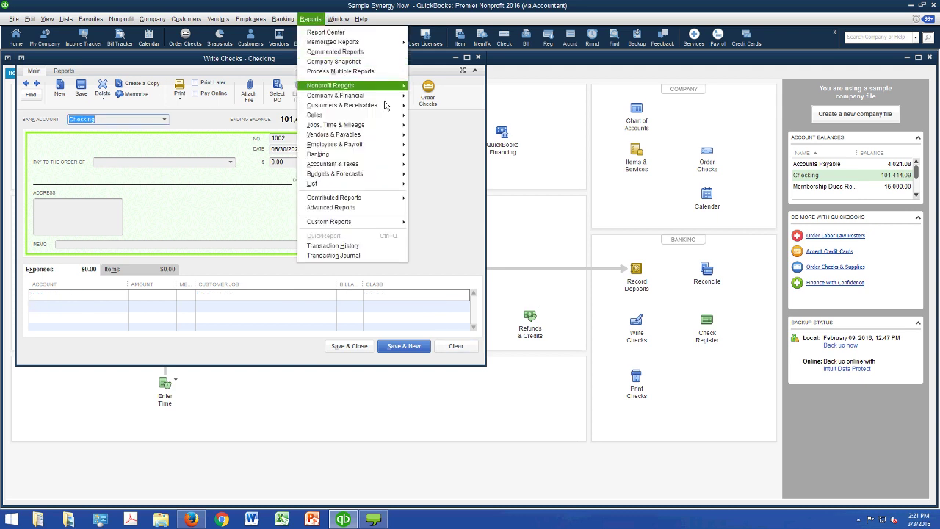
pyautogui.moveTo(384, 95)
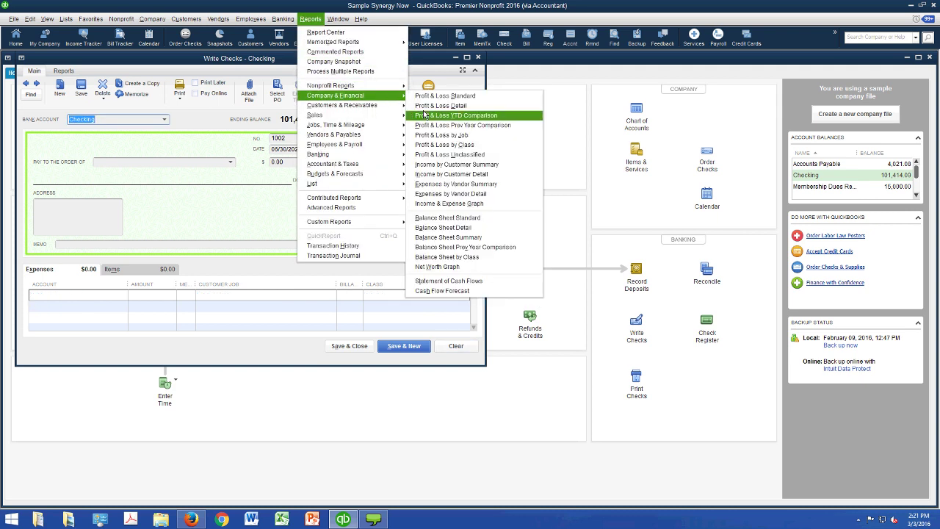
pyautogui.press('Return')
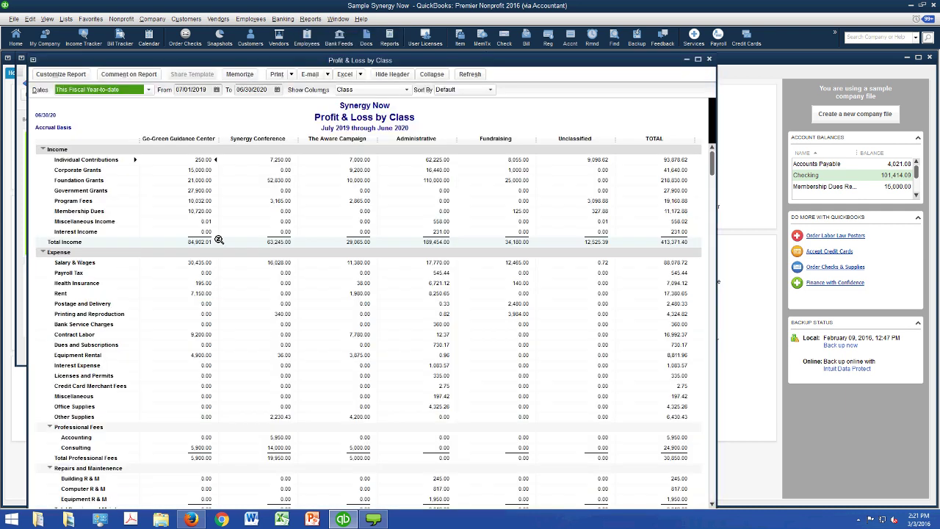
pyautogui.moveTo(304, 59); pyautogui.dragTo(332, 61)
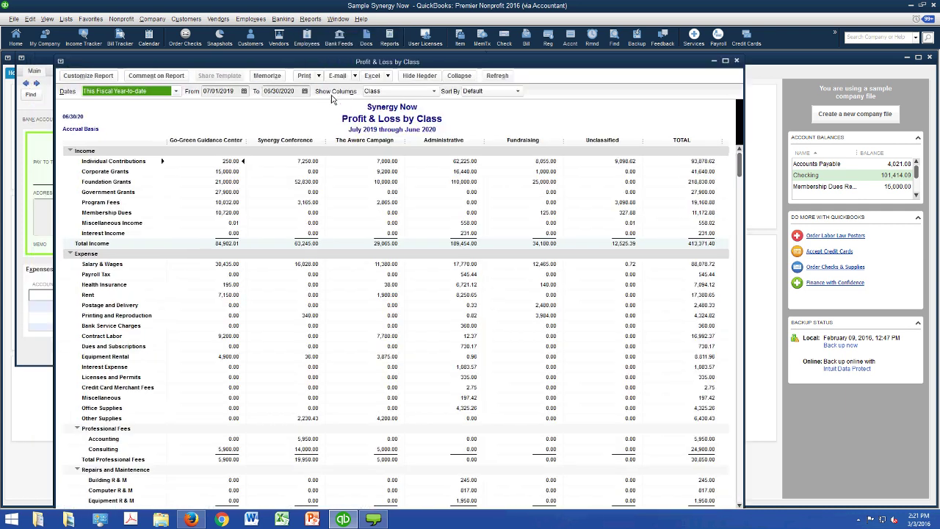
pyautogui.moveTo(332, 100); pyautogui.dragTo(421, 61)
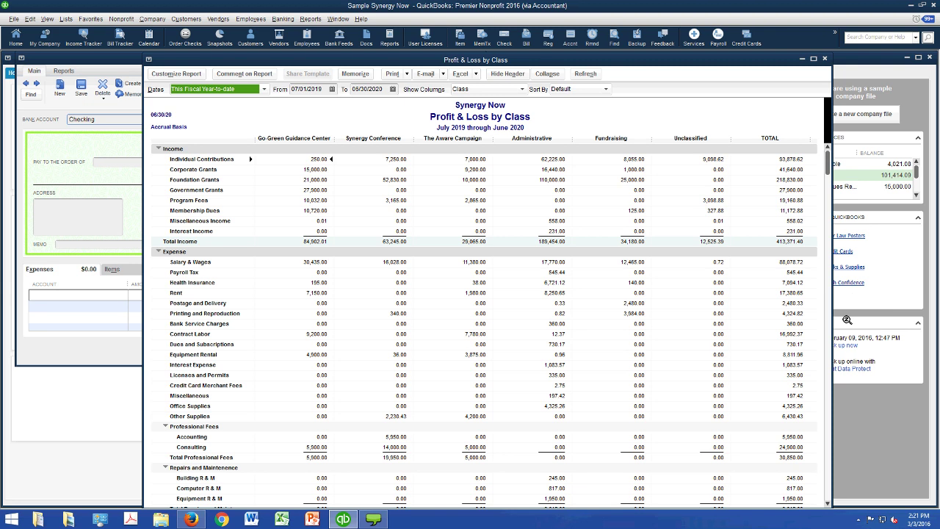
pyautogui.click(547, 73)
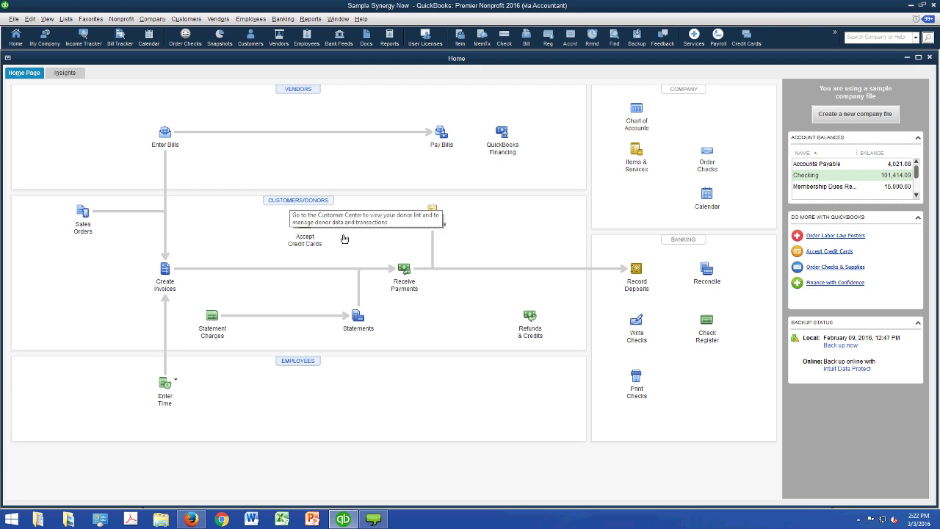
pyautogui.click(344, 238)
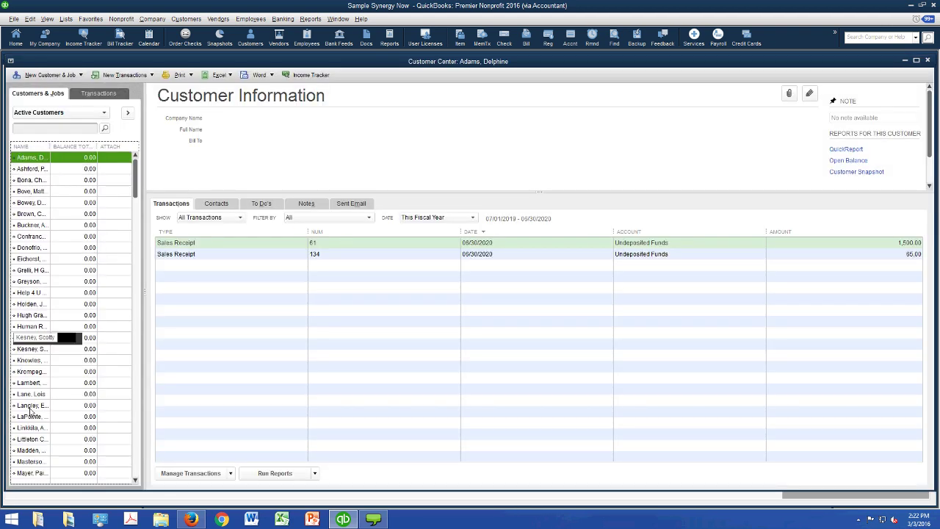
pyautogui.click(52, 75)
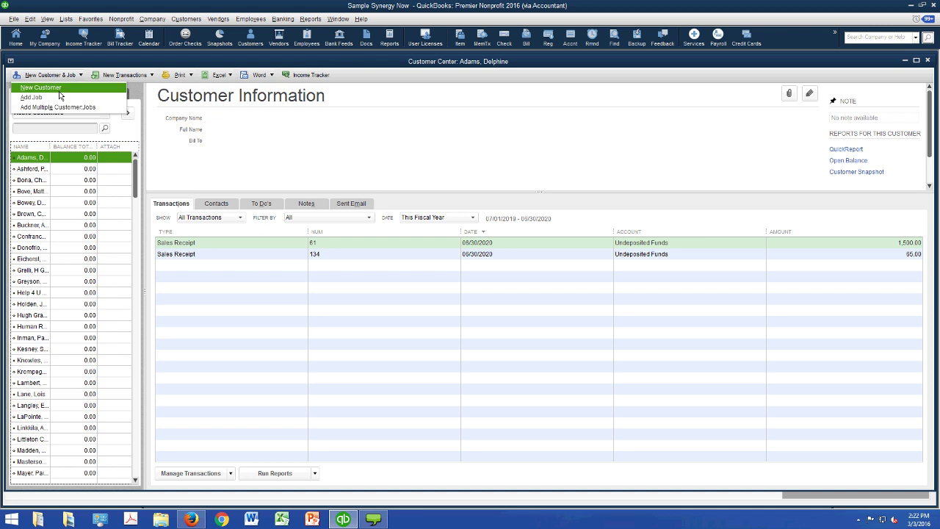
pyautogui.click(37, 87)
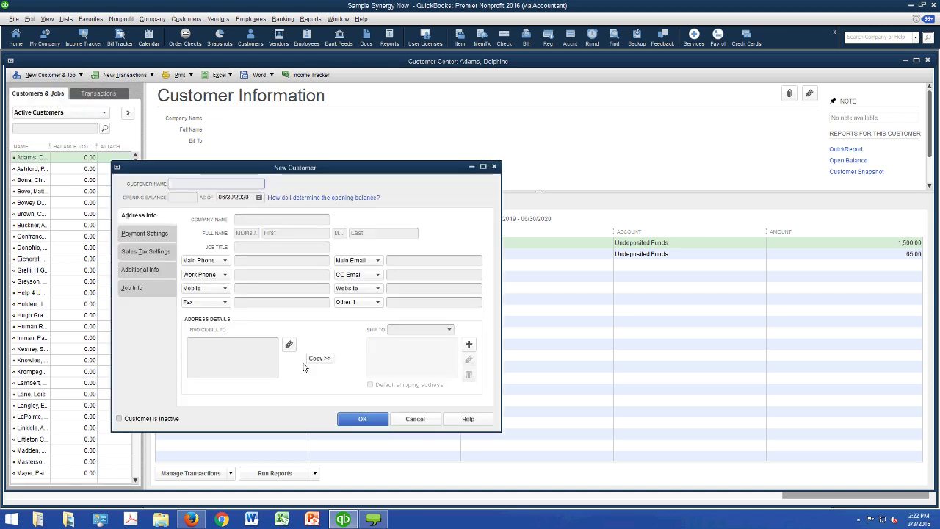
pyautogui.press('Escape')
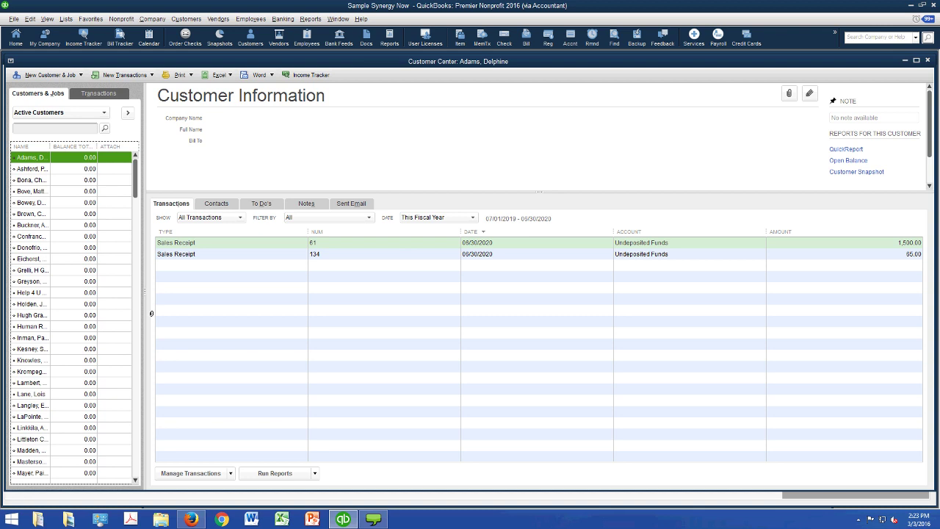
pyautogui.press('Escape')
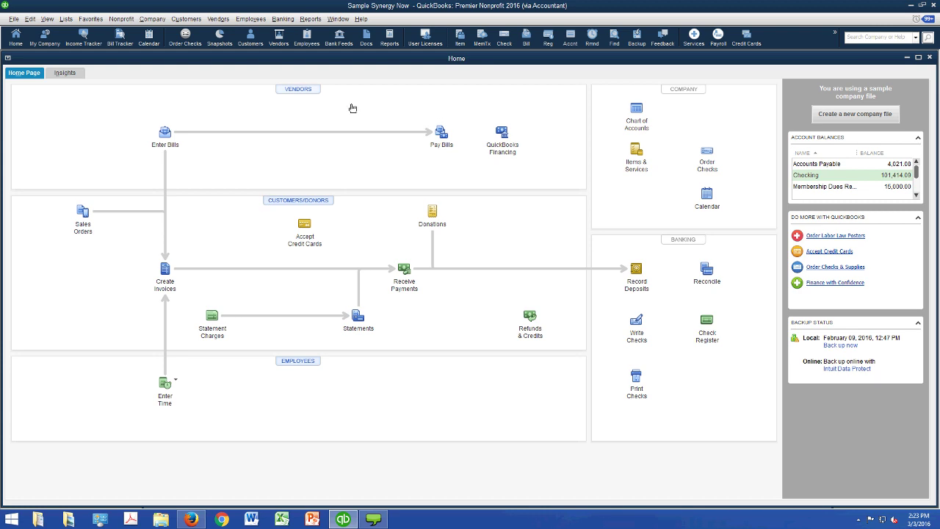
# - Open the Vendor Center from the Home page's Vendors icon
pyautogui.click(352, 108)
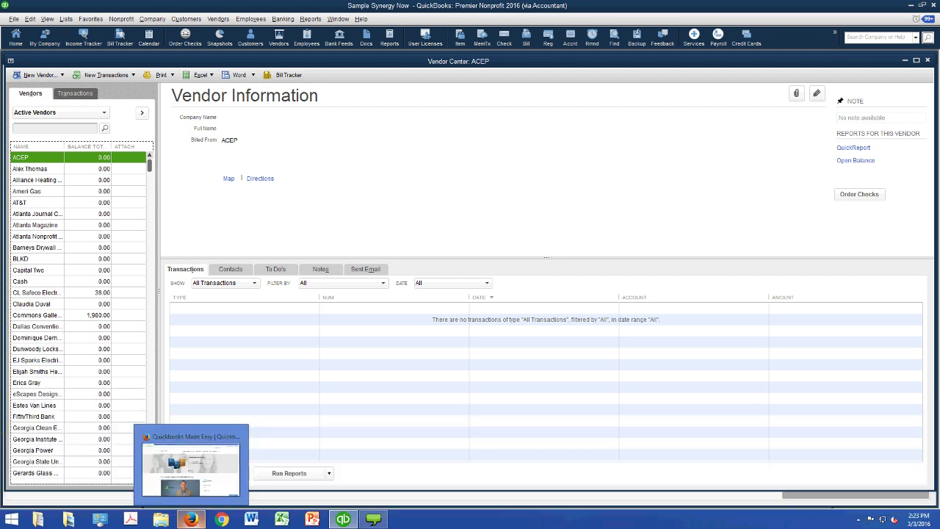
# - Switch to Firefox and its QuickBooks Online tab for Synergy Now
pyautogui.click(191, 519)
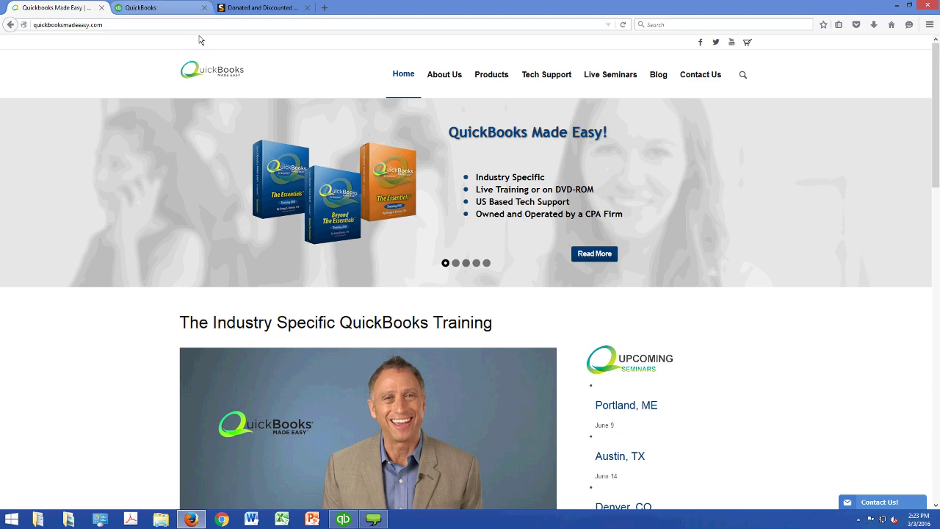
pyautogui.click(155, 8)
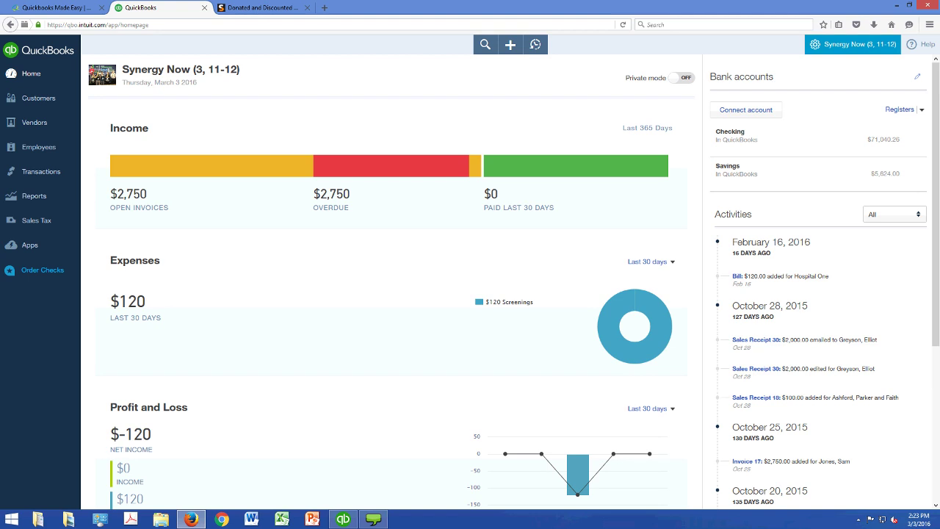
# - From the gear menu, sign in with the saved user ID and the account password
pyautogui.click(852, 44)
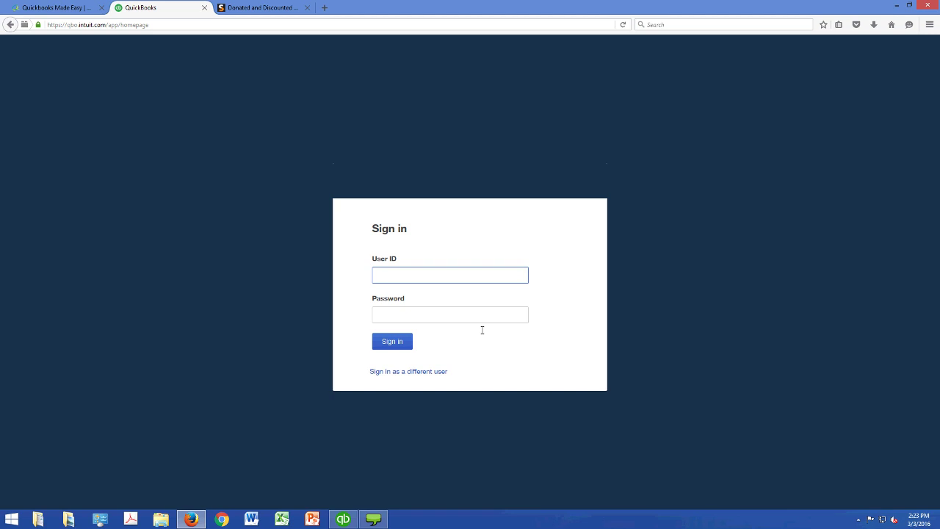
pyautogui.write('greg')
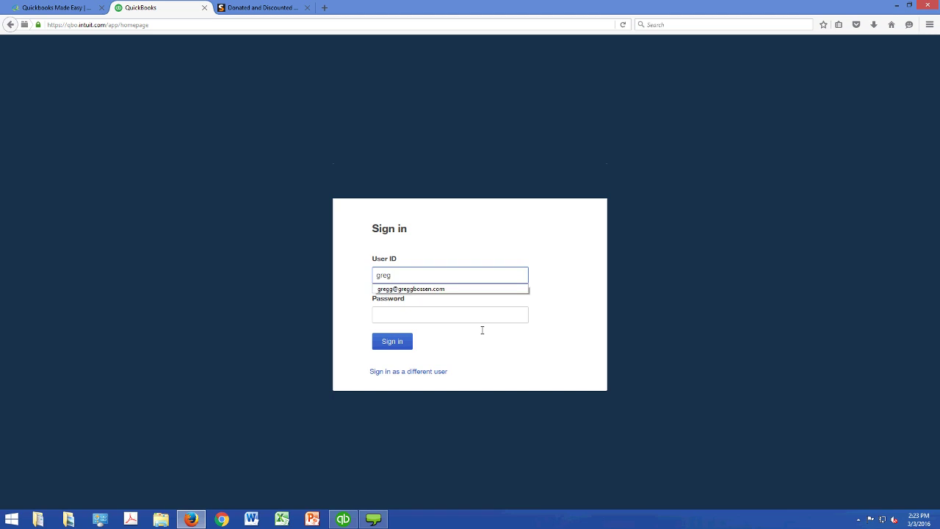
pyautogui.press('Down')
pyautogui.press('Return')
pyautogui.press('Tab')
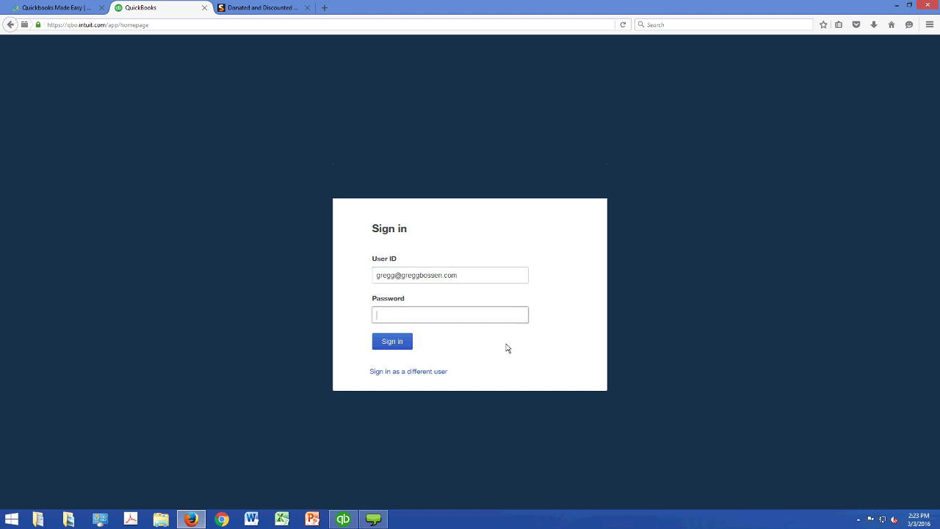
pyautogui.write('••••')
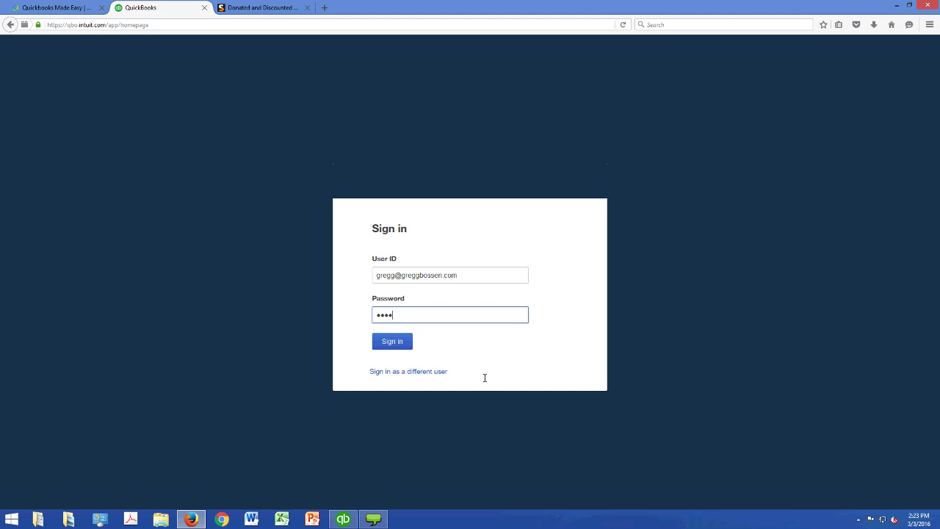
pyautogui.write('••••')
pyautogui.press('Return')
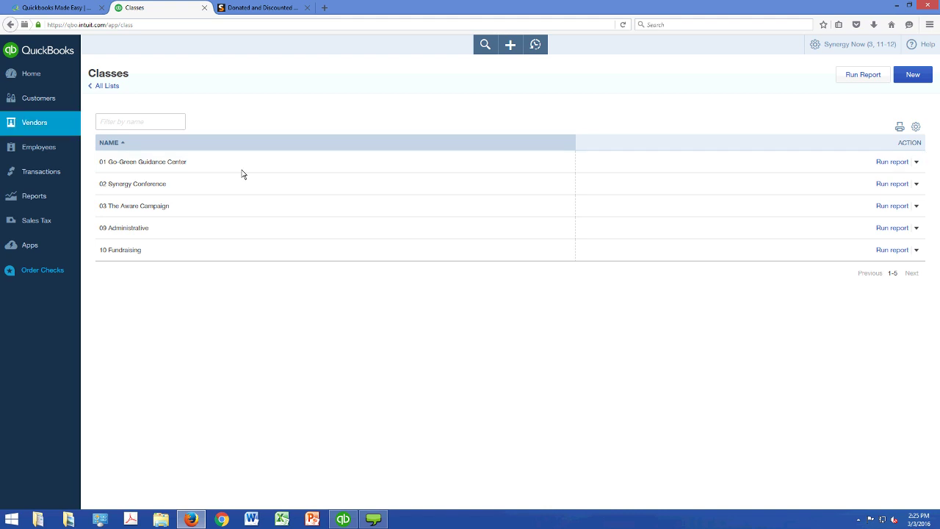
# - Visit the Customers and Vendors lists, then open the Reports page
pyautogui.click(55, 115)
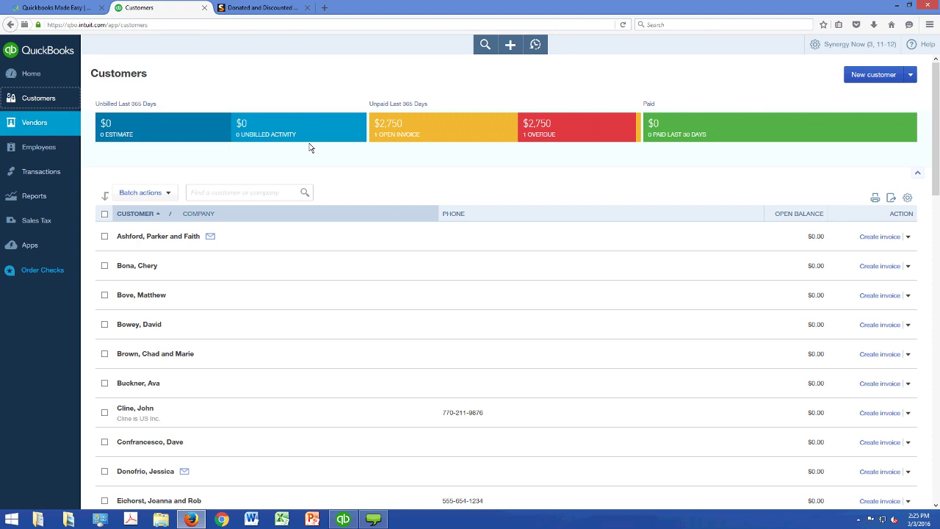
pyautogui.click(64, 140)
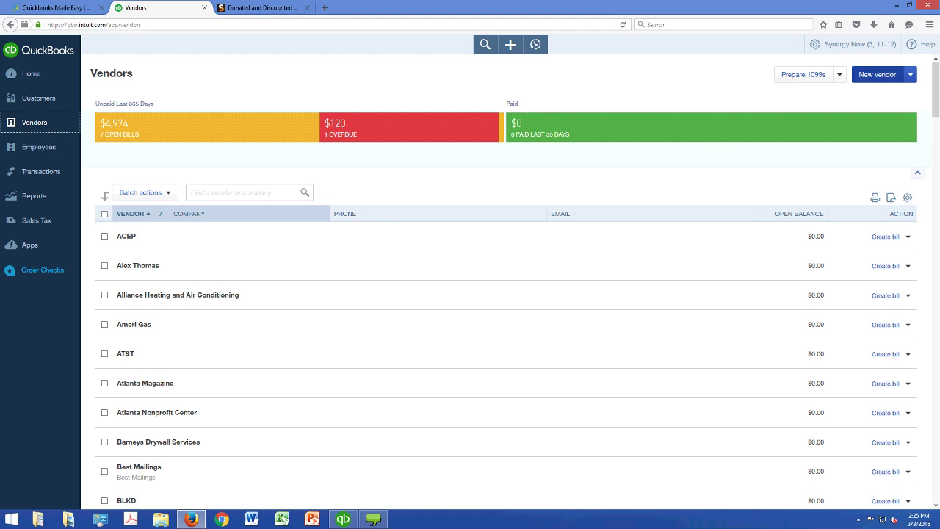
pyautogui.click(73, 230)
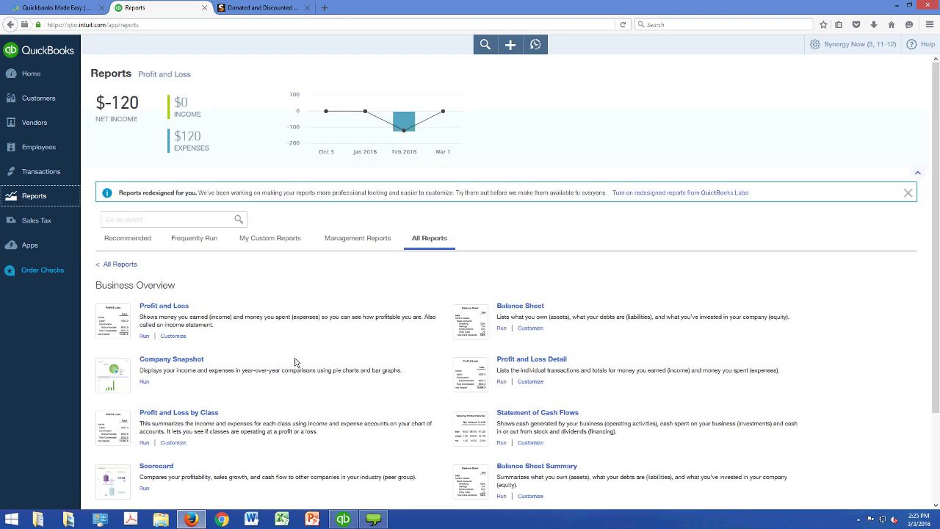
# - Run Profit and Loss with columns by Classes, then return to the desktop Vendor Center
pyautogui.click(205, 369)
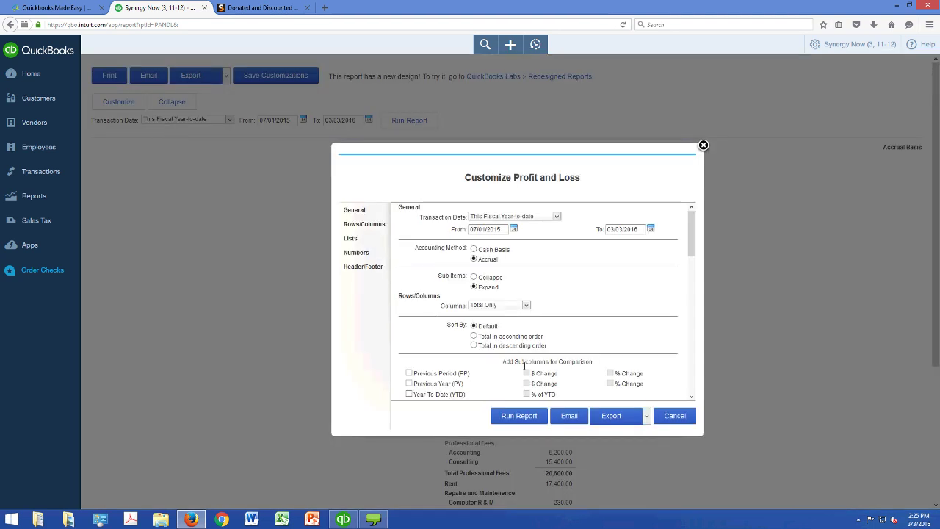
pyautogui.hotkey('alt', 'Down')
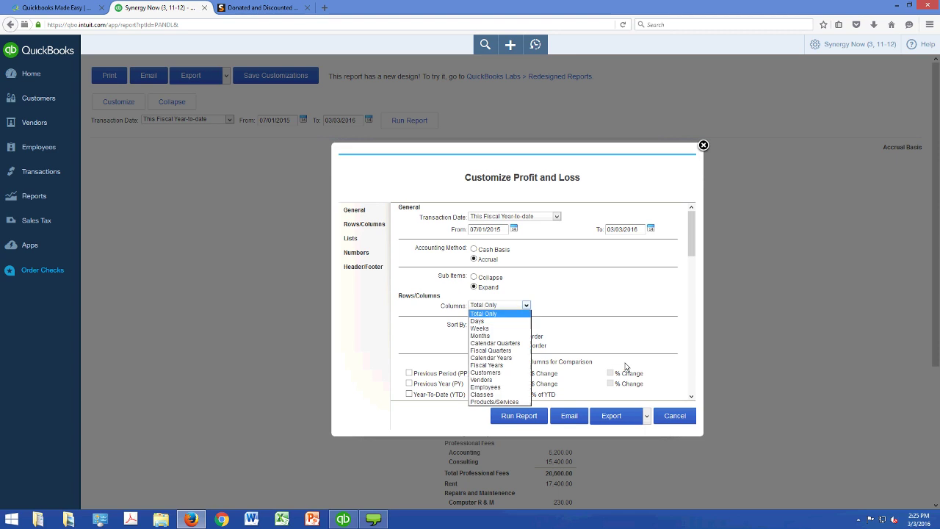
pyautogui.press('Down')
pyautogui.press('Down')
pyautogui.press('Down')
pyautogui.press('Down')
pyautogui.press('Down')
pyautogui.press('Down')
pyautogui.press('Down')
pyautogui.press('Down')
pyautogui.press('Down')
pyautogui.press('Down')
pyautogui.press('Down')
pyautogui.press('Return')
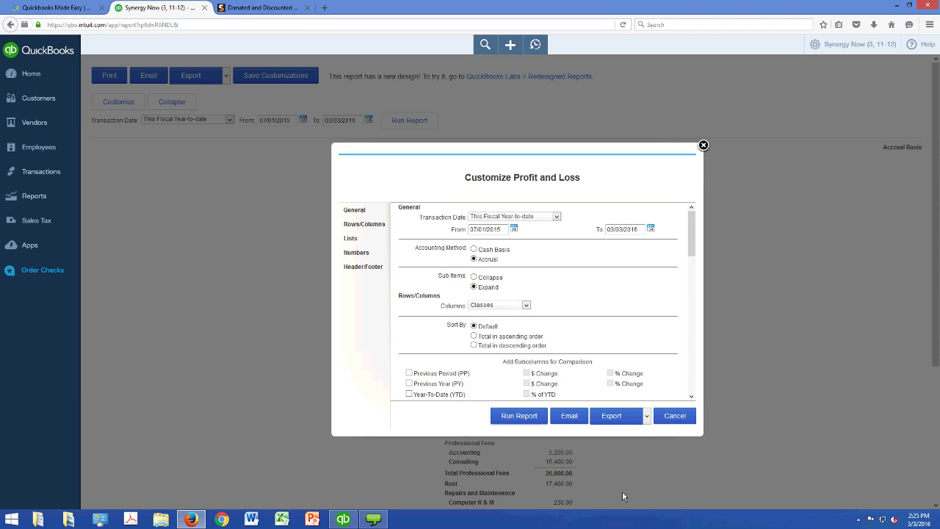
pyautogui.press('Return')
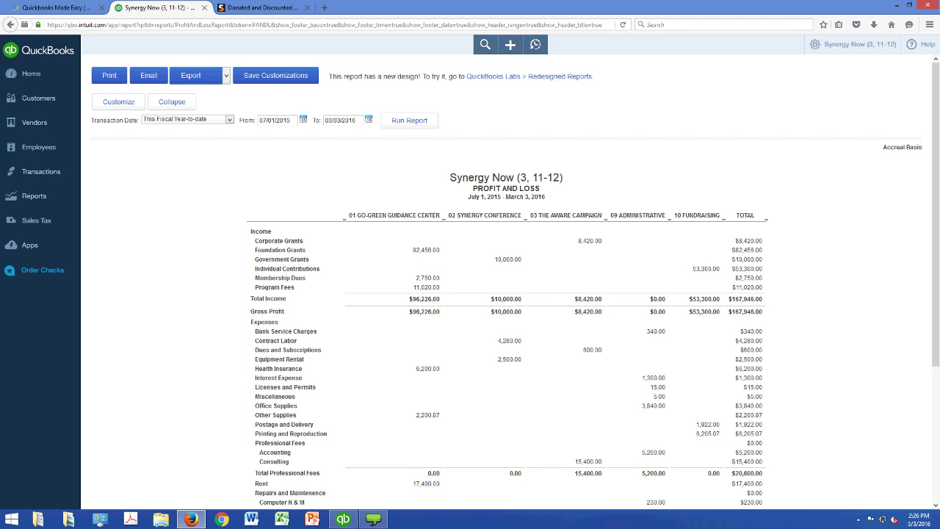
pyautogui.moveTo(343, 519)
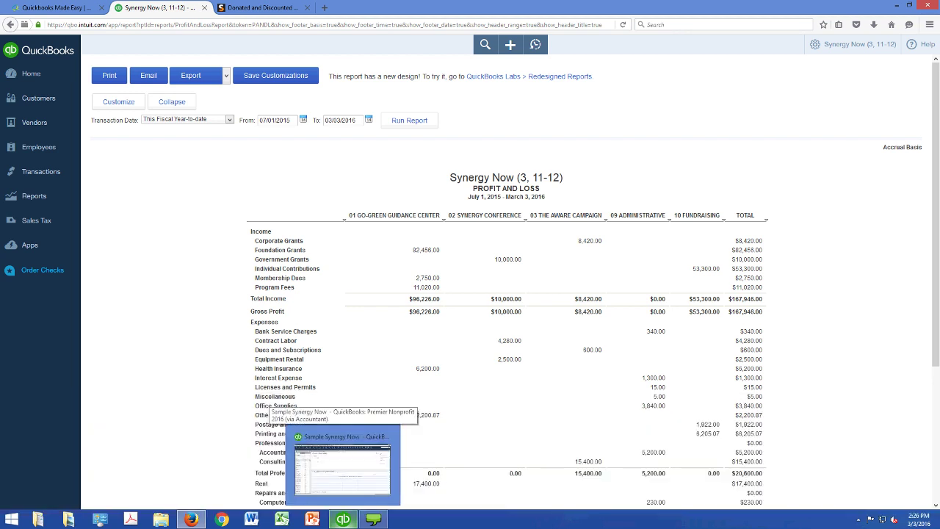
pyautogui.click(343, 519)
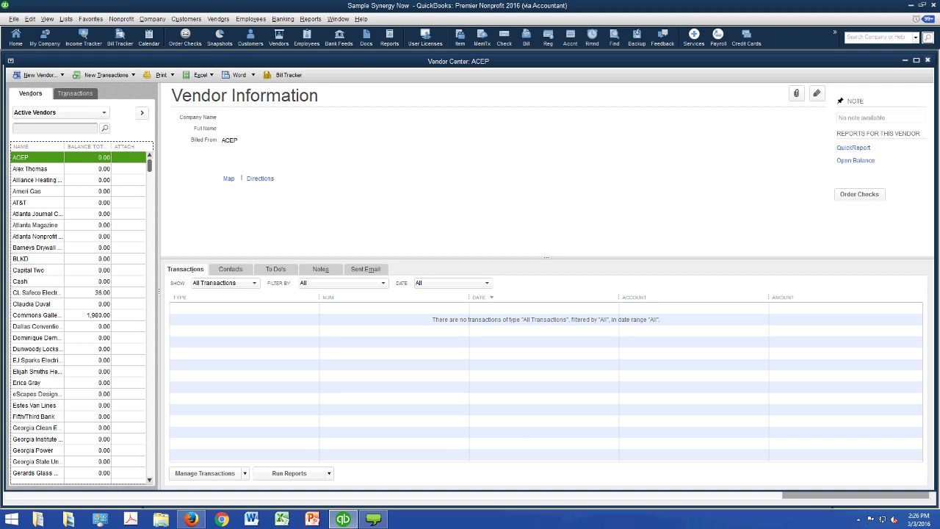
# - Close the Vendor Center to return to the Home page
pyautogui.click(927, 59)
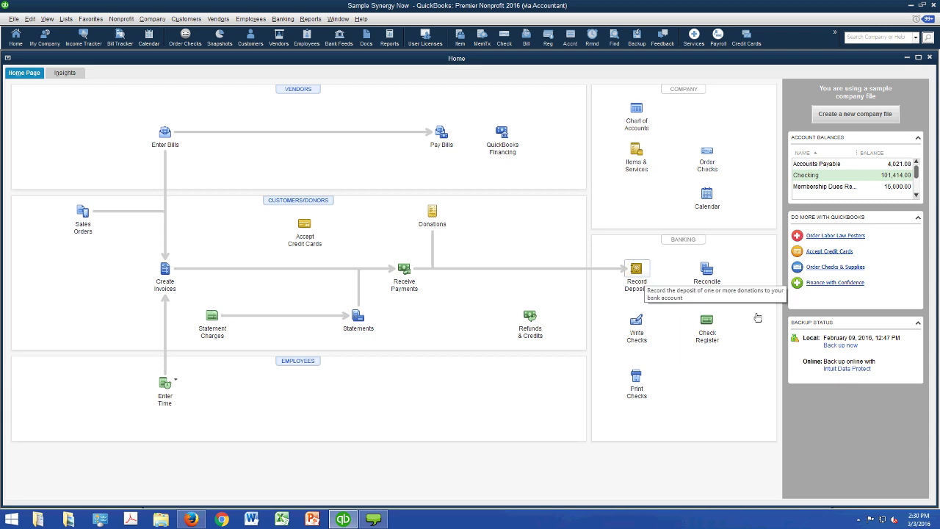
# - Start a new deposit to Checking with a 425.00 line from Membership Dues
pyautogui.click(757, 317)
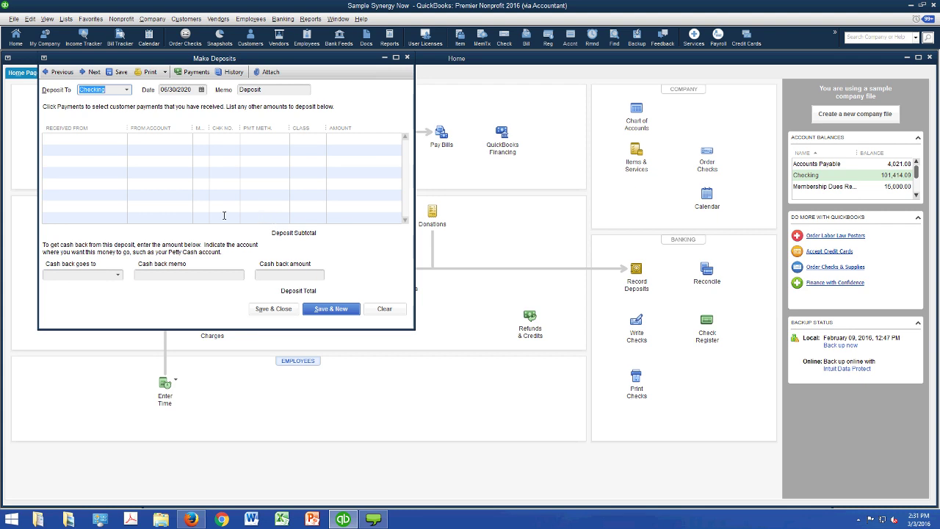
pyautogui.click(222, 164)
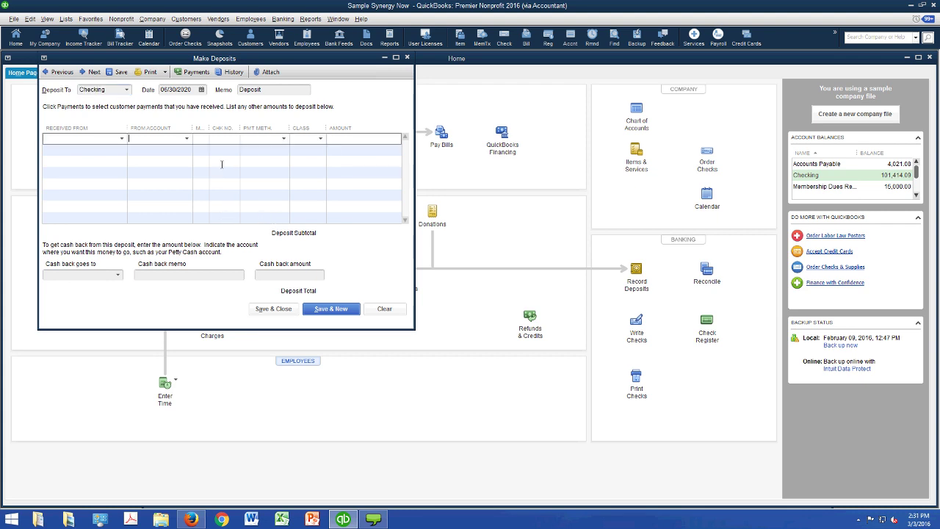
pyautogui.click(187, 138)
pyautogui.scroll(-1, 463, 201)
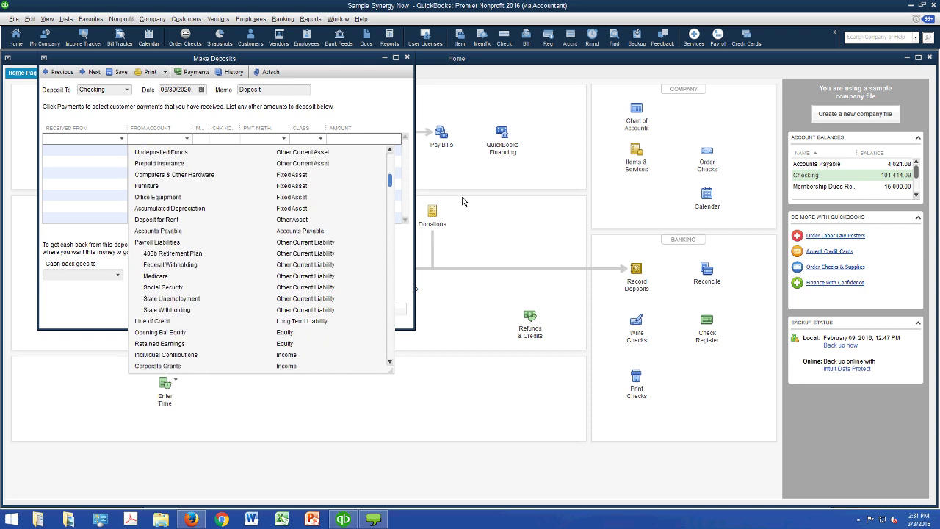
pyautogui.scroll(-3, 463, 201)
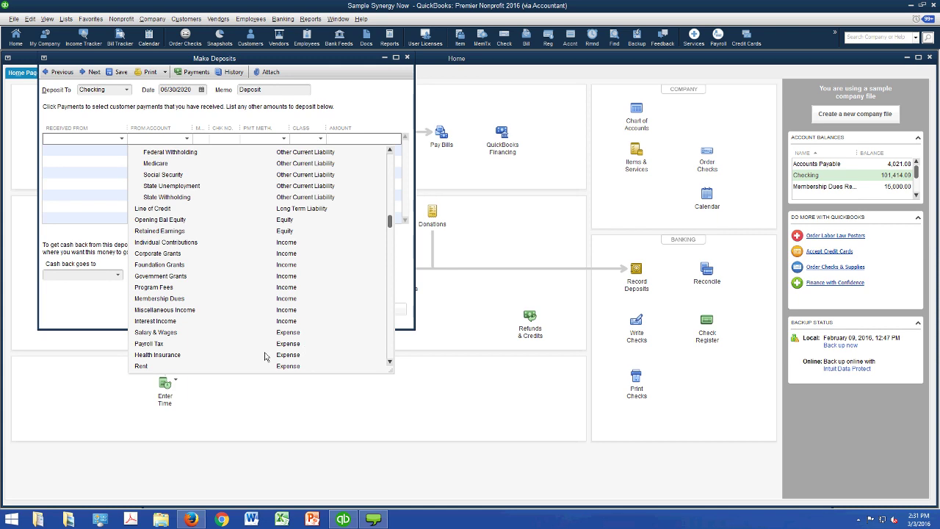
pyautogui.click(242, 298)
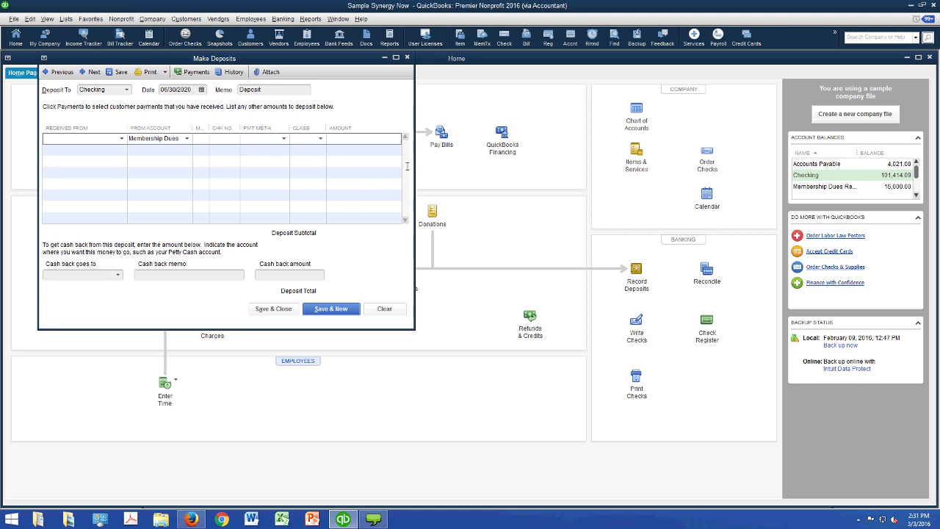
pyautogui.write('425')
pyautogui.press('Tab')
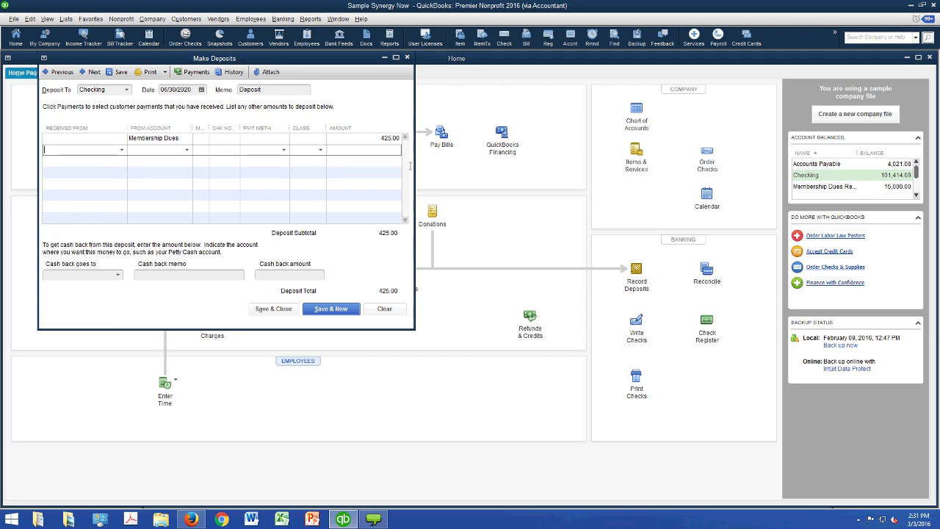
# - Add a second deposit line of 10,000.00 from Corporate Grants
pyautogui.click(186, 150)
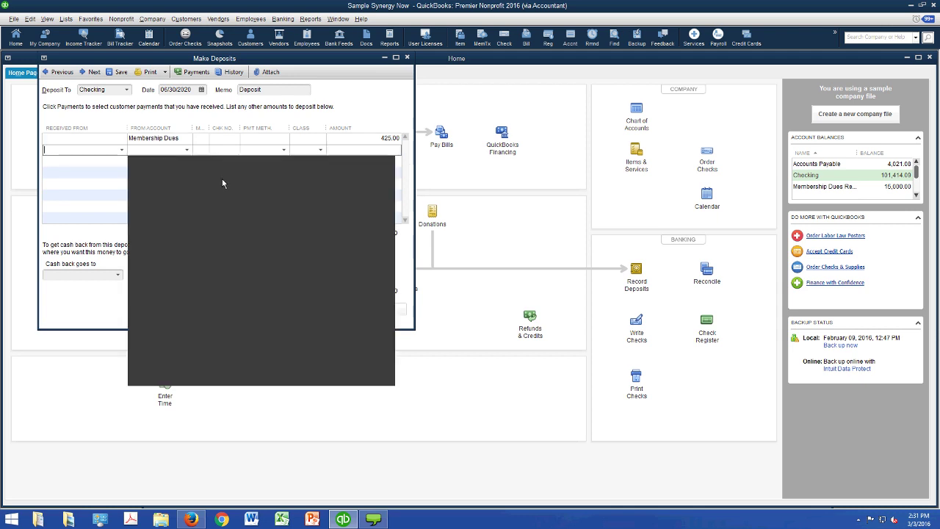
pyautogui.scroll(-1, 455, 229)
pyautogui.scroll(-4, 456, 228)
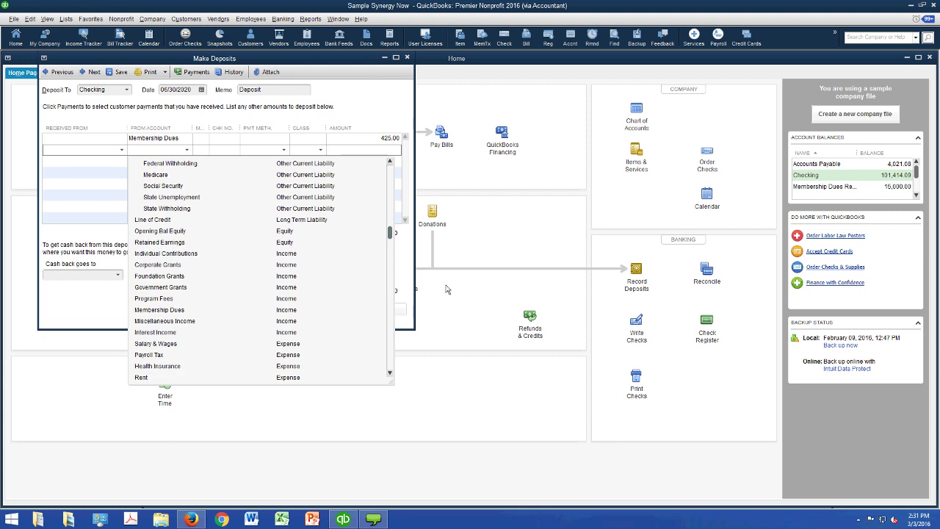
pyautogui.click(220, 265)
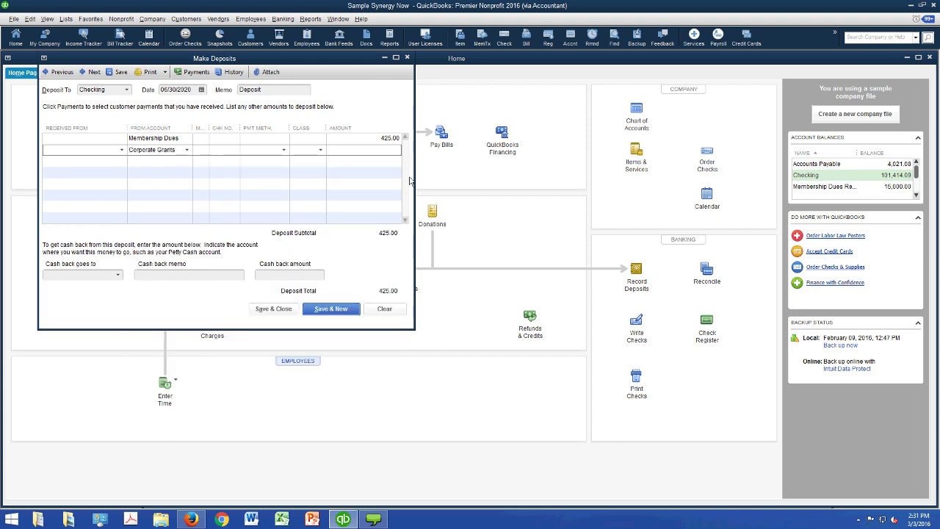
pyautogui.write('10000')
pyautogui.press('Tab')
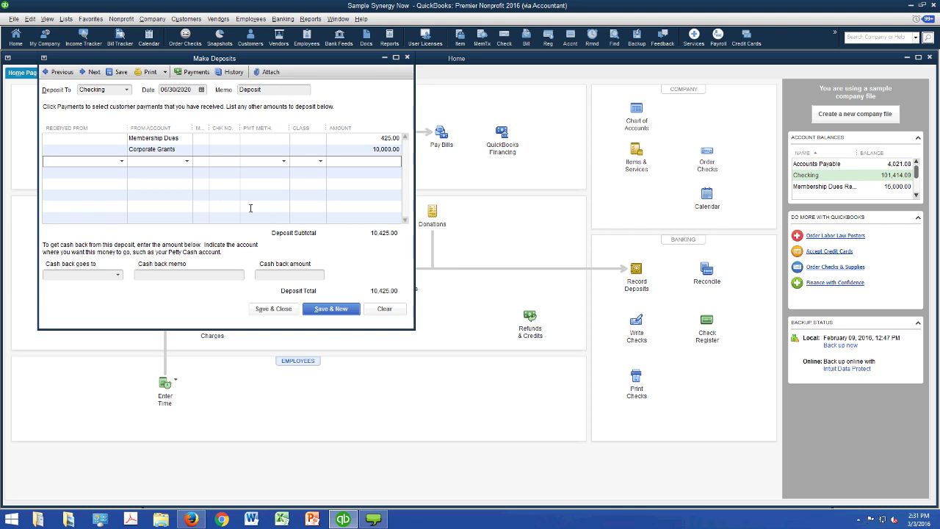
# - Add a 225.00 Individual Contributions line, checking the customer list without choosing anyone
pyautogui.hotkey('alt', 'Down')
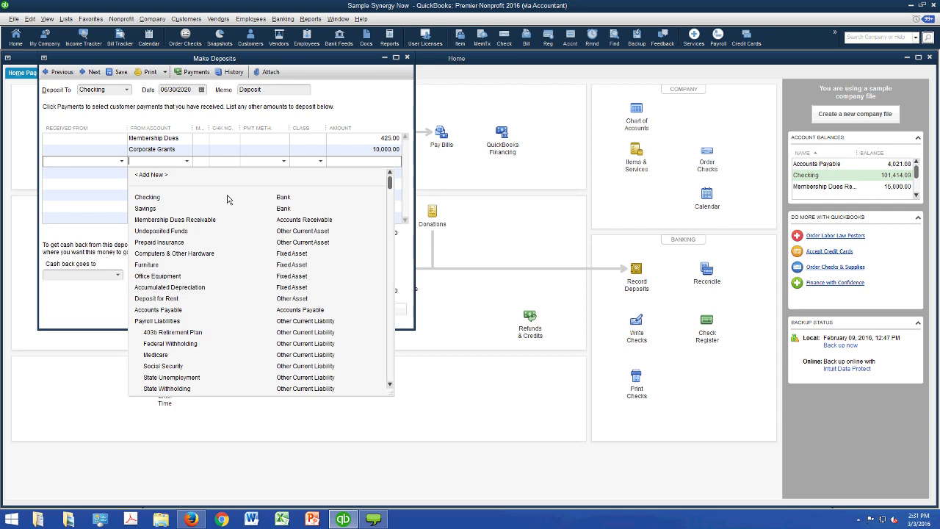
pyautogui.scroll(-1, 225, 196)
pyautogui.scroll(-4, 288, 321)
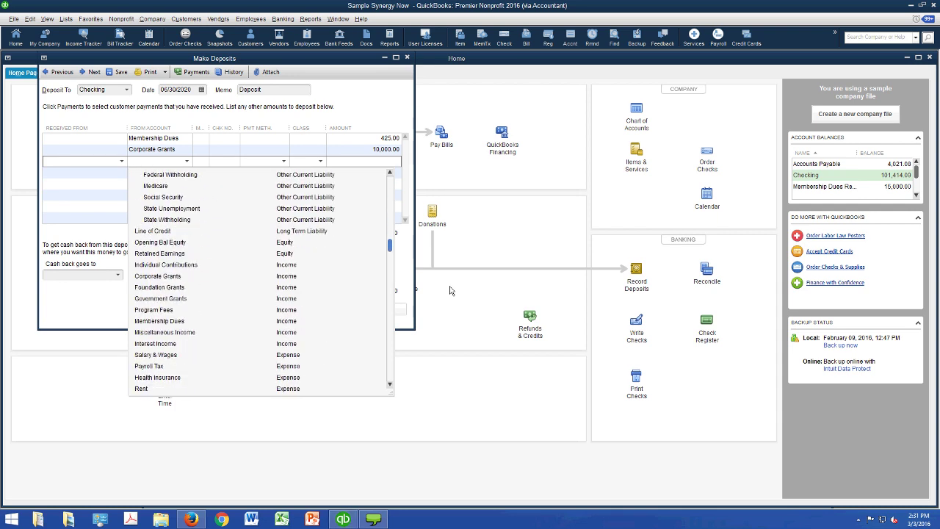
pyautogui.click(288, 265)
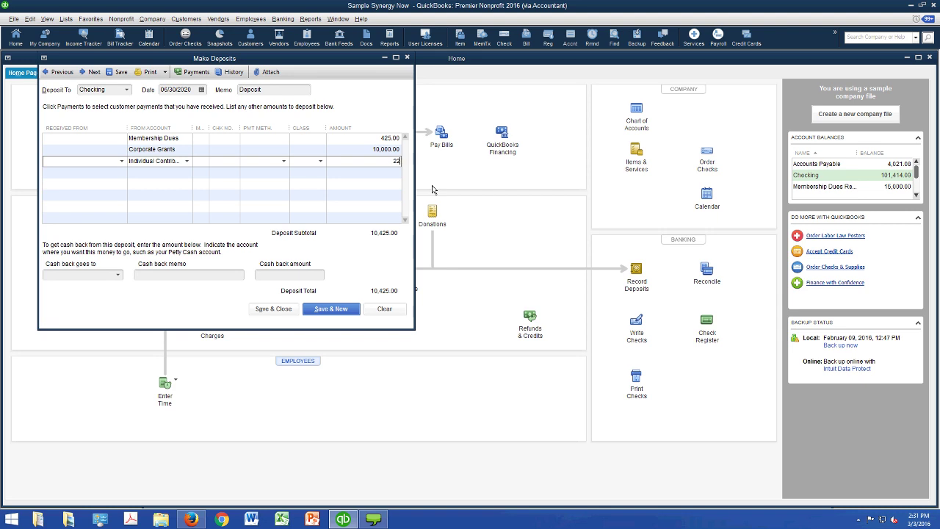
pyautogui.press('Tab')
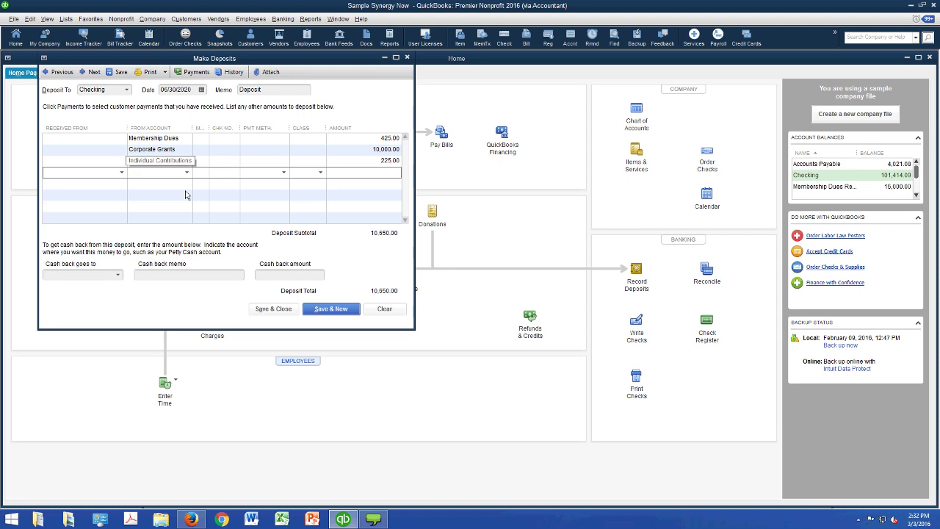
pyautogui.click(121, 138)
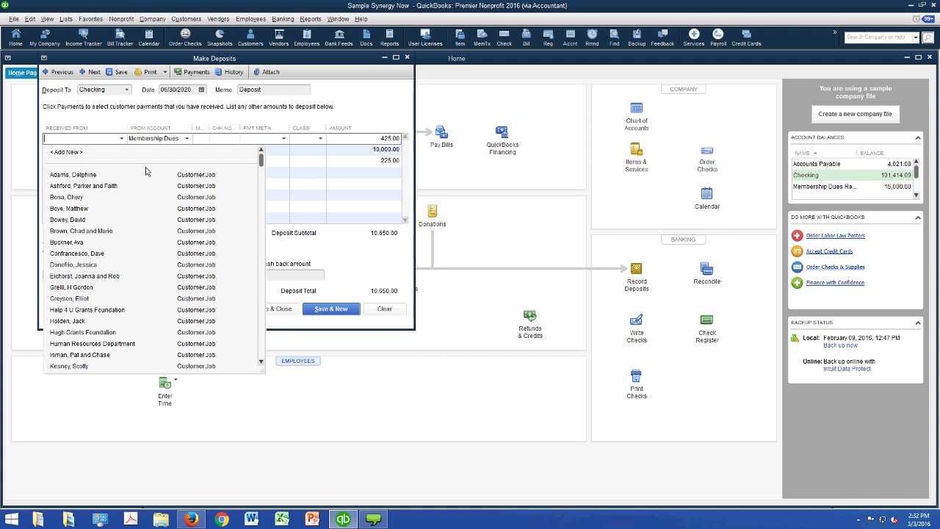
pyautogui.press('Escape')
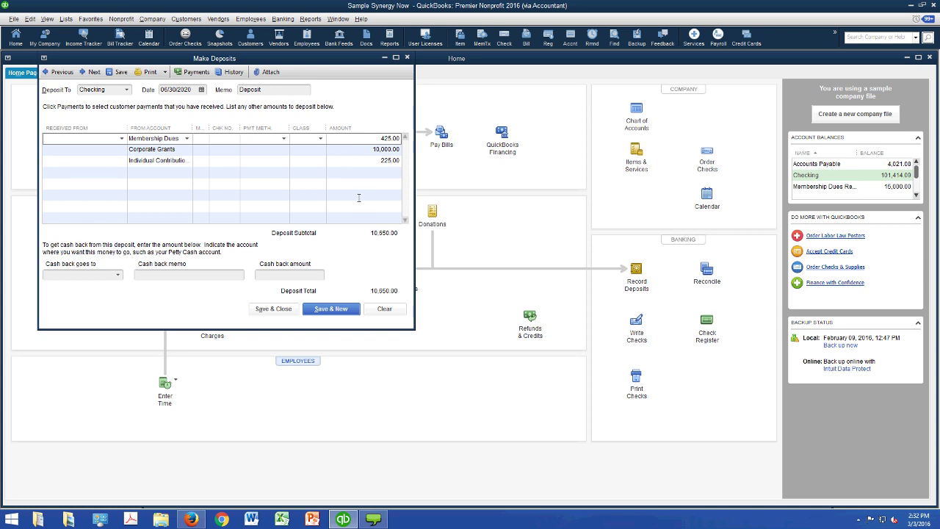
# - Open the Profit & Loss by Class report for July 2019–June 2020 beside the deposit
pyautogui.click(311, 19)
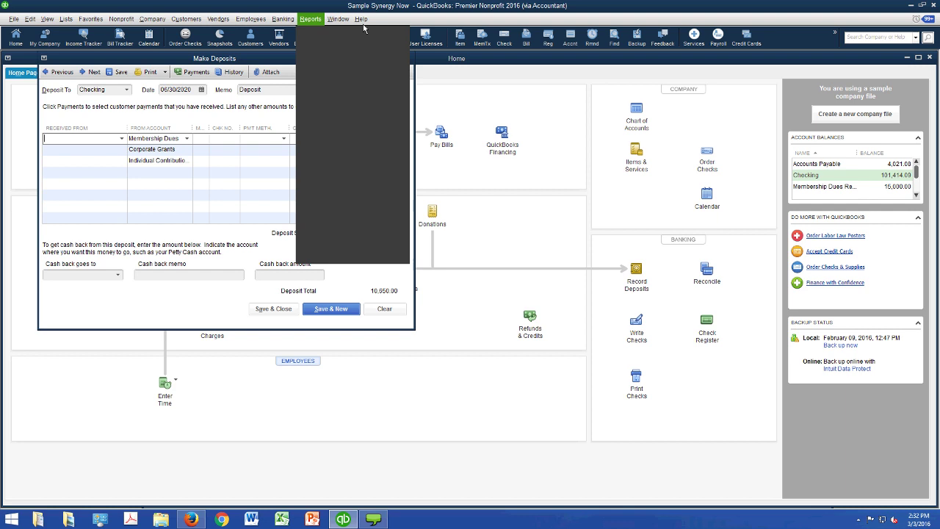
pyautogui.moveTo(352, 96)
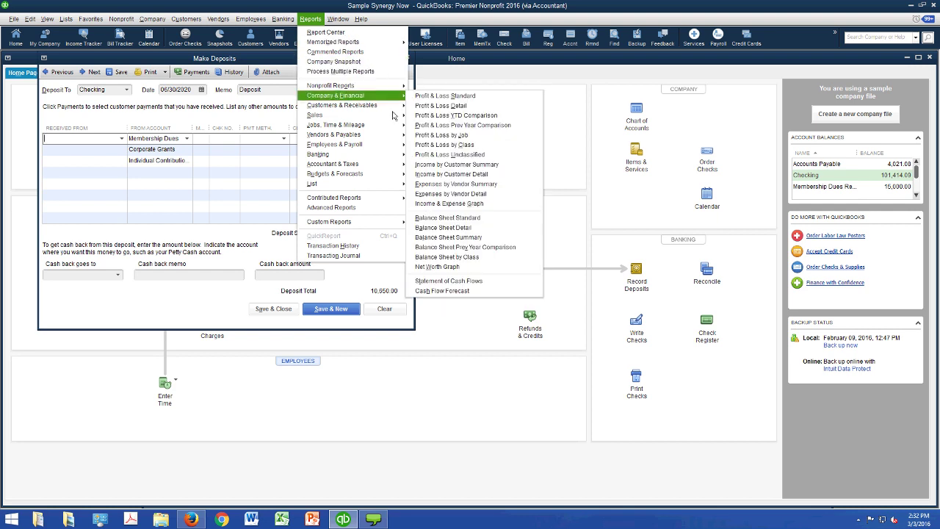
pyautogui.click(514, 173)
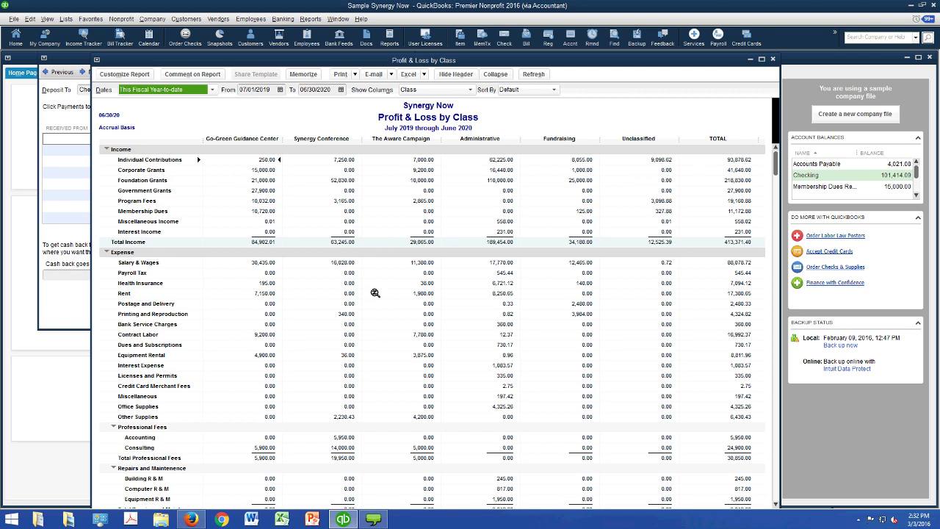
pyautogui.moveTo(437, 60); pyautogui.dragTo(532, 59)
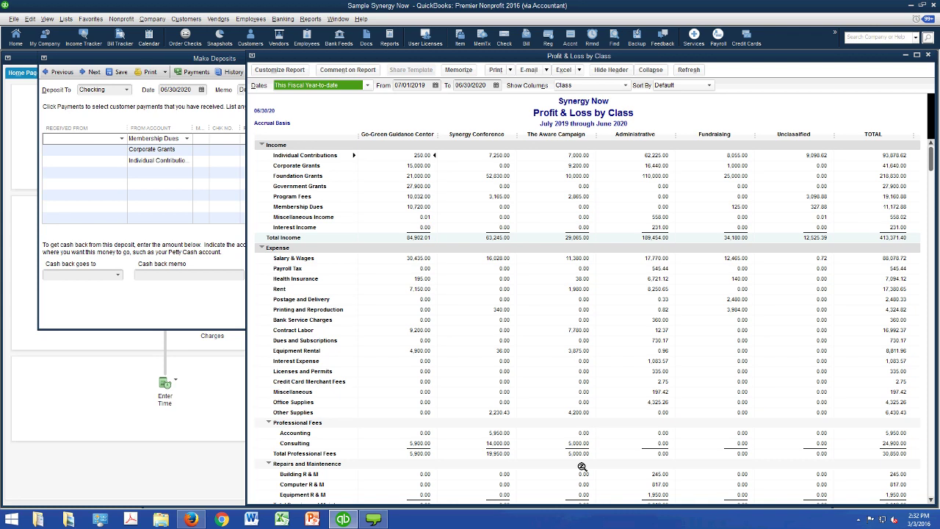
# - Assign classes Go-Green Guidance Center, Synergy Conference and Fundraising to the three deposit lines
pyautogui.click(210, 73)
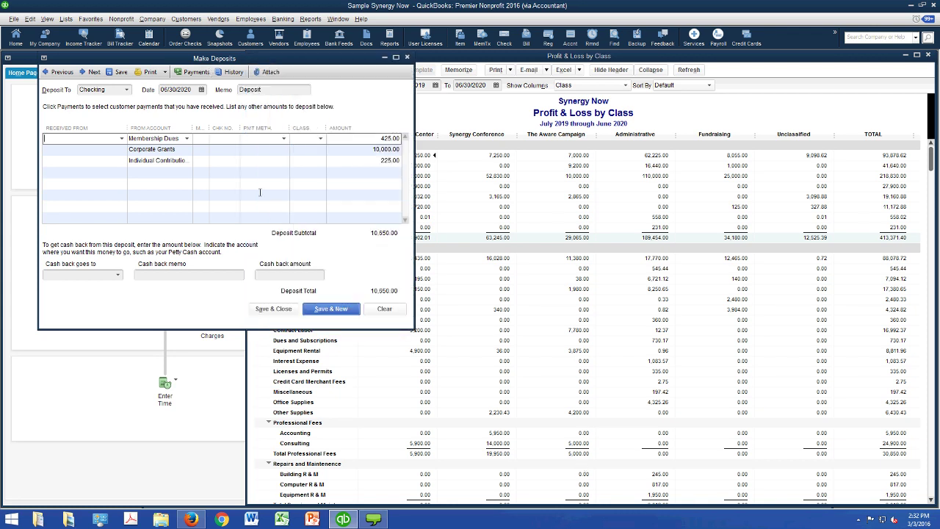
pyautogui.click(321, 139)
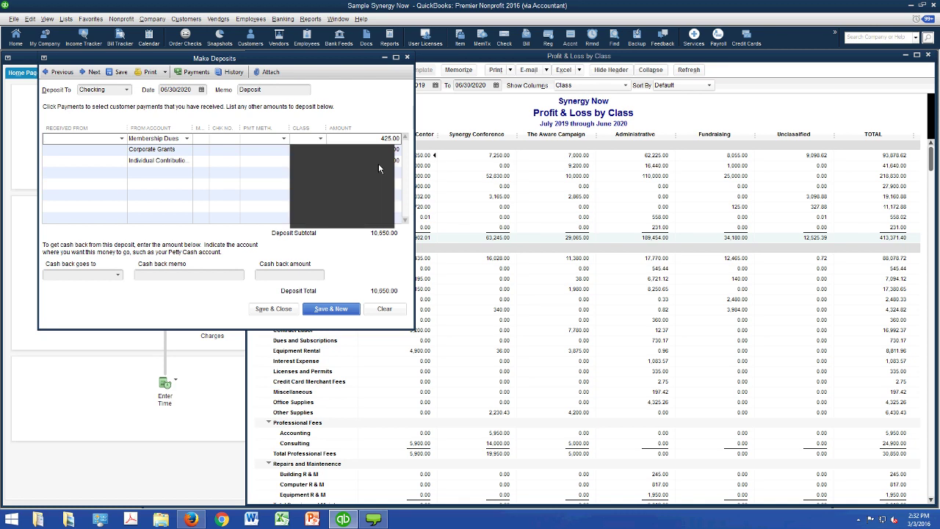
pyautogui.write('Go Green')
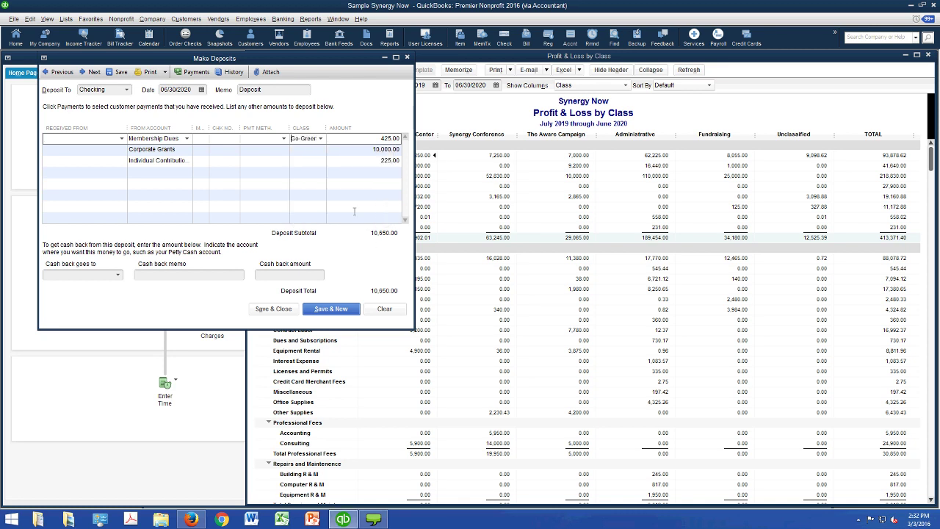
pyautogui.press('Down')
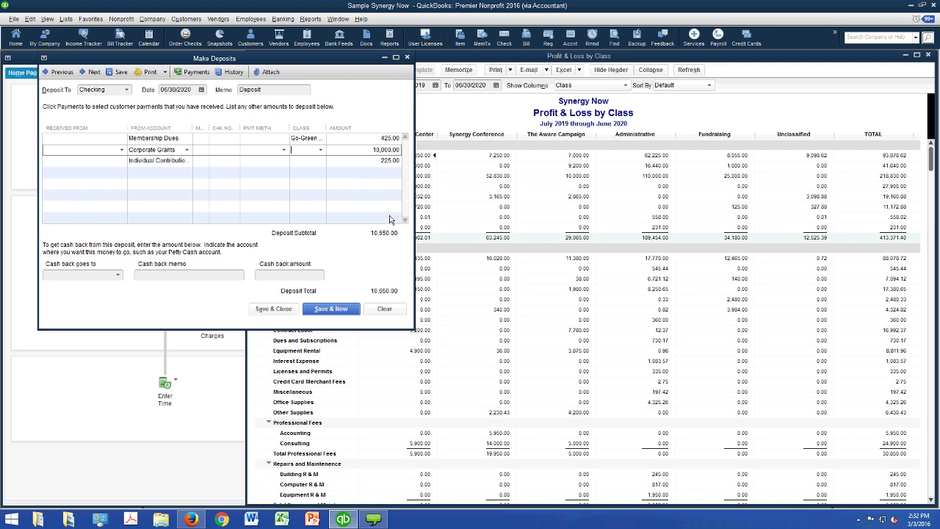
pyautogui.write('Synergy C')
pyautogui.press('Down')
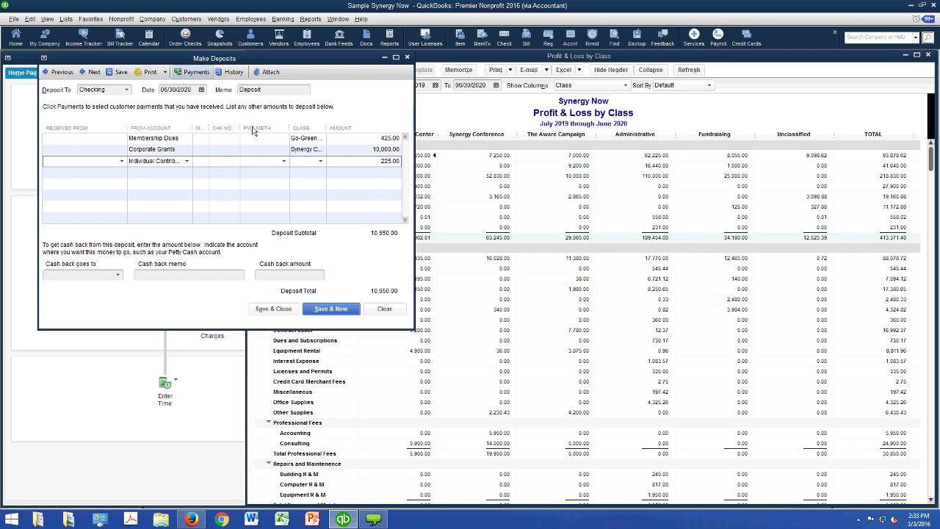
pyautogui.moveTo(214, 58); pyautogui.dragTo(202, 62)
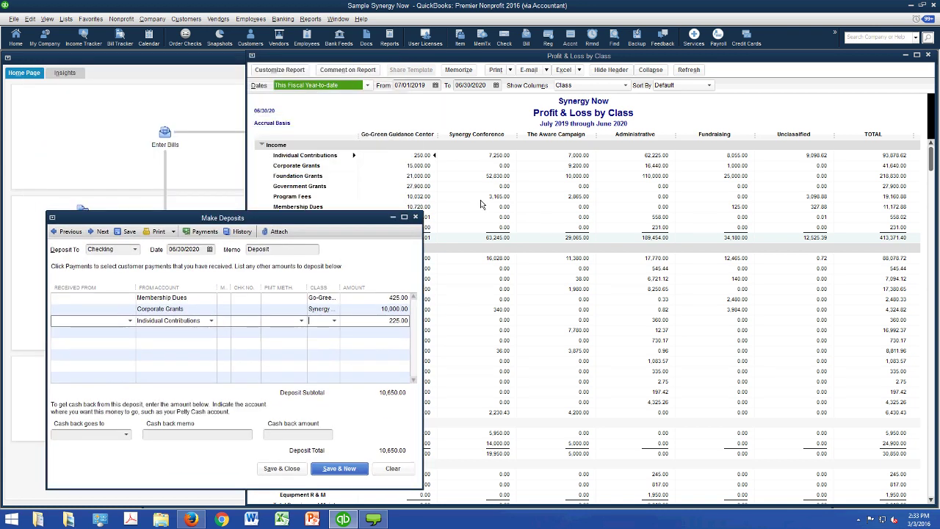
pyautogui.hotkey('alt', 'Down')
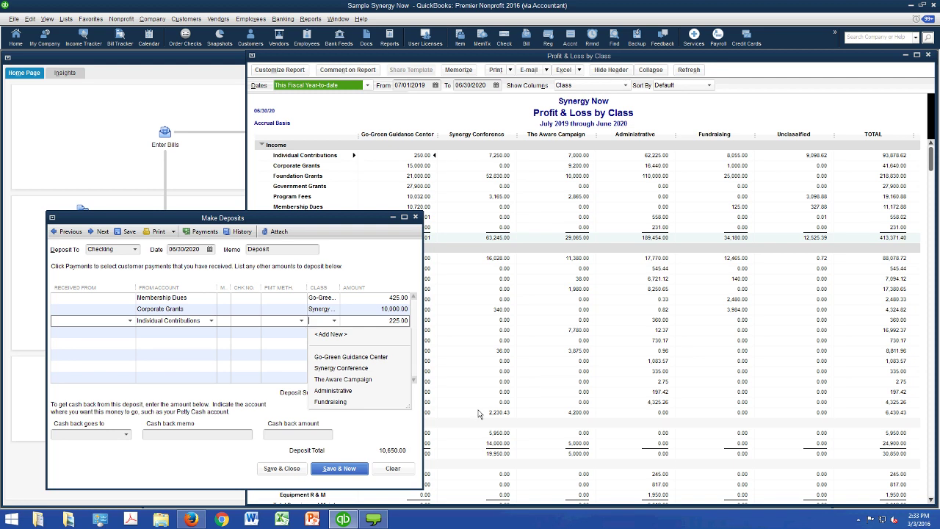
pyautogui.write('Fundrai')
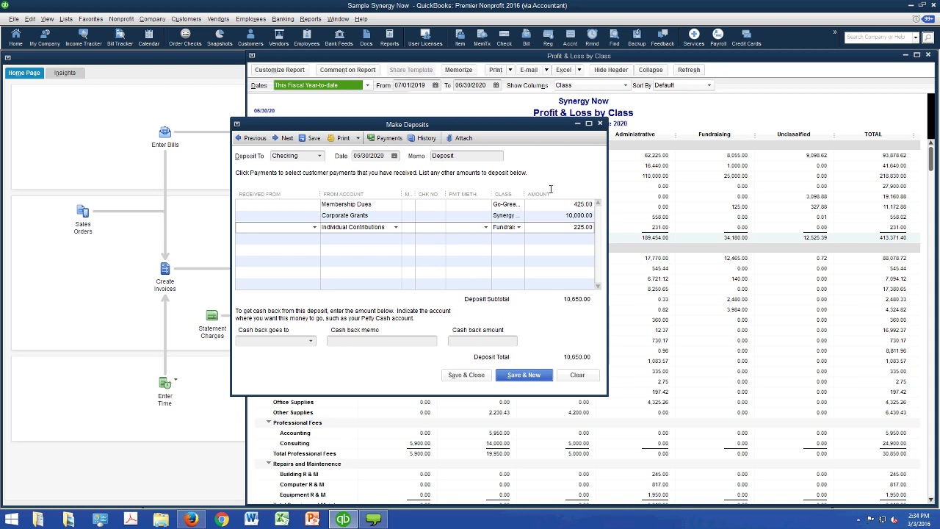
# - Add a reference number to the deposit memo, then clear the unsaved deposit form
pyautogui.click(466, 154)
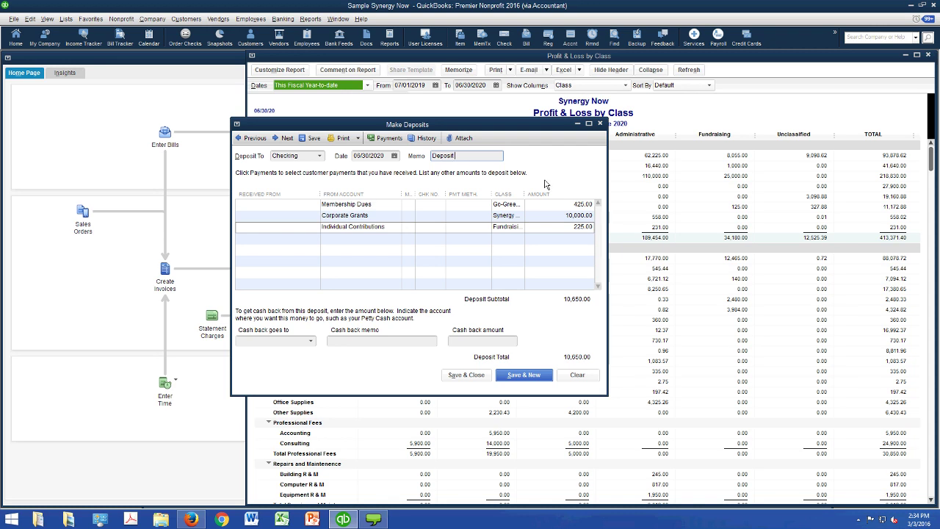
pyautogui.write('#82468482')
pyautogui.hotkey('shift', 'Left')
pyautogui.hotkey('shift', 'Left')
pyautogui.hotkey('shift', 'Left')
pyautogui.hotkey('shift', 'Left')
pyautogui.hotkey('shift', 'Left')
pyautogui.hotkey('shift', 'Left')
pyautogui.hotkey('shift', 'Left')
pyautogui.hotkey('shift', 'Left')
pyautogui.hotkey('alt', 'r')
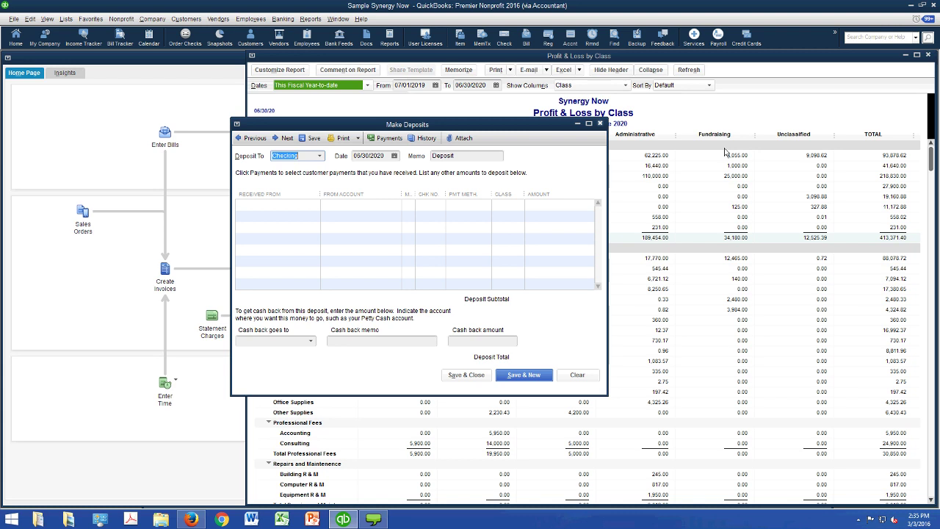
# - Close the Make Deposits form and the Profit & Loss by Class report
pyautogui.click(599, 123)
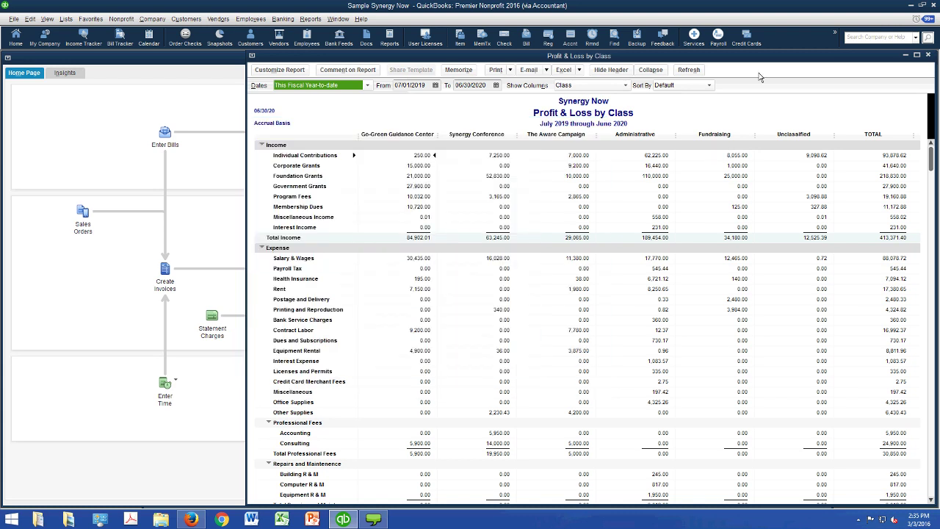
pyautogui.moveTo(756, 57); pyautogui.dragTo(716, 74)
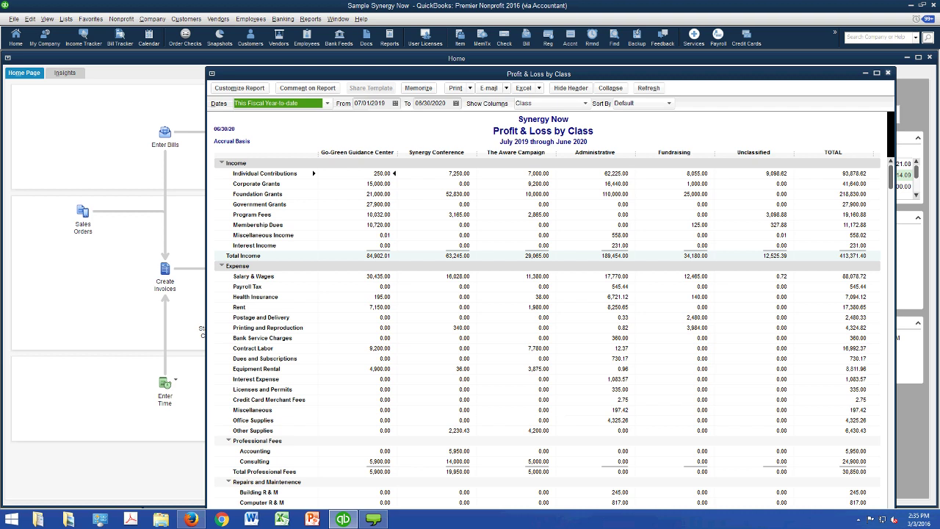
pyautogui.press('Escape')
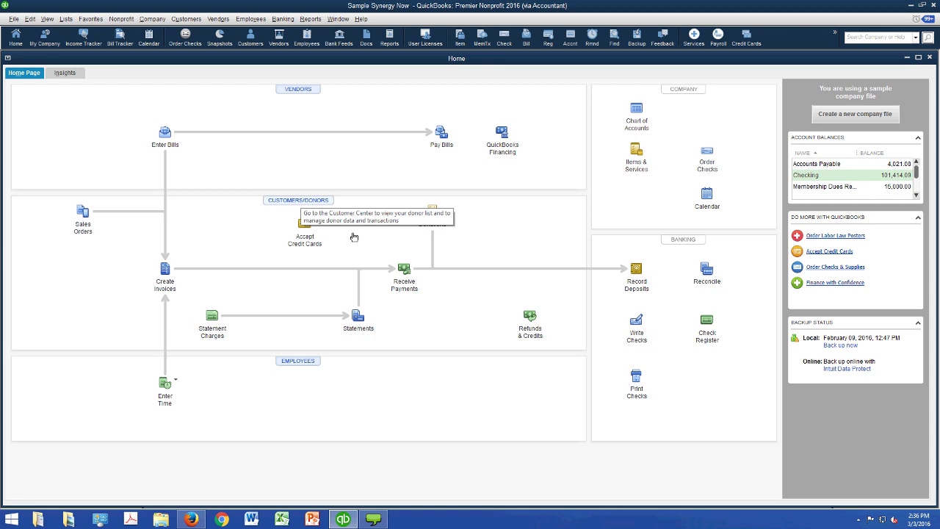
# - Open the Customer Center with a wider Name column and edit the first customer
pyautogui.click(353, 236)
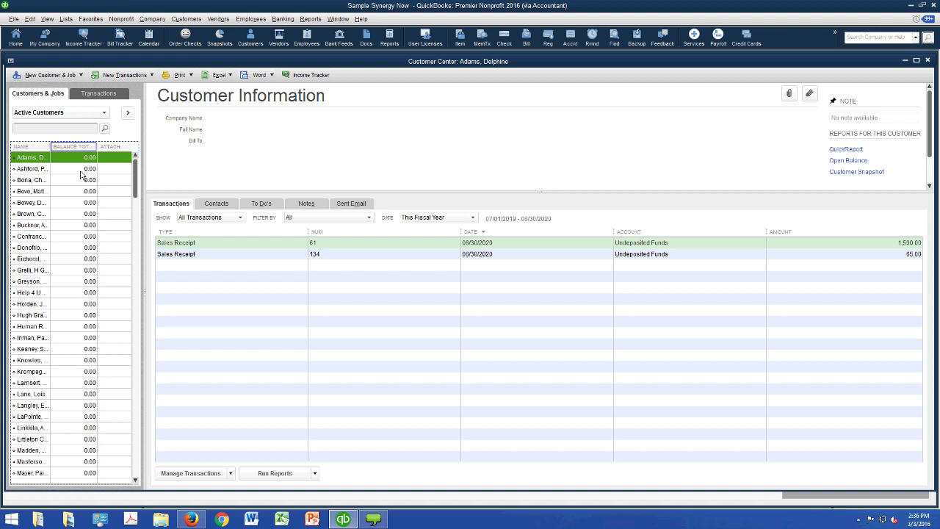
pyautogui.moveTo(50, 146); pyautogui.dragTo(76, 146)
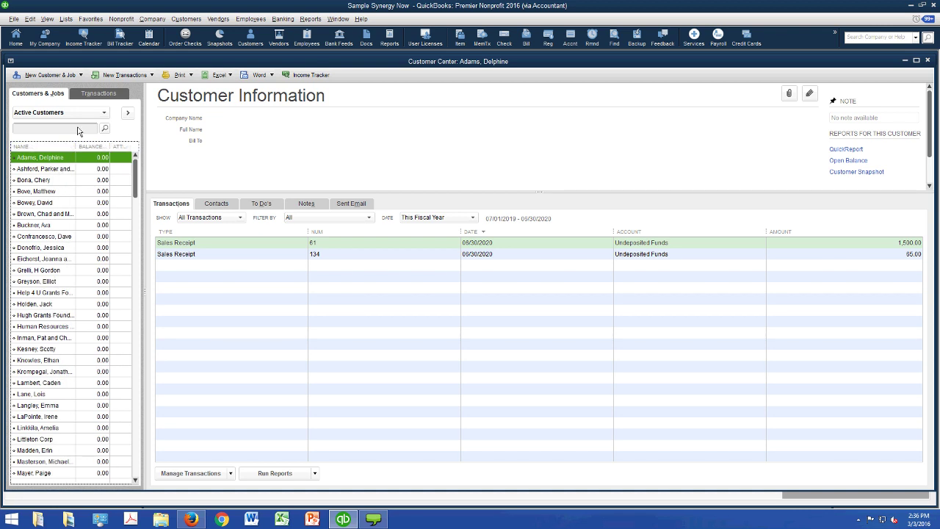
pyautogui.click(48, 75)
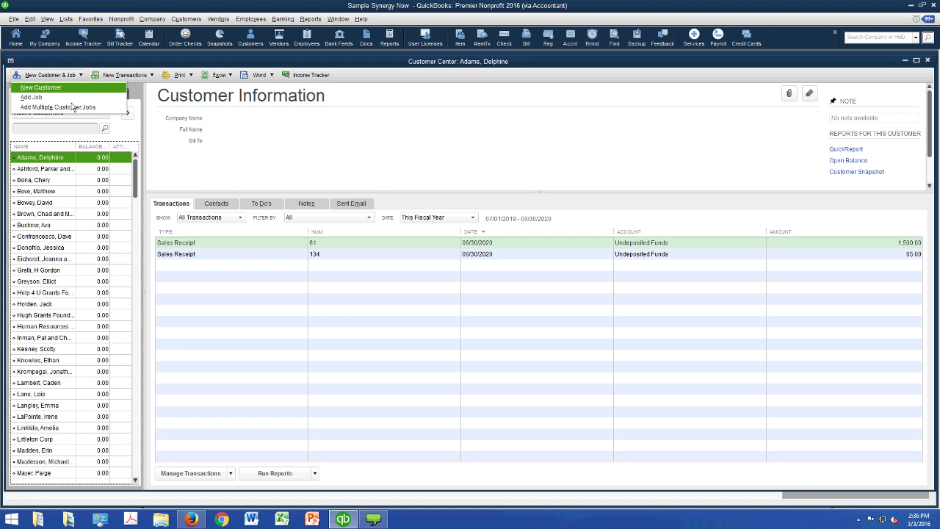
pyautogui.click(327, 179)
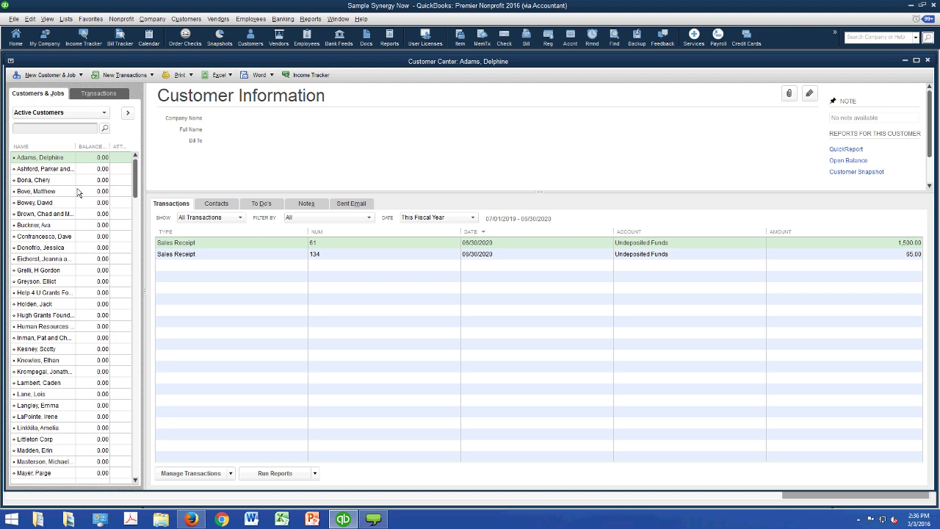
pyautogui.hotkey('ctrl', 'e')
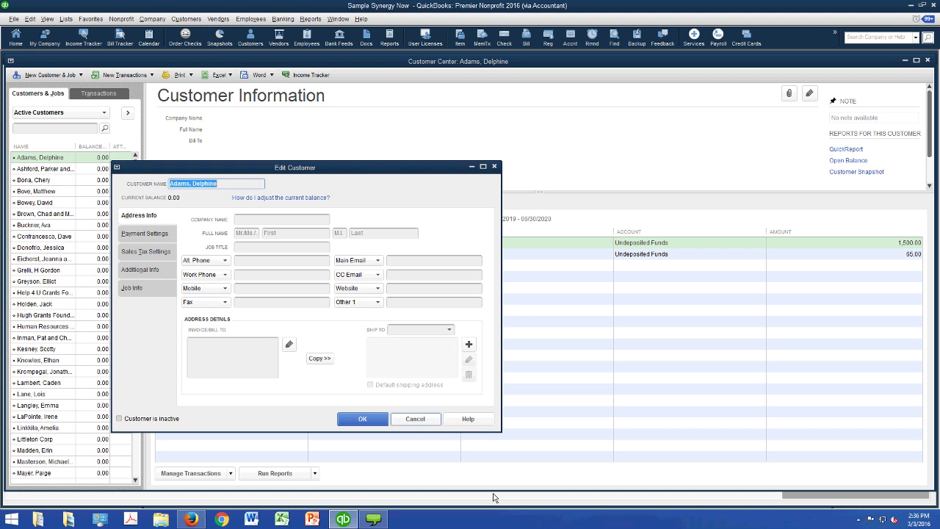
# - Cancel the Edit Customer form without changes
pyautogui.press('Escape')
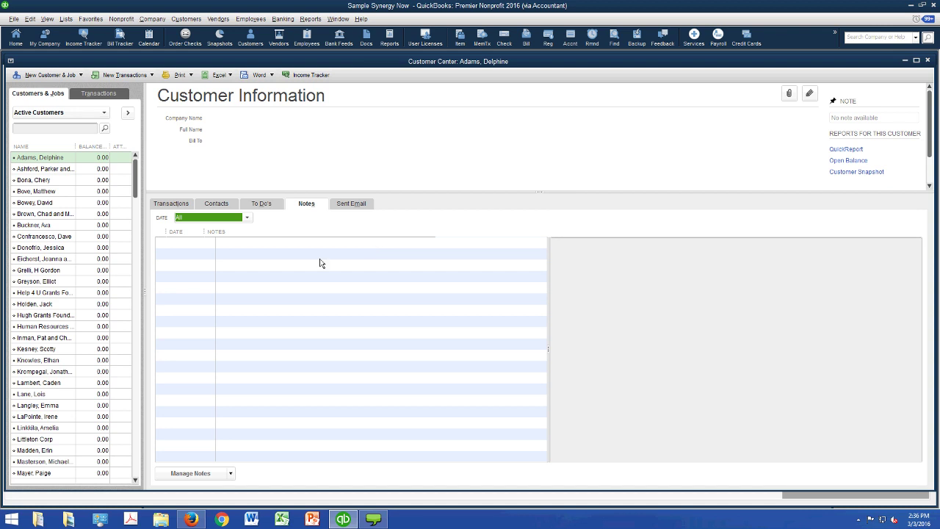
# - Review the customer's To Do's, Sent Email and Transactions tabs, then close the Customer Center
pyautogui.hotkey('ctrl', 'shift', 'Tab')
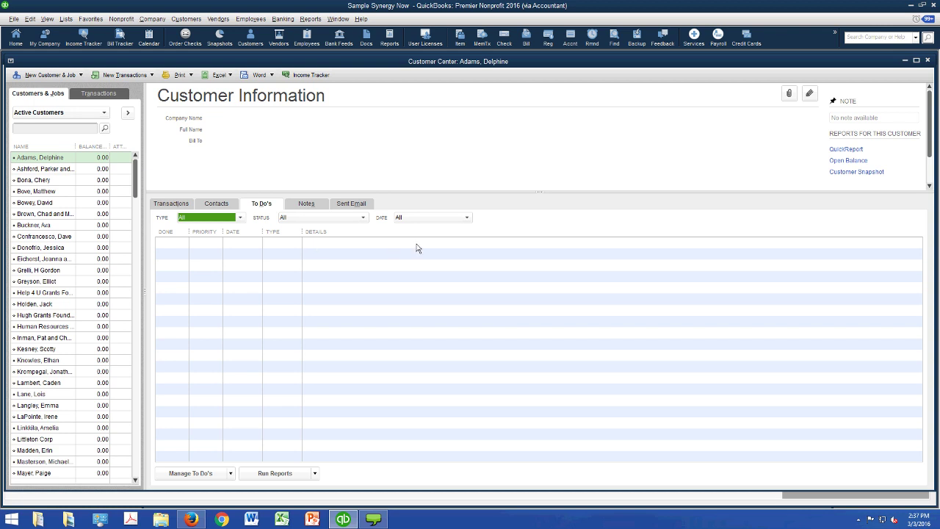
pyautogui.hotkey('ctrl', 'Tab')
pyautogui.hotkey('ctrl', 'Tab')
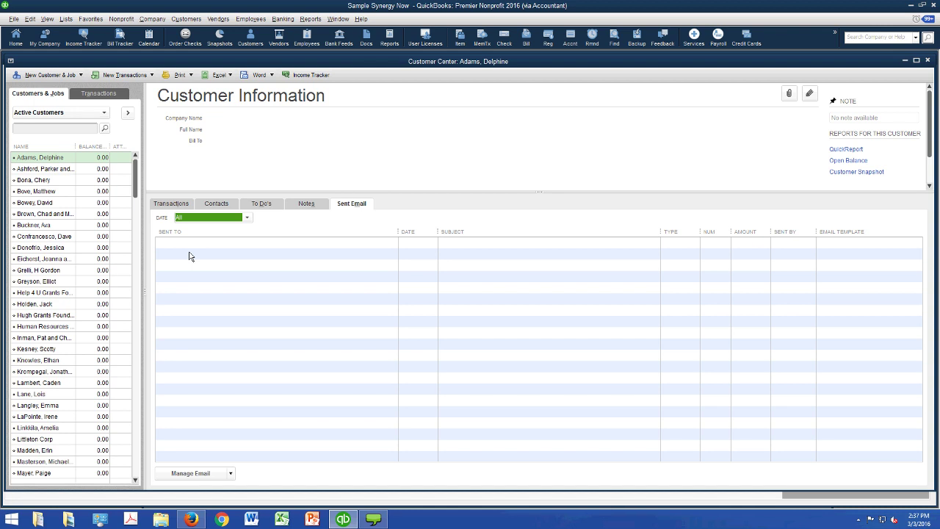
pyautogui.hotkey('ctrl', 'Tab')
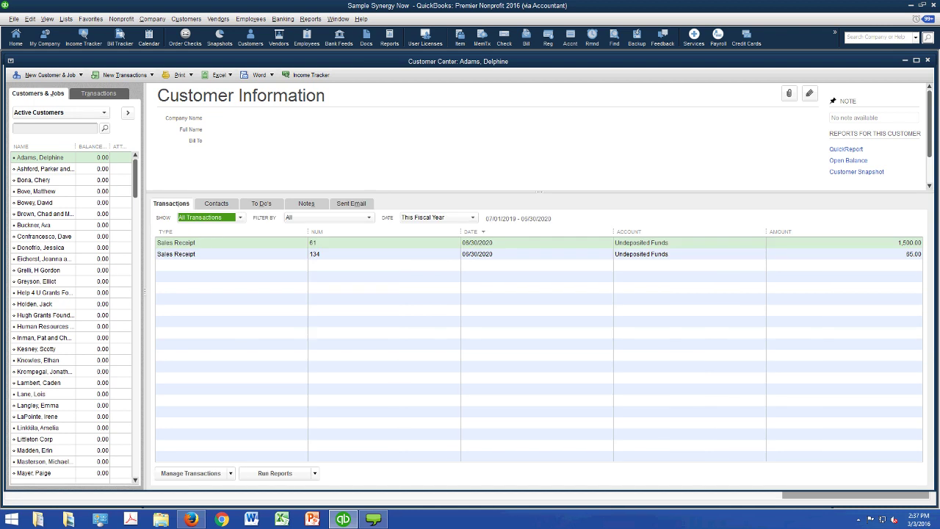
pyautogui.click(927, 60)
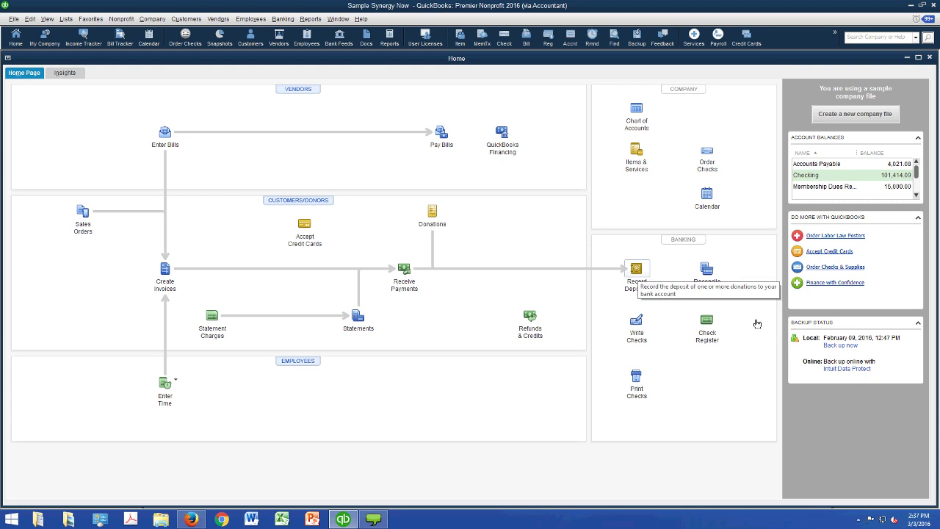
# - Start a new deposit whose first line is from the donor, from Individual Contributions
pyautogui.click(636, 268)
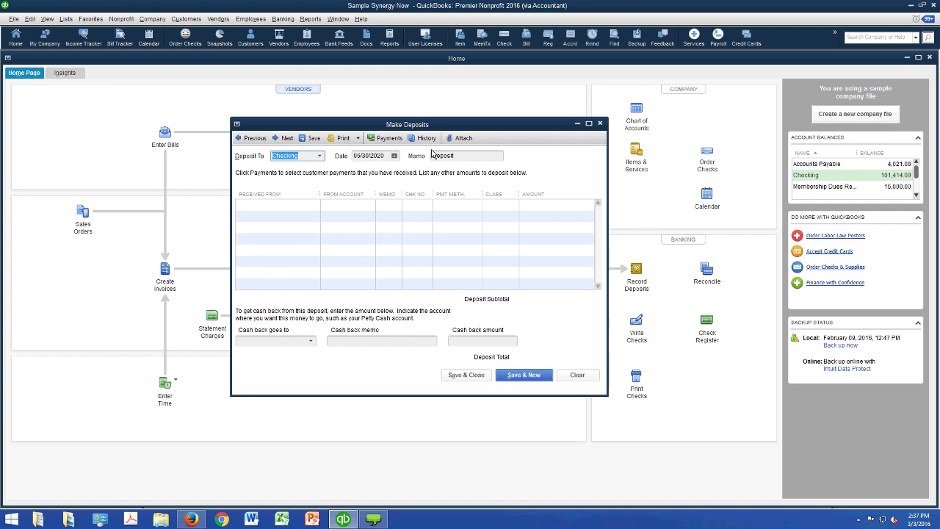
pyautogui.moveTo(420, 124); pyautogui.dragTo(355, 125)
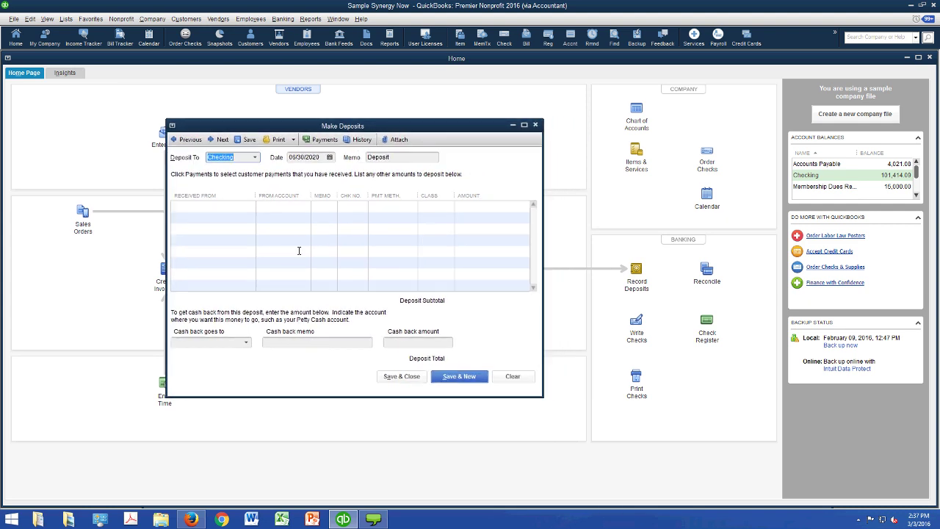
pyautogui.click(299, 250)
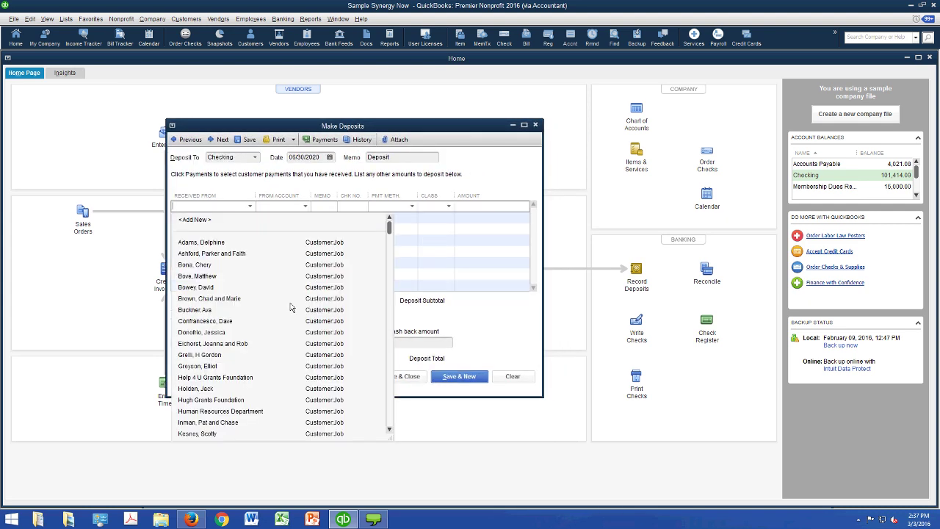
pyautogui.write('Ash')
pyautogui.press('Tab')
pyautogui.hotkey('alt', 'Down')
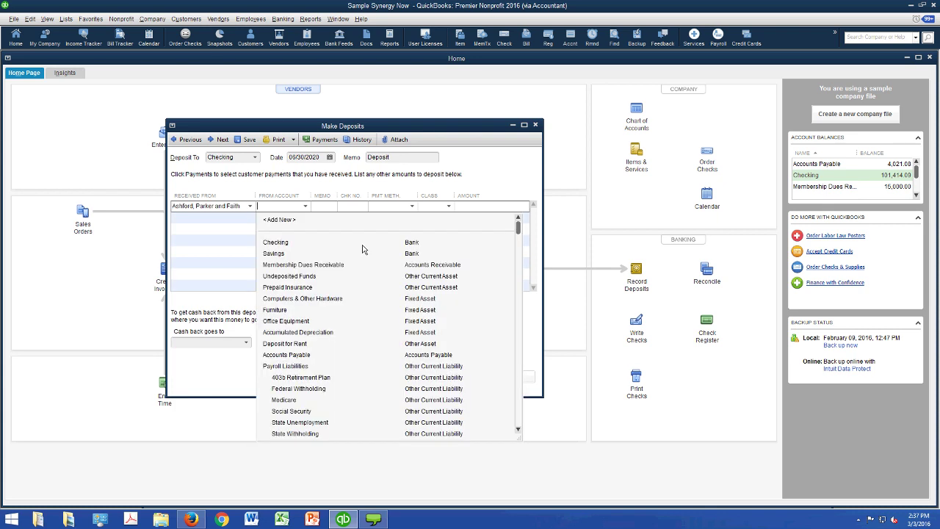
pyautogui.scroll(-7, 416, 327)
pyautogui.click(385, 309)
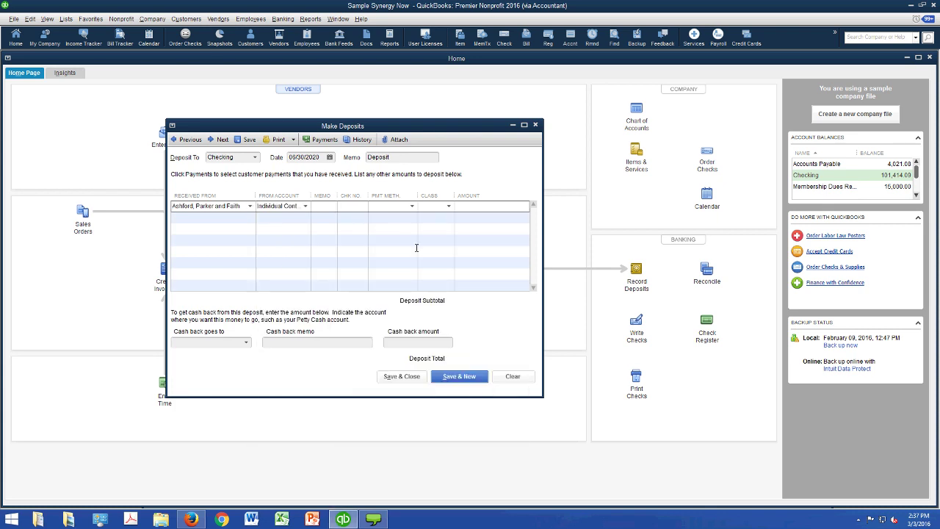
# - Enter check number 32311 and set the payment method to Check
pyautogui.press('Tab')
pyautogui.press('Tab')
pyautogui.write('32311')
pyautogui.press('Tab')
pyautogui.hotkey('alt', 'Down')
pyautogui.press('Down')
pyautogui.press('Down')
pyautogui.press('Return')
# - Tag the line with the Fundraising class and enter an amount of 1,000,000.00
pyautogui.press('Tab')
pyautogui.hotkey('alt', 'Down')
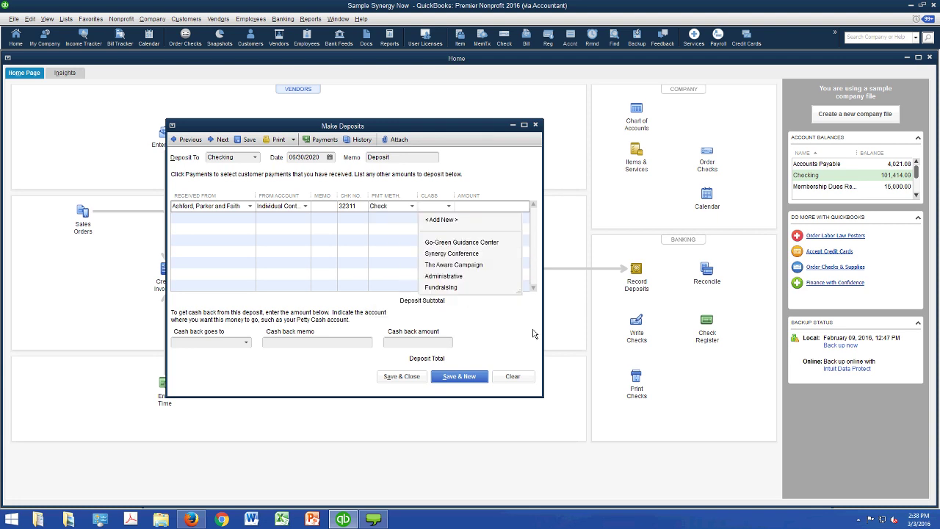
pyautogui.press('Down')
pyautogui.press('Down')
pyautogui.press('Down')
pyautogui.press('Down')
pyautogui.press('Down')
pyautogui.press('Return')
pyautogui.press('Tab')
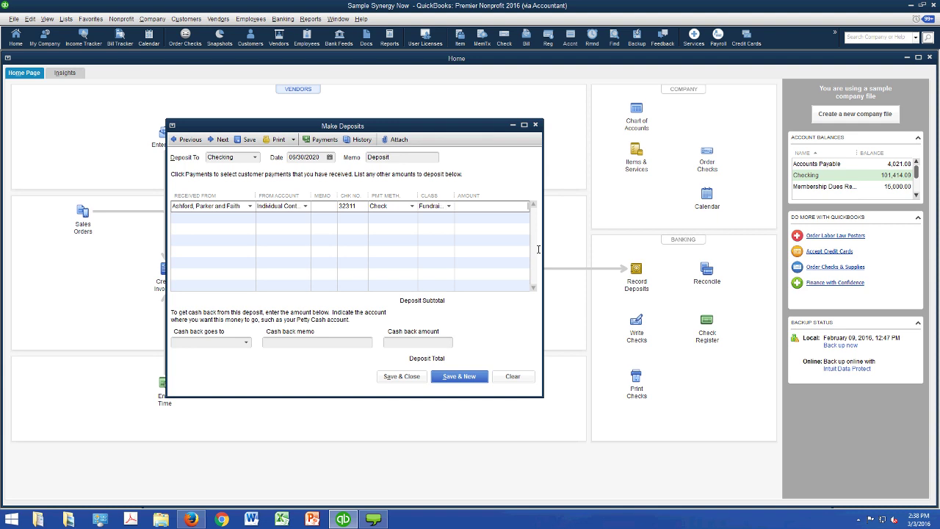
pyautogui.write('1000000')
pyautogui.press('Tab')
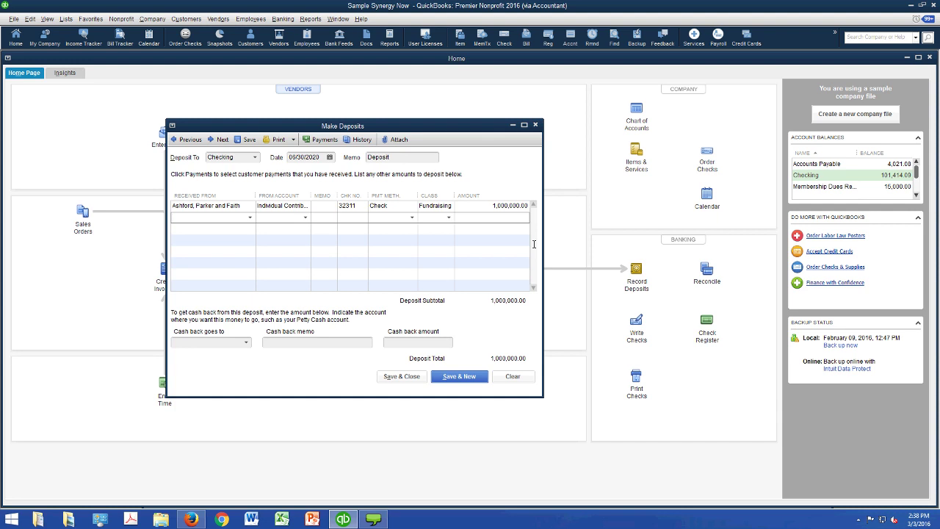
pyautogui.moveTo(499, 126); pyautogui.dragTo(437, 124)
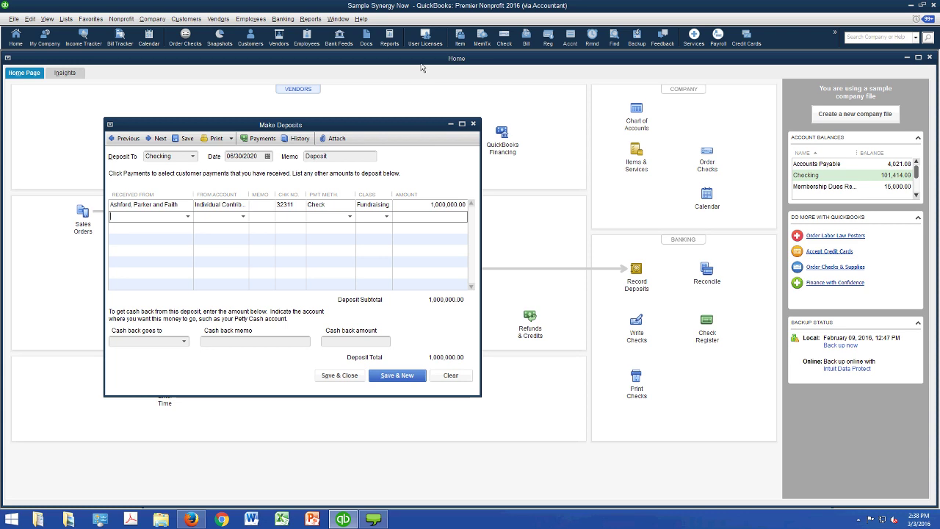
# - Open Reports > Sales > Sales by Customer Summary, showing June 2020 totaling 75,465.00
pyautogui.click(310, 18)
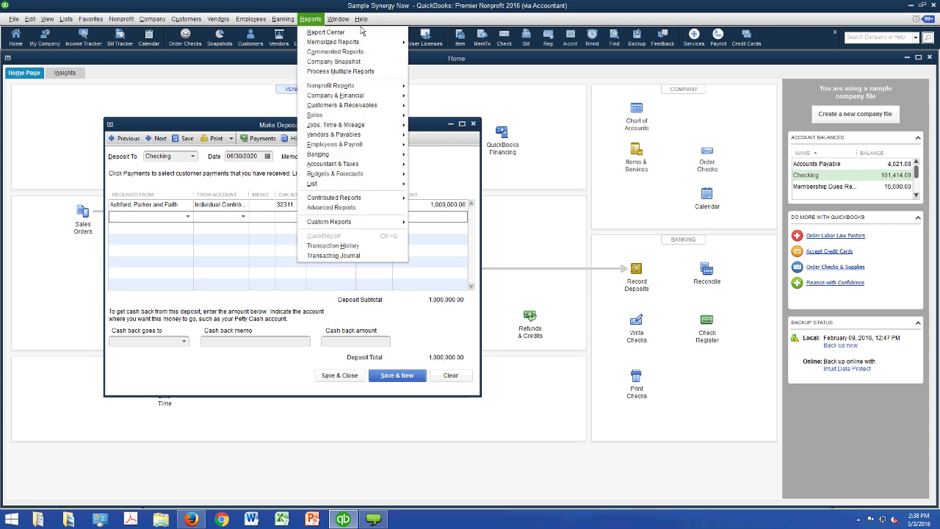
pyautogui.press('Down')
pyautogui.press('Down')
pyautogui.press('Down')
pyautogui.press('Down')
pyautogui.press('Down')
pyautogui.press('Down')
pyautogui.press('Down')
pyautogui.press('Down')
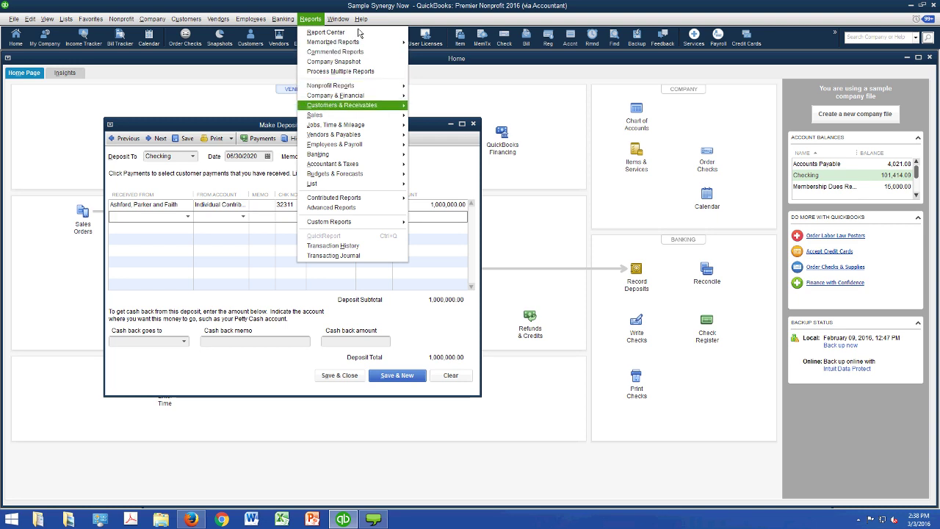
pyautogui.moveTo(374, 115)
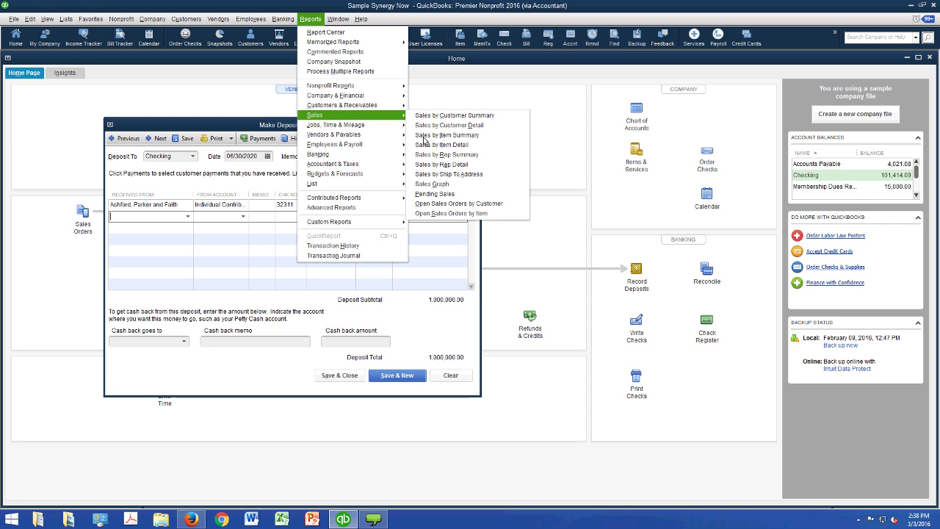
pyautogui.press('Right')
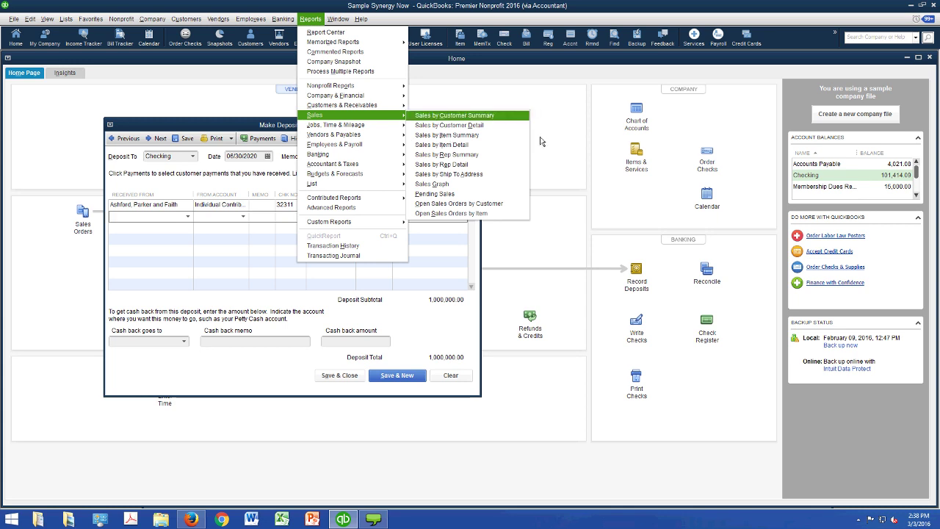
pyautogui.press('Return')
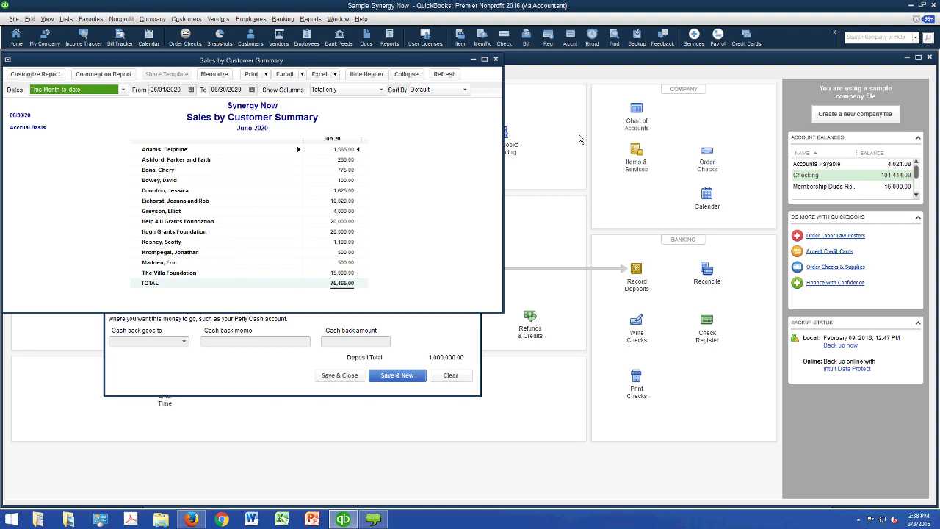
# - Set the report dates to All and split the columns by Year
pyautogui.click(123, 89)
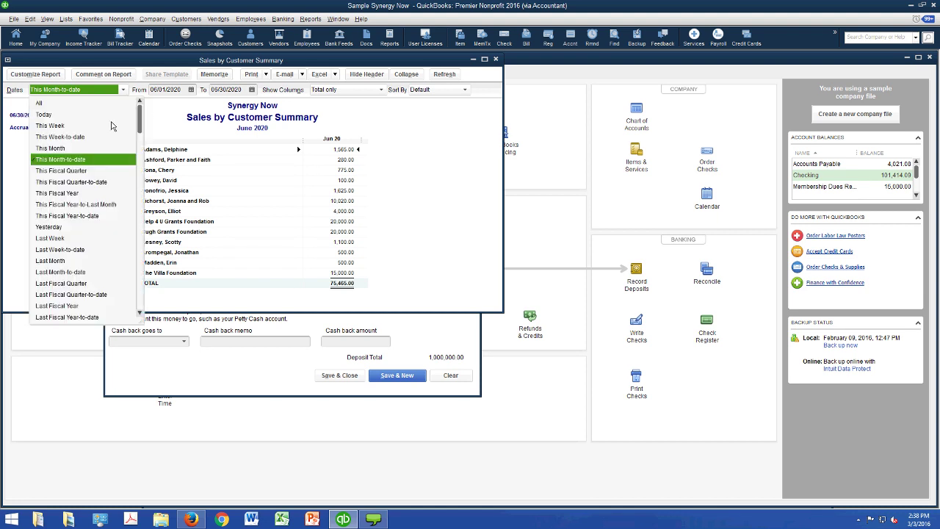
pyautogui.press('Home')
pyautogui.press('Return')
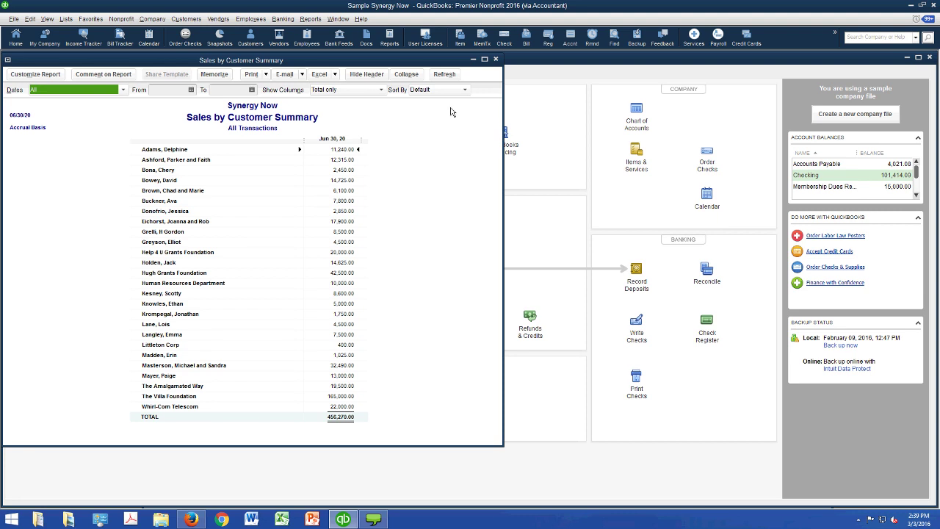
pyautogui.press('Tab')
pyautogui.press('Tab')
pyautogui.press('Tab')
pyautogui.hotkey('alt', 'Down')
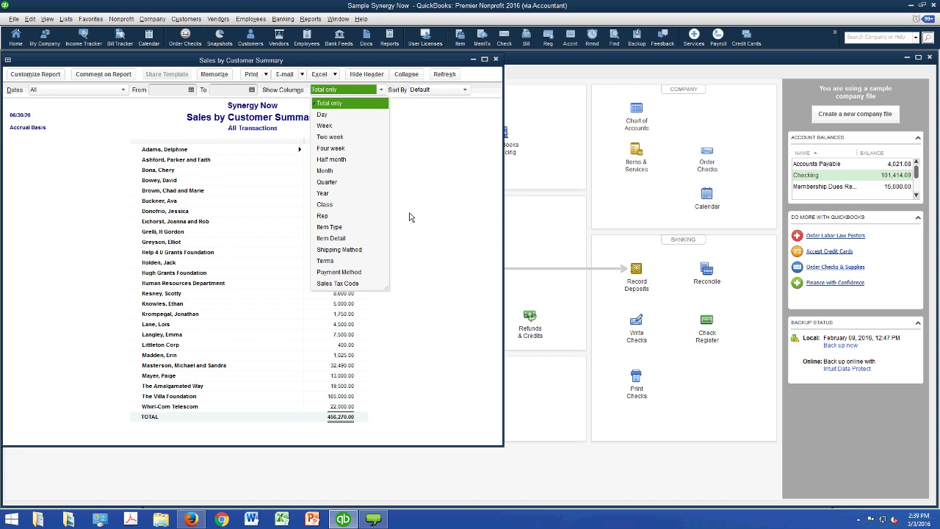
pyautogui.press('y')
pyautogui.press('Return')
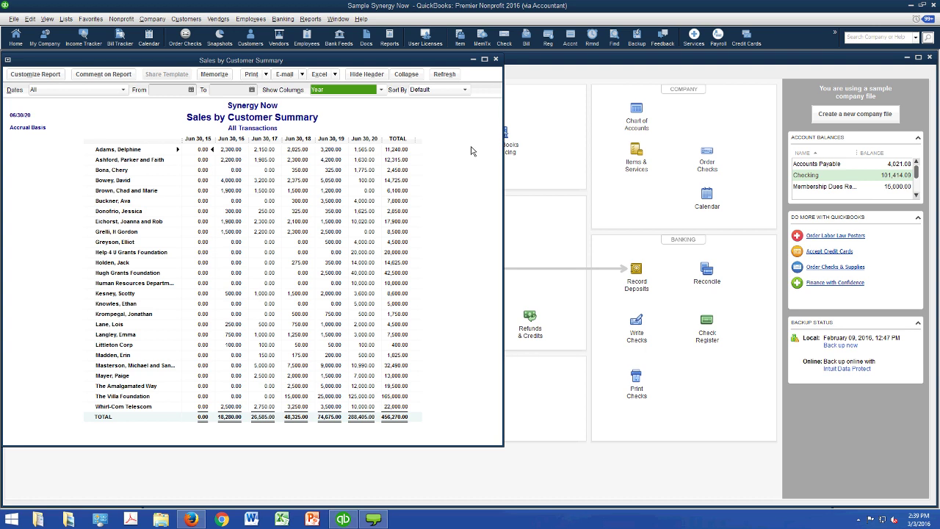
# - Return to a single Total column and sort customers by Total
pyautogui.hotkey('alt', 'Down')
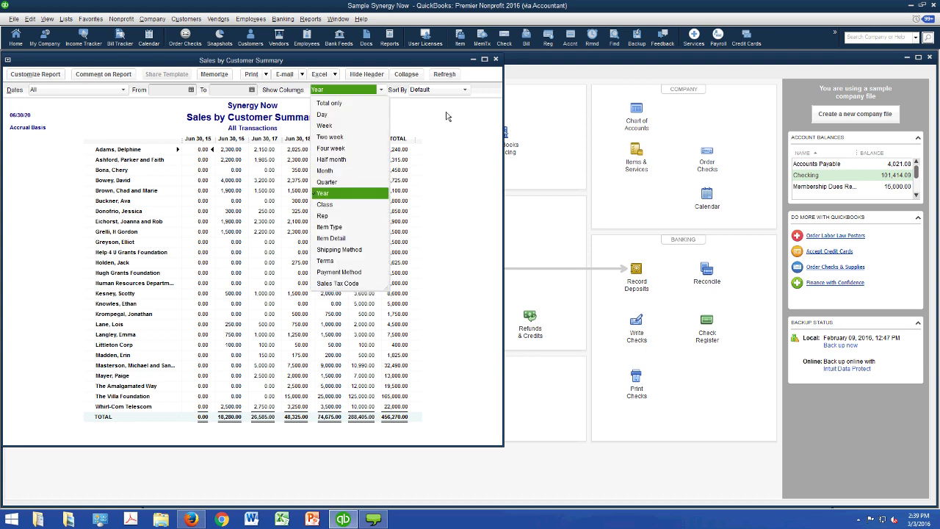
pyautogui.press('Home')
pyautogui.press('Return')
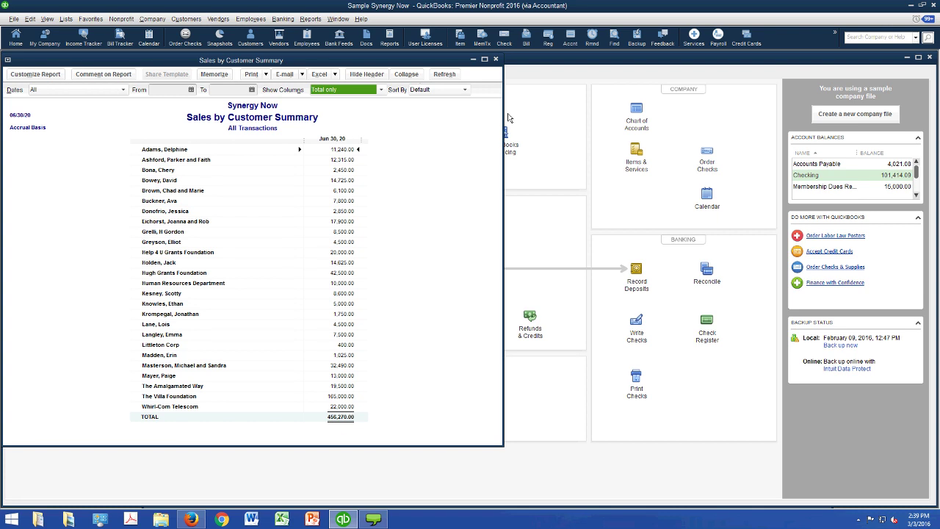
pyautogui.press('Tab')
pyautogui.hotkey('alt', 'Down')
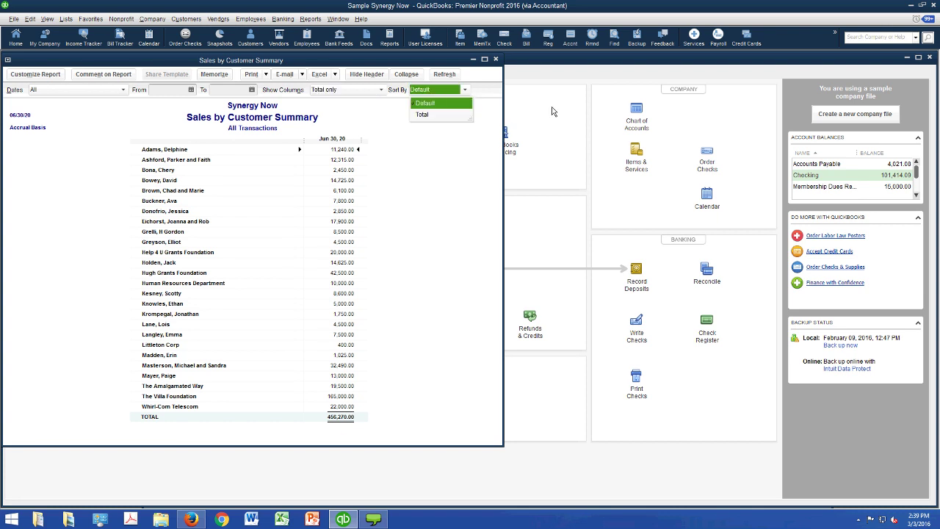
pyautogui.press('Down')
pyautogui.press('Return')
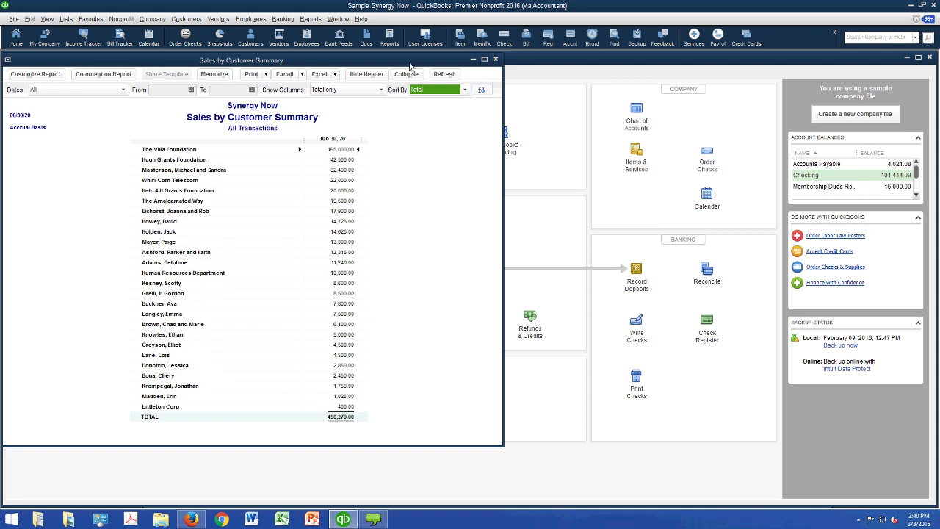
# - Save and close the 1,000,000.00 test deposit from the Make Deposits window
pyautogui.moveTo(410, 67); pyautogui.dragTo(900, 81)
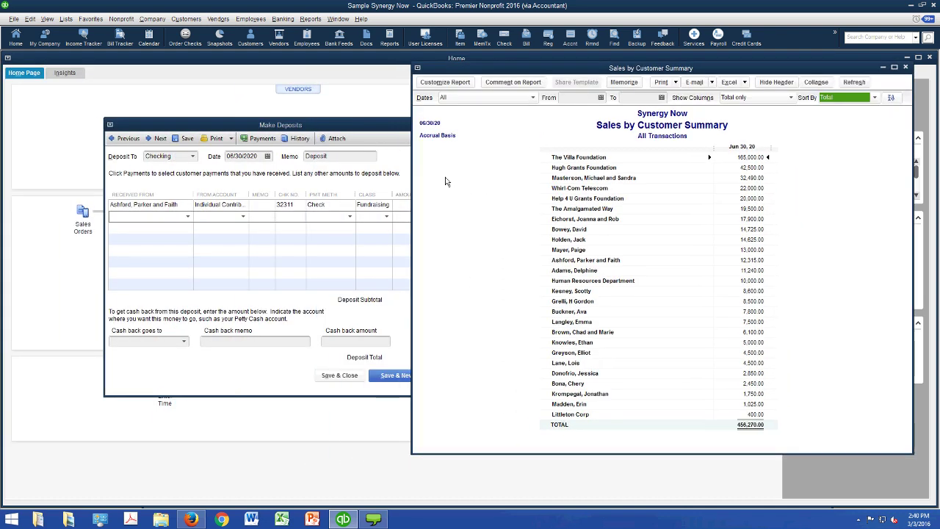
pyautogui.click(387, 152)
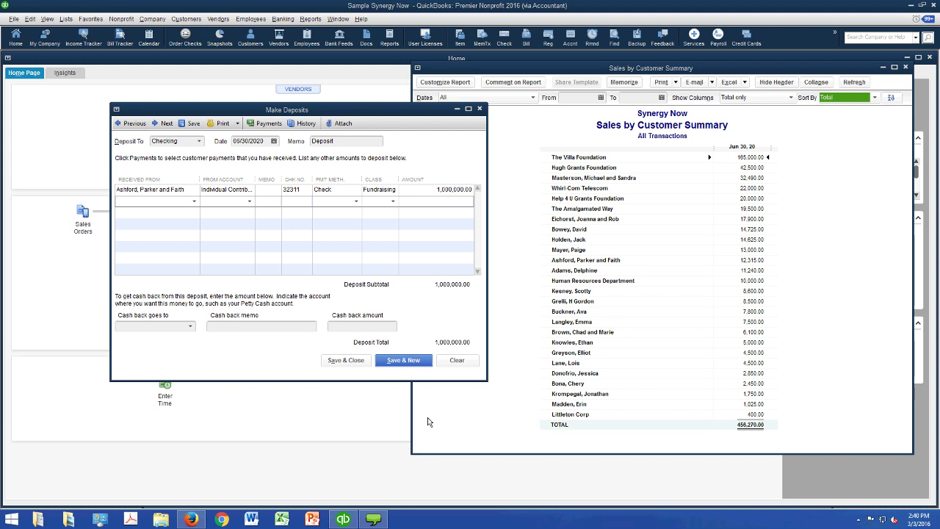
pyautogui.hotkey('alt', 'a')
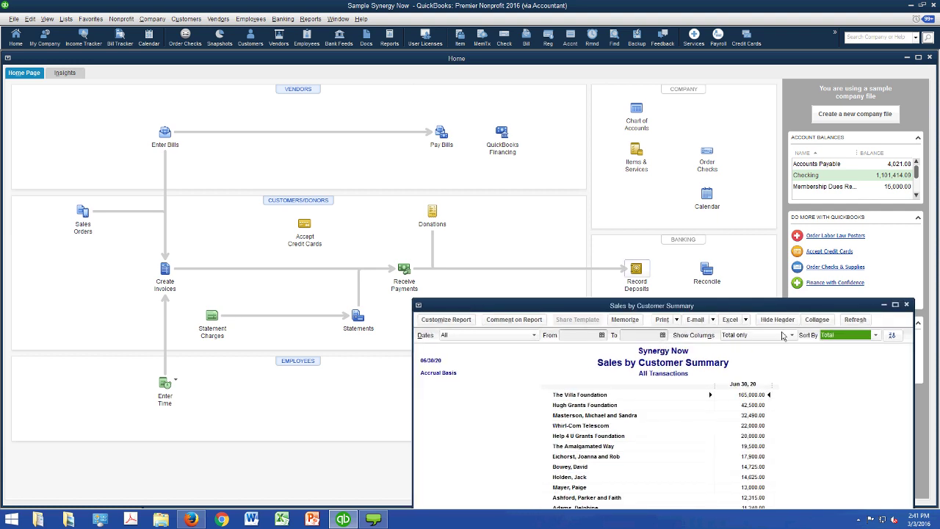
# - Reopen the previous 1,000,000.00 deposit, delete it, and close the deposit form
pyautogui.click(636, 269)
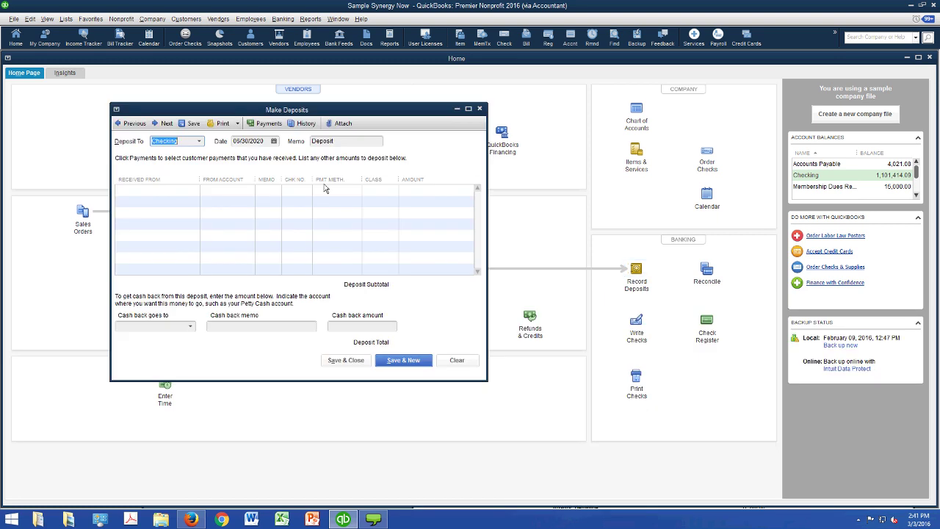
pyautogui.click(130, 123)
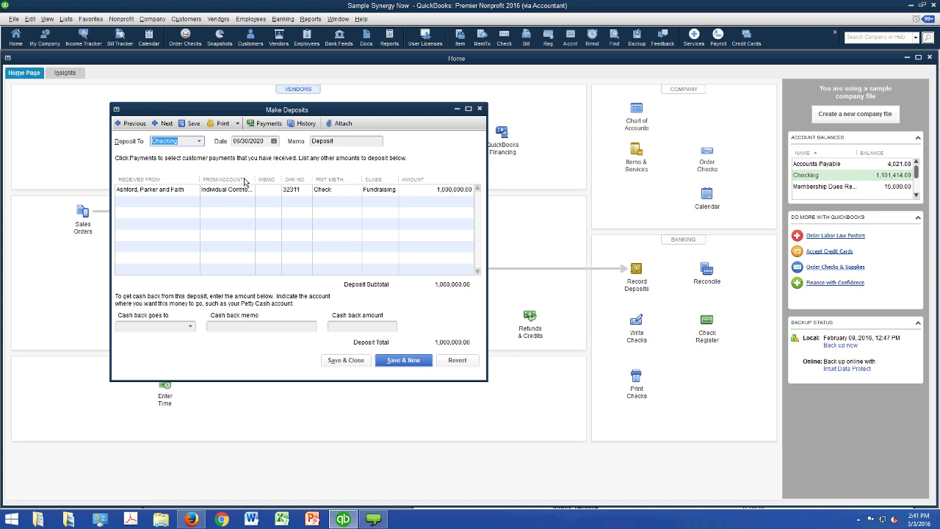
pyautogui.click(65, 19)
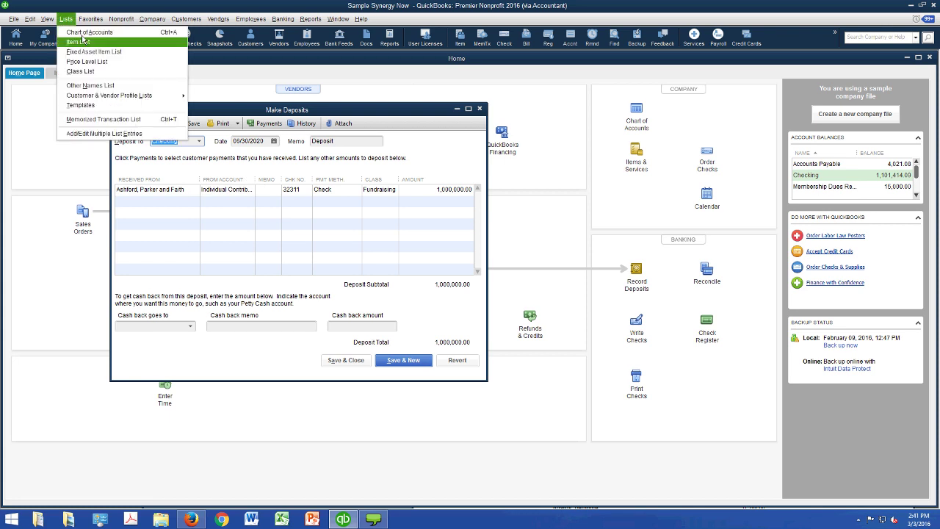
pyautogui.moveTo(53, 25)
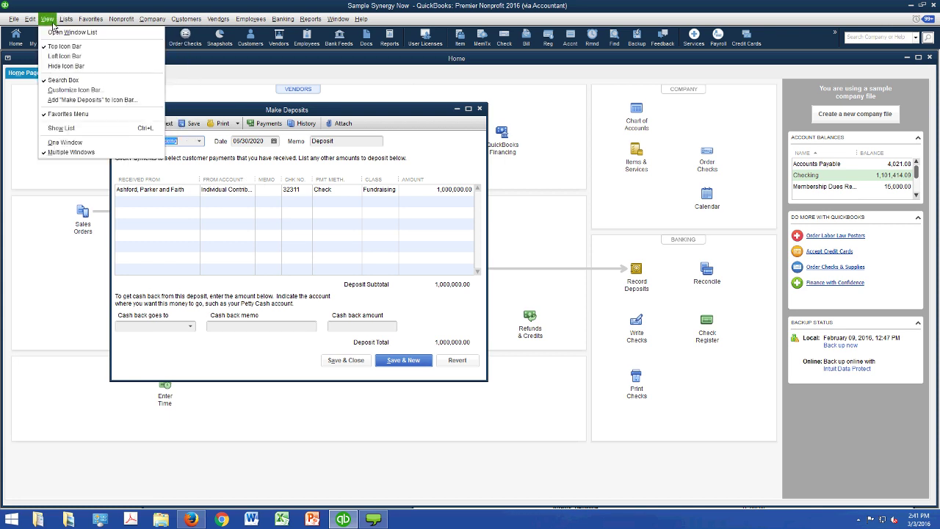
pyautogui.press('Left')
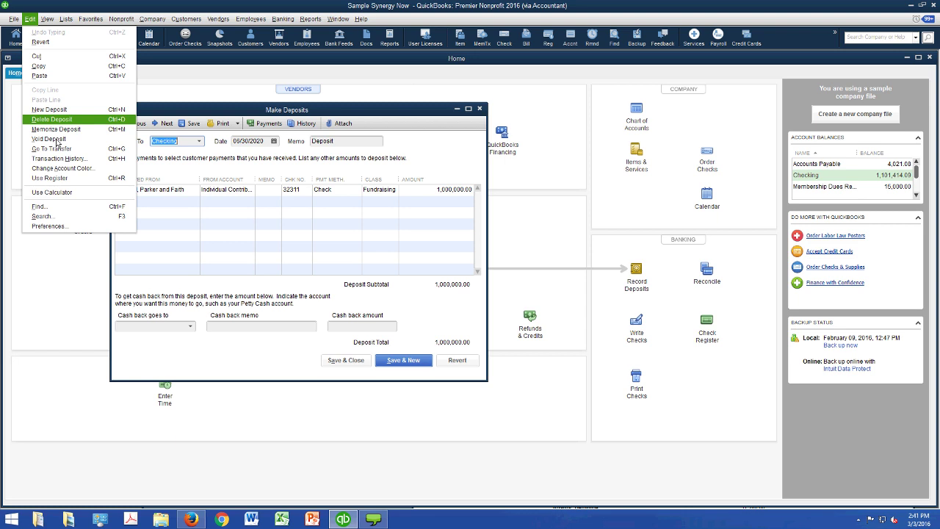
pyautogui.press('Return')
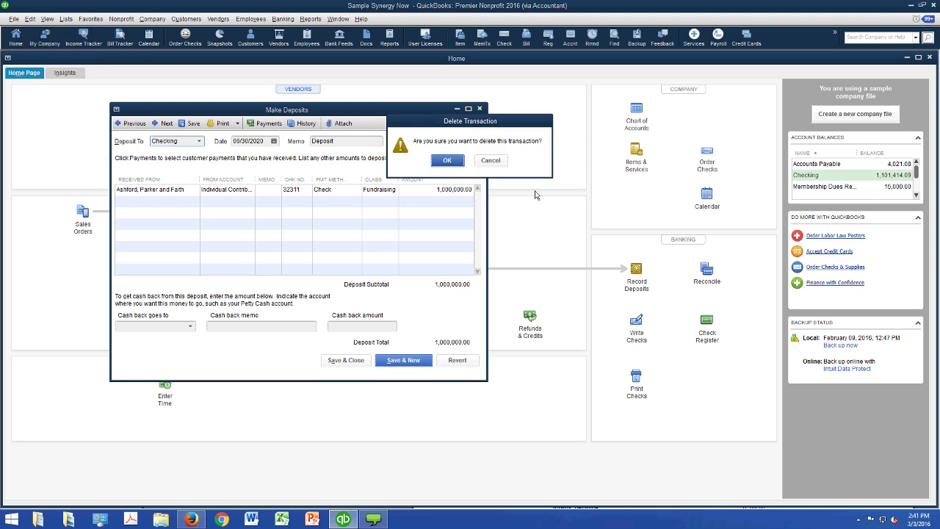
pyautogui.press('Return')
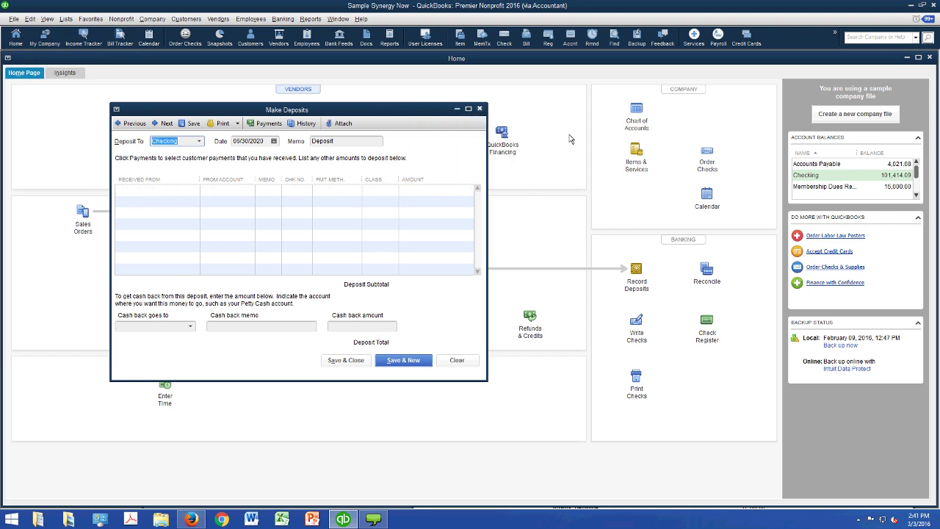
pyautogui.press('Escape')
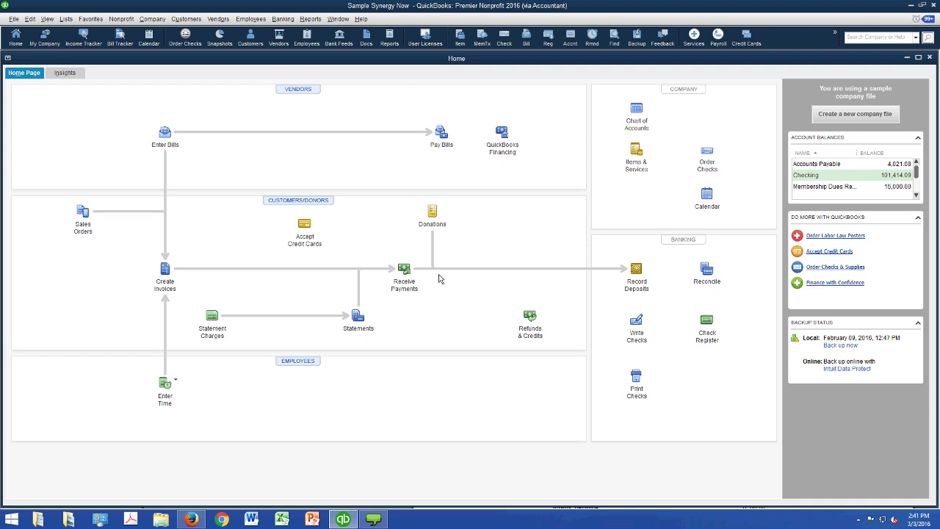
# - Bring the Sales by Customer Summary report forward from the Window menu
pyautogui.hotkey('alt', 'r')
pyautogui.press('Right')
pyautogui.press('Down')
pyautogui.press('Down')
pyautogui.press('Down')
pyautogui.press('Down')
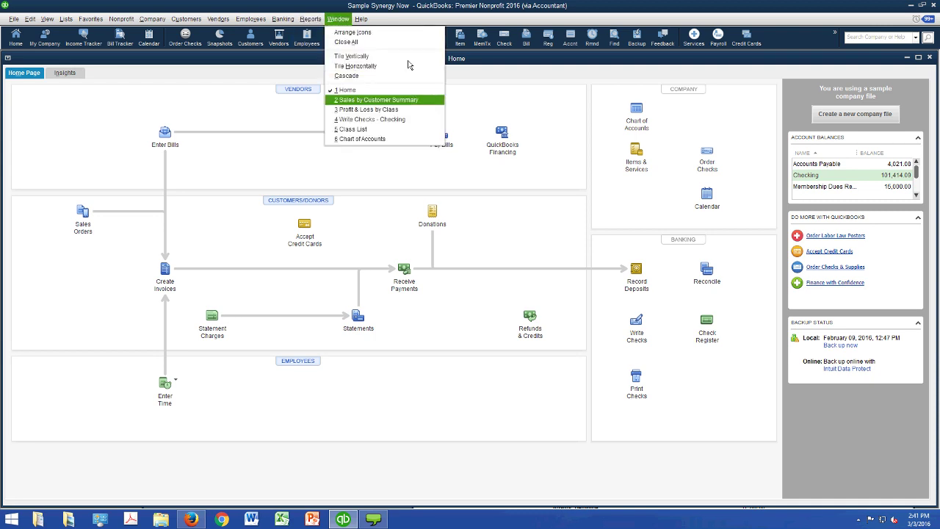
pyautogui.press('Return')
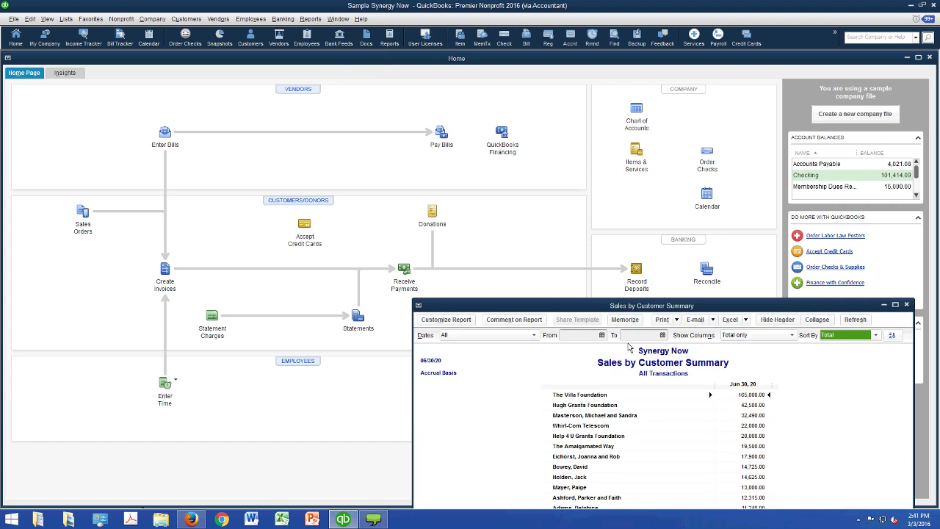
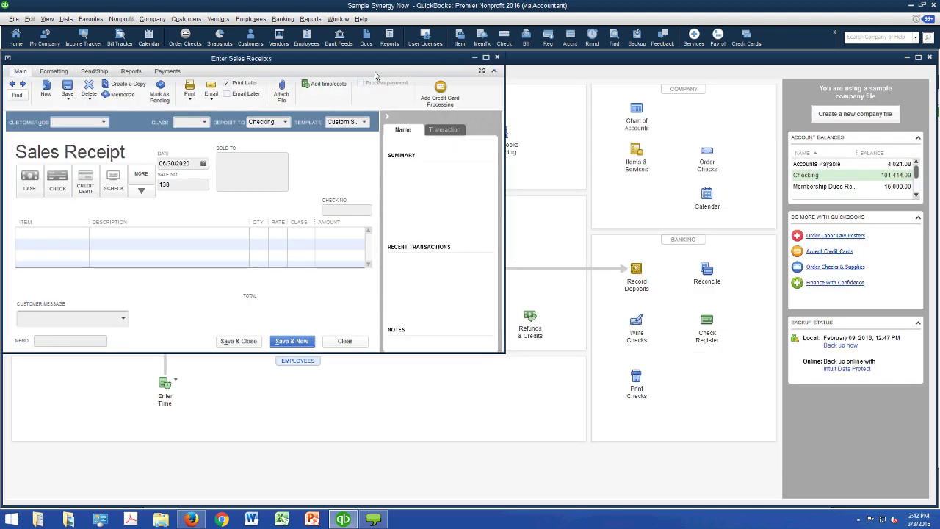
# - Show the Sales by Customer Summary report beside blank Sales Receipt 138 and drop down the customer list
pyautogui.moveTo(371, 69); pyautogui.dragTo(375, 73)
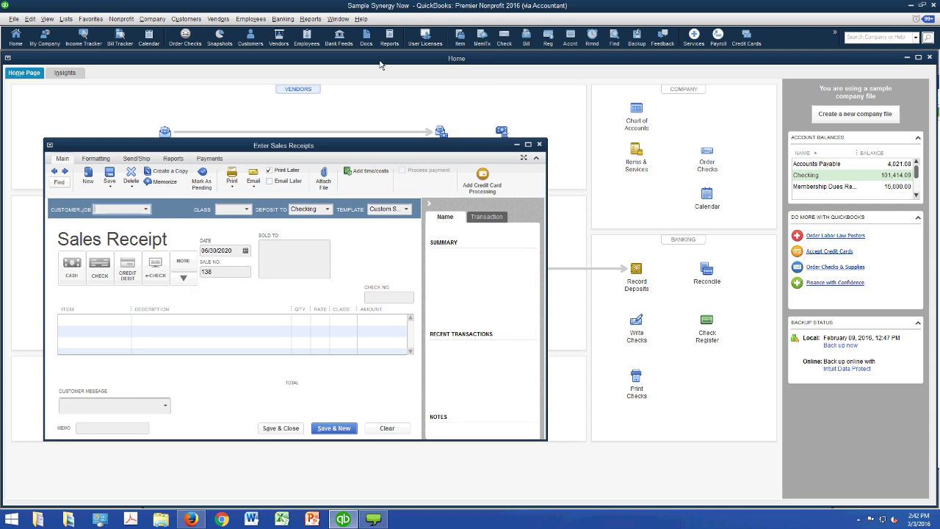
pyautogui.click(339, 19)
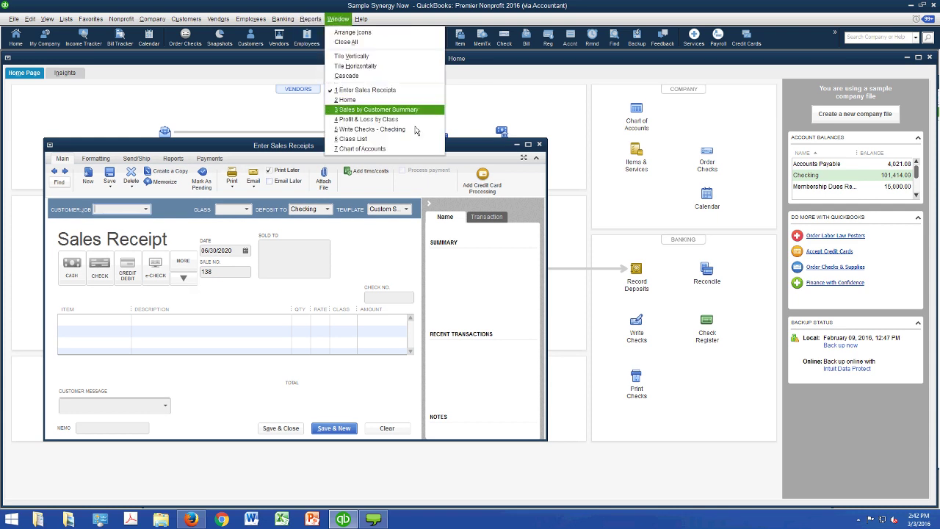
pyautogui.click(411, 109)
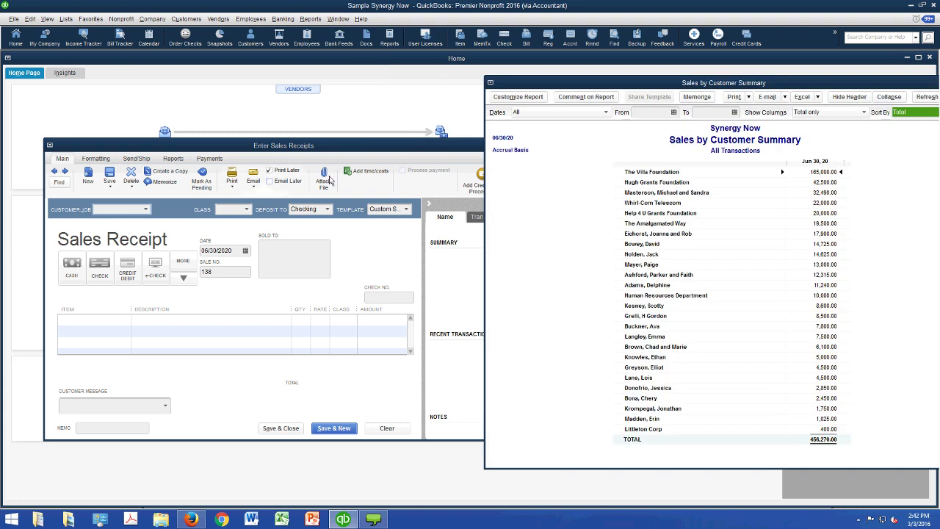
pyautogui.click(329, 179)
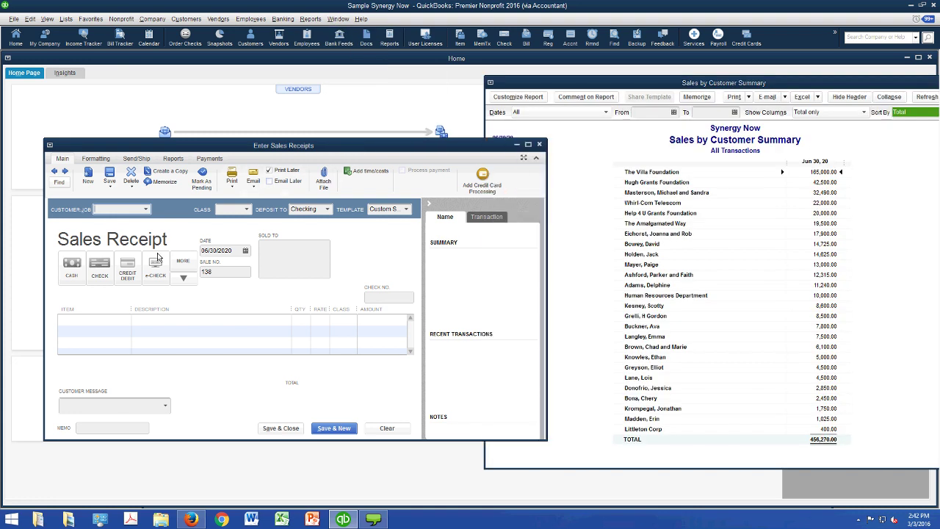
pyautogui.hotkey('alt', 'Down')
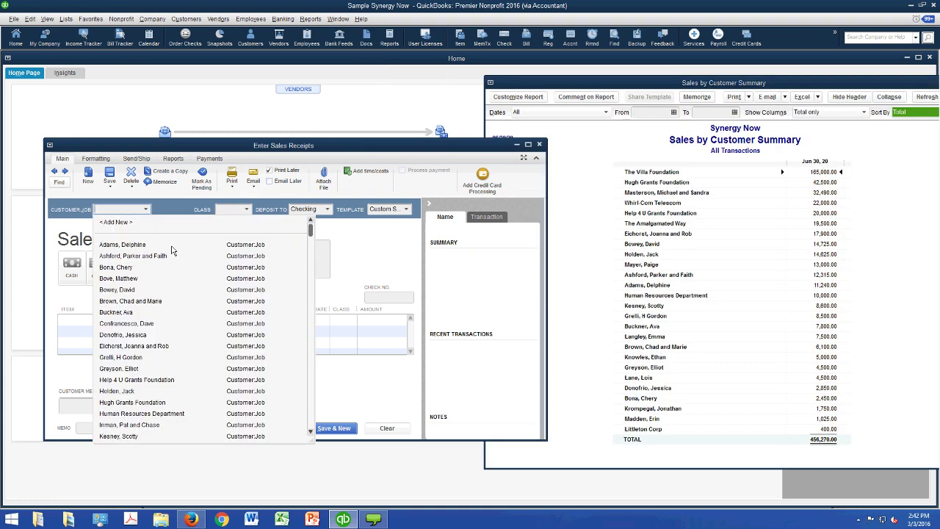
# - Save the donor's check receipt for 1,000,000 of Individual Contributions under the Fundraising class
pyautogui.click(172, 253)
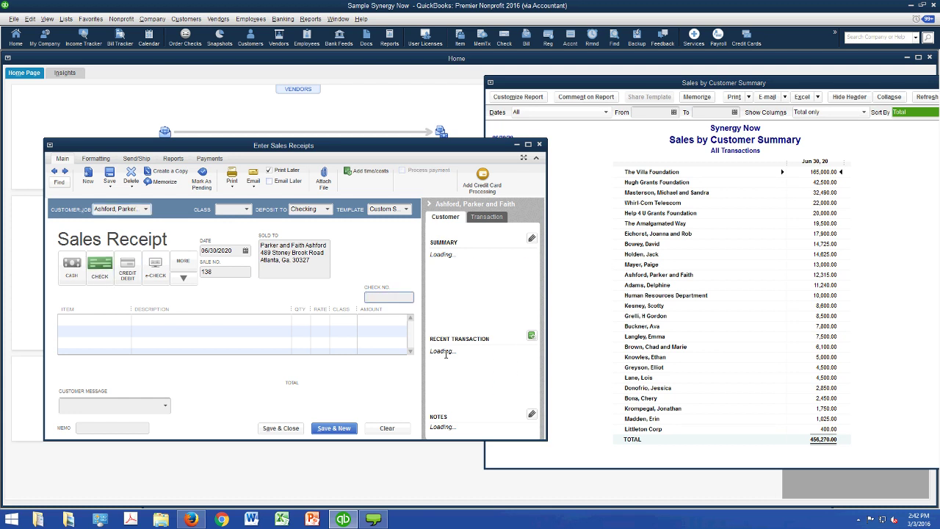
pyautogui.write('313121')
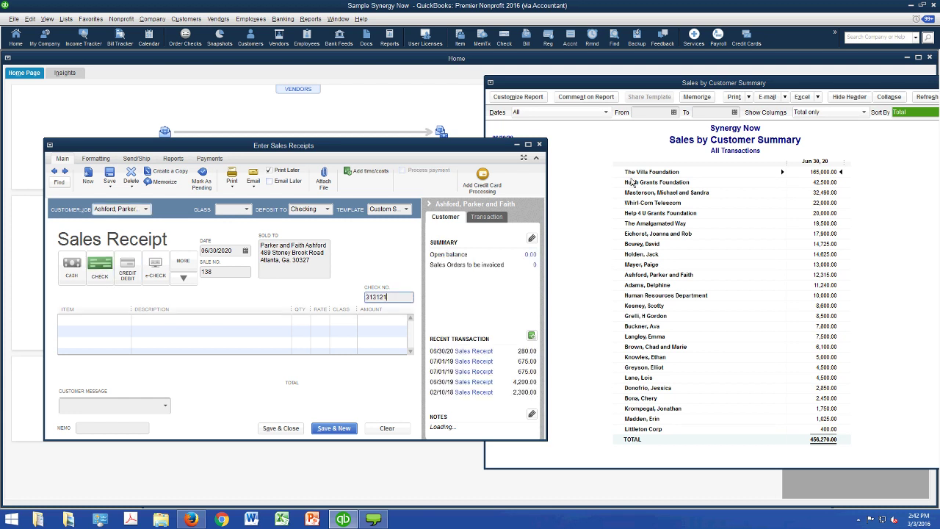
pyautogui.press('Tab')
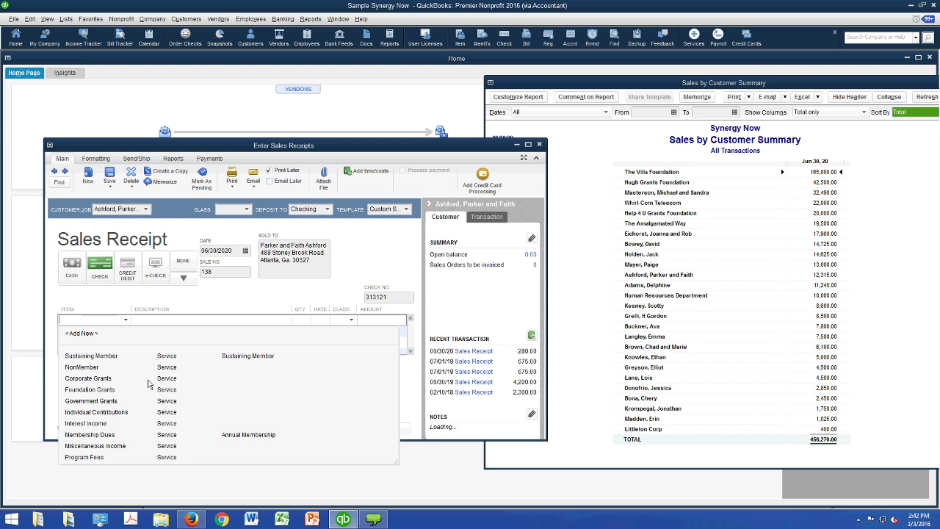
pyautogui.write('Individual Contributions')
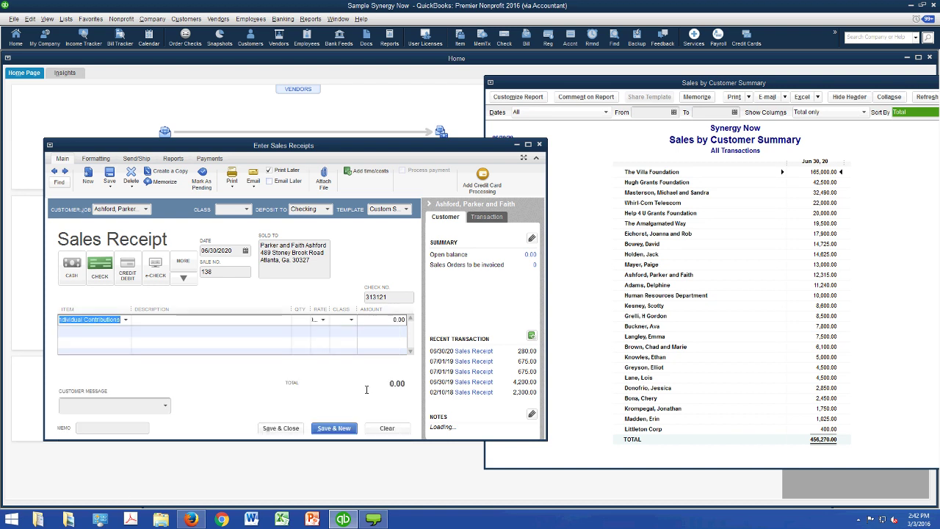
pyautogui.press('Tab')
pyautogui.press('Tab')
pyautogui.press('Tab')
pyautogui.press('Tab')
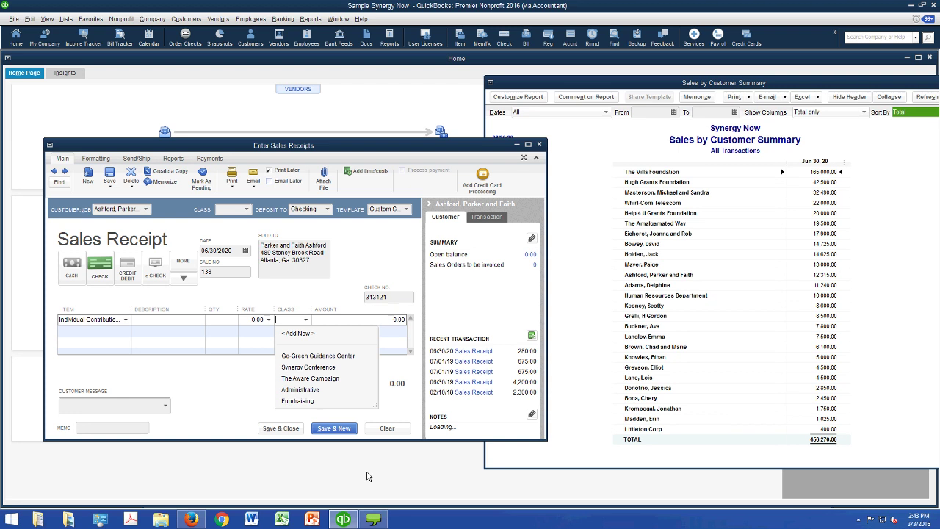
pyautogui.write('Fundrai...')
pyautogui.press('Tab')
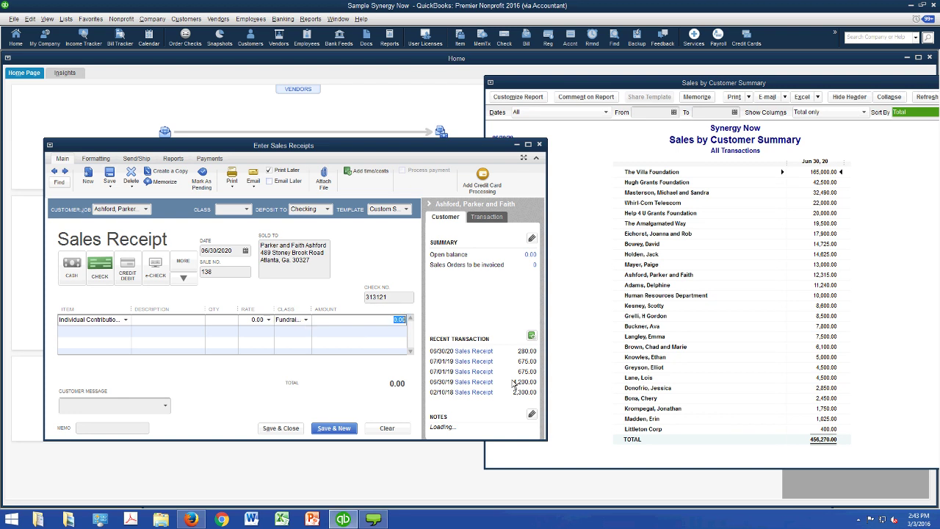
pyautogui.write('1,000,00')
pyautogui.write('0')
pyautogui.press('Tab')
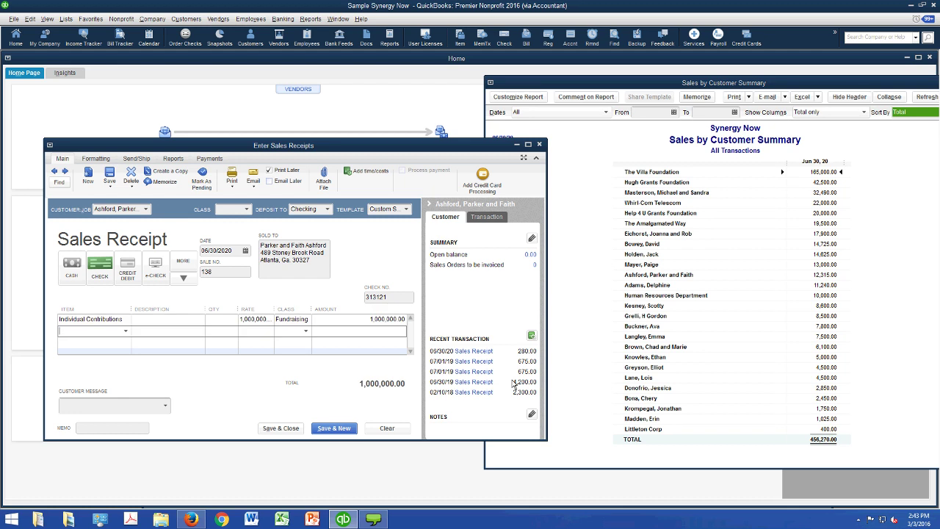
pyautogui.press('Return')
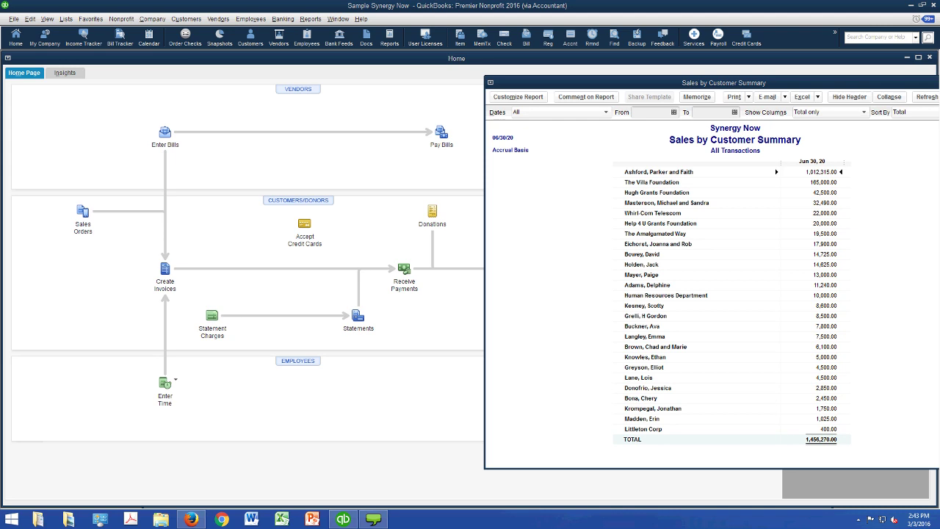
# - Drill from the donor's summary total into the detail report and reopen the 1,000,000 Sales Receipt 138
pyautogui.doubleClick(820, 171)
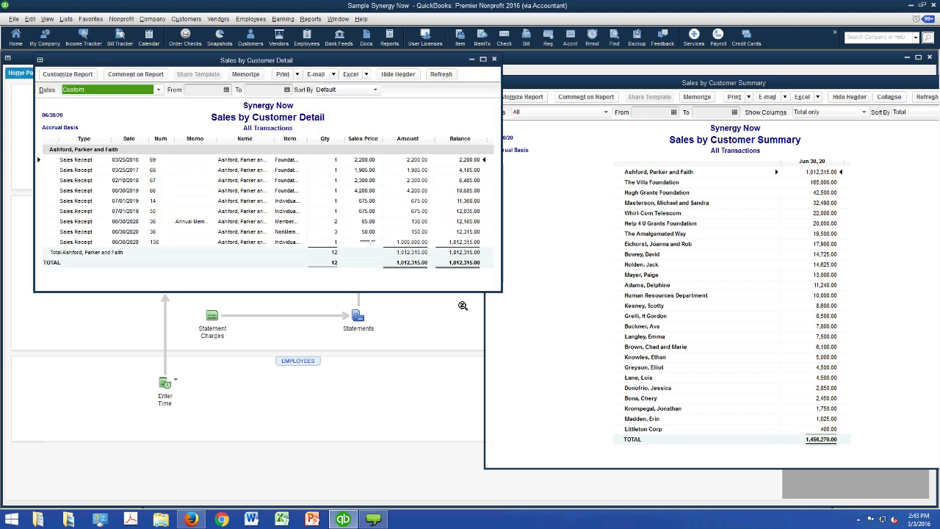
pyautogui.doubleClick(311, 289)
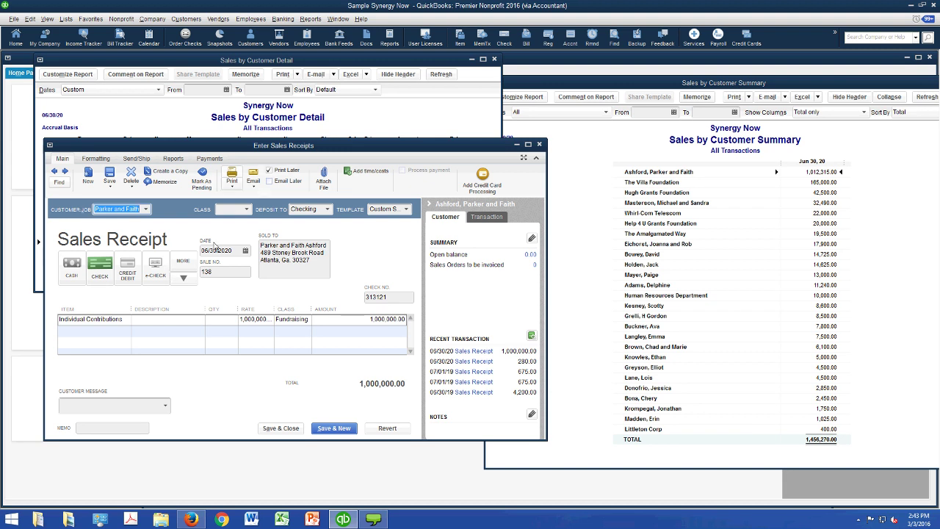
# - Start a new deposit into Checking dated 06/30/2020, then bring Sales Receipt 138 back in front
pyautogui.moveTo(282, 177); pyautogui.dragTo(291, 109)
pyautogui.click(282, 18)
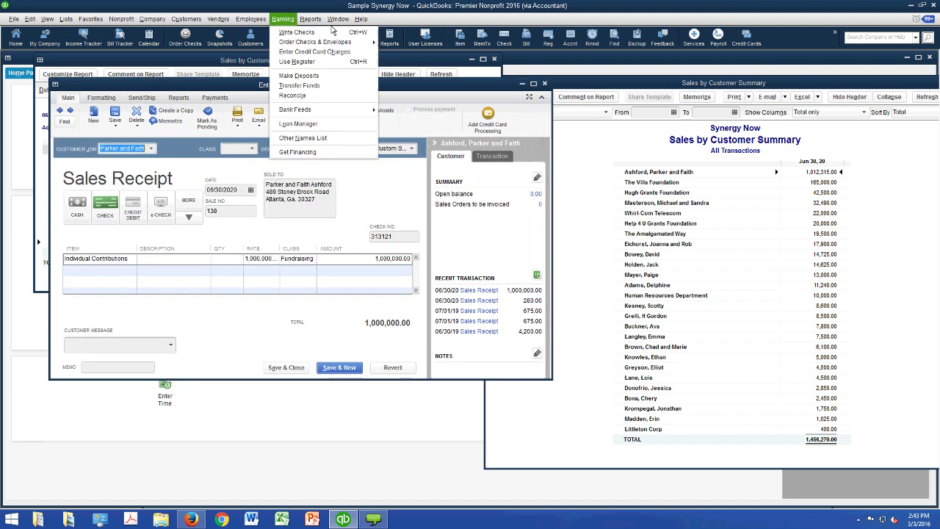
pyautogui.click(334, 76)
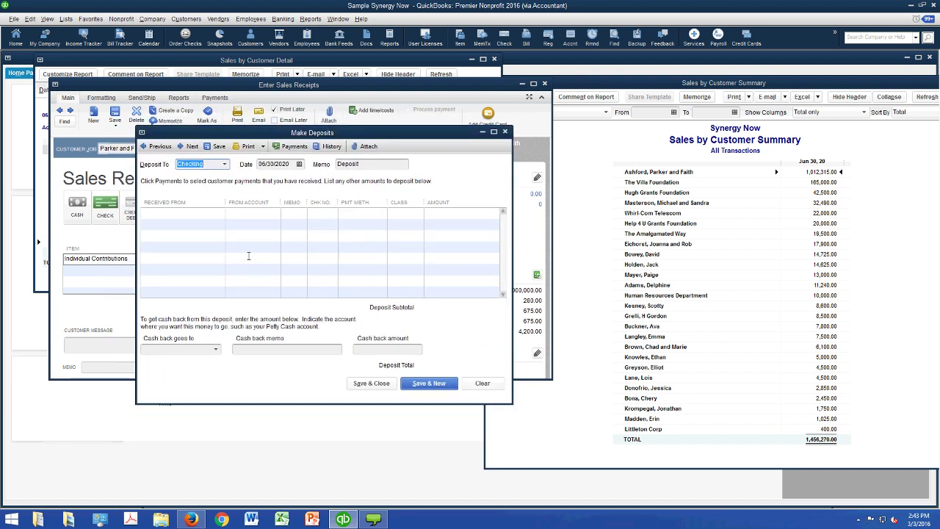
pyautogui.click(248, 255)
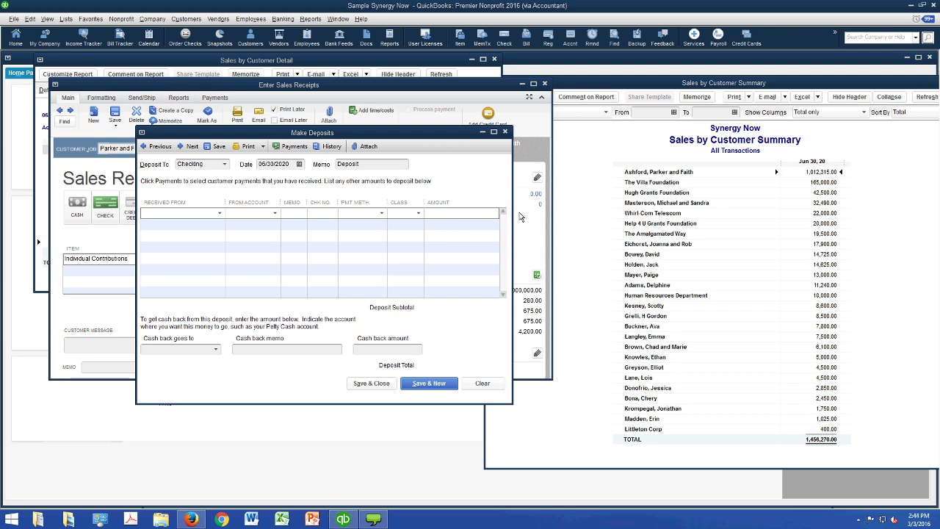
pyautogui.click(447, 102)
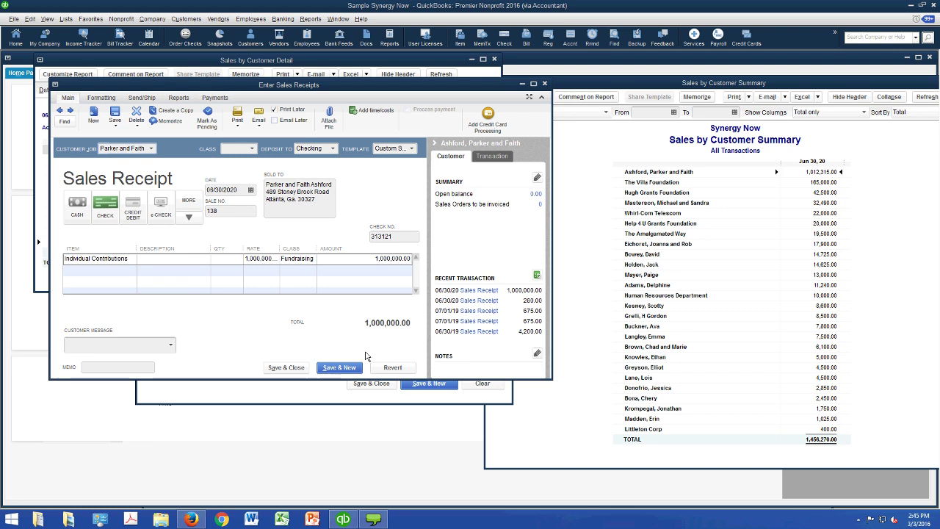
# - Discard the empty deposit and open the Print options for the 1,000,000 receipt
pyautogui.hotkey('ctrl', 'Tab')
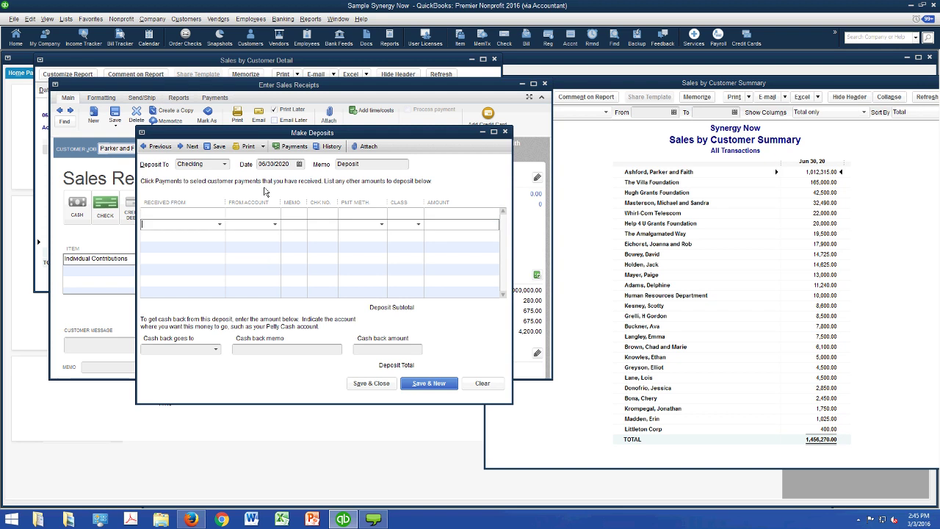
pyautogui.press('Escape')
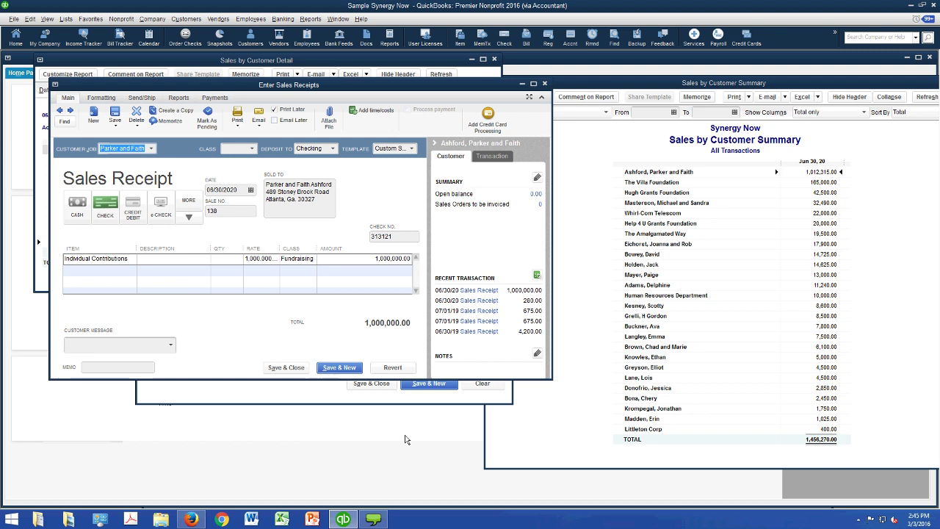
pyautogui.click(237, 123)
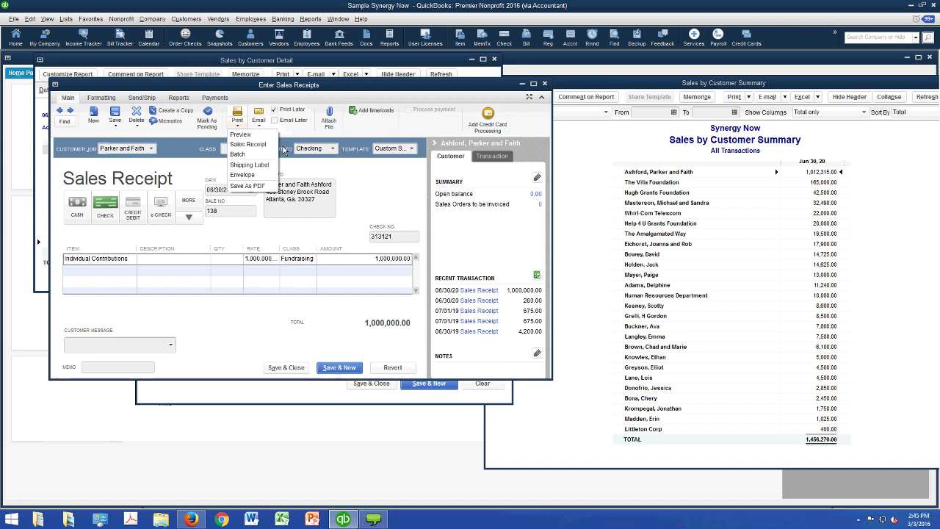
# - Preview how Sales Receipt 138 will print
pyautogui.press('Down')
pyautogui.press('Return')
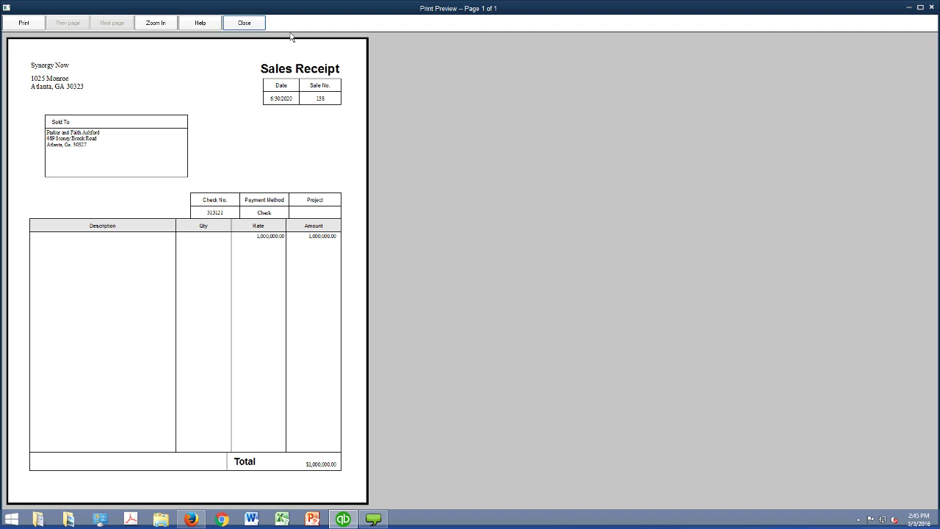
pyautogui.click(244, 22)
# - Apply the Synergy Thank You Letter template to receipt 138, preview it, then save and go to receipt 137
pyautogui.click(411, 148)
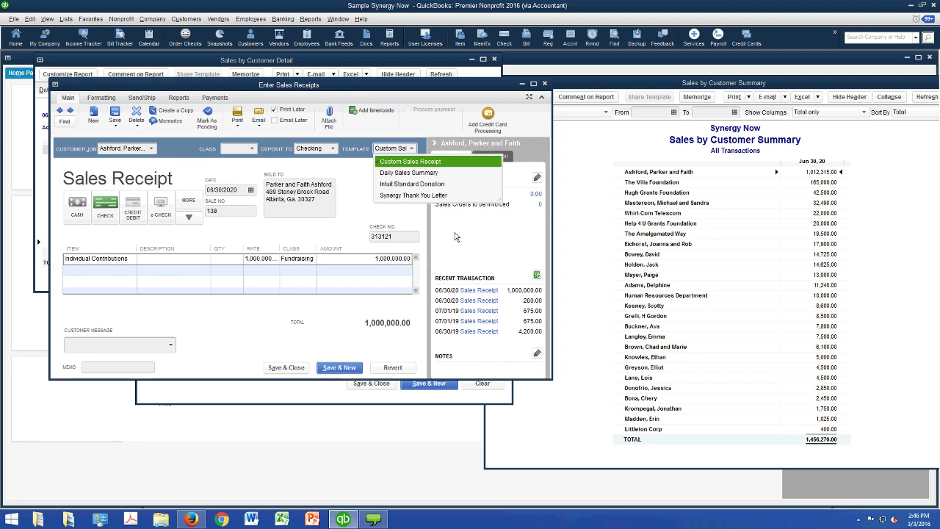
pyautogui.press('Down')
pyautogui.press('Down')
pyautogui.press('Down')
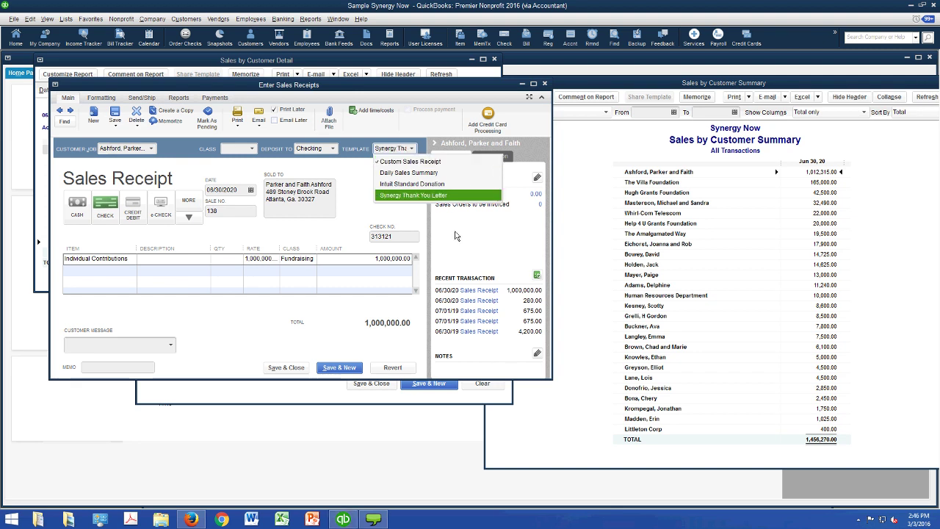
pyautogui.press('Return')
pyautogui.click(238, 124)
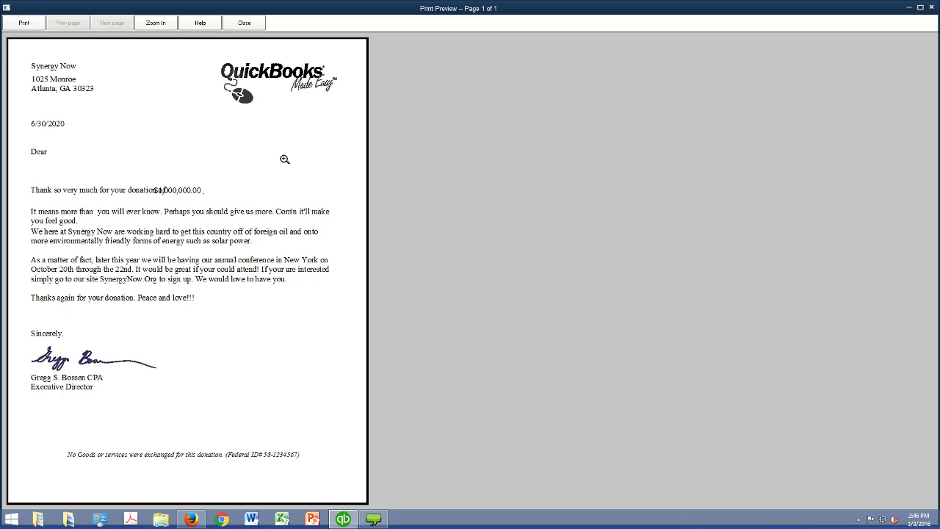
pyautogui.press('Escape')
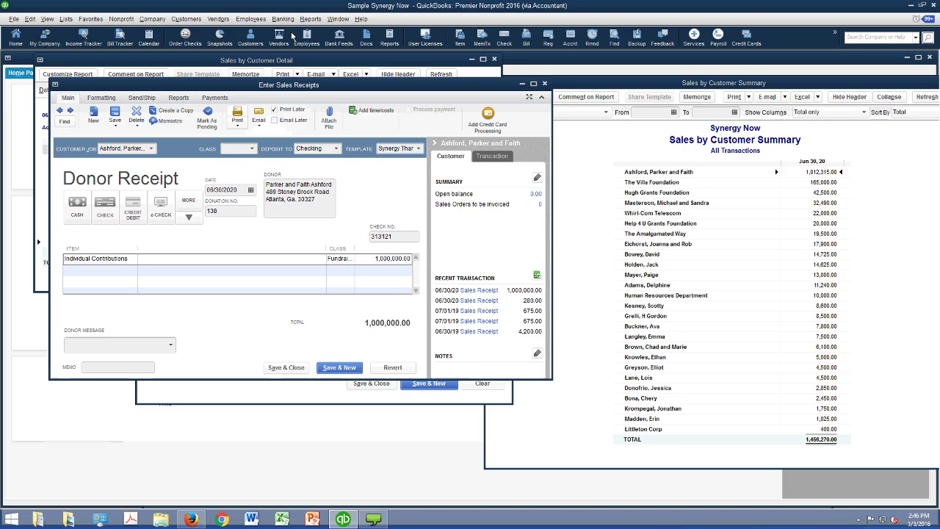
pyautogui.press('Escape')
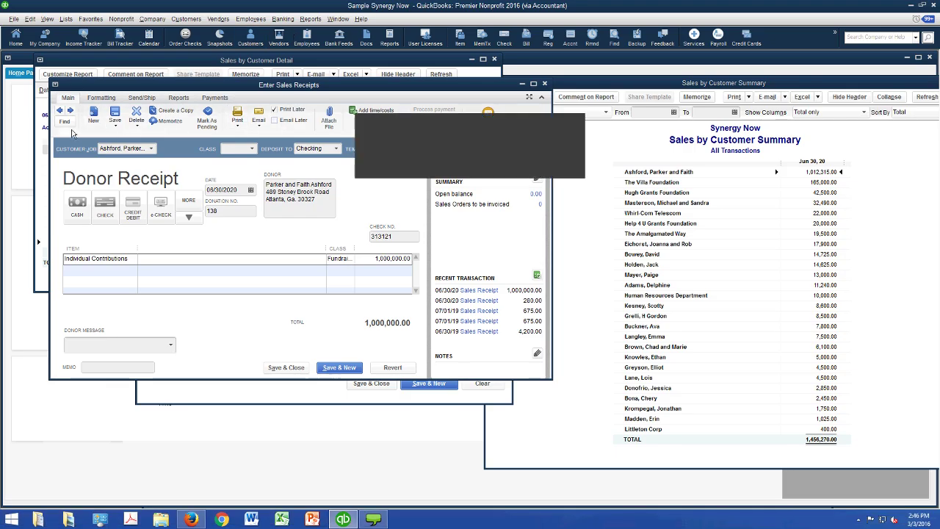
pyautogui.press('Return')
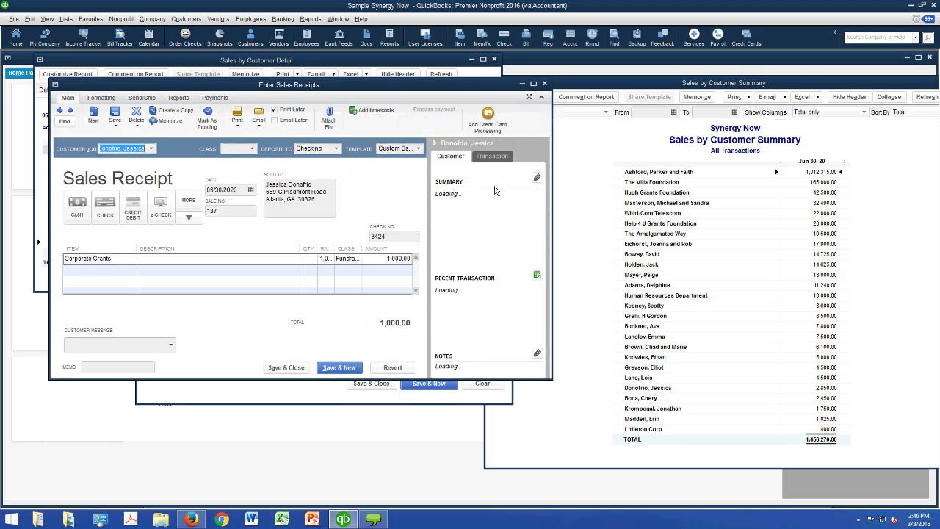
# - Switch receipt 137 to the Synergy Thank You Letter template and preview its $1,000.00 thank-you letter
pyautogui.click(237, 125)
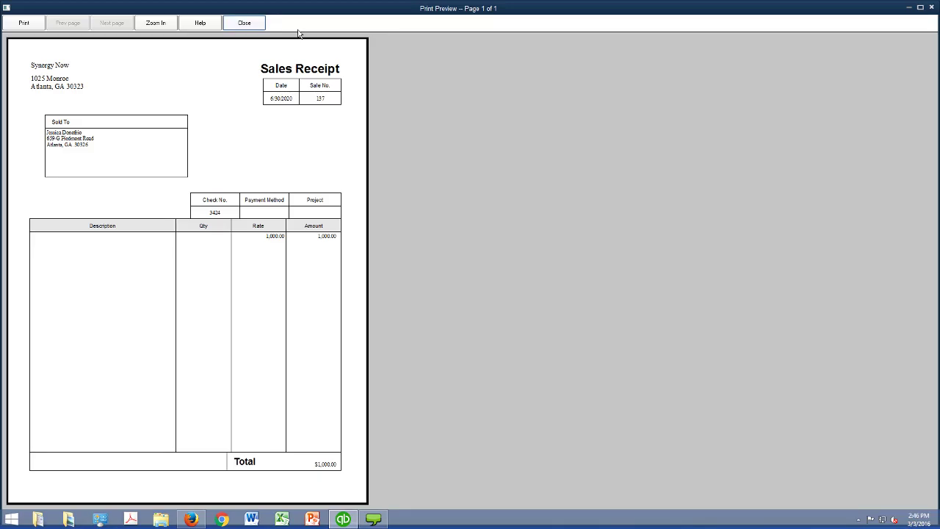
pyautogui.press('Escape')
pyautogui.click(418, 149)
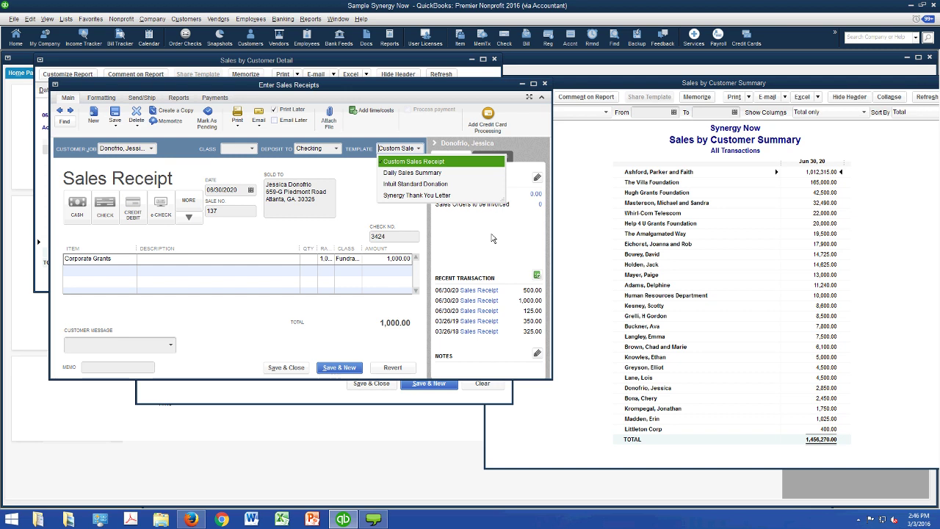
pyautogui.press('Down')
pyautogui.press('Down')
pyautogui.press('Down')
pyautogui.press('Return')
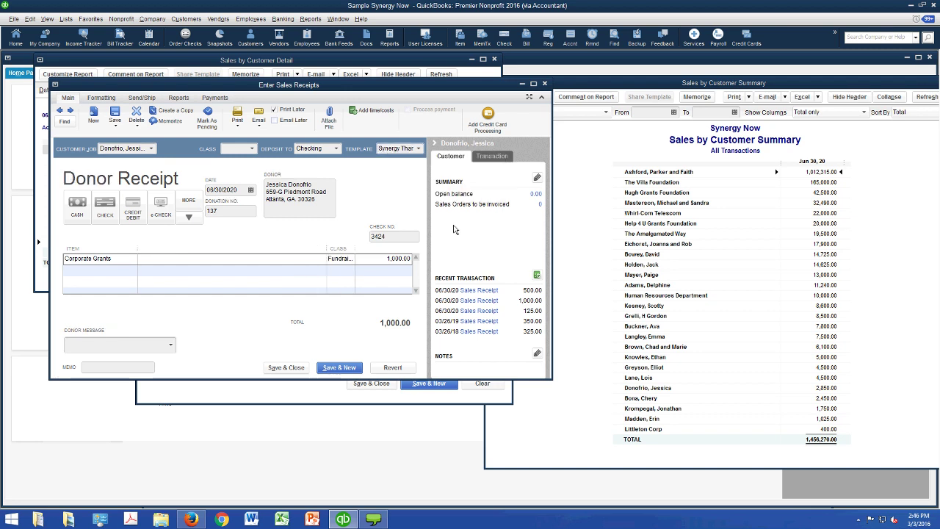
pyautogui.hotkey('alt', 'p')
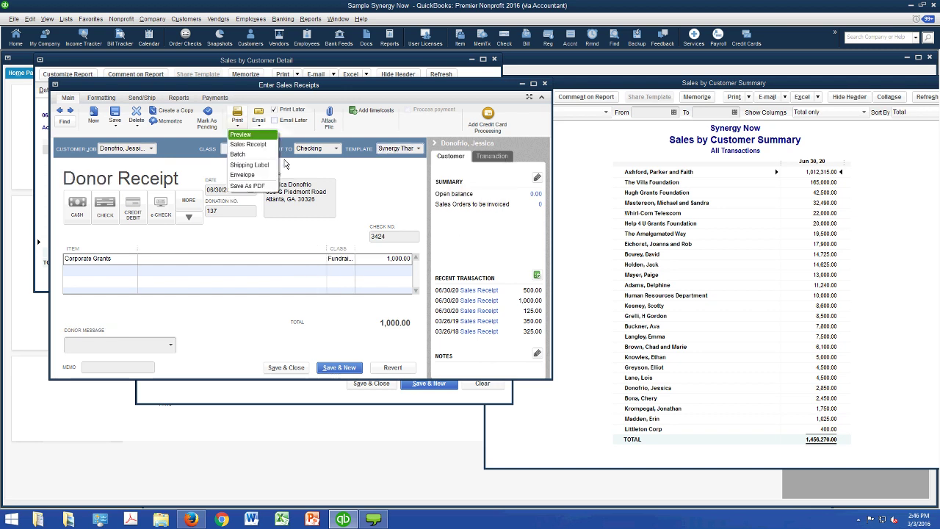
pyautogui.press('Return')
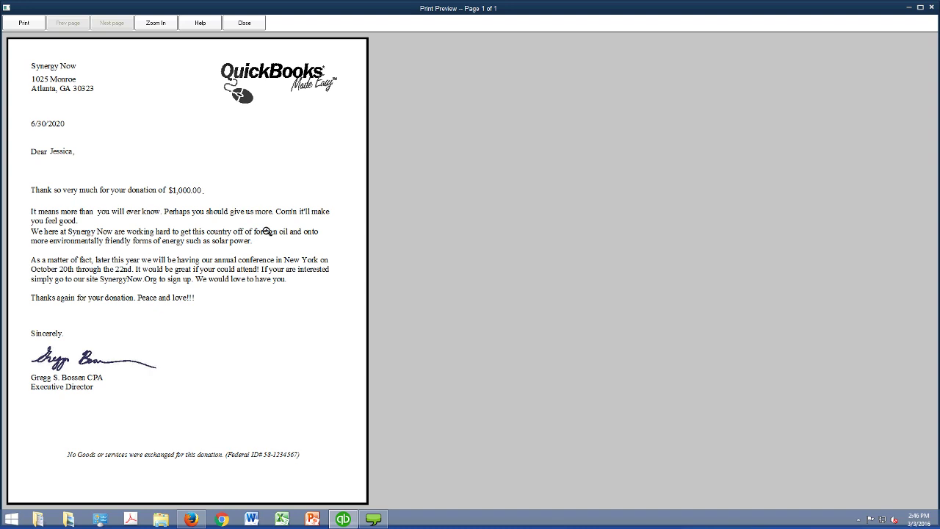
pyautogui.click(244, 23)
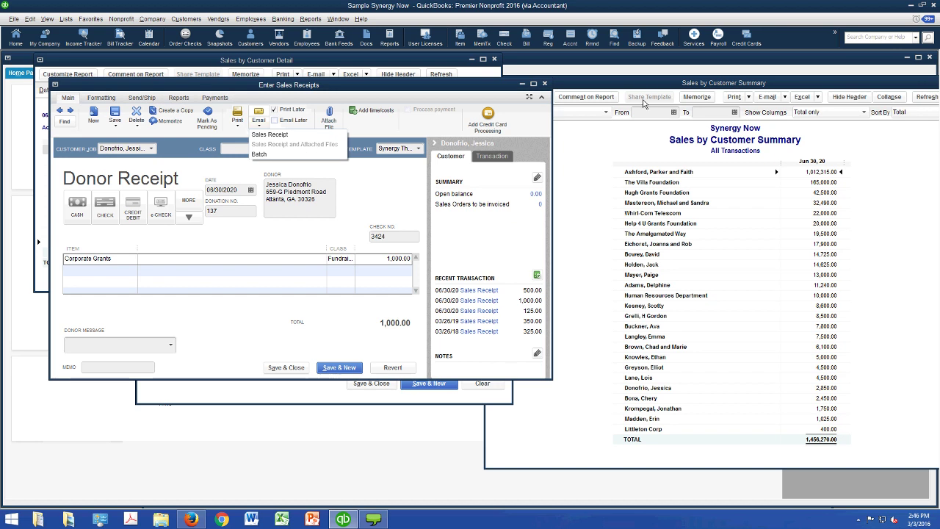
pyautogui.click(515, 147)
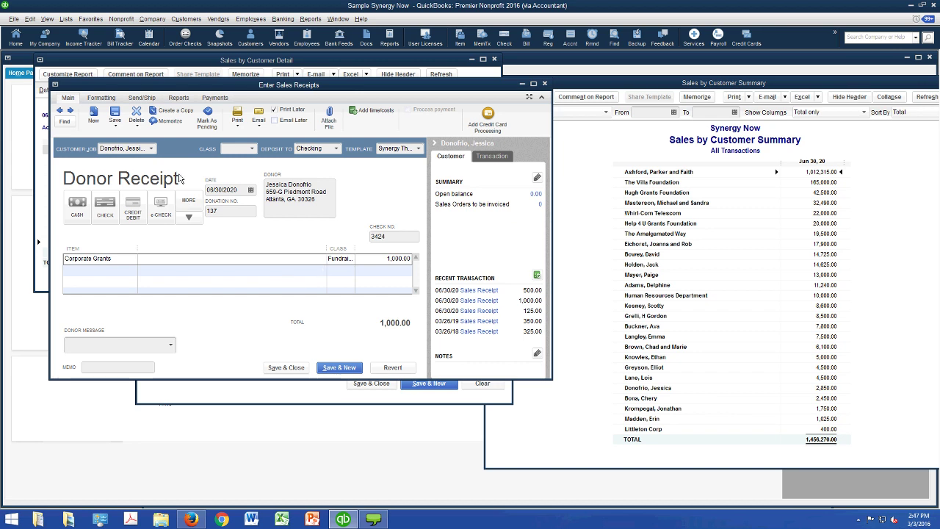
pyautogui.hotkey('alt', 'Down')
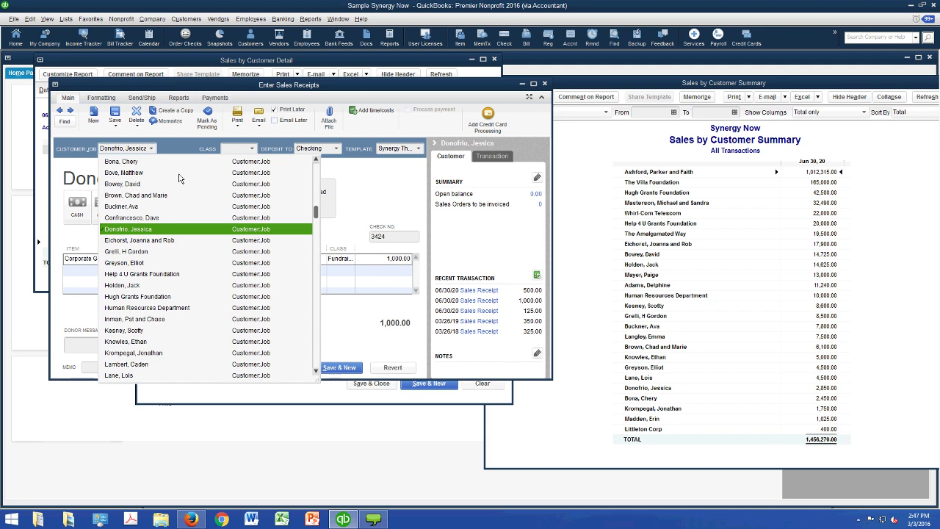
pyautogui.press('Escape')
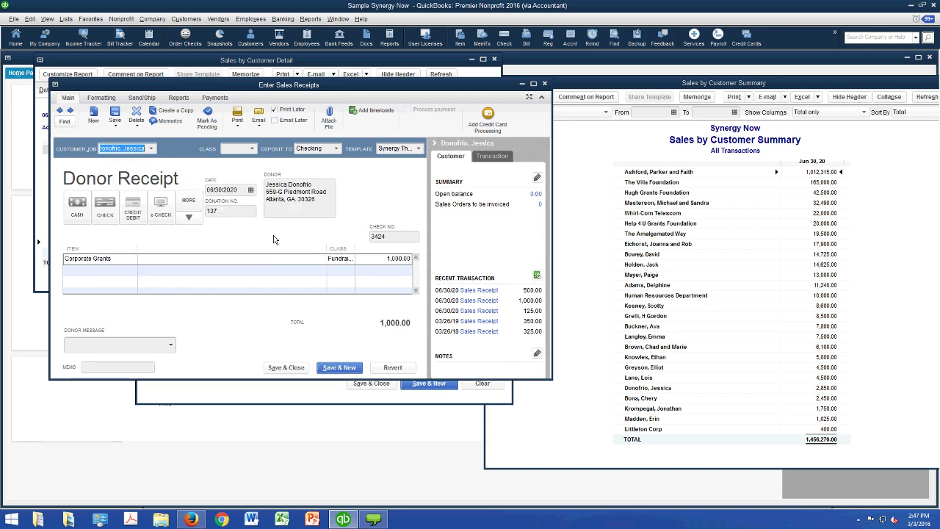
pyautogui.click(393, 235)
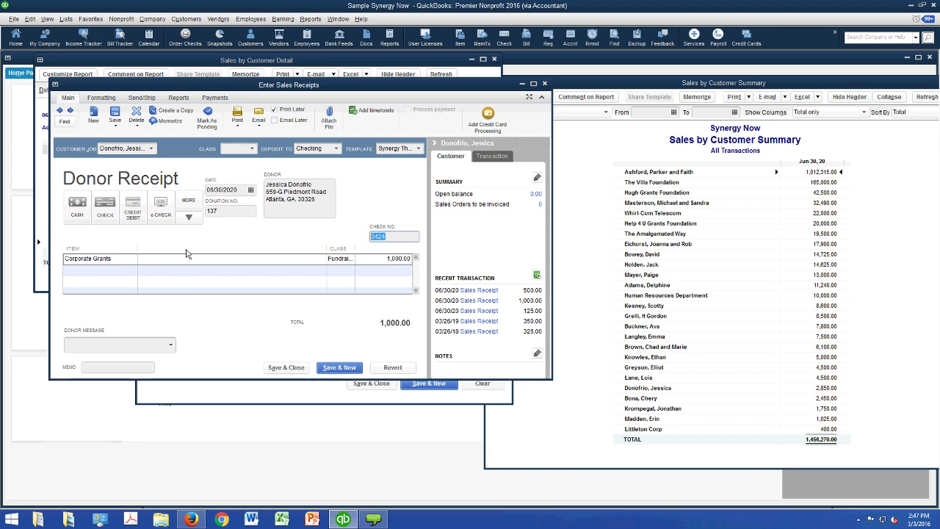
pyautogui.click(399, 258)
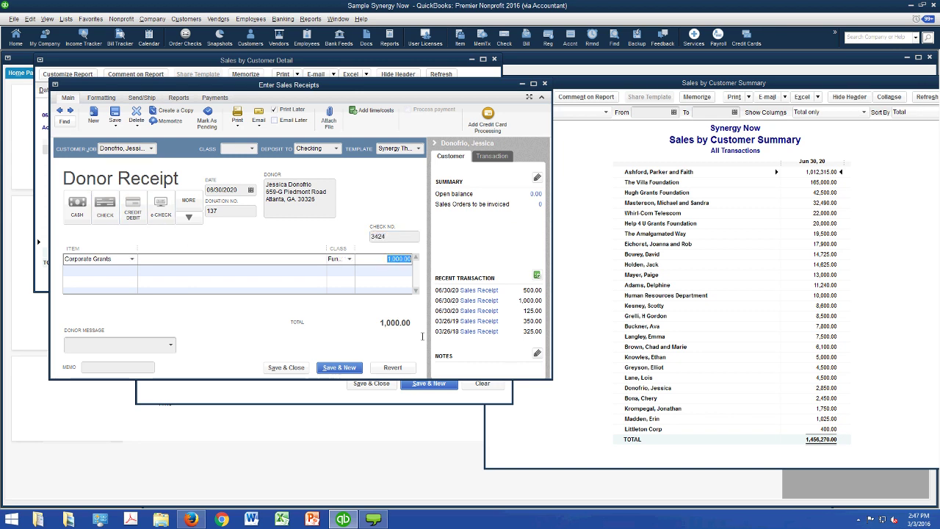
pyautogui.hotkey('shift', 'Tab')
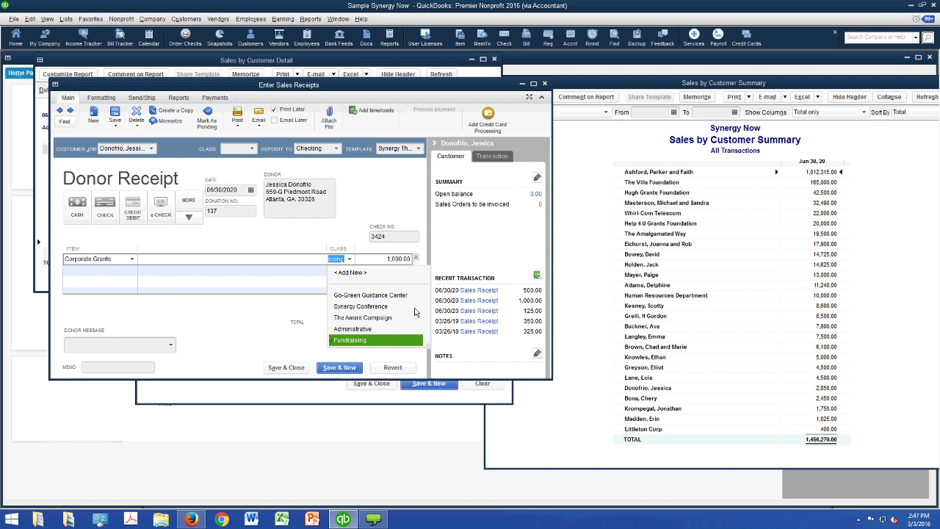
pyautogui.press('Escape')
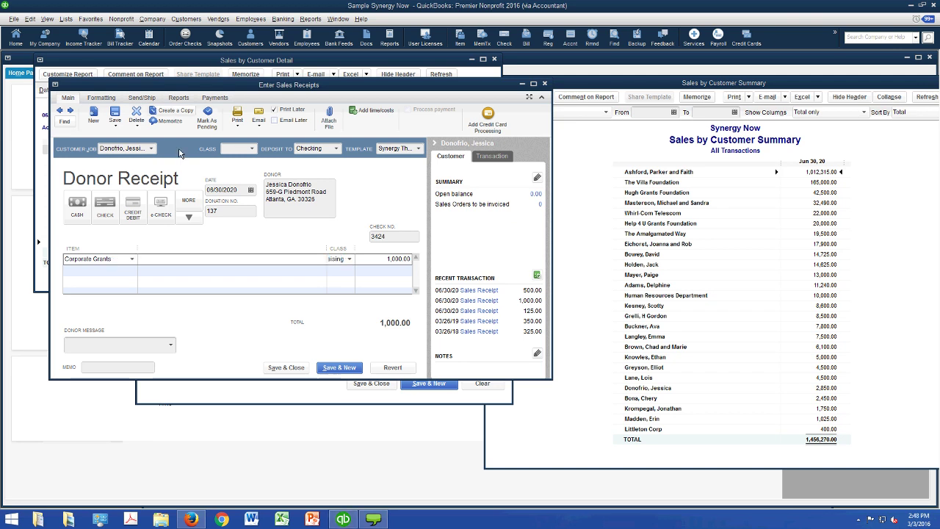
# - Open the Chart of Accounts and select the Individual Contributions income account
pyautogui.click(83, 24)
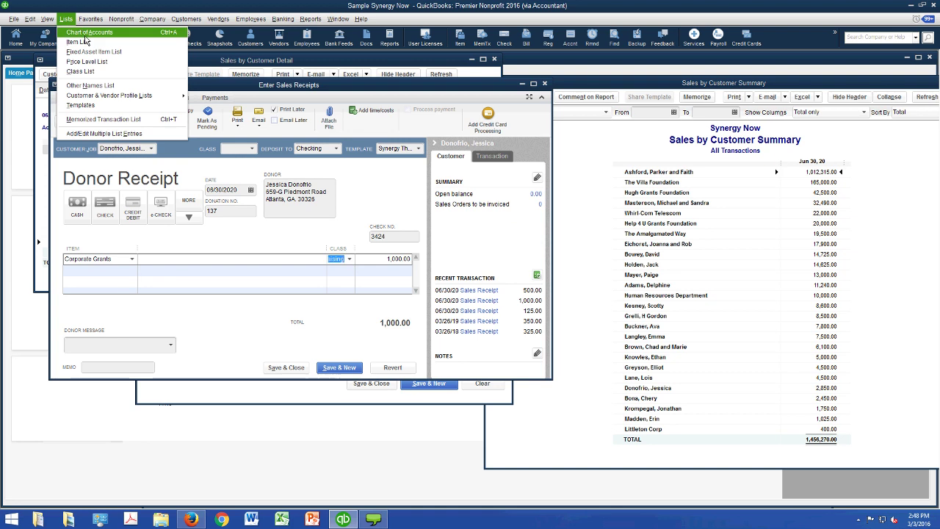
pyautogui.click(84, 35)
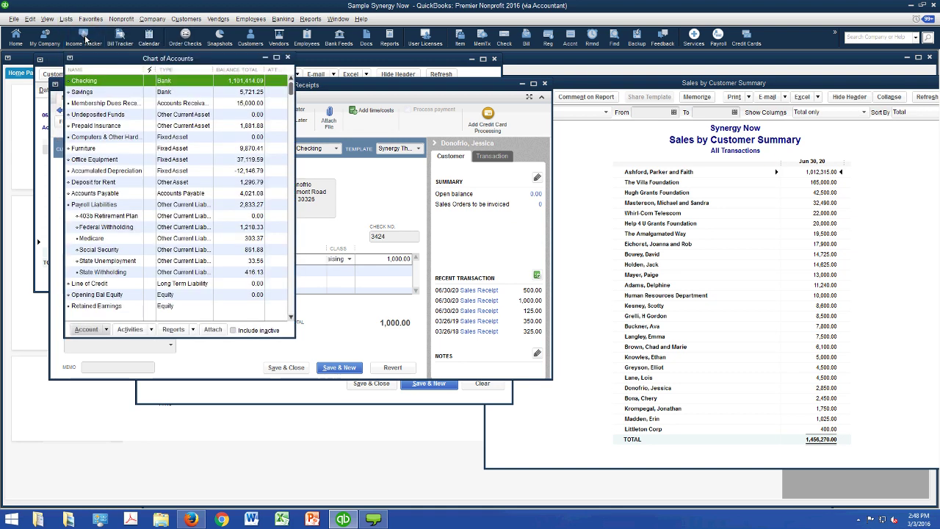
pyautogui.scroll(-4, 291, 141)
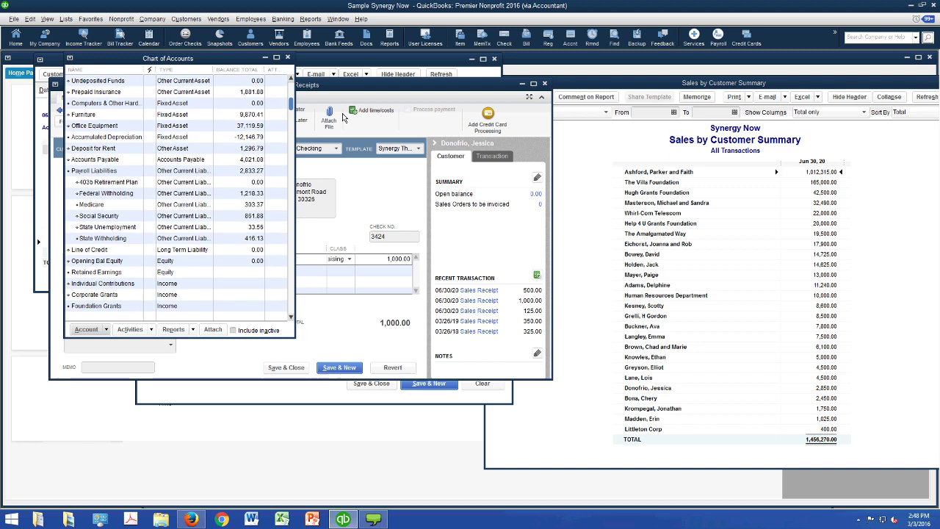
pyautogui.scroll(-1, 221, 218)
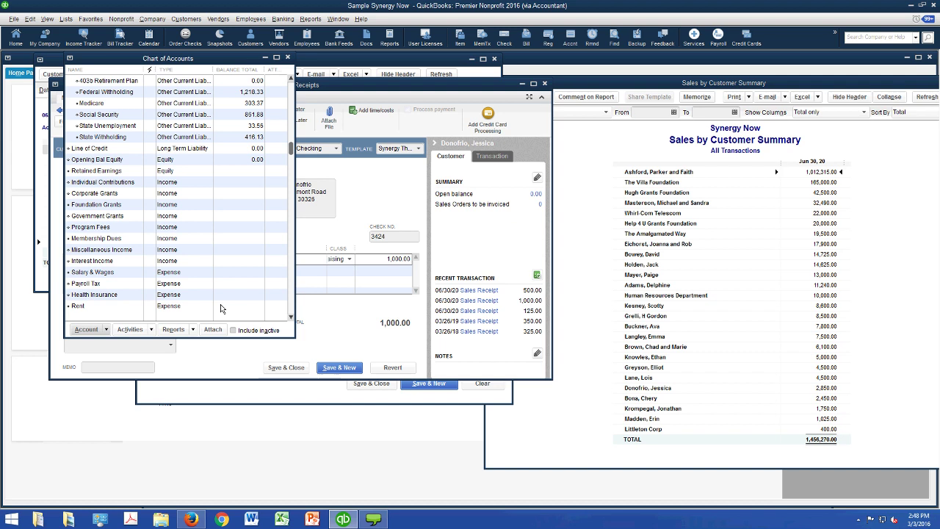
pyautogui.click(160, 181)
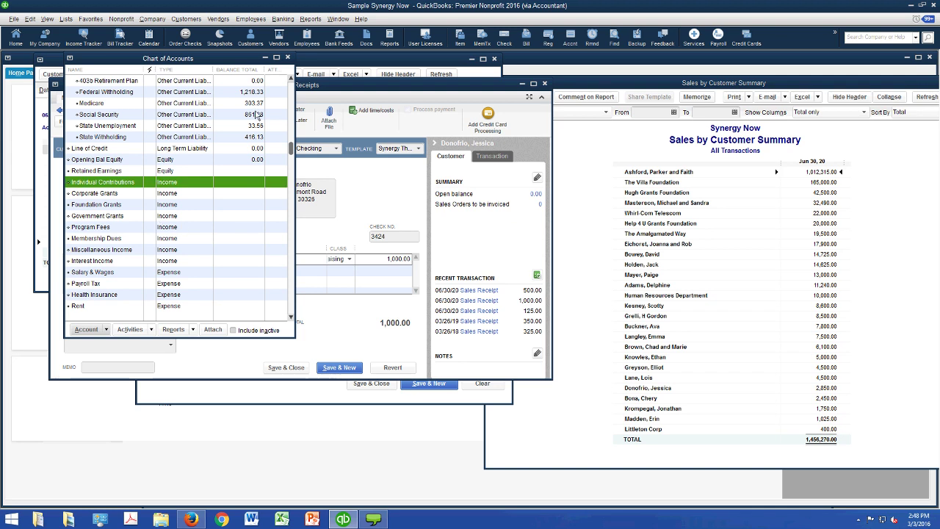
pyautogui.click(65, 18)
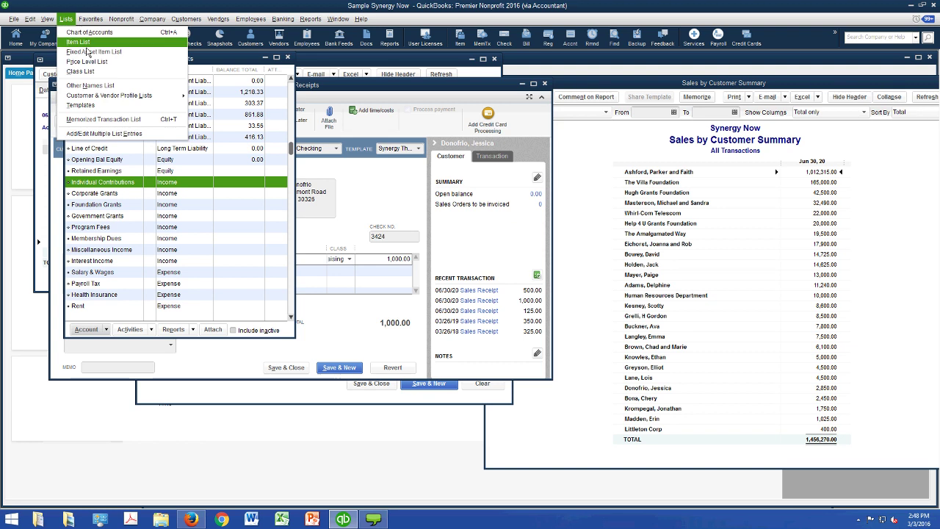
# - Create a Service item named 'Individual Contributions' posting to the Individual Contributions income account
pyautogui.click(85, 44)
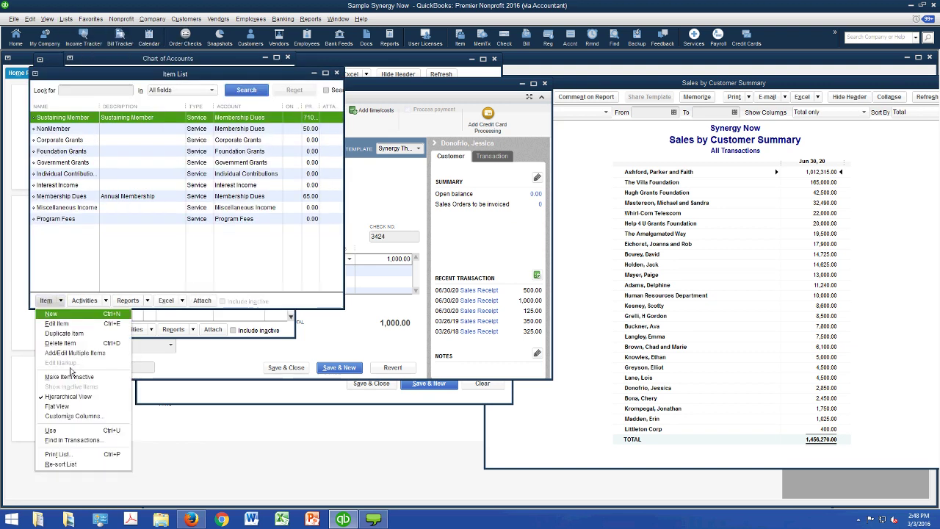
pyautogui.press('Return')
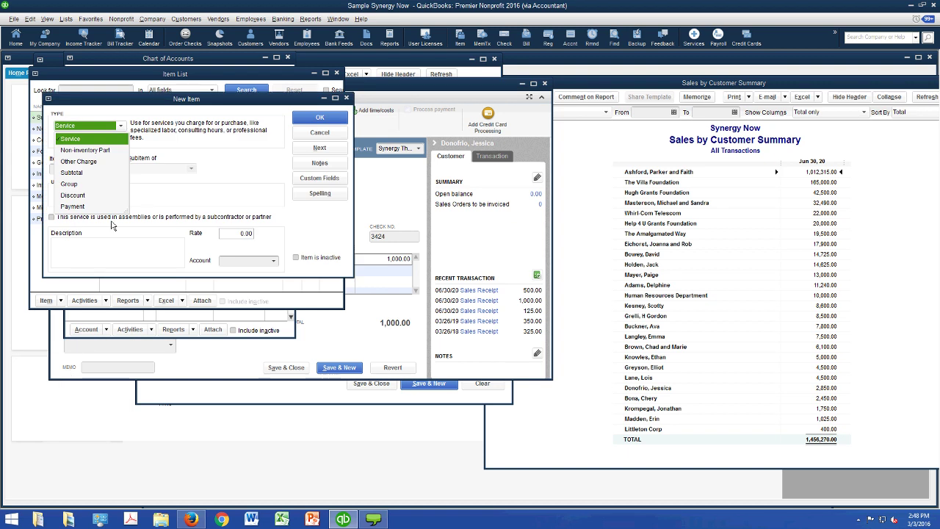
pyautogui.press('Escape')
pyautogui.click(103, 169)
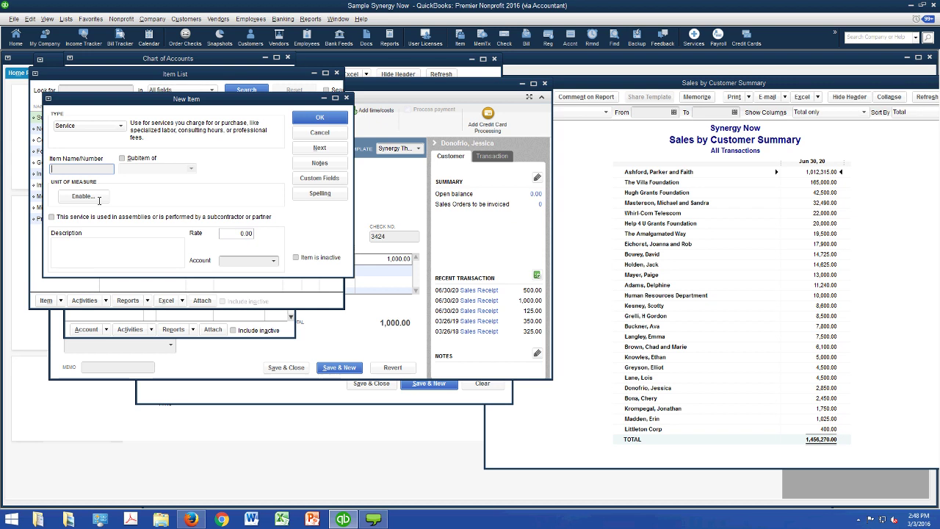
pyautogui.write('In')
pyautogui.write('dividual')
pyautogui.write(' Con')
pyautogui.write('tribution')
pyautogui.write('s')
pyautogui.click(273, 260)
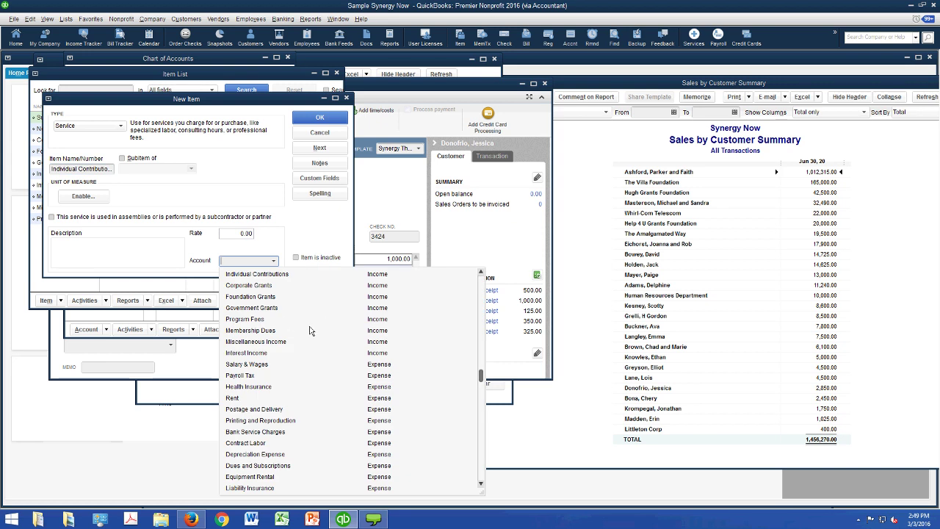
pyautogui.press('Return')
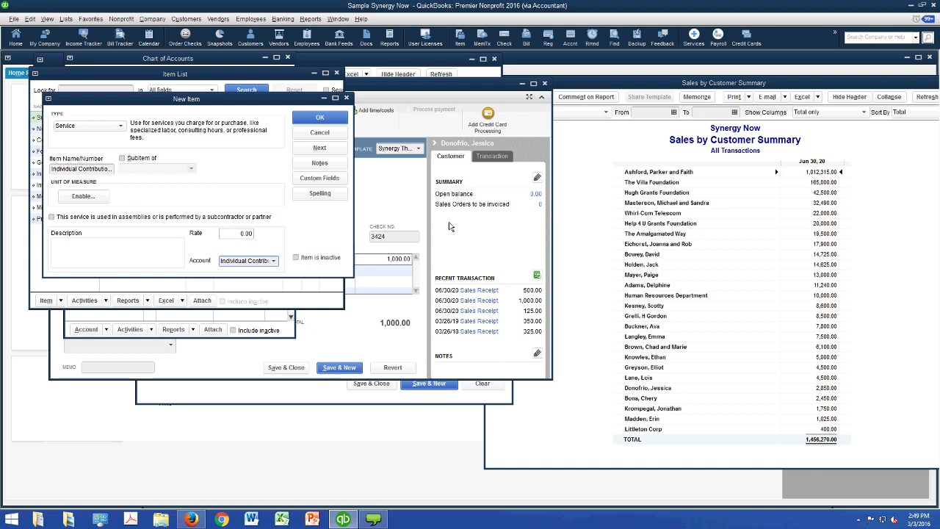
pyautogui.click(352, 261)
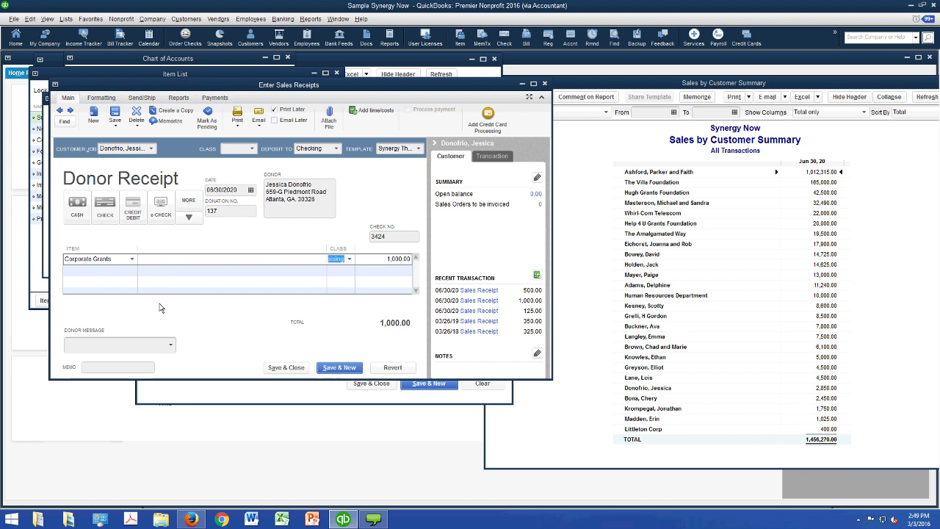
# - Record the edits to receipt 137, move to receipt 138, and apply the Custom Sales Receipt template
pyautogui.click(83, 132)
pyautogui.click(425, 160)
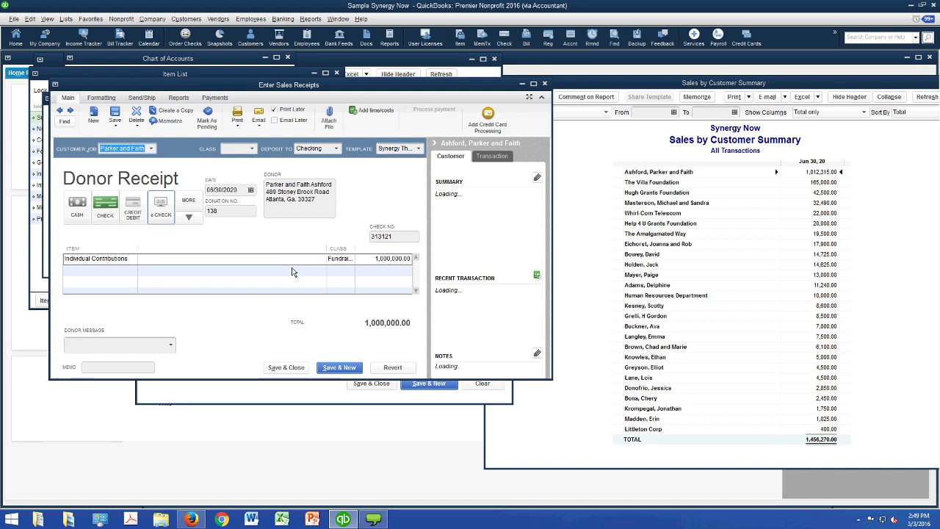
pyautogui.click(418, 148)
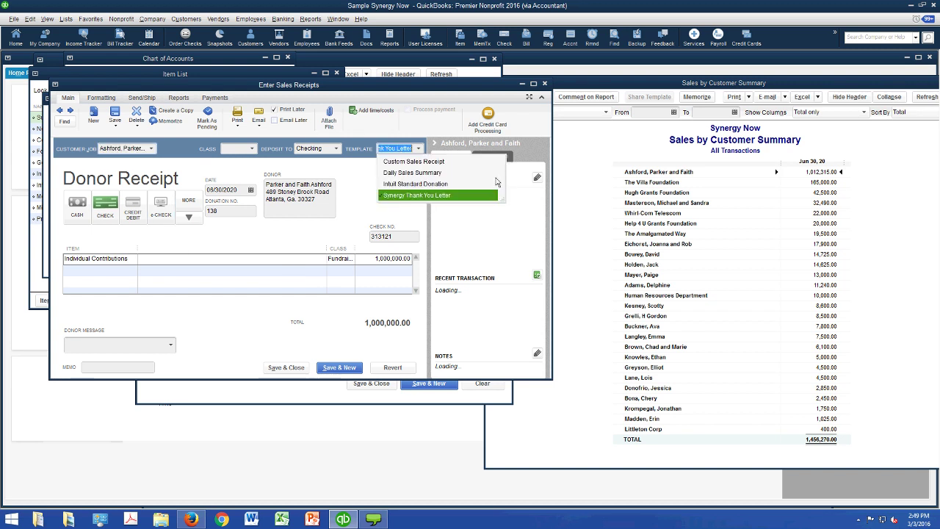
pyautogui.click(413, 161)
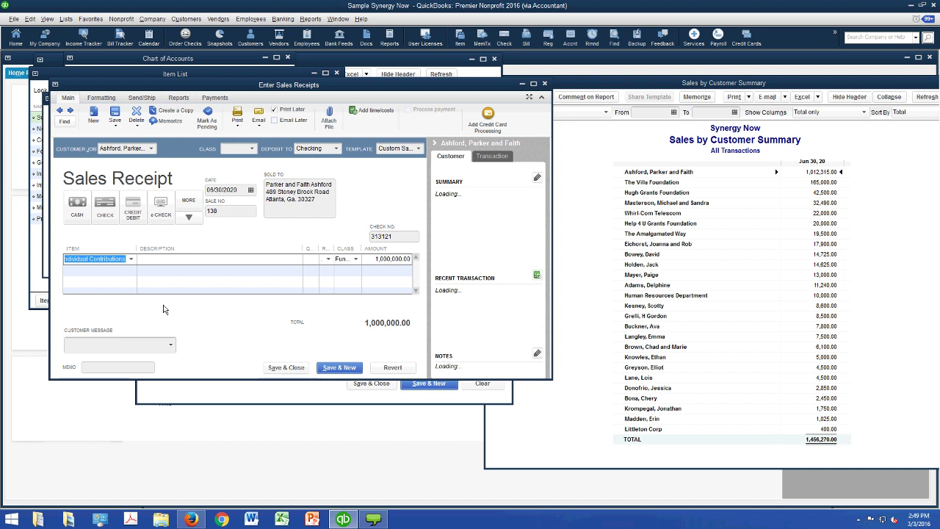
pyautogui.click(192, 74)
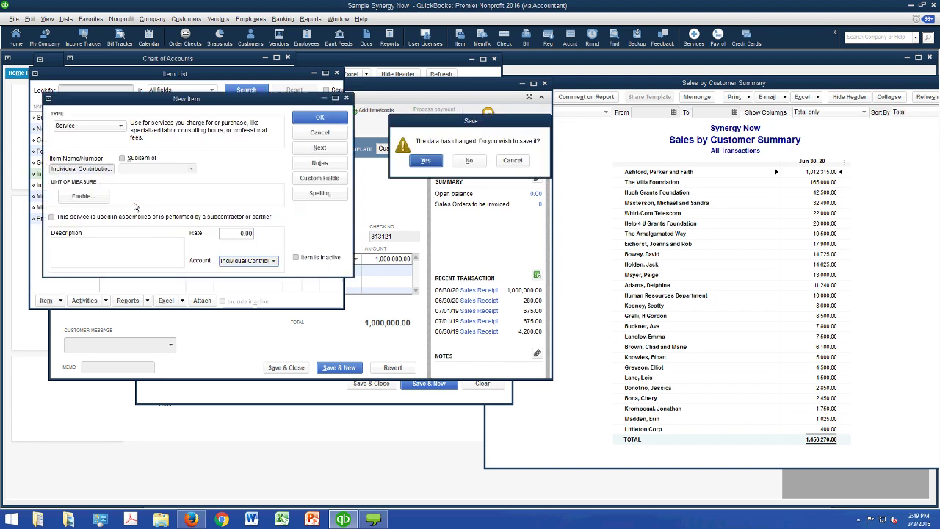
# - Save the Individual Contributions service item posting to the Individual Contributions account
pyautogui.click(468, 160)
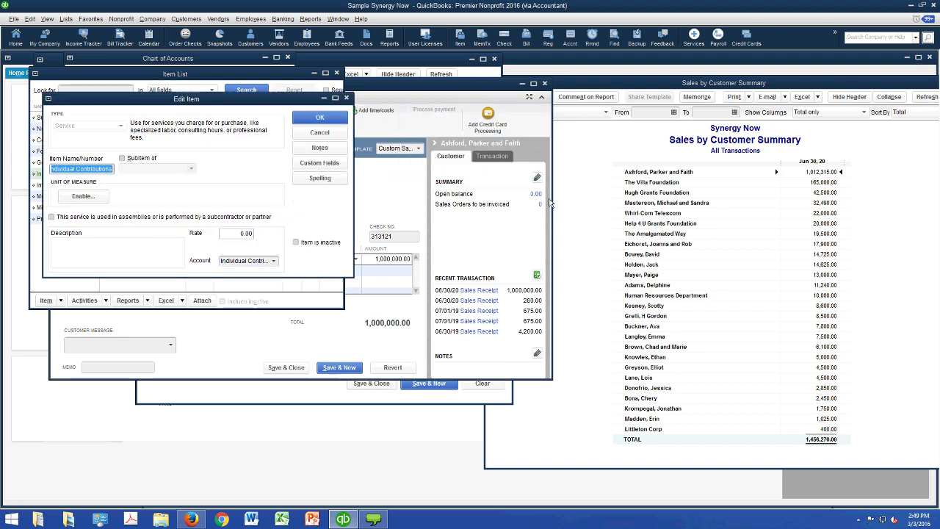
pyautogui.press('Tab')
pyautogui.press('Tab')
pyautogui.press('Tab')
pyautogui.press('Tab')
pyautogui.press('Tab')
pyautogui.press('Tab')
pyautogui.hotkey('alt', 'Down')
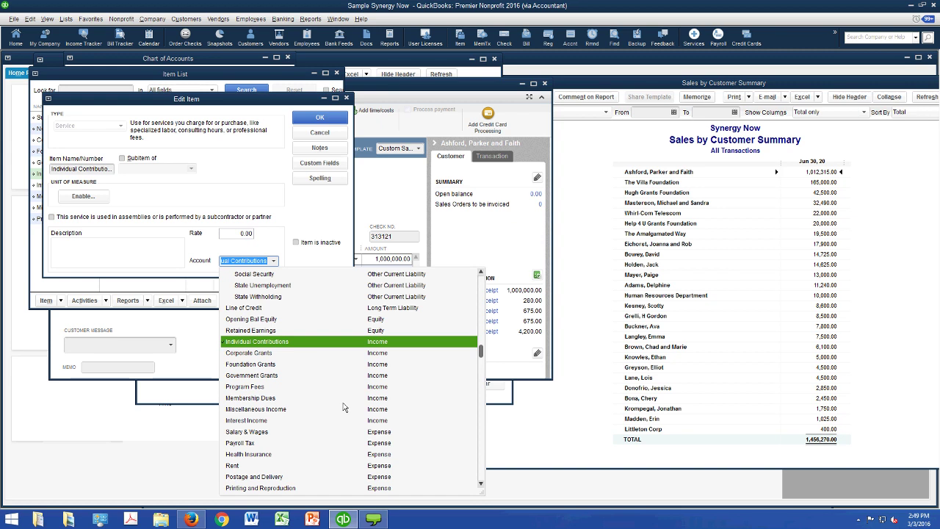
pyautogui.press('Return')
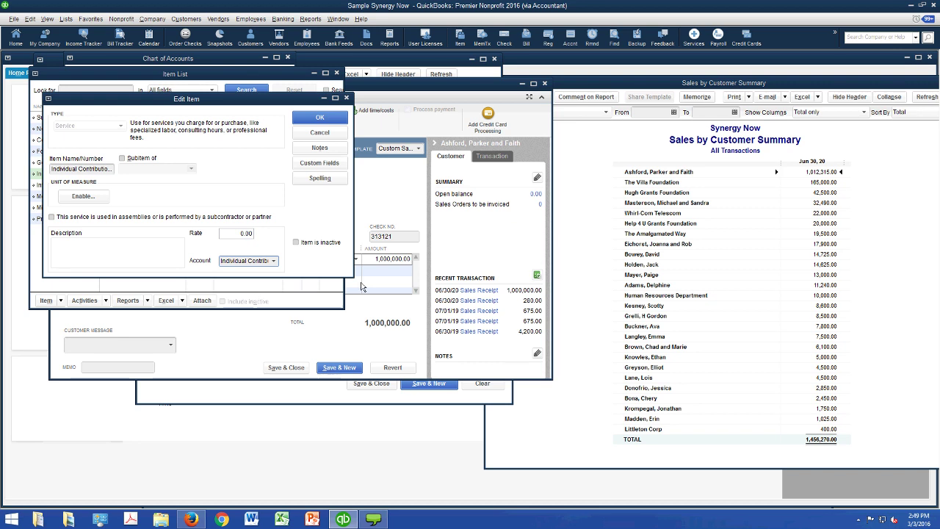
pyautogui.hotkey('shift', 'Tab')
pyautogui.press('Escape')
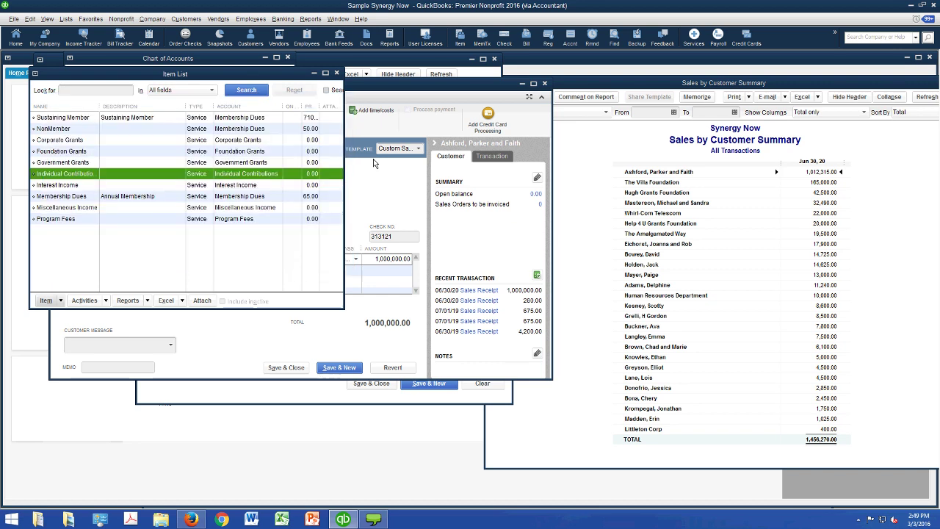
# - Save the Membership Dues item as Annual Membership at 65.00
pyautogui.press('Down')
pyautogui.press('Down')
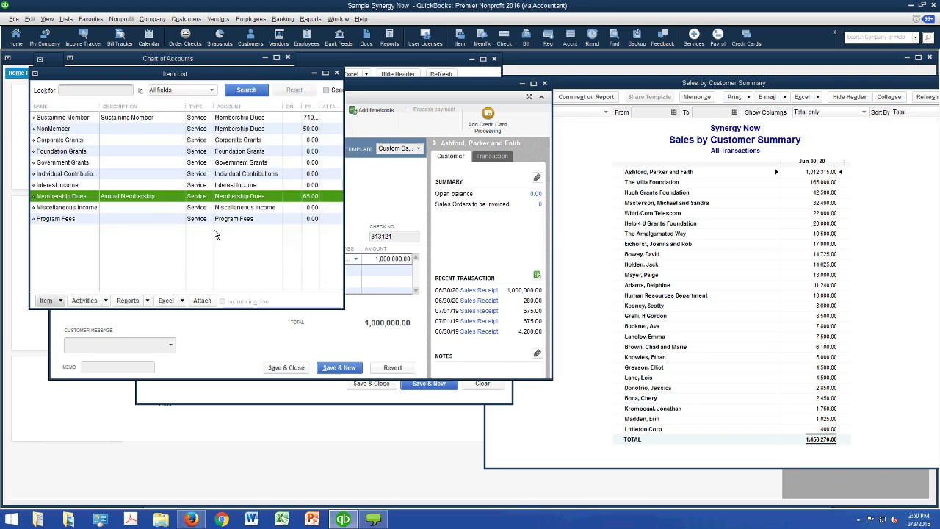
pyautogui.hotkey('ctrl', 'e')
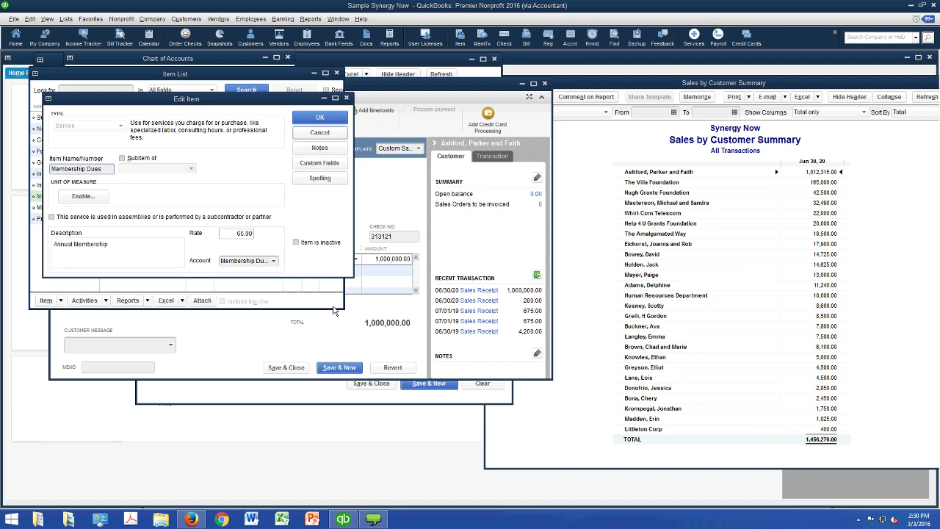
pyautogui.press('Return')
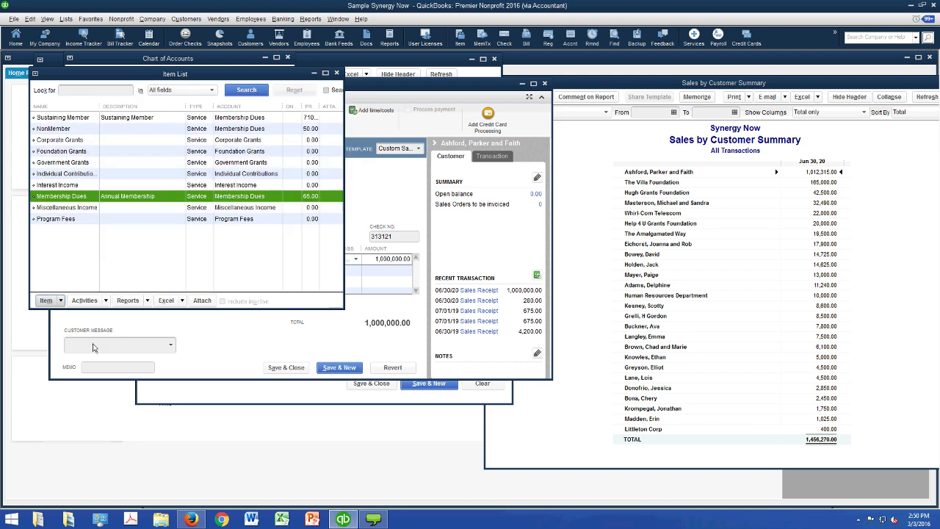
# - Start a new Service item named Affiliate Member Dues
pyautogui.click(45, 300)
pyautogui.press('Down')
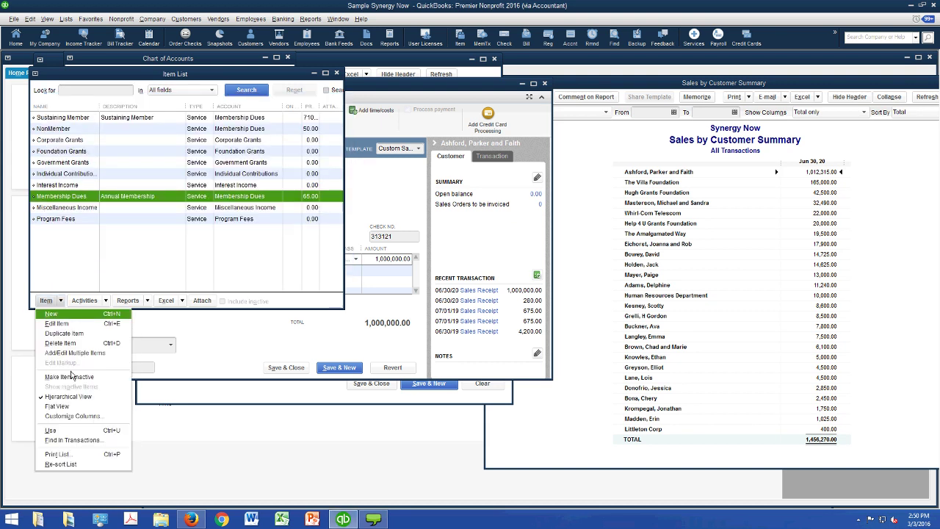
pyautogui.press('Return')
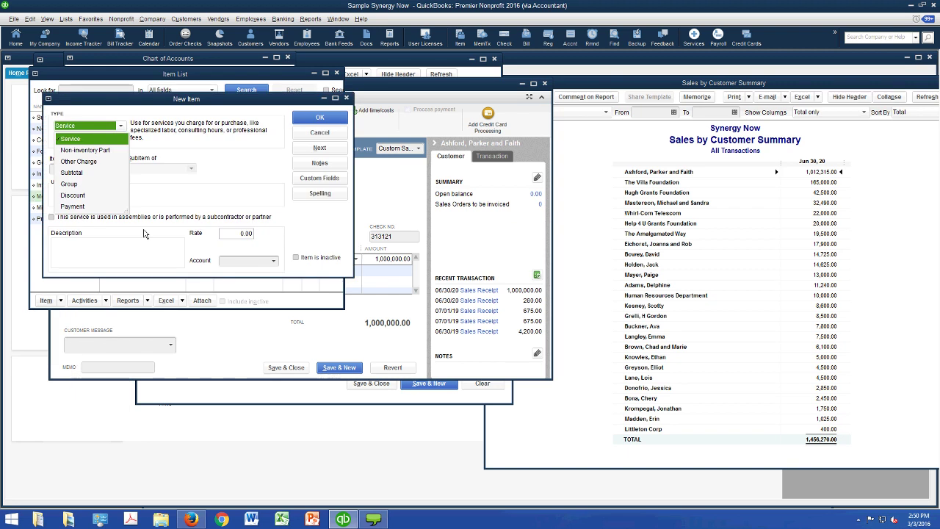
pyautogui.press('Return')
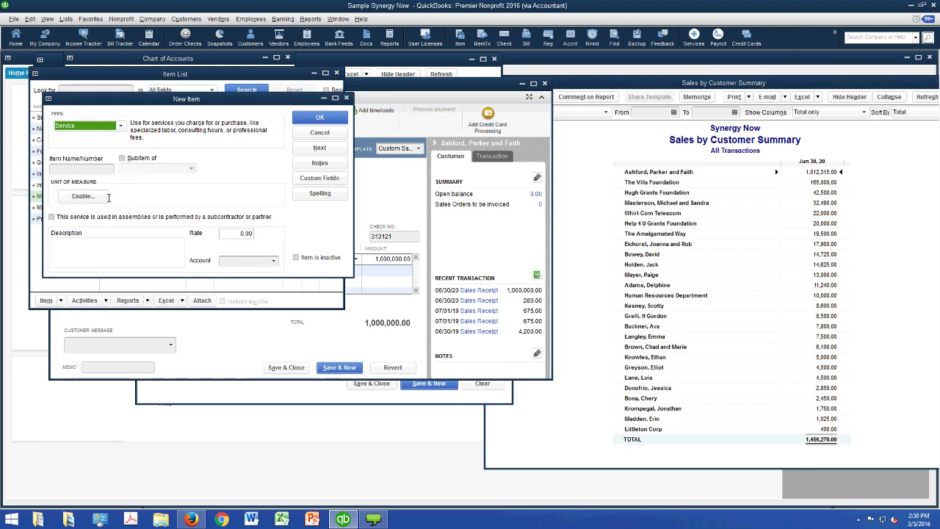
pyautogui.press('Tab')
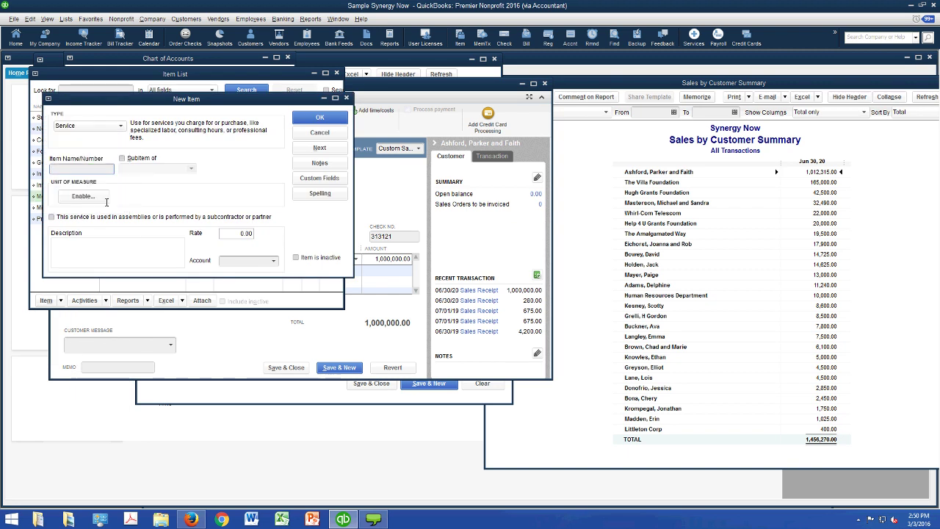
pyautogui.write('Affiliate Member')
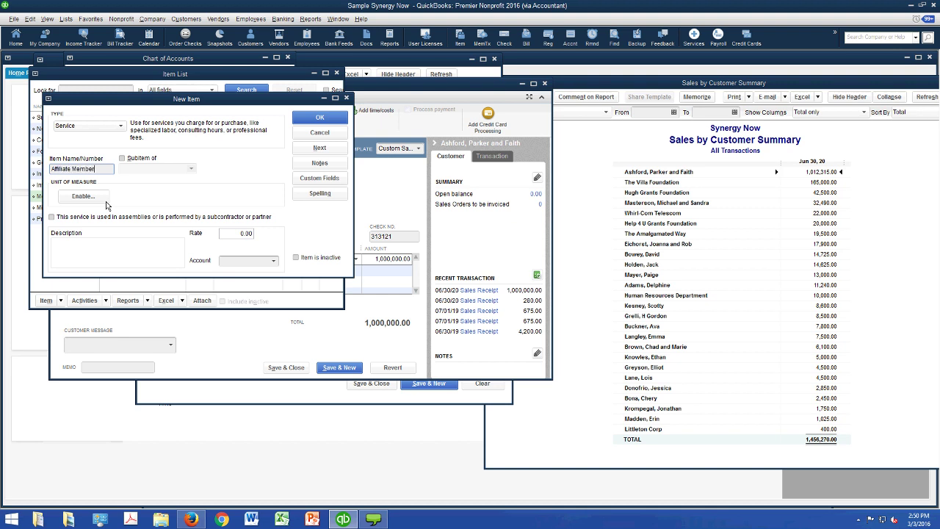
pyautogui.write(' Dues')
# - Give it a 35.00 rate and the Membership Dues account, save it, and return to the receipt
pyautogui.press('Tab')
pyautogui.press('Tab')
pyautogui.press('Tab')
pyautogui.press('Tab')
pyautogui.press('Tab')
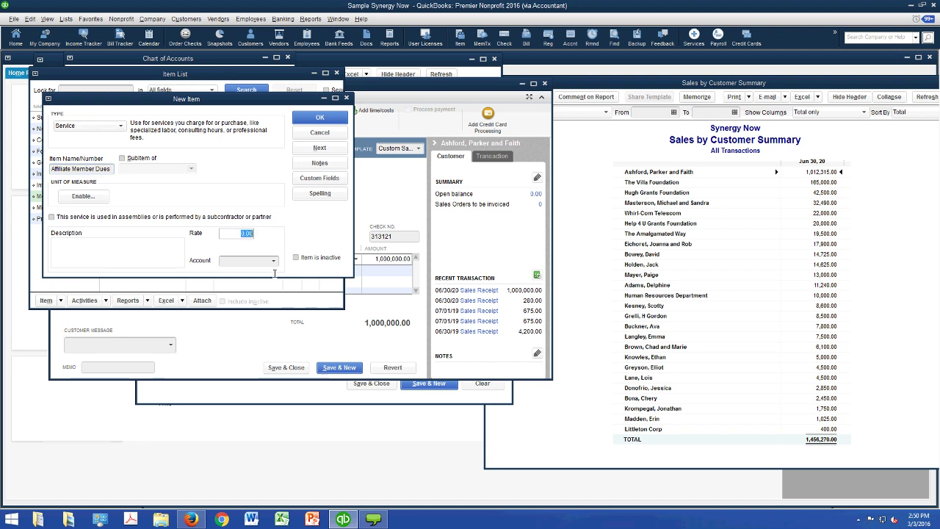
pyautogui.write('35')
pyautogui.press('Tab')
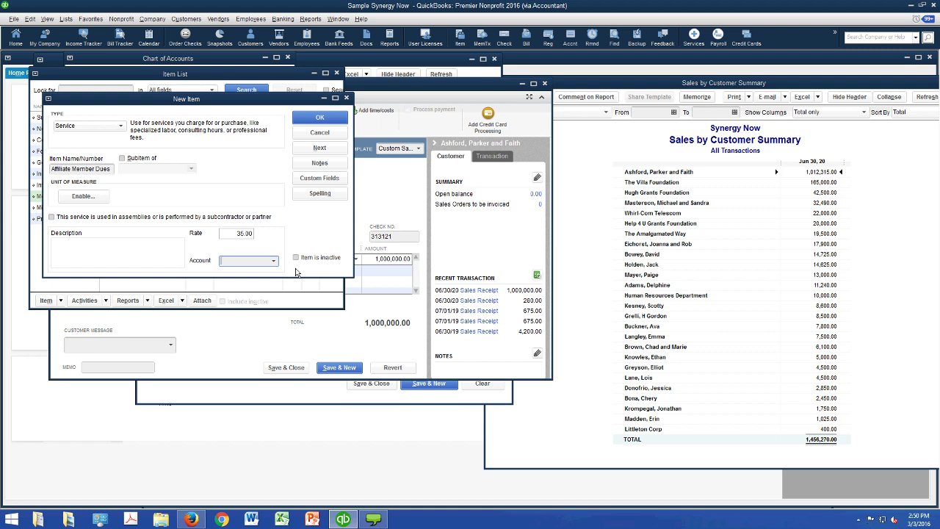
pyautogui.hotkey('alt', 'Down')
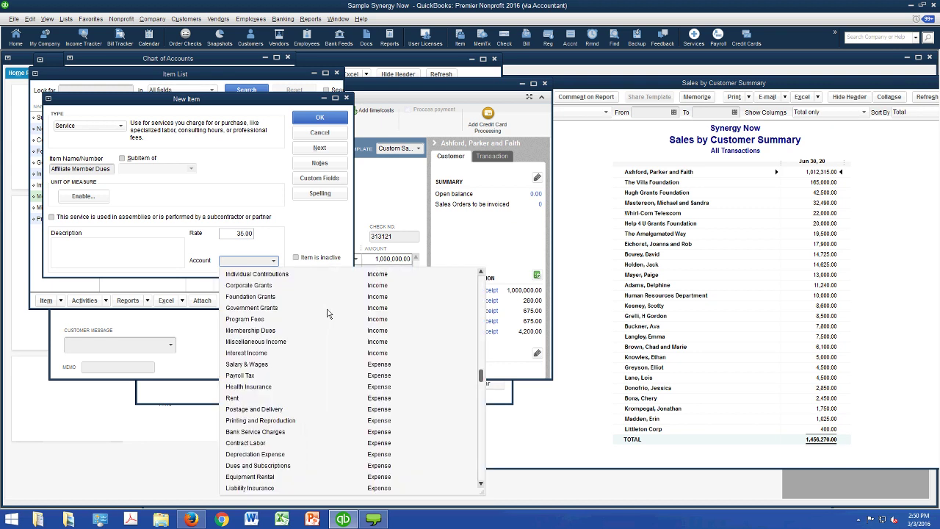
pyautogui.write('m')
pyautogui.press('Return')
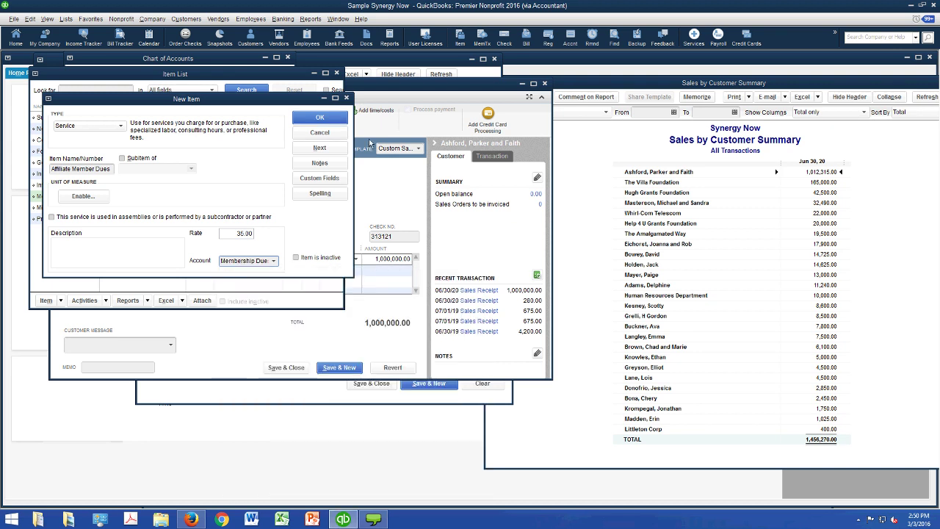
pyautogui.press('Return')
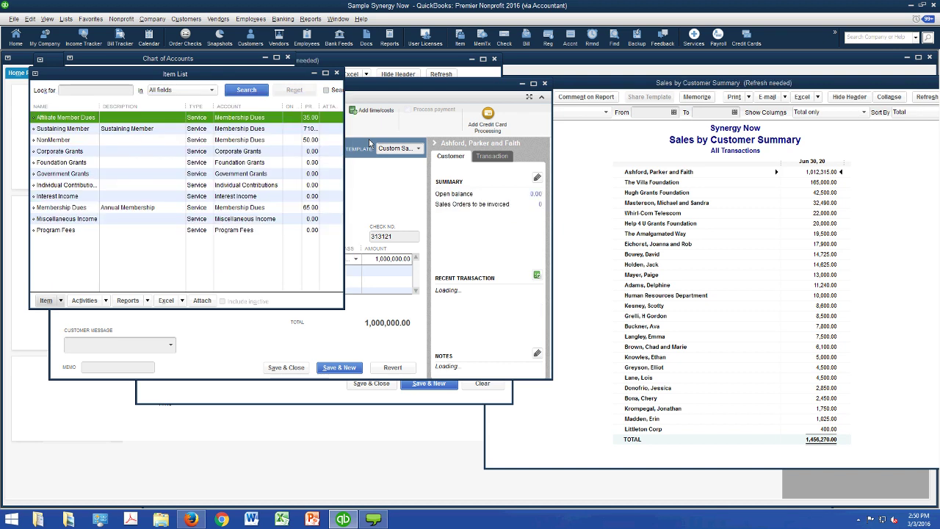
pyautogui.click(439, 216)
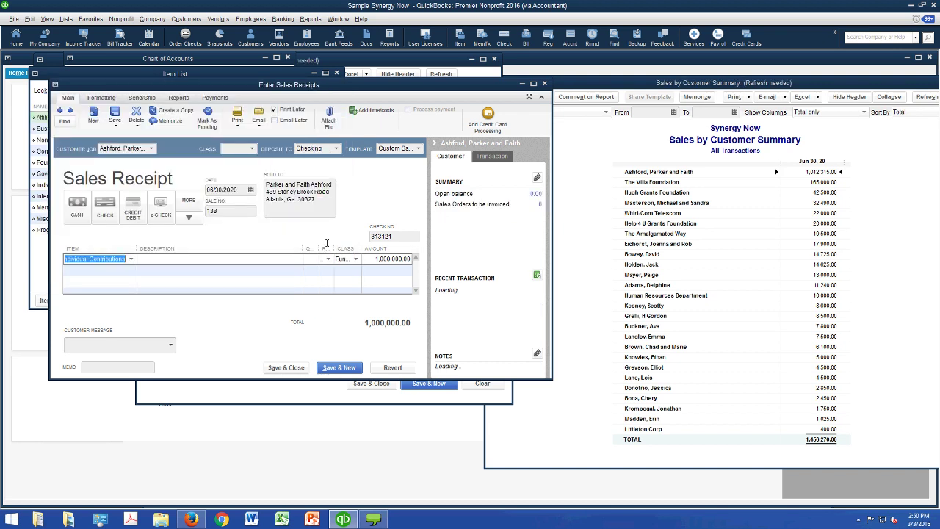
# - Set line 1 to Membership Dues and line 2 to Affiliate Member Dues
pyautogui.hotkey('ctrl', 'l')
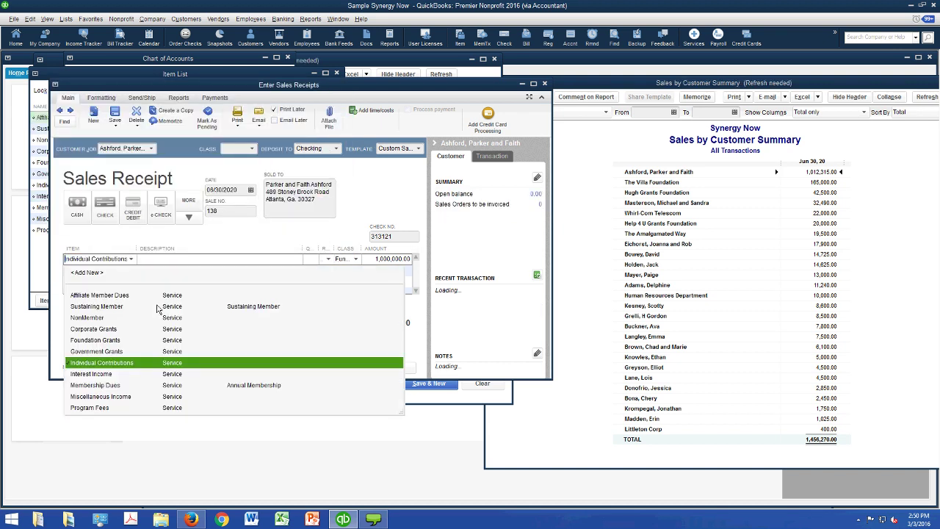
pyautogui.press('Down')
pyautogui.press('Down')
pyautogui.press('Return')
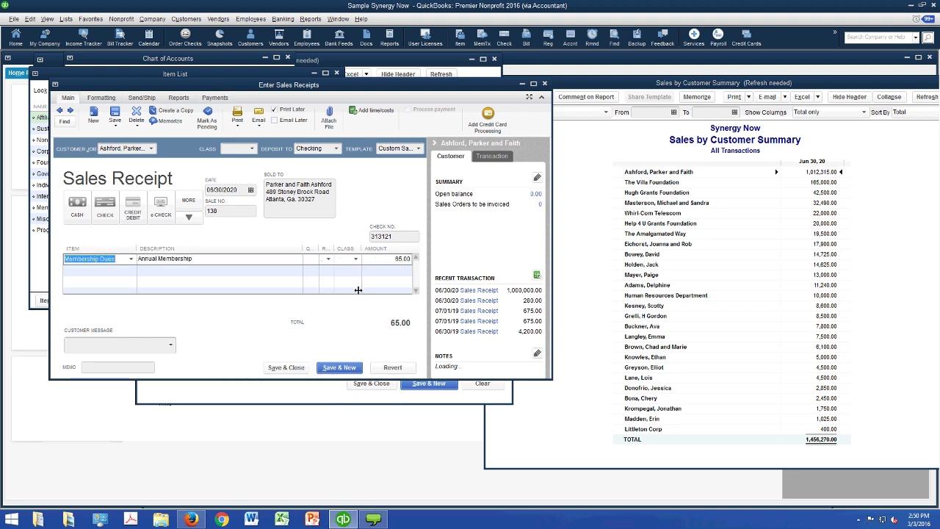
pyautogui.moveTo(361, 289)
pyautogui.mouseDown()
pyautogui.moveTo(314, 289)
pyautogui.moveTo(356, 292)
pyautogui.mouseUp()
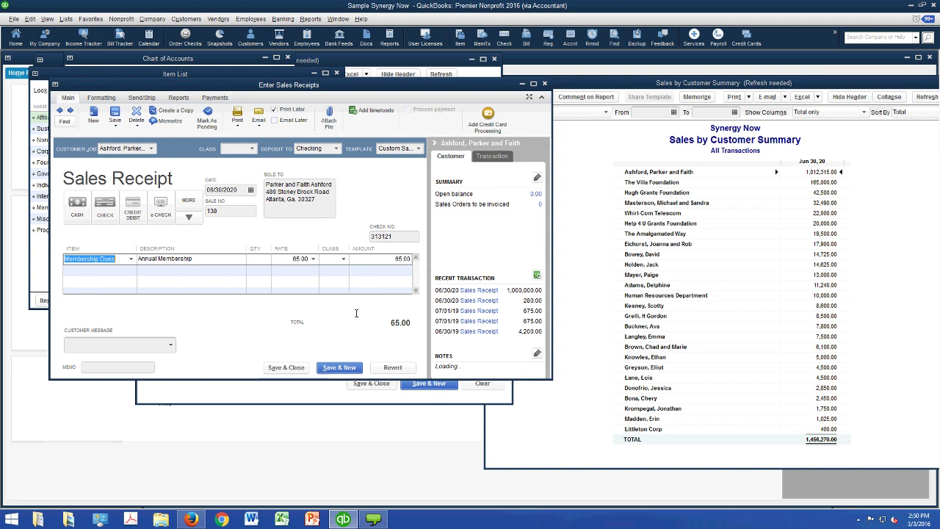
pyautogui.press('Down')
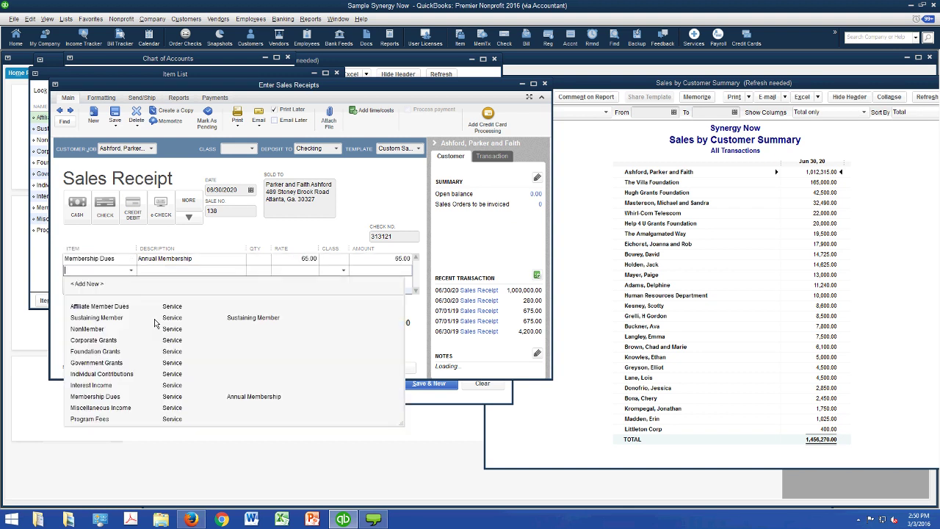
pyautogui.press('Down')
pyautogui.press('Return')
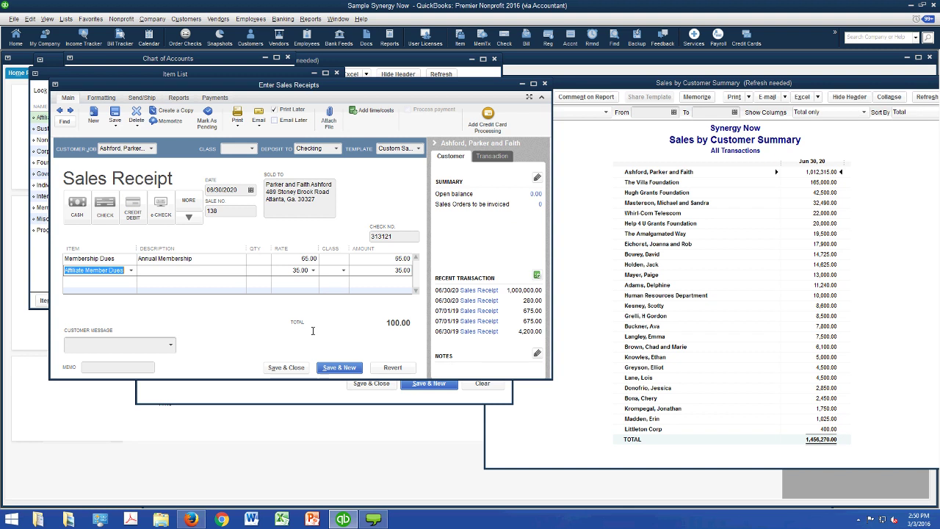
# - Enter quantity 25 for Membership Dues and 10 for Affiliate Member Dues
pyautogui.press('Up')
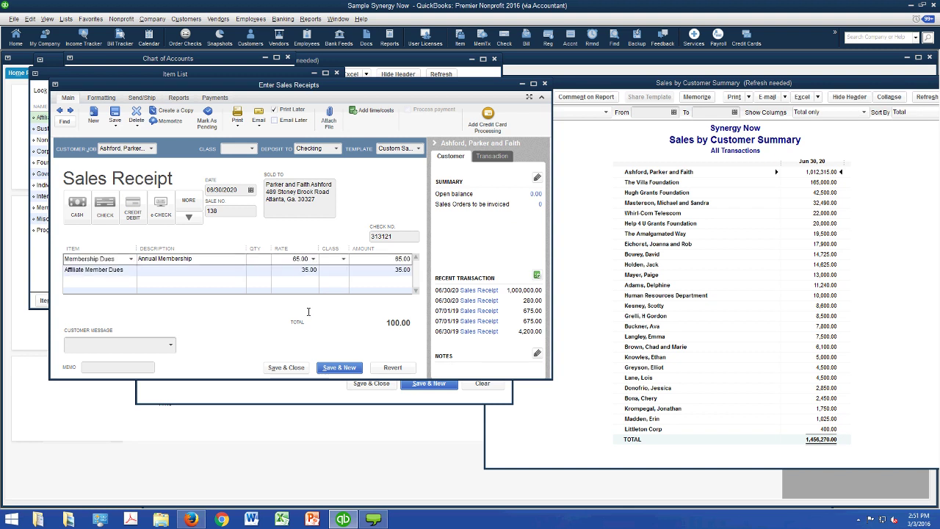
pyautogui.write('25')
pyautogui.press('Tab')
pyautogui.press('Down')
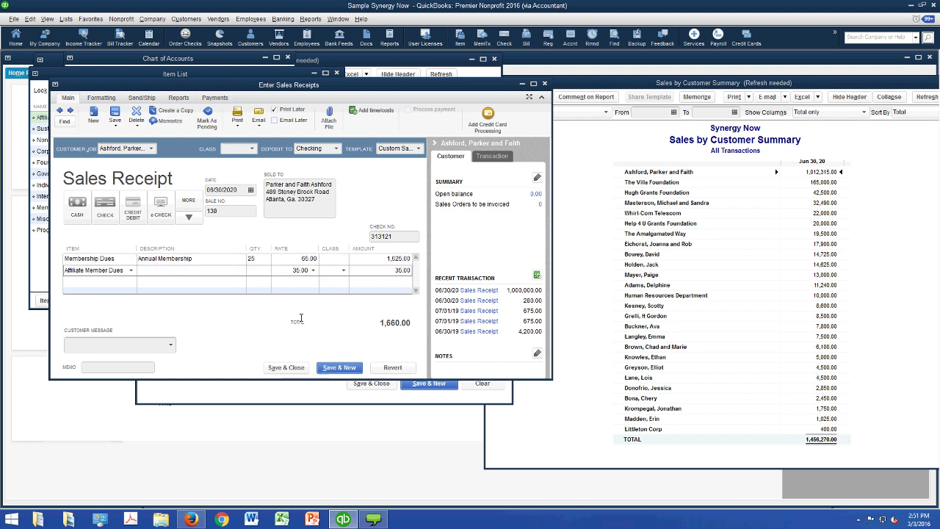
pyautogui.write('10')
pyautogui.press('Tab')
pyautogui.press('Tab')
# - Assign class Go-Green Guidance Center to both receipt lines
pyautogui.press('Up')
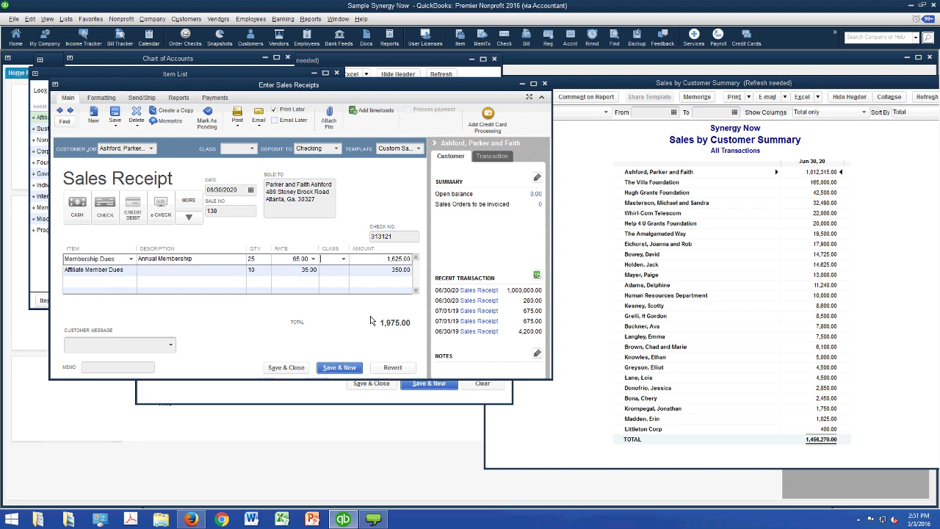
pyautogui.hotkey('alt', 'Down')
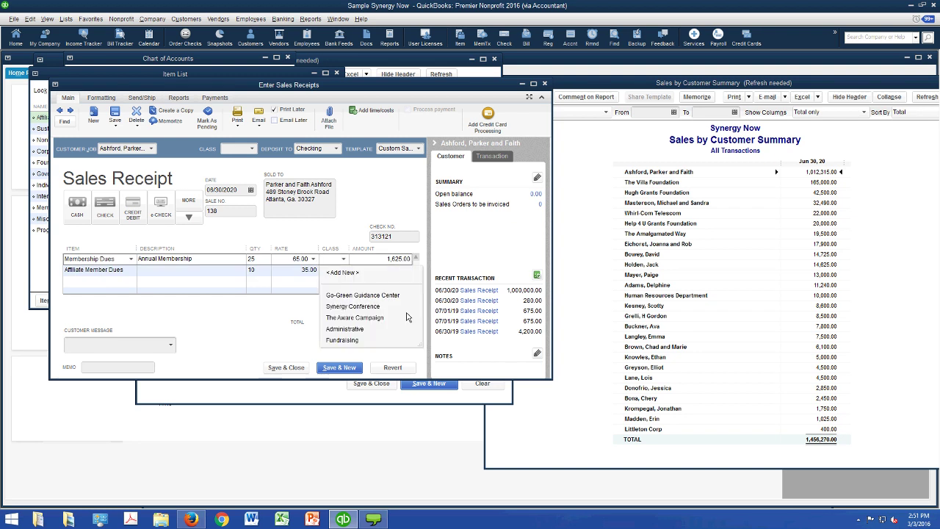
pyautogui.press('Down')
pyautogui.press('Return')
pyautogui.press('Down')
pyautogui.hotkey('alt', 'Down')
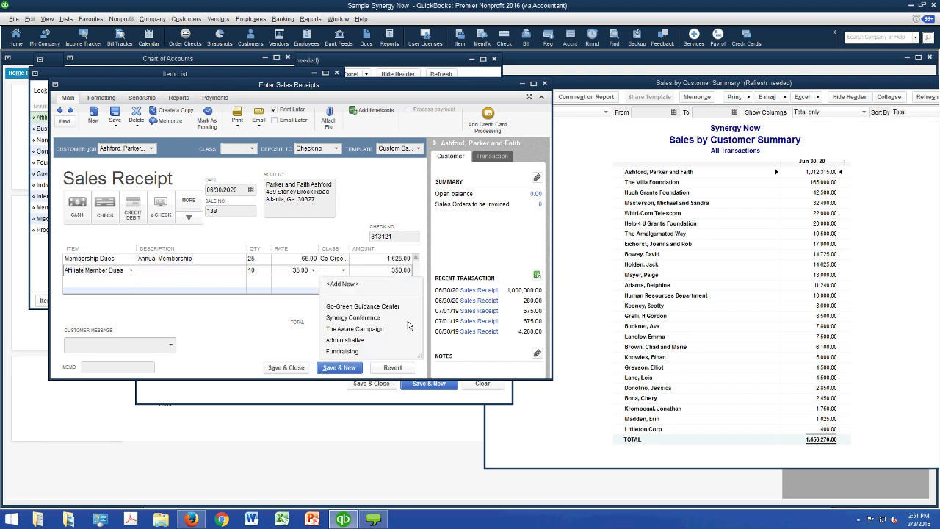
pyautogui.press('Down')
pyautogui.press('Return')
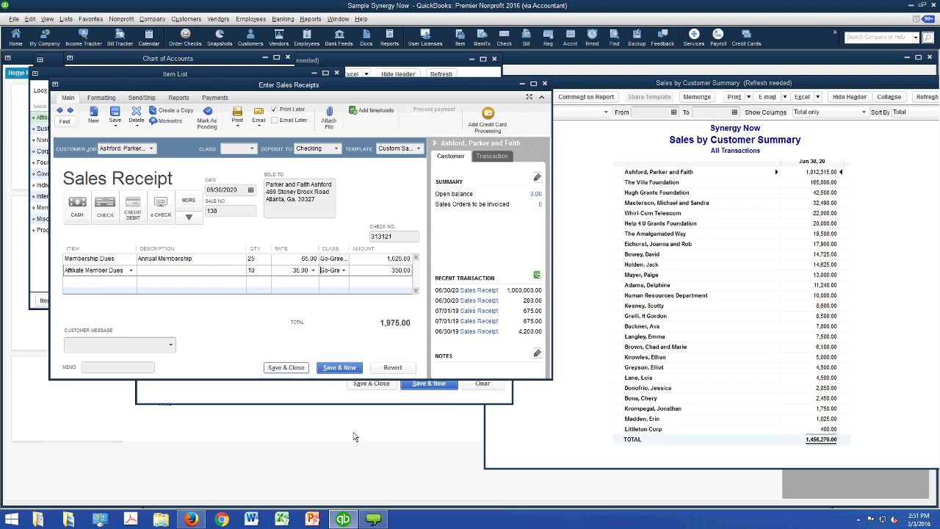
# - Record the 1,975.00 receipt, then go to Reports > Sales > Sales by Item Summary
pyautogui.press('Escape')
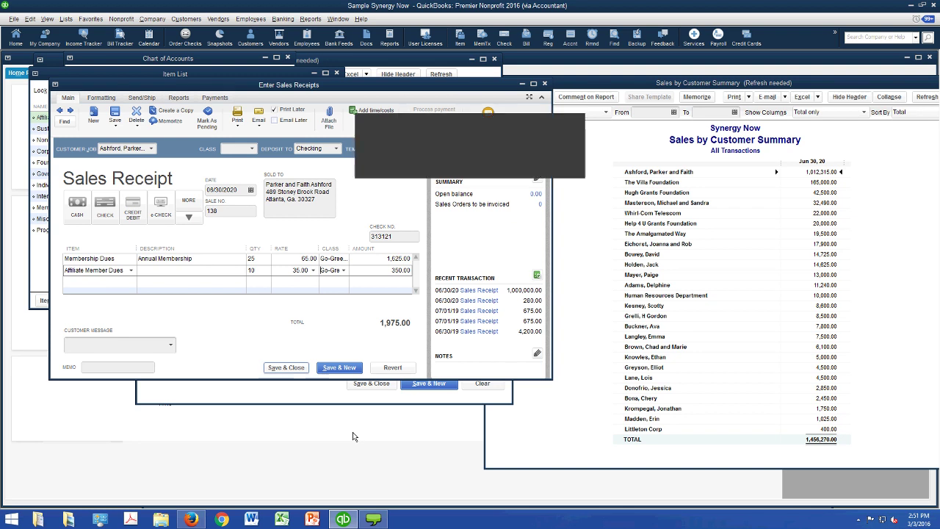
pyautogui.press('Return')
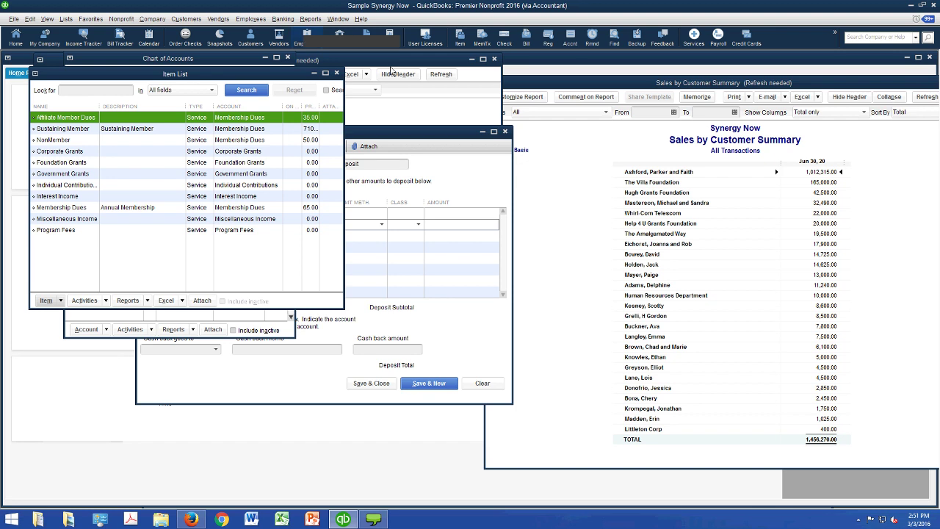
pyautogui.hotkey('alt', 'r')
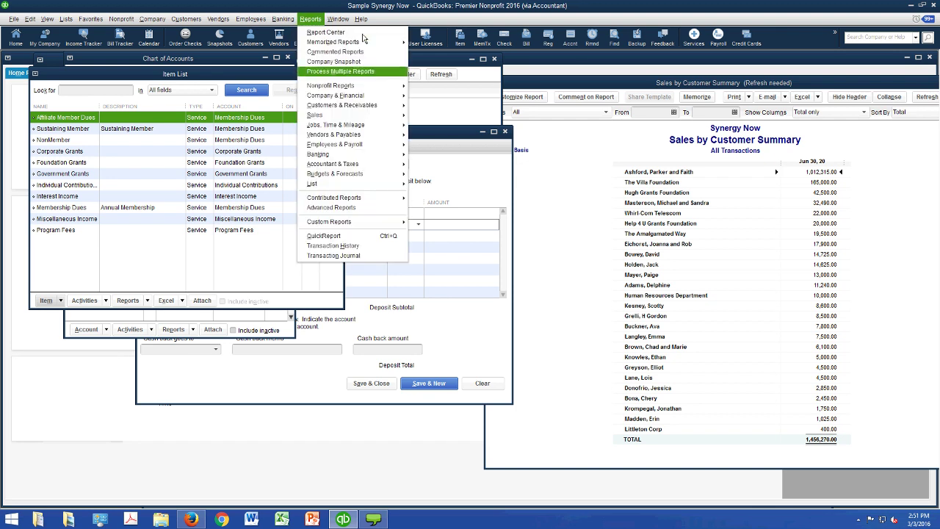
pyautogui.press('Right')
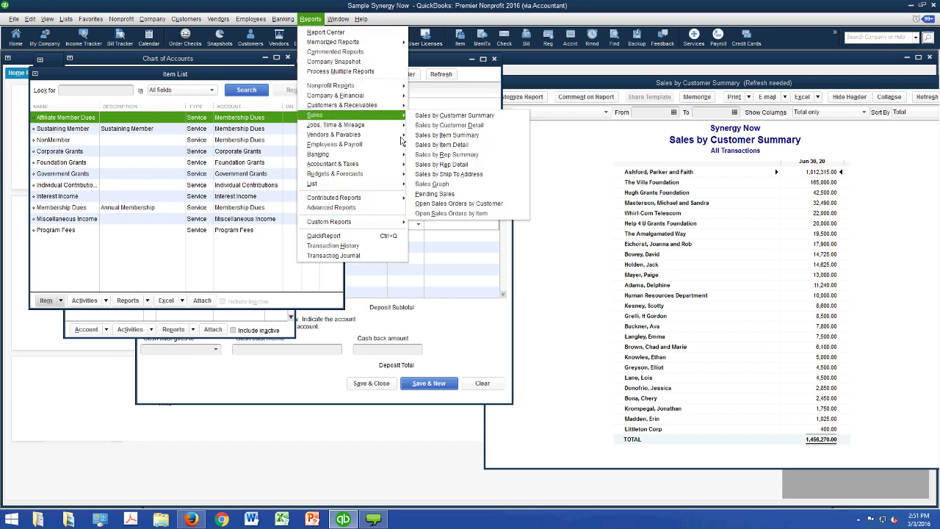
pyautogui.press('Right')
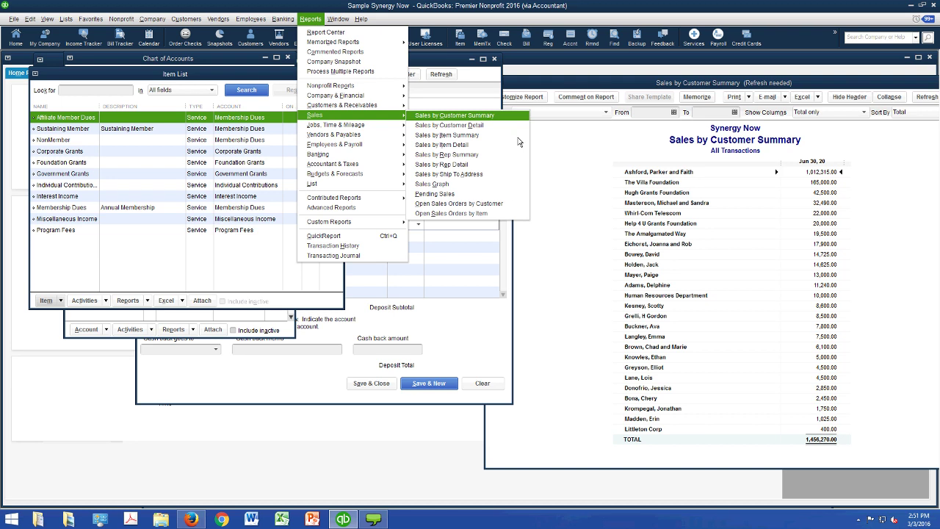
pyautogui.press('Down')
pyautogui.press('Down')
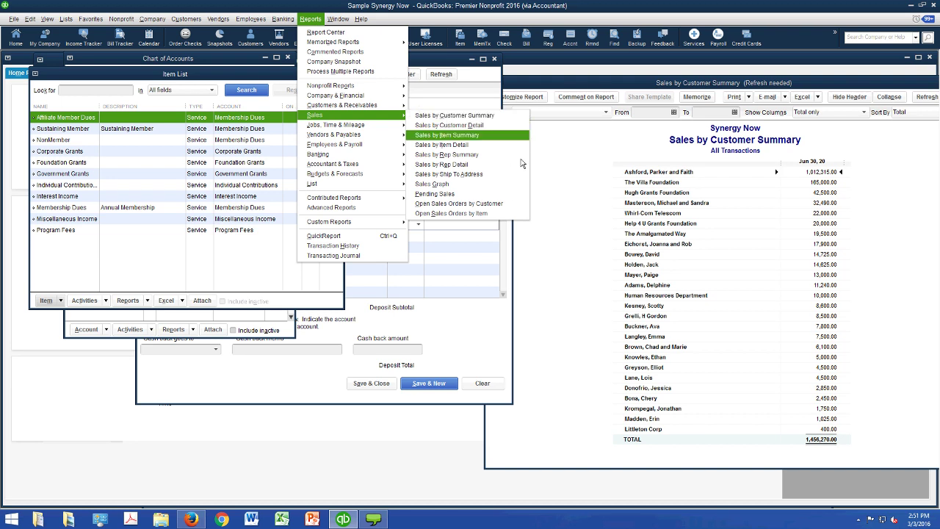
# - Run Sales by Item Summary for All dates, showing 10 Affiliate Member Dues at 350.00
pyautogui.press('Return')
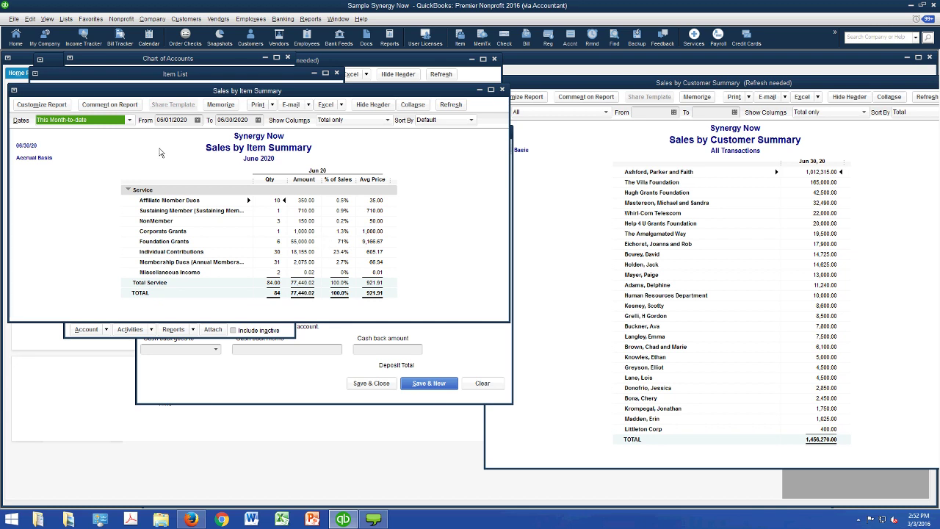
pyautogui.write('a')
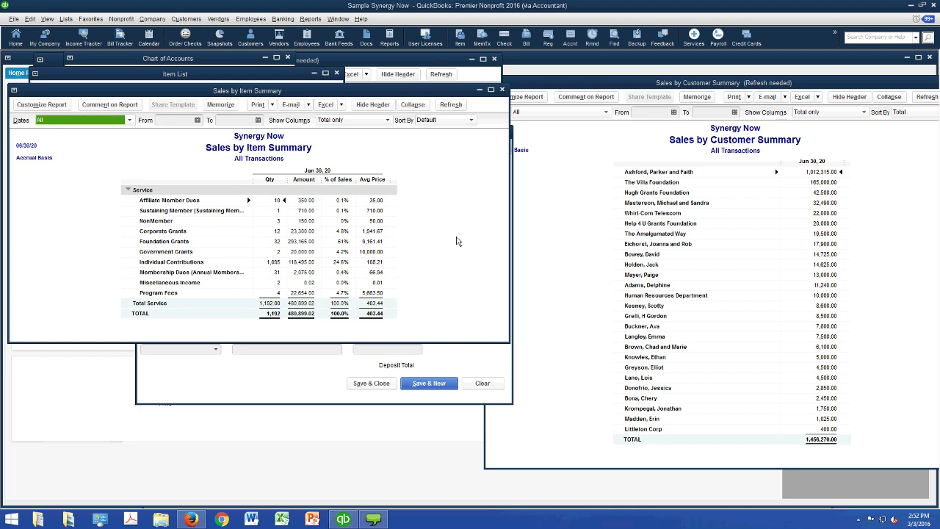
pyautogui.moveTo(398, 113); pyautogui.dragTo(435, 152)
pyautogui.click(538, 128)
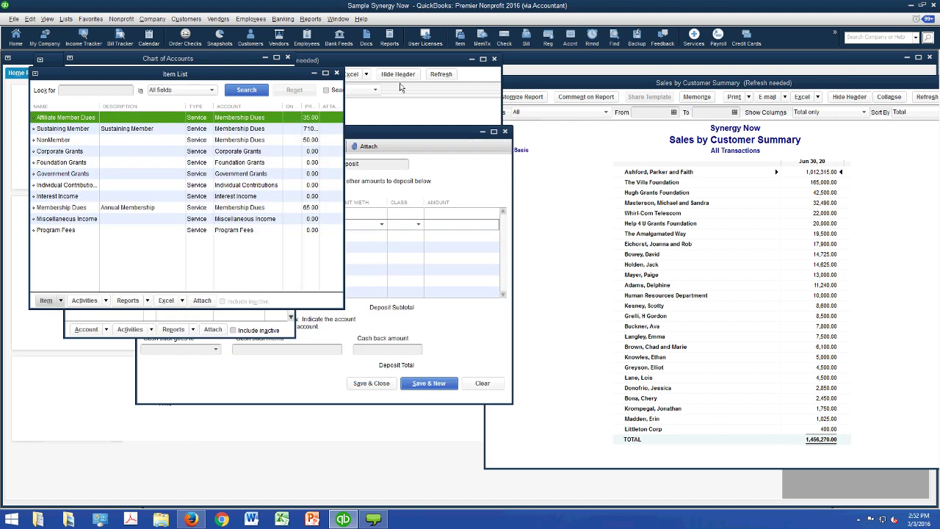
# - Close the Item List and Chart of Accounts, refresh the report, and open receipt 138
pyautogui.press('Escape')
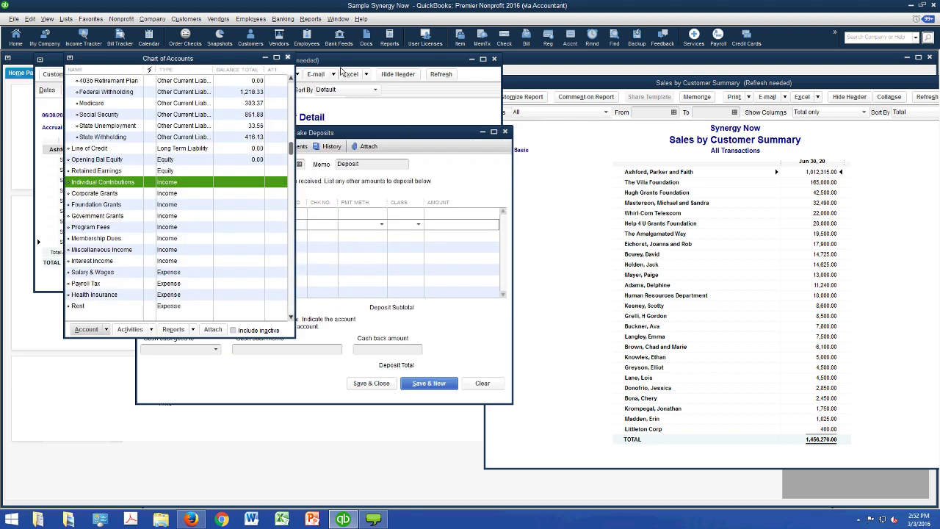
pyautogui.press('Escape')
pyautogui.press('Escape')
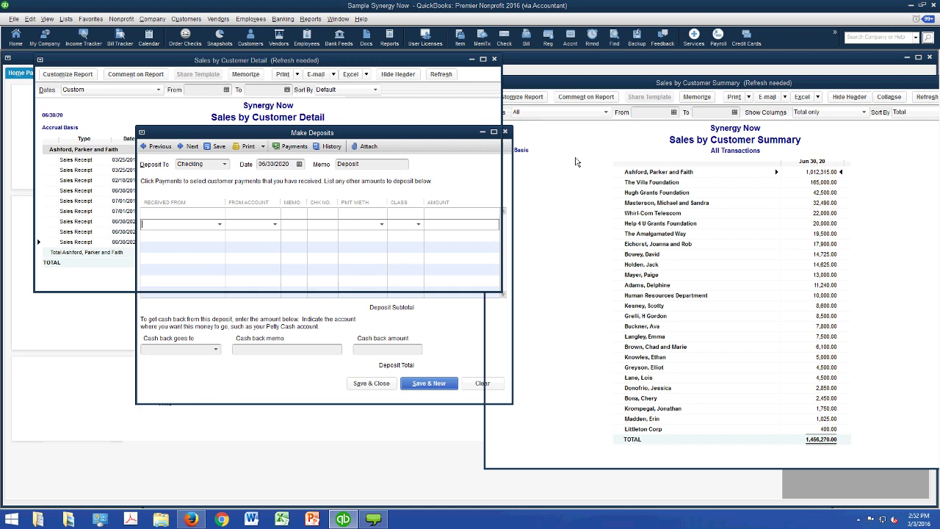
pyautogui.press('Return')
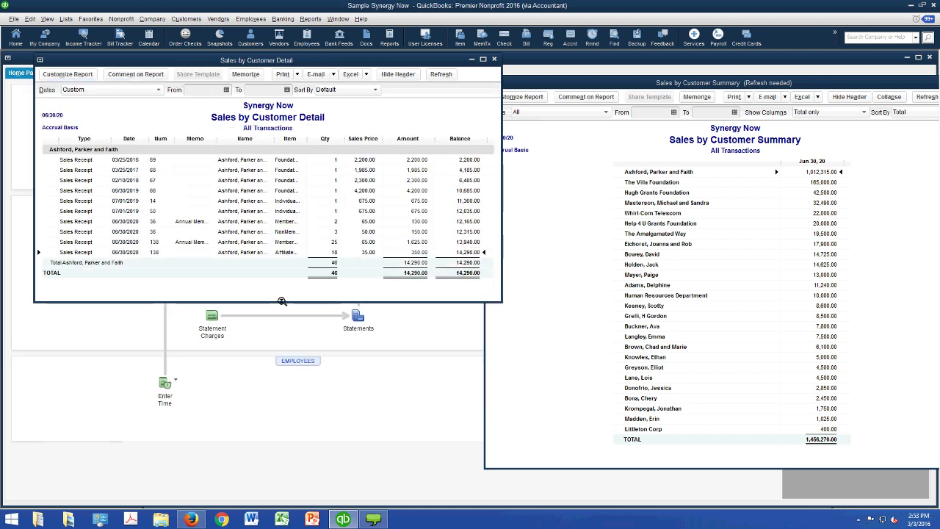
pyautogui.press('Return')
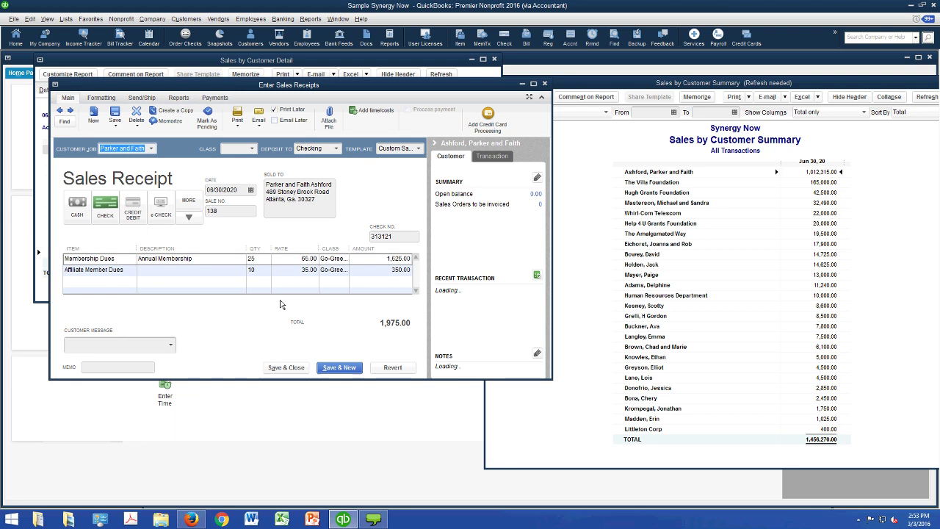
# - Delete sales receipt 138, leaving a blank receipt 139
pyautogui.click(136, 119)
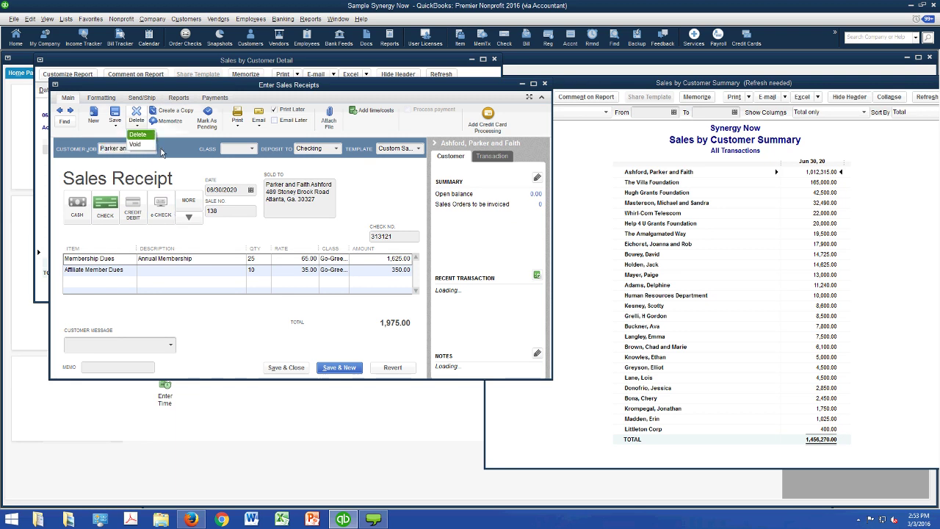
pyautogui.click(163, 163)
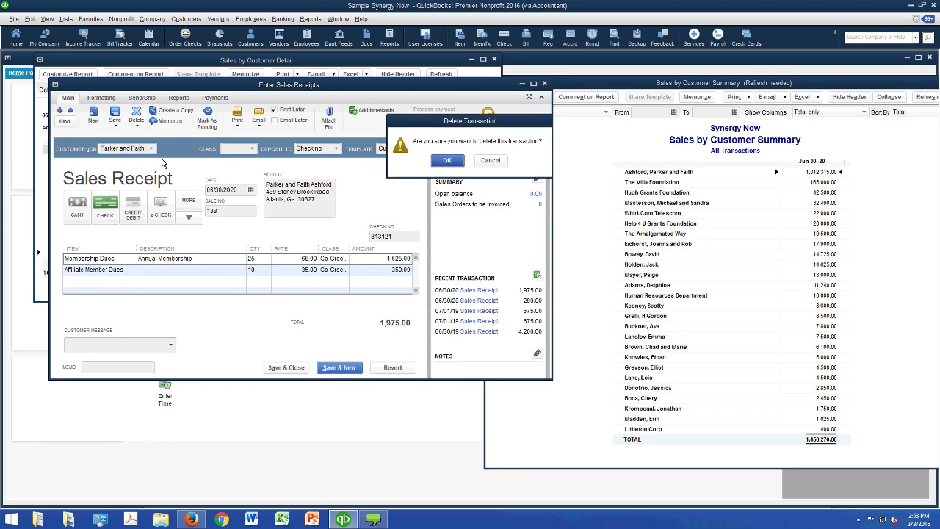
pyautogui.press('Return')
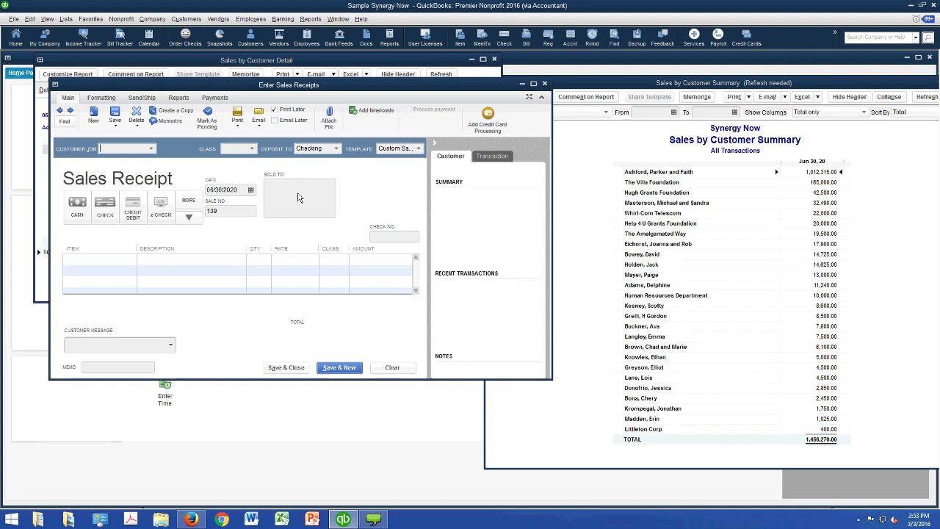
# - Fill receipt 139 with the donor, check 122, Individual Contributions, class Fundraising, amount 75.00
pyautogui.hotkey('alt', 'Down')
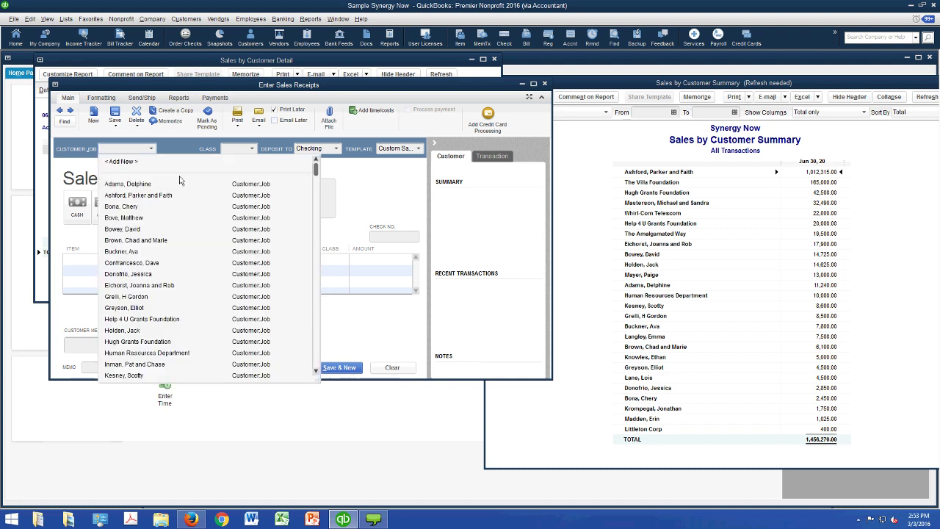
pyautogui.press('Down')
pyautogui.press('Return')
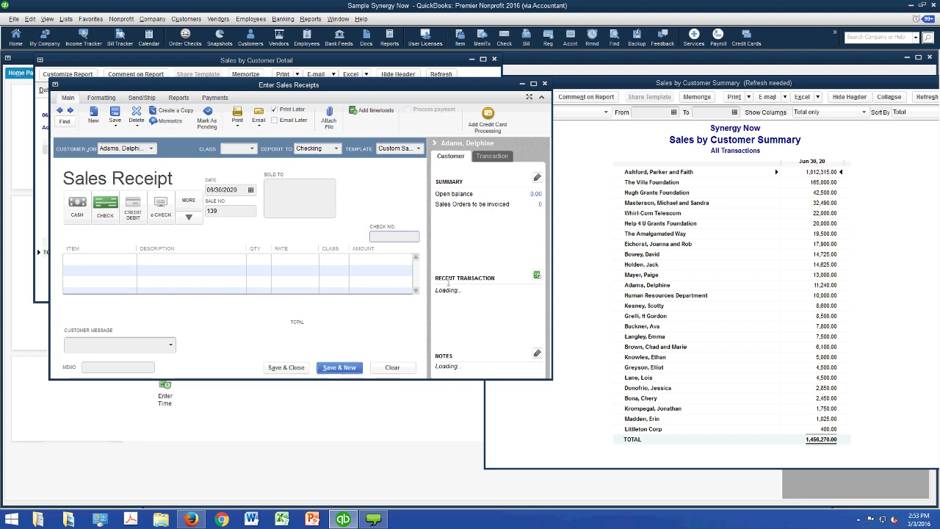
pyautogui.write('122')
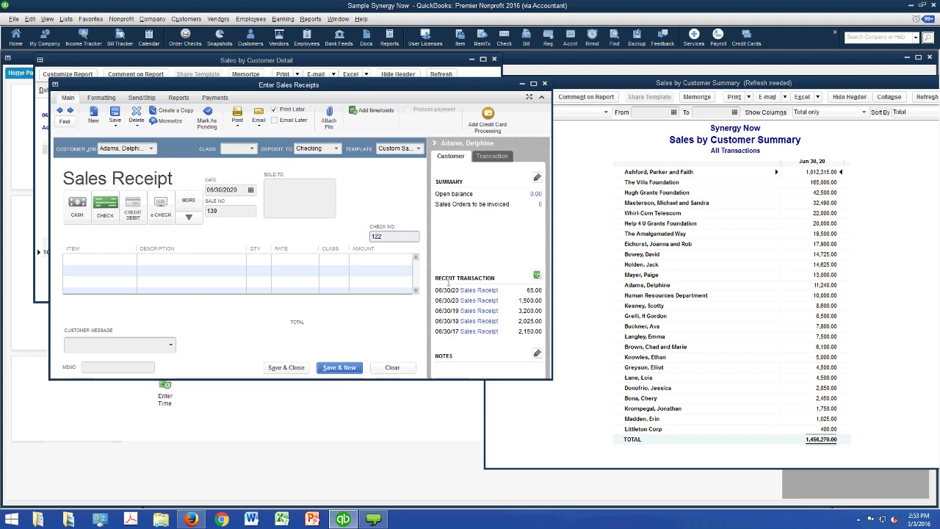
pyautogui.click(146, 260)
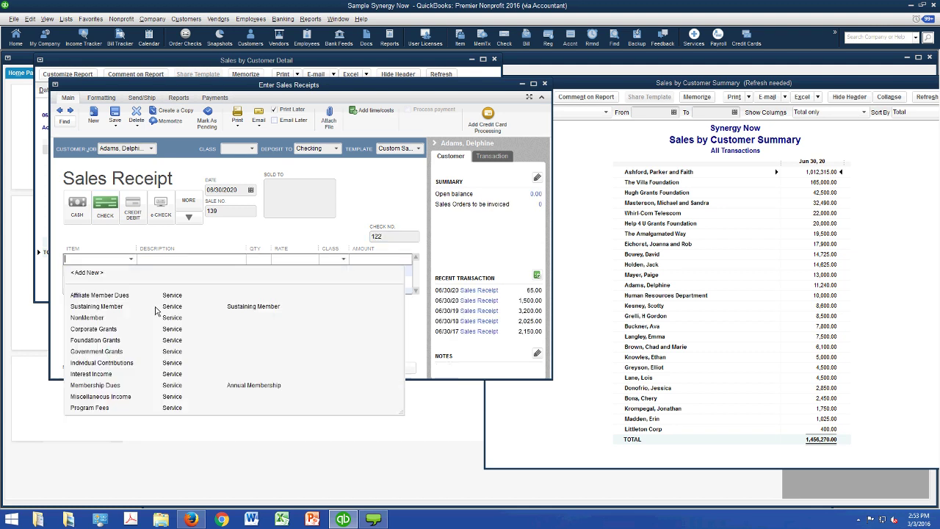
pyautogui.write('Individual Contributions')
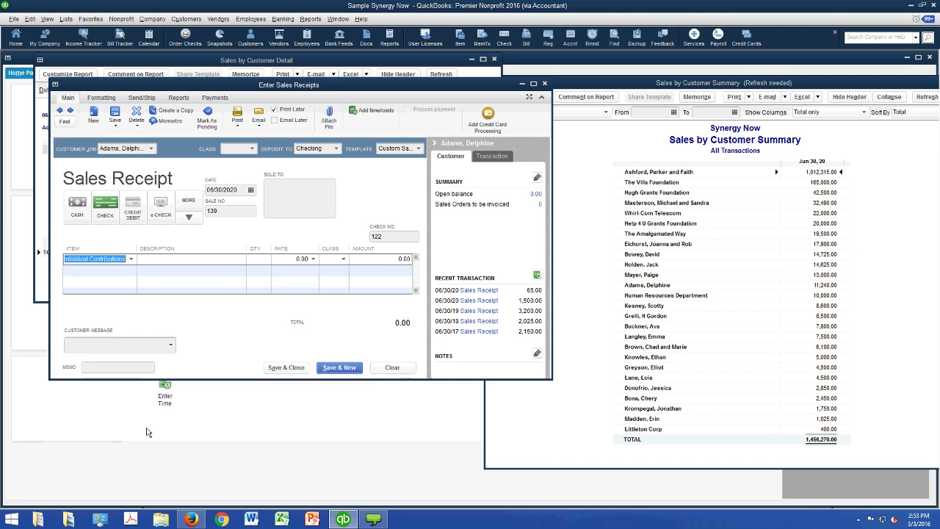
pyautogui.click(343, 258)
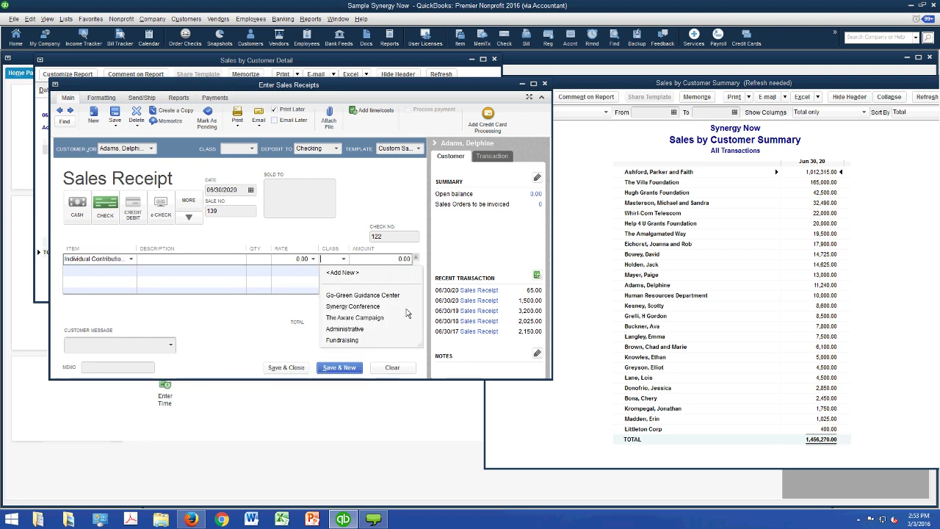
pyautogui.write('Fundra')
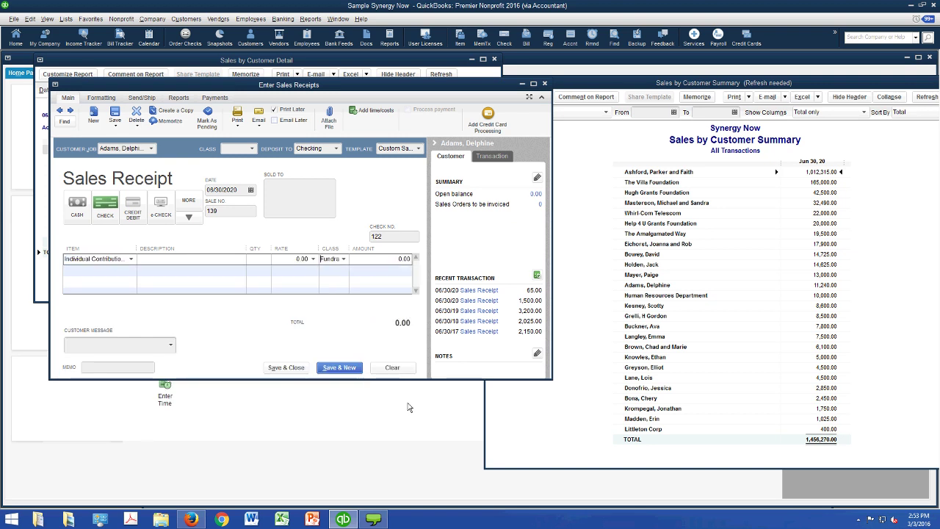
pyautogui.press('Tab')
pyautogui.write('75')
# - Save receipt 139, return to it, and set Deposit To Undeposited Funds
pyautogui.hotkey('alt', 'n')
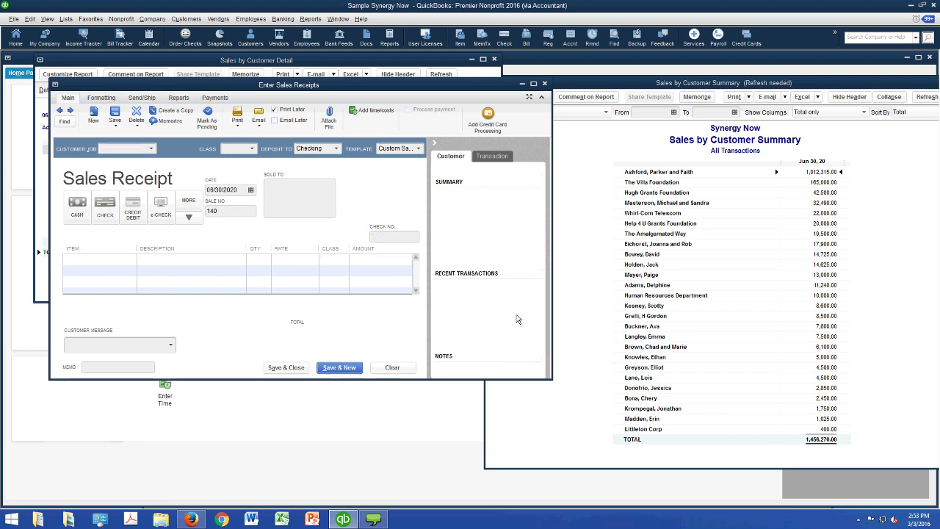
pyautogui.hotkey('alt', 'p')
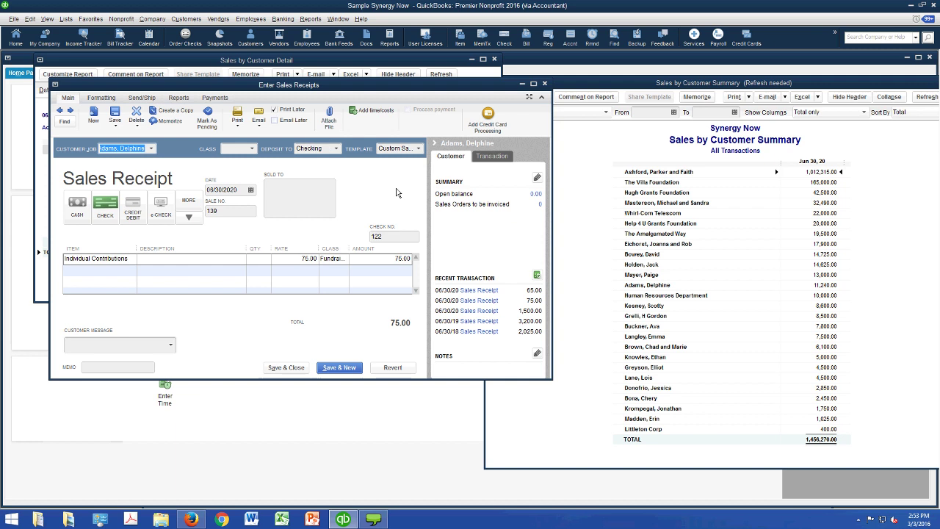
pyautogui.hotkey('alt', 'Down')
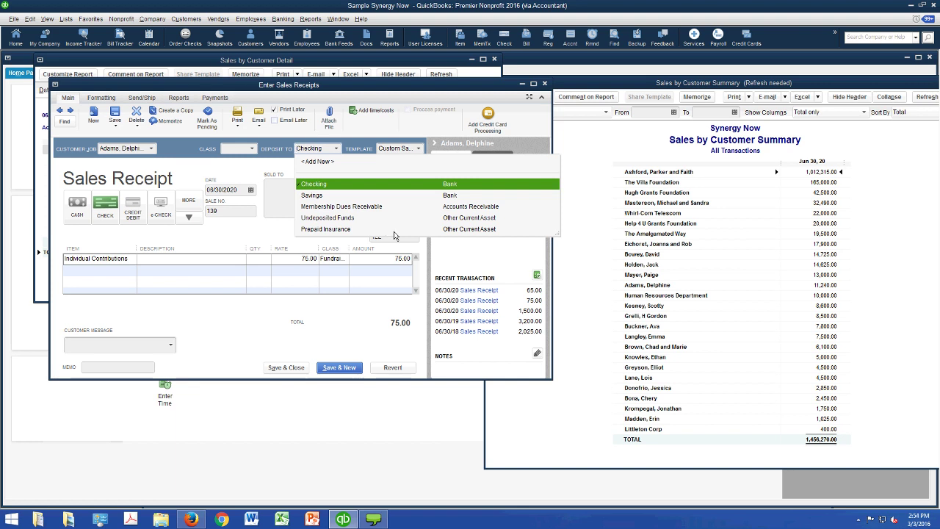
pyautogui.click(389, 217)
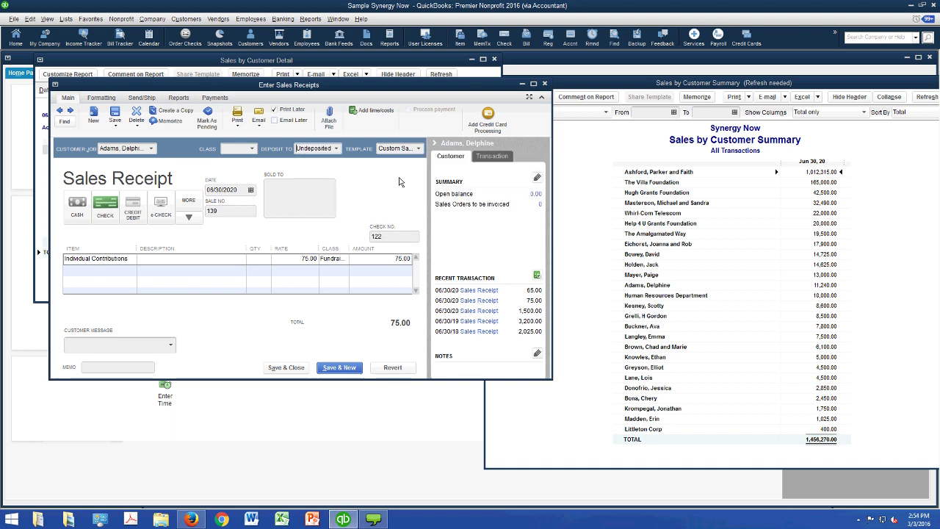
pyautogui.hotkey('alt', 'Down')
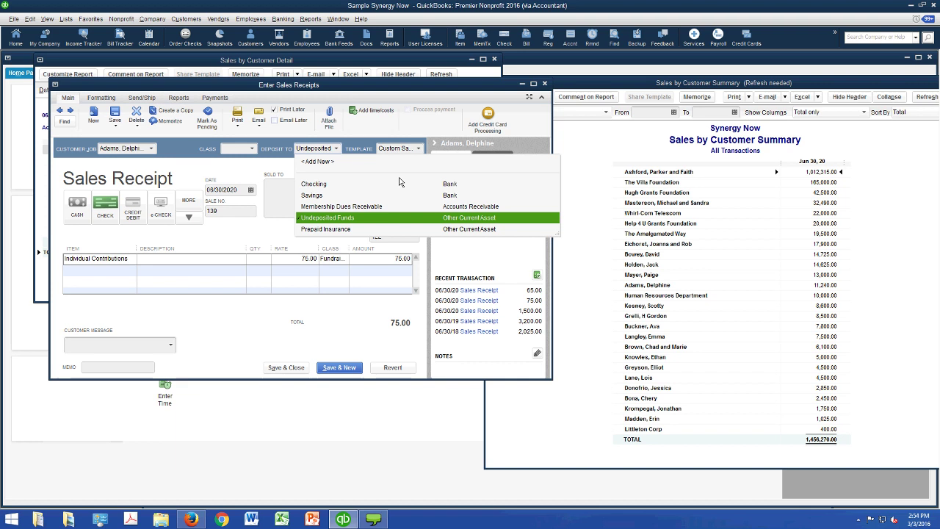
pyautogui.click(358, 218)
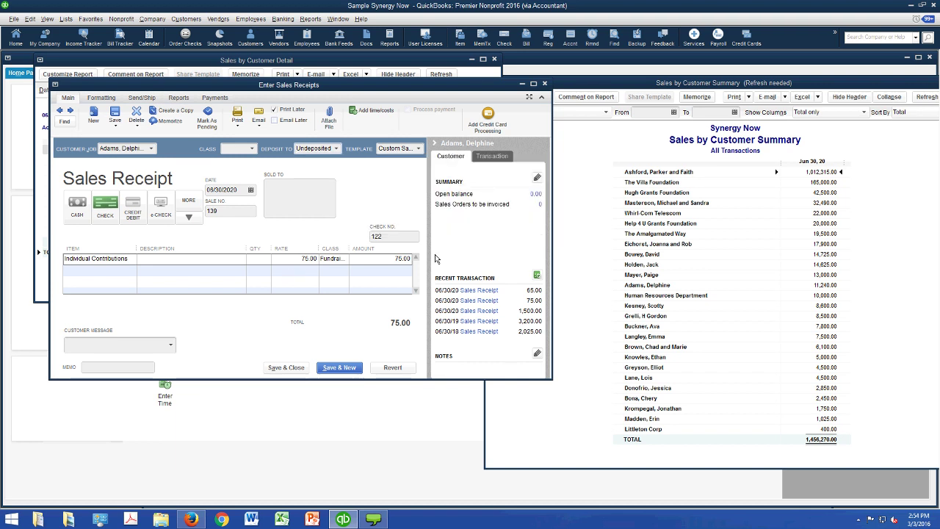
pyautogui.hotkey('alt', 'Down')
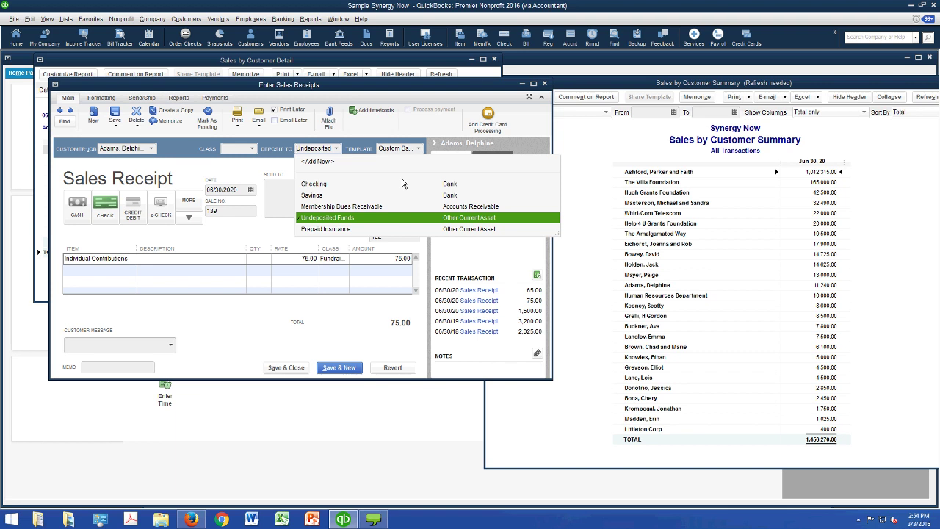
pyautogui.click(402, 183)
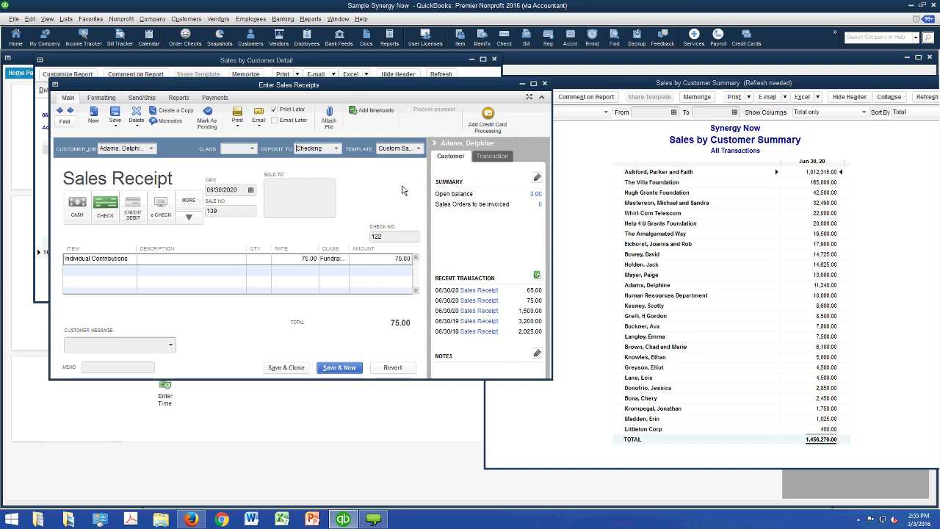
pyautogui.hotkey('shift', 'Home')
pyautogui.hotkey('alt', 'Down')
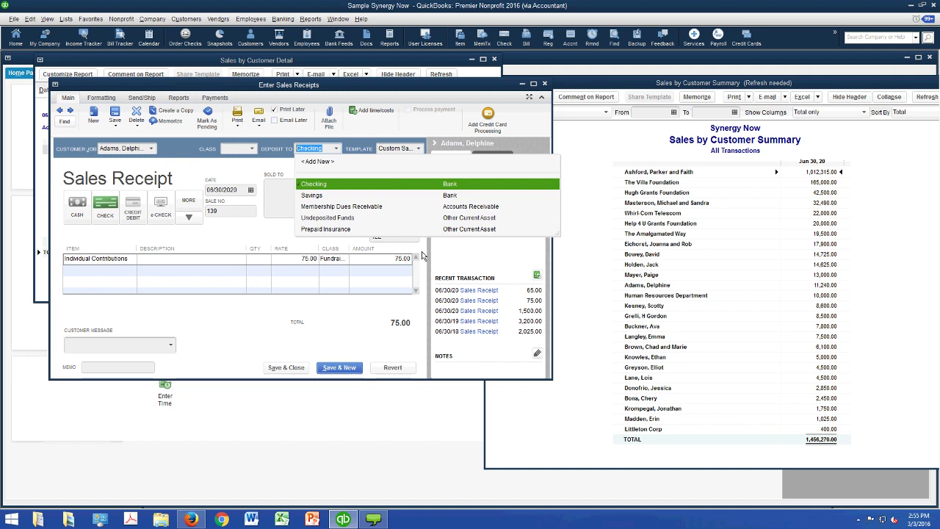
pyautogui.press('Down')
pyautogui.press('Down')
pyautogui.press('Down')
pyautogui.press('Return')
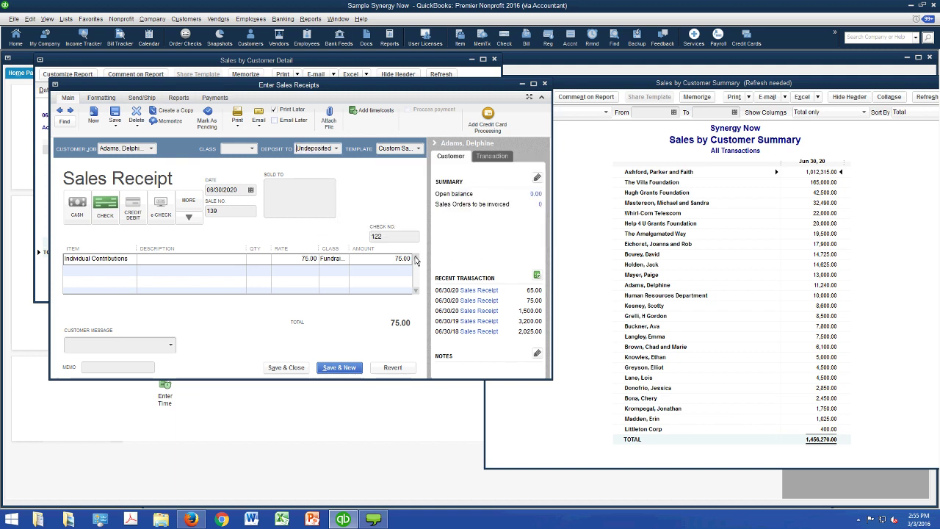
pyautogui.click(66, 19)
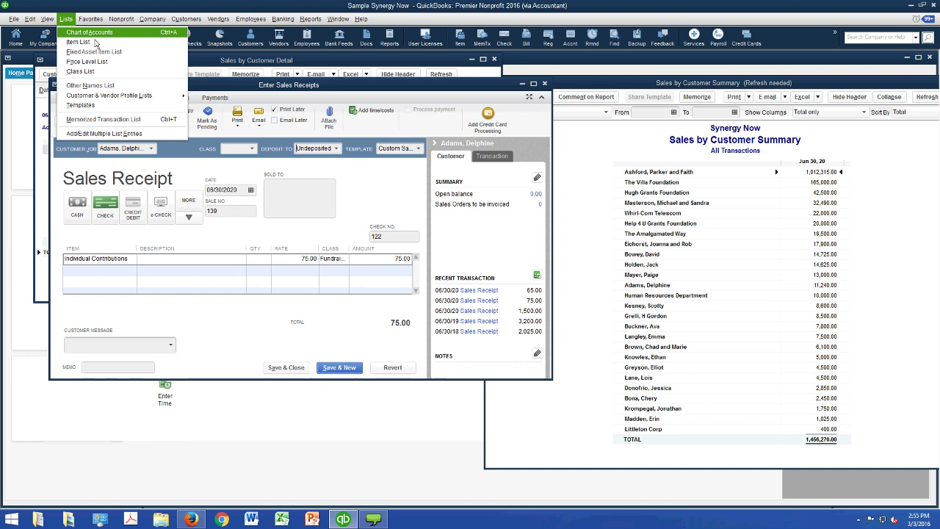
# - Rename Undeposited Funds to 'That money in my Drawer!!!' and view it in the receipt's deposit list
pyautogui.press('Return')
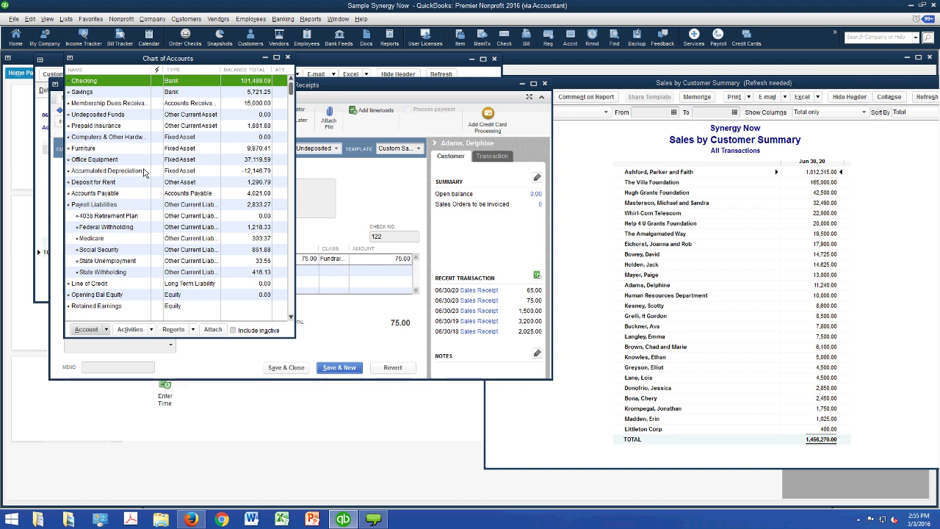
pyautogui.press('u')
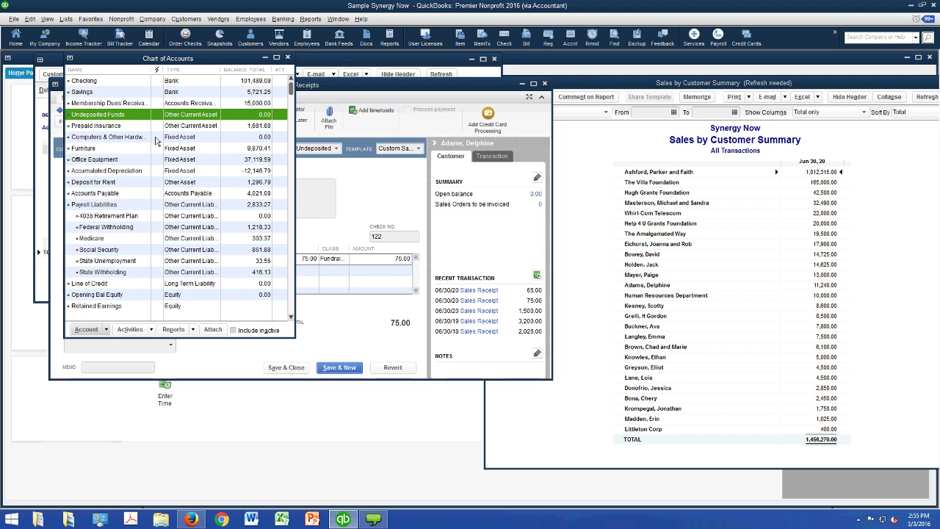
pyautogui.hotkey('ctrl', 'e')
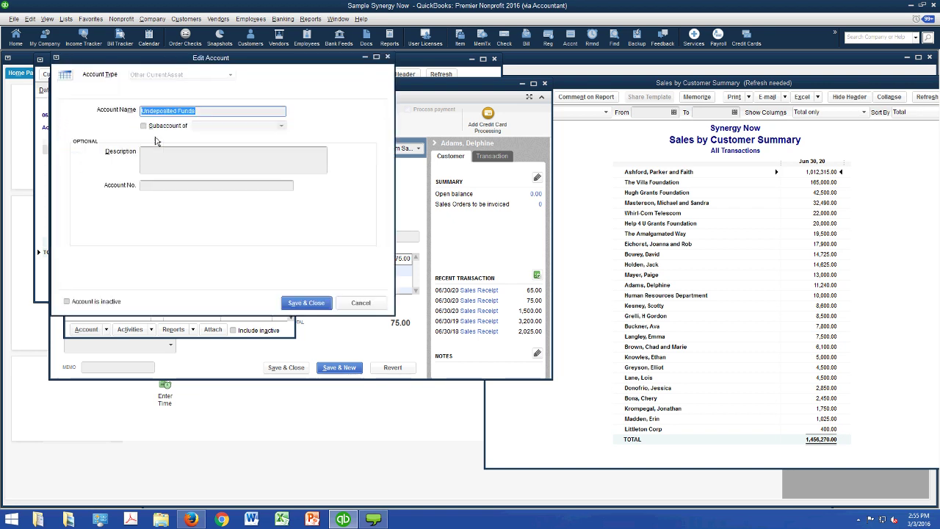
pyautogui.write('That money ')
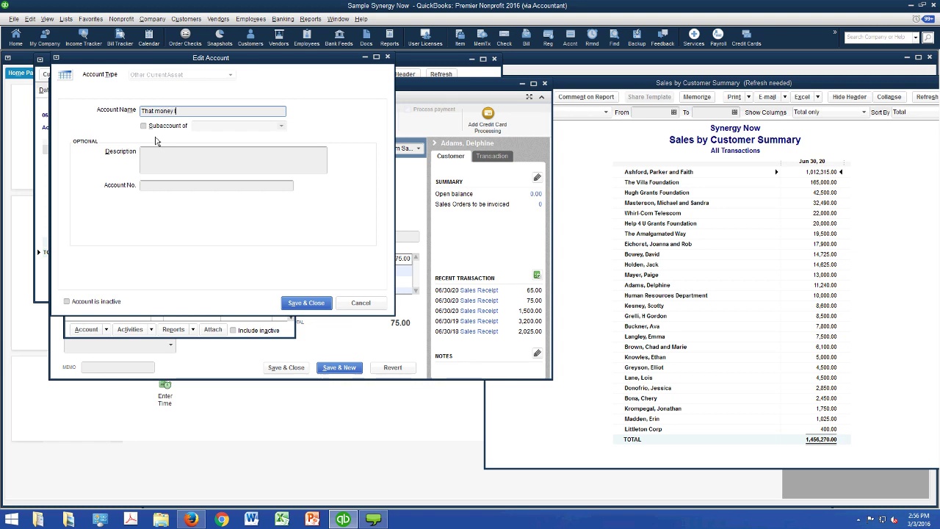
pyautogui.write('in my Drawer!!!')
pyautogui.press('Return')
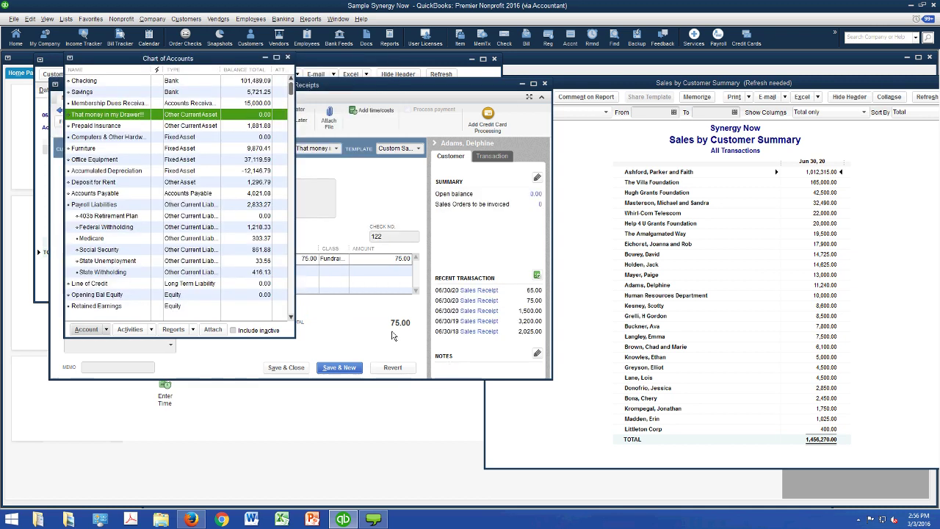
pyautogui.click(430, 251)
pyautogui.hotkey('alt', 'Down')
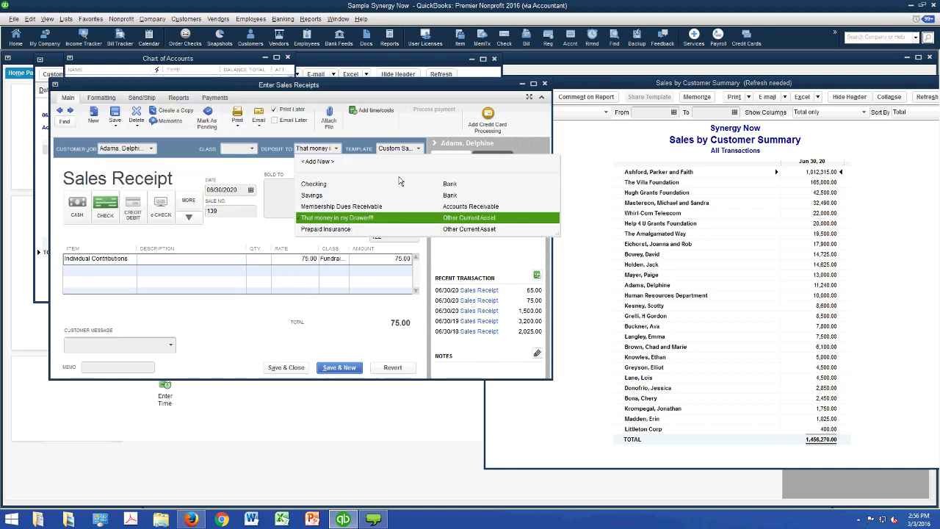
# - Change receipt 139's Deposit To from Checking to That money in my Drawer!!! and record it
pyautogui.click(400, 183)
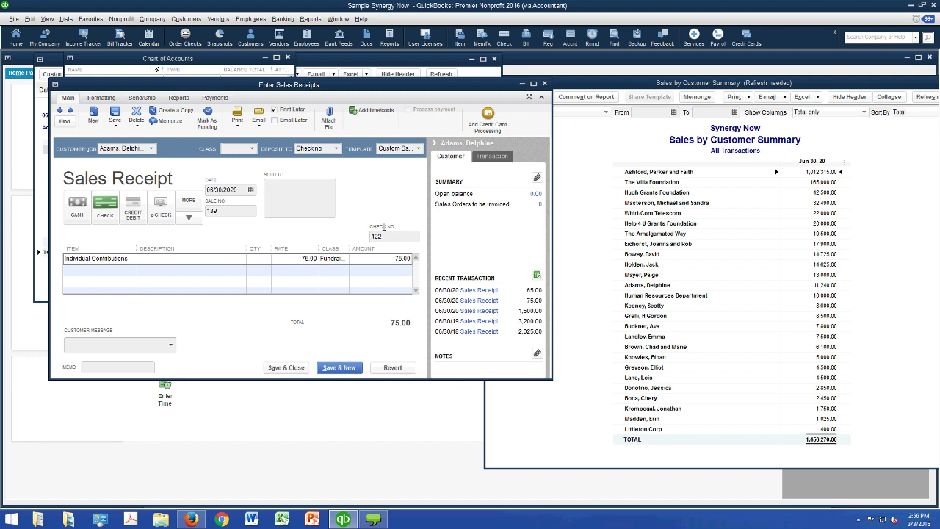
pyautogui.moveTo(253, 84); pyautogui.dragTo(516, 115)
pyautogui.moveTo(598, 143); pyautogui.dragTo(538, 131)
pyautogui.hotkey('alt', 'Down')
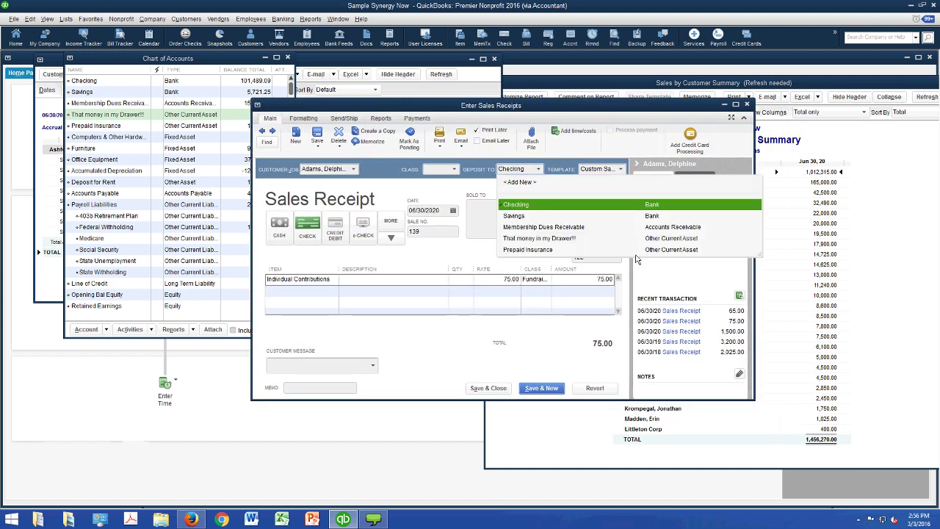
pyautogui.press('Down')
pyautogui.press('Down')
pyautogui.press('Down')
pyautogui.press('Return')
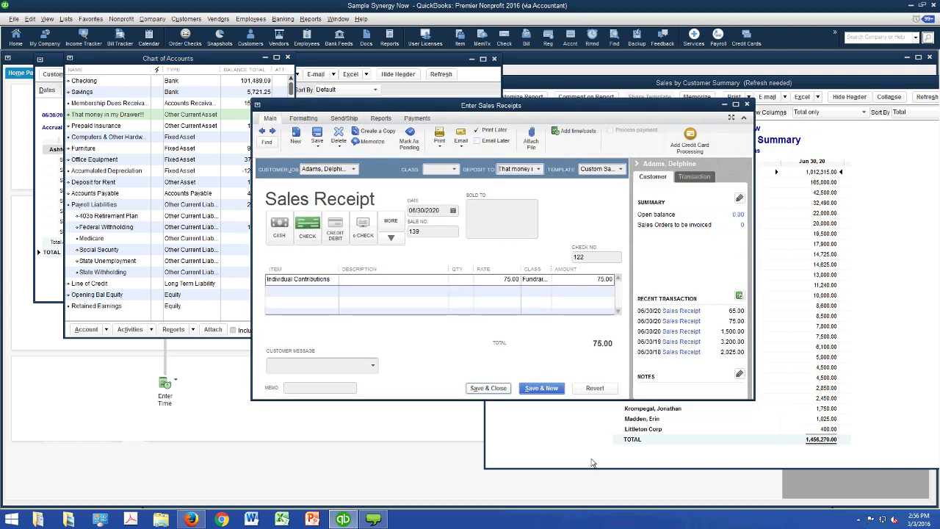
pyautogui.moveTo(372, 106); pyautogui.dragTo(402, 184)
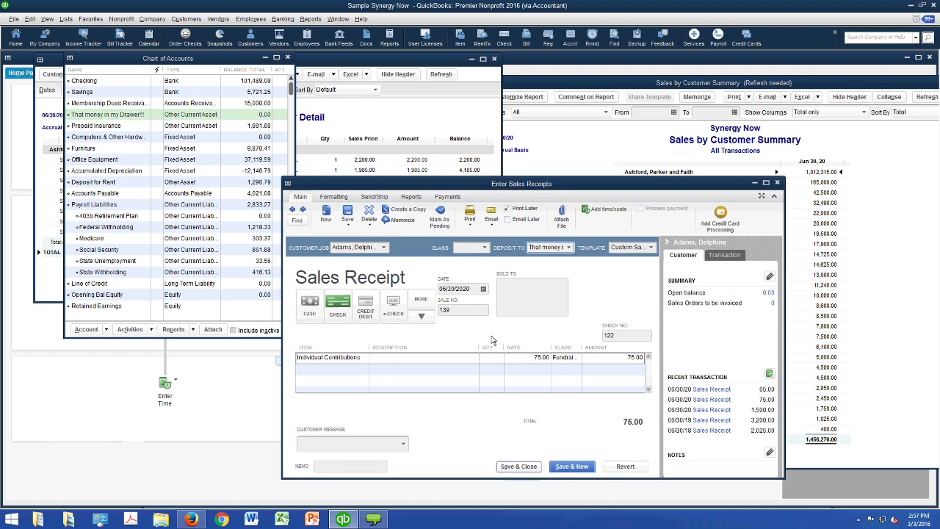
pyautogui.click(518, 465)
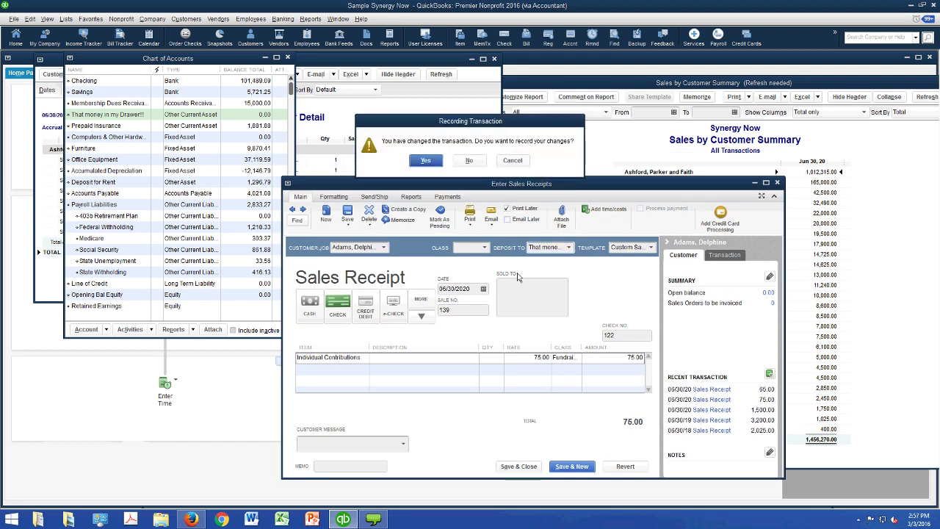
pyautogui.press('Return')
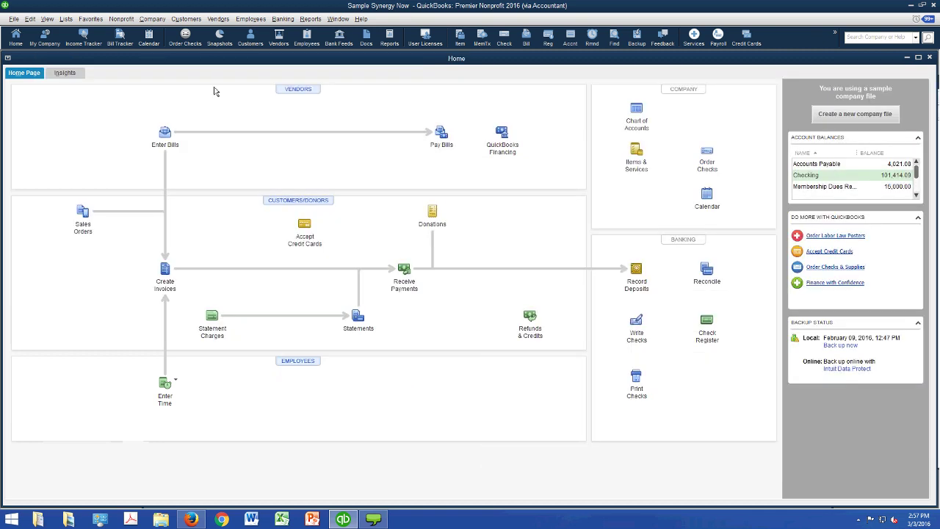
# - Open a new donation sales receipt with the Chart of Accounts beside it
pyautogui.click(70, 20)
pyautogui.click(87, 33)
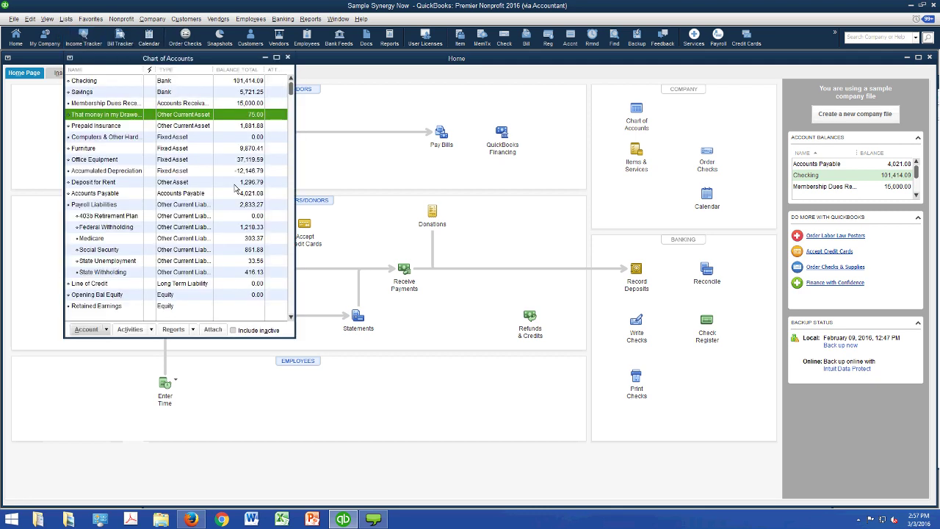
pyautogui.click(431, 212)
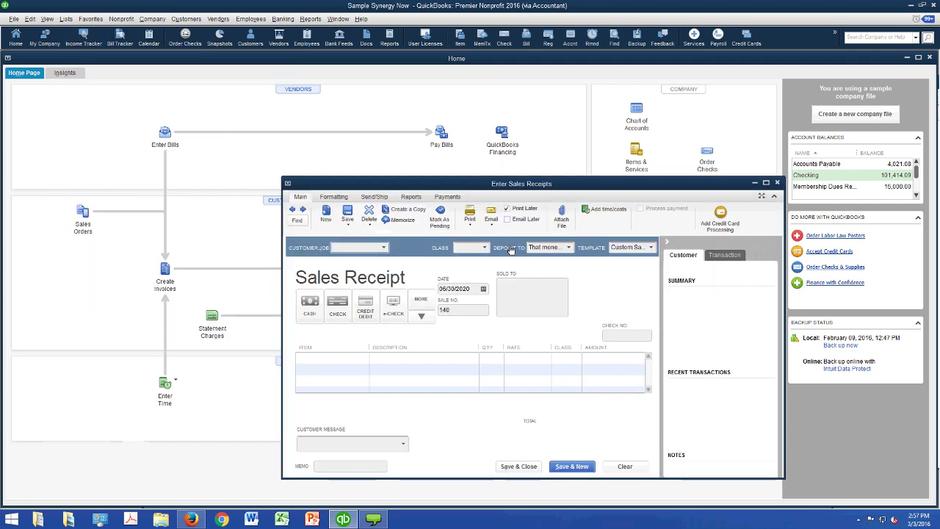
pyautogui.click(65, 19)
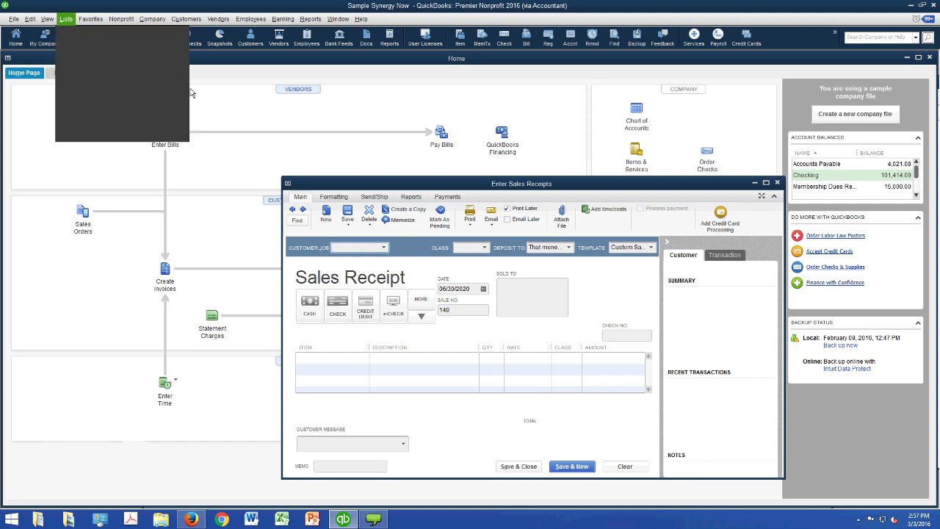
pyautogui.click(82, 32)
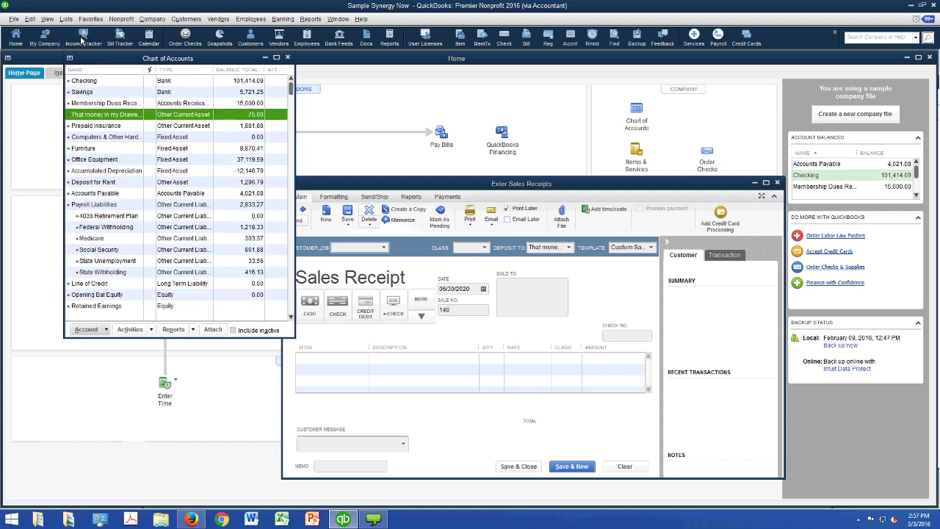
# - Record a 10,000.00 Foundation Grants receipt from Help 4 U Grants Foundation with its check number
pyautogui.click(456, 296)
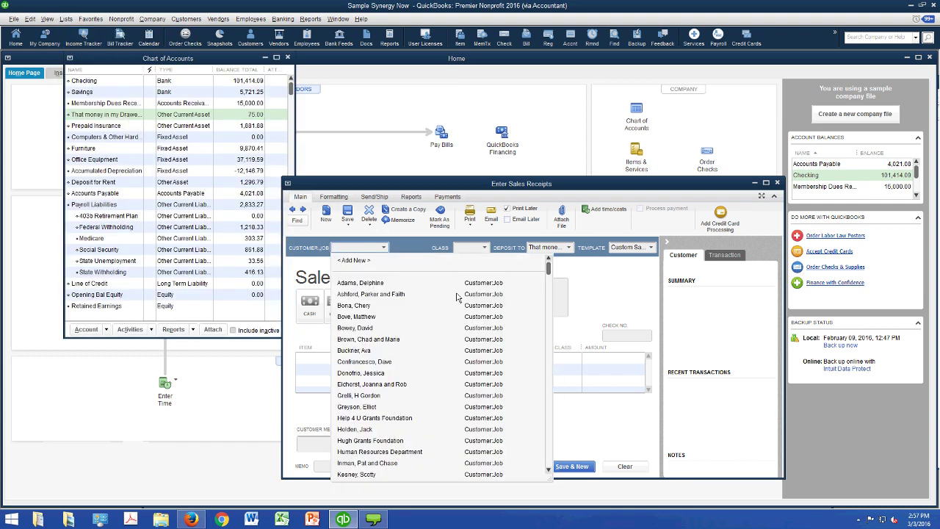
pyautogui.write('h')
pyautogui.press('Tab')
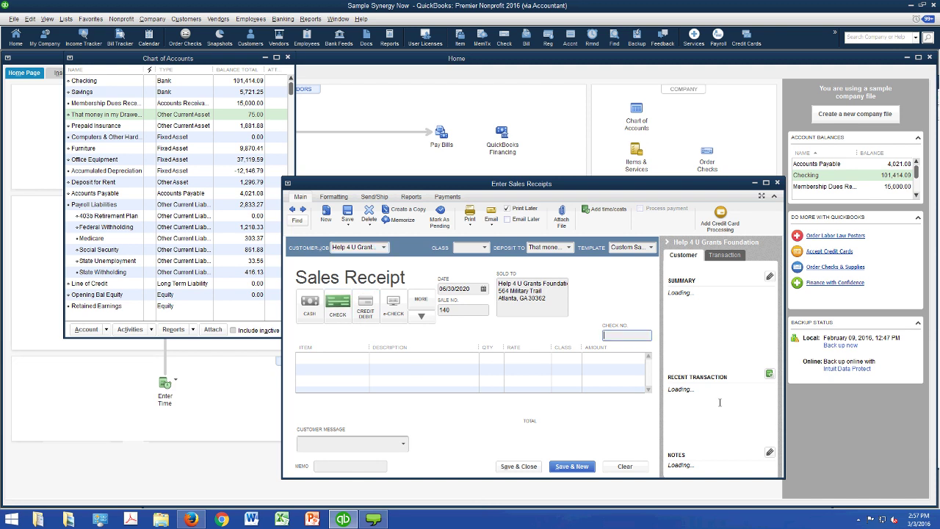
pyautogui.write('13213112')
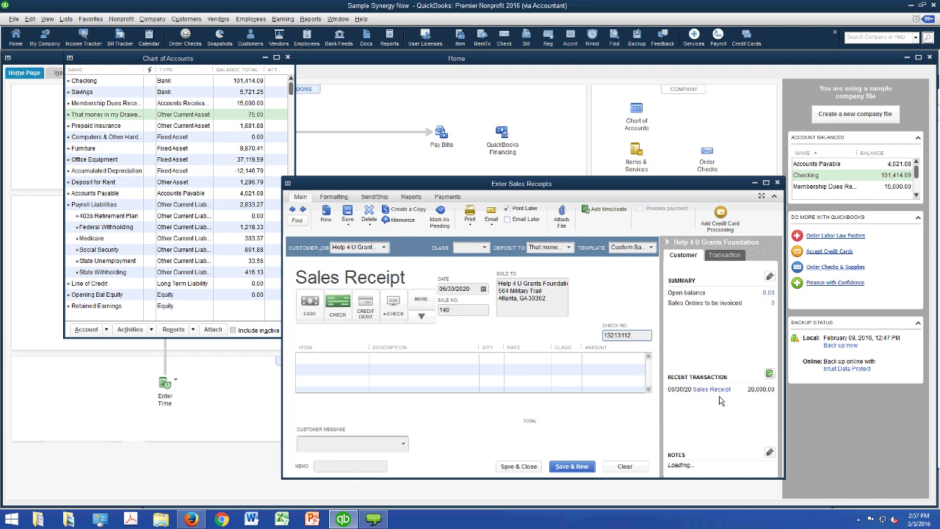
pyautogui.press('Tab')
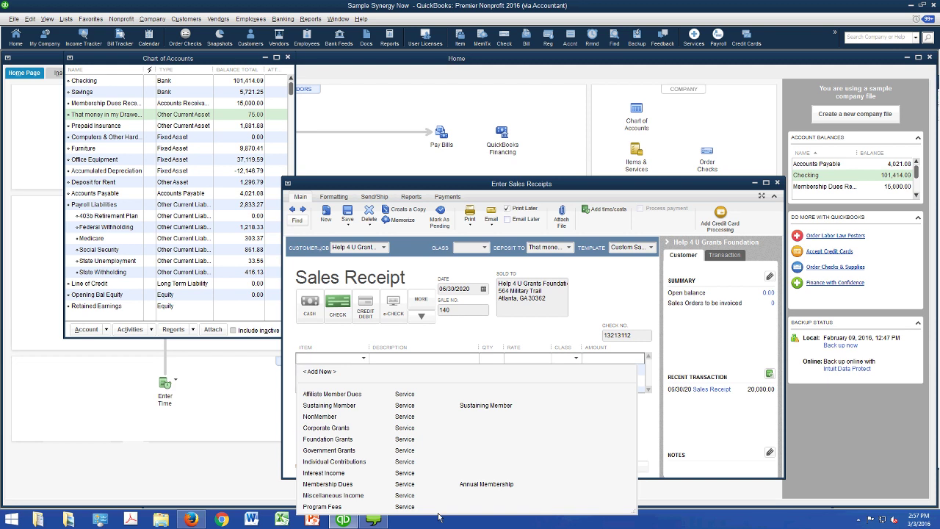
pyautogui.click(328, 439)
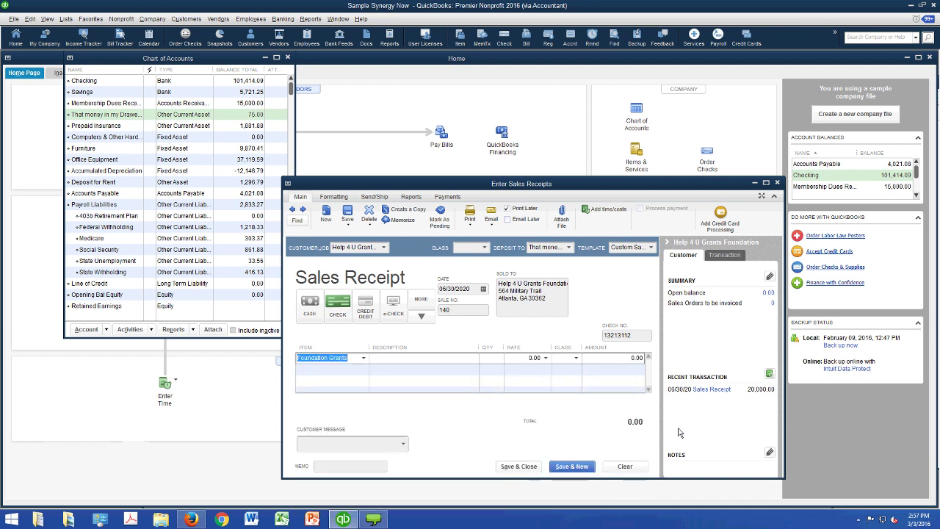
pyautogui.press('Tab')
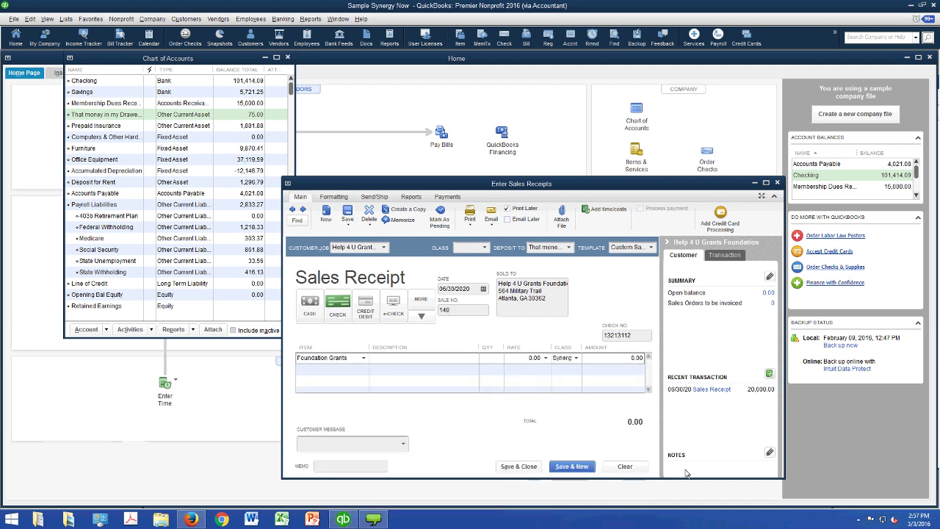
pyautogui.write('100000')
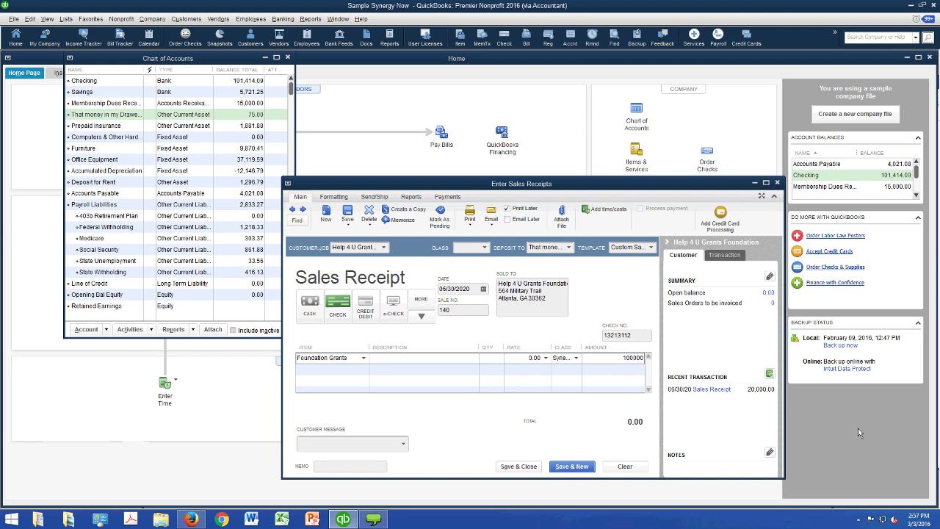
pyautogui.press('Tab')
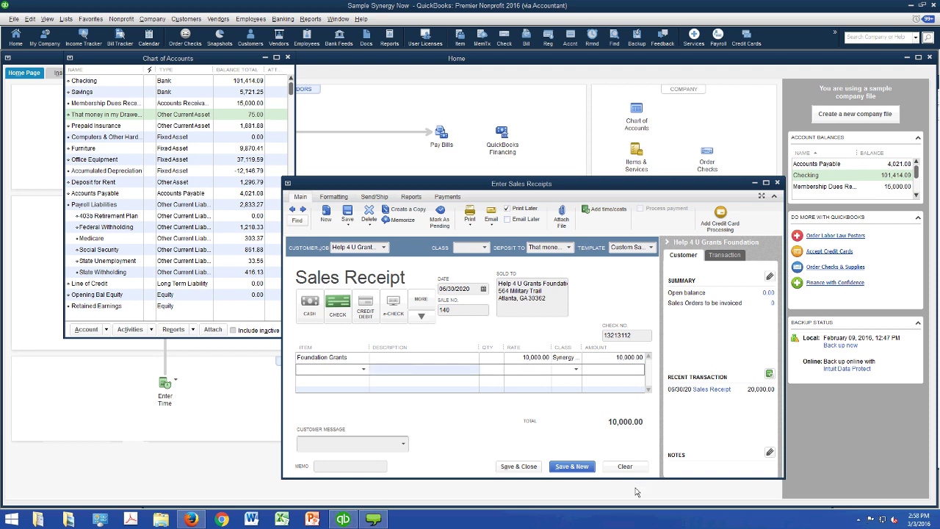
pyautogui.click(518, 466)
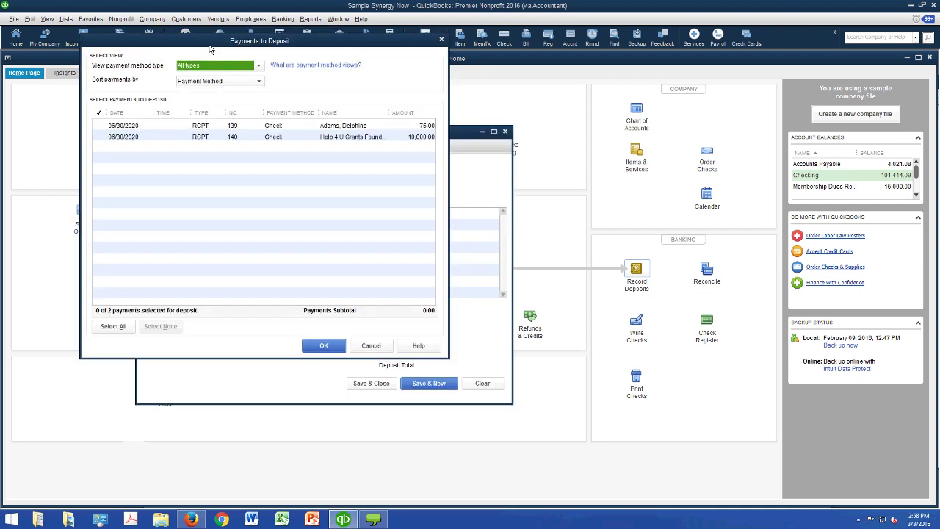
# - Select both waiting payments, the 75.00 gift and 10,000.00 grant, for the Checking deposit
pyautogui.click(124, 154)
pyautogui.hotkey('alt', 'a')
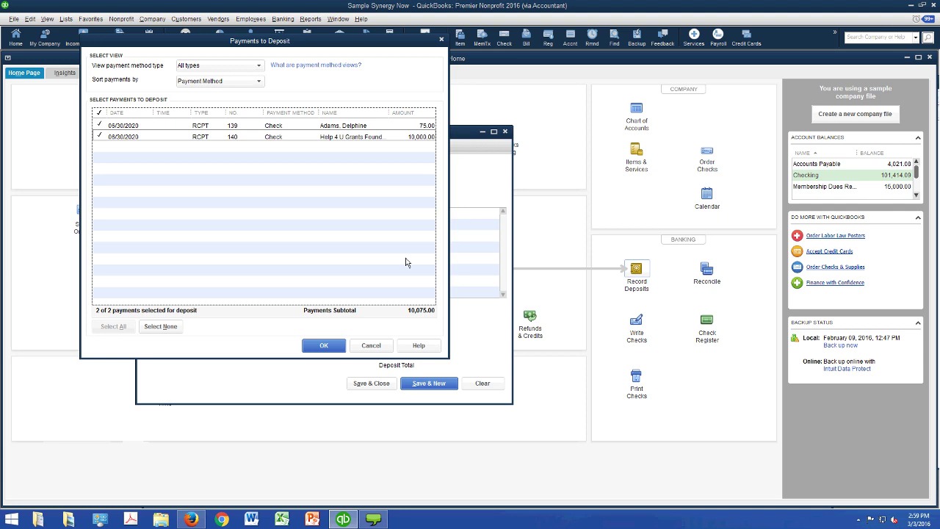
pyautogui.press('Return')
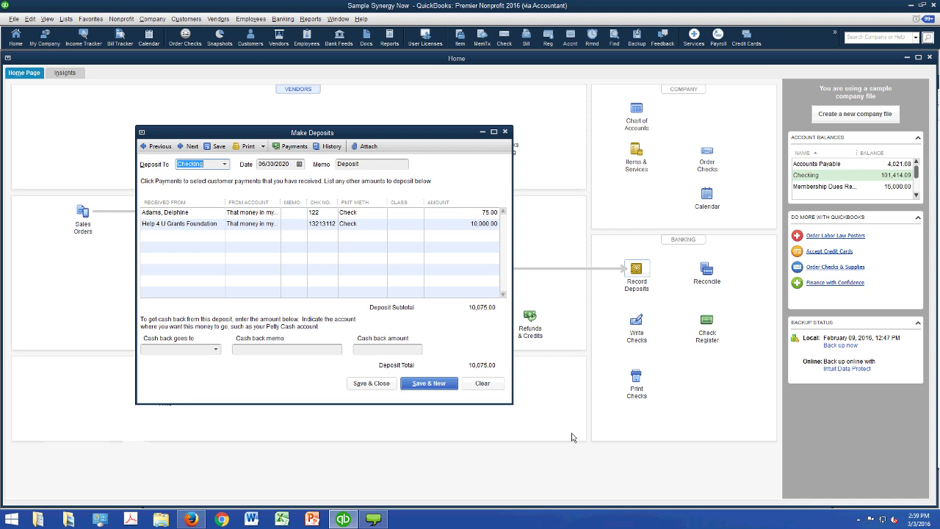
# - Review the deposit's print options, including the deposit summary, without printing anything
pyautogui.click(262, 146)
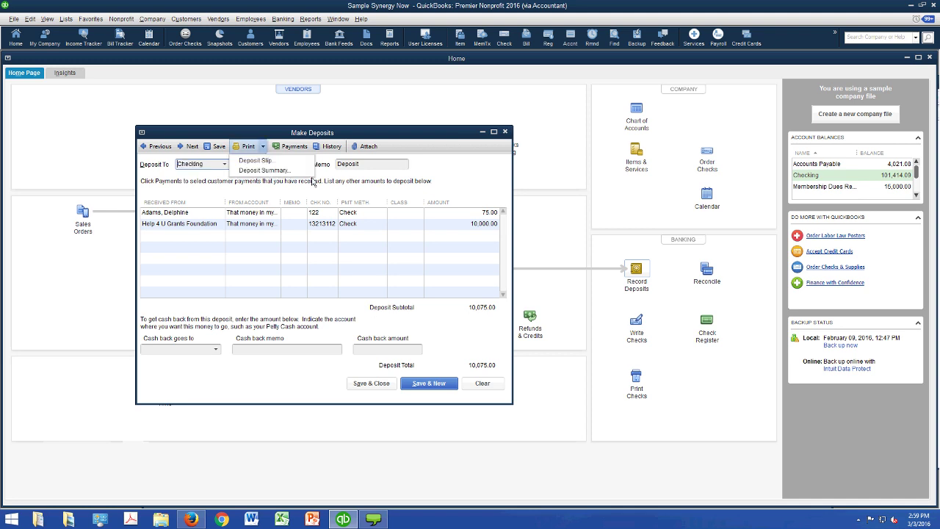
pyautogui.press('Down')
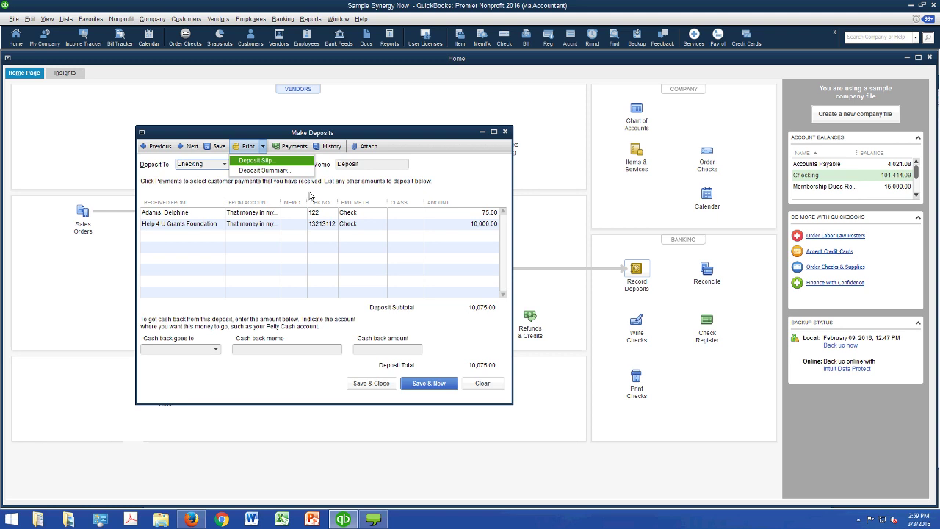
pyautogui.press('Down')
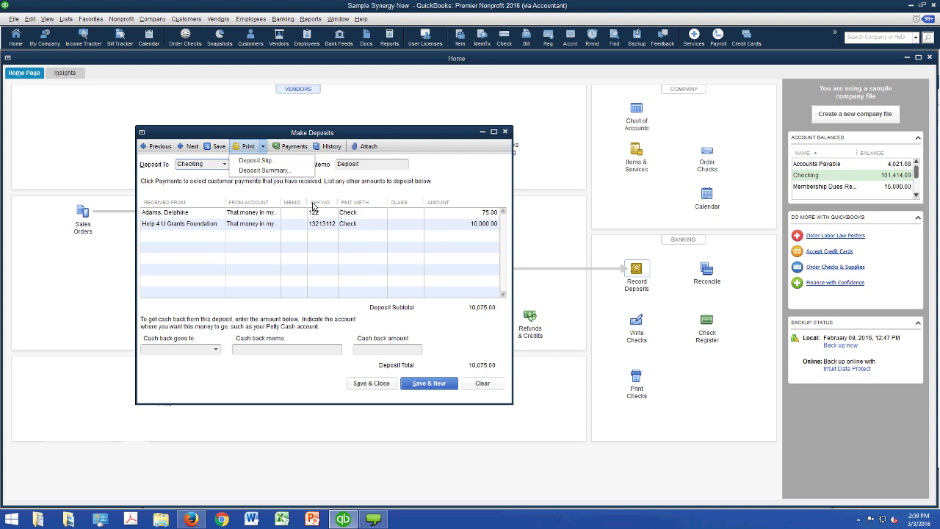
pyautogui.click(536, 219)
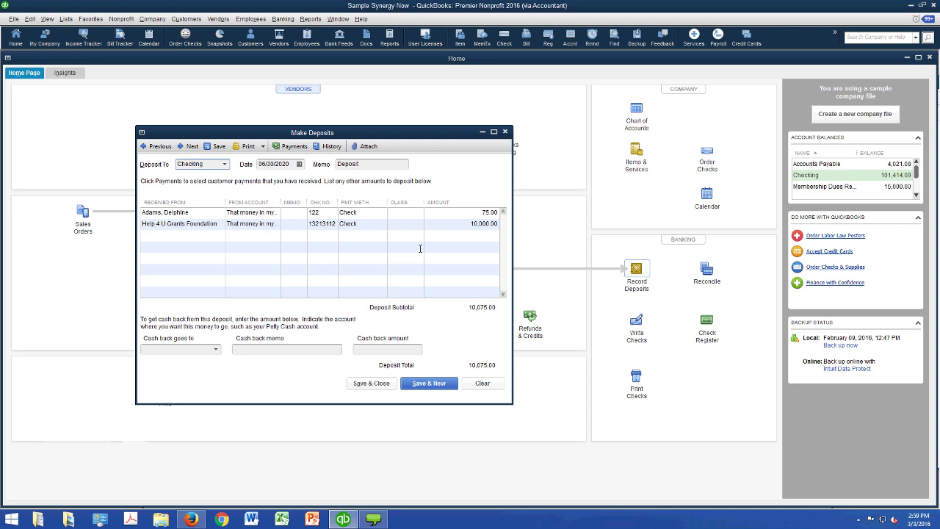
pyautogui.click(327, 284)
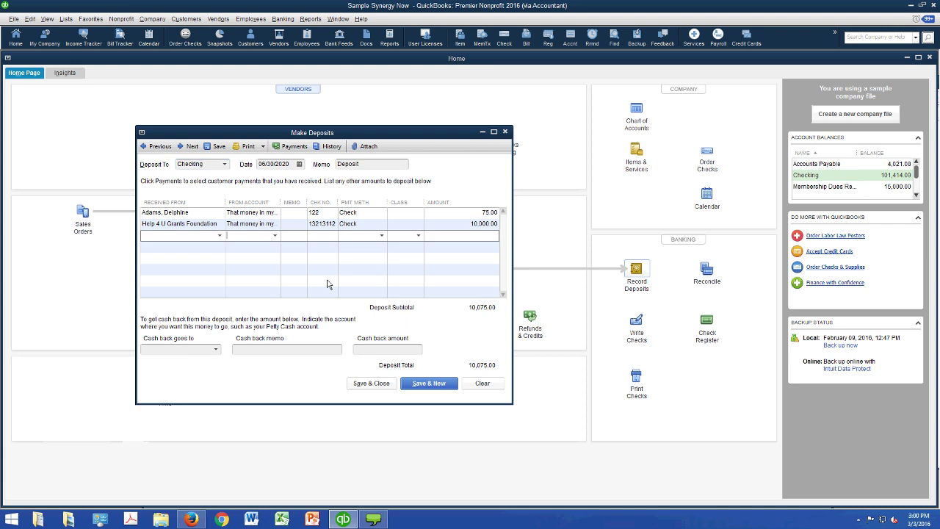
pyautogui.press('Tab')
pyautogui.write('cr')
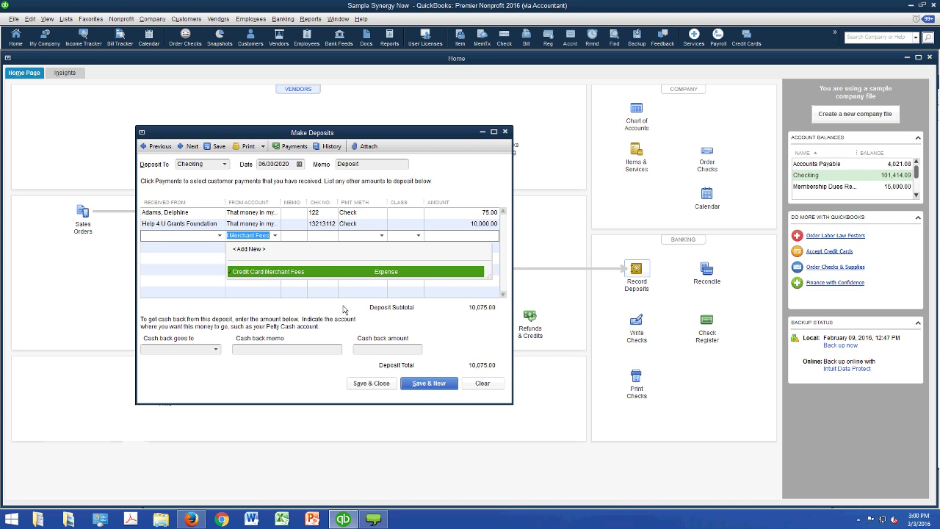
pyautogui.press('Tab')
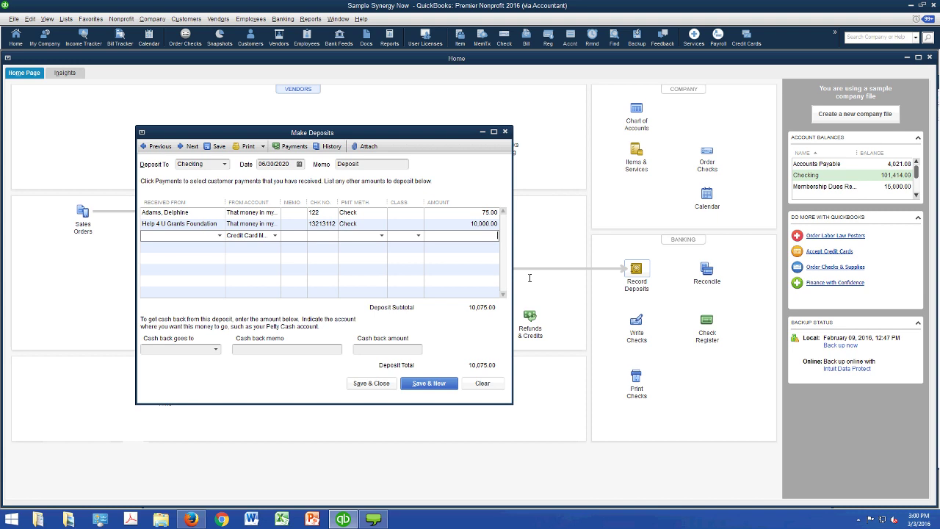
pyautogui.write('-12.50')
pyautogui.press('Tab')
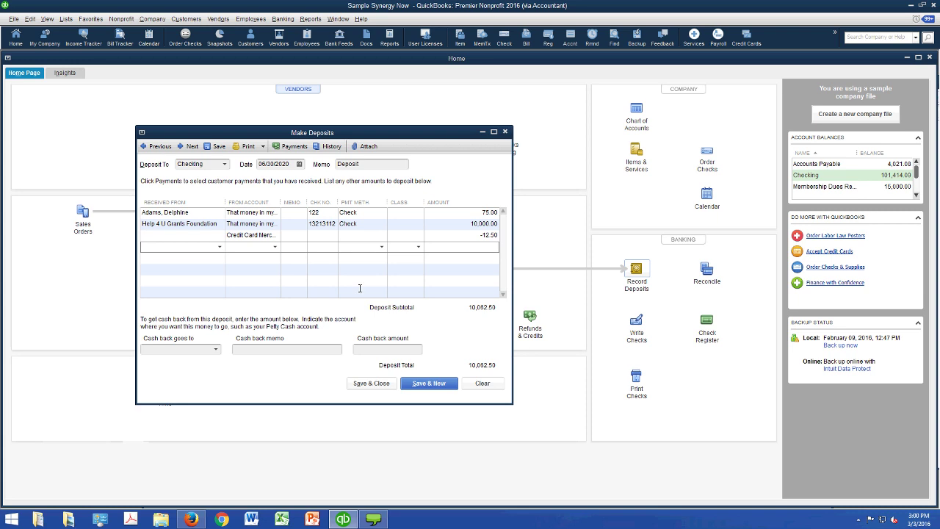
pyautogui.click(254, 235)
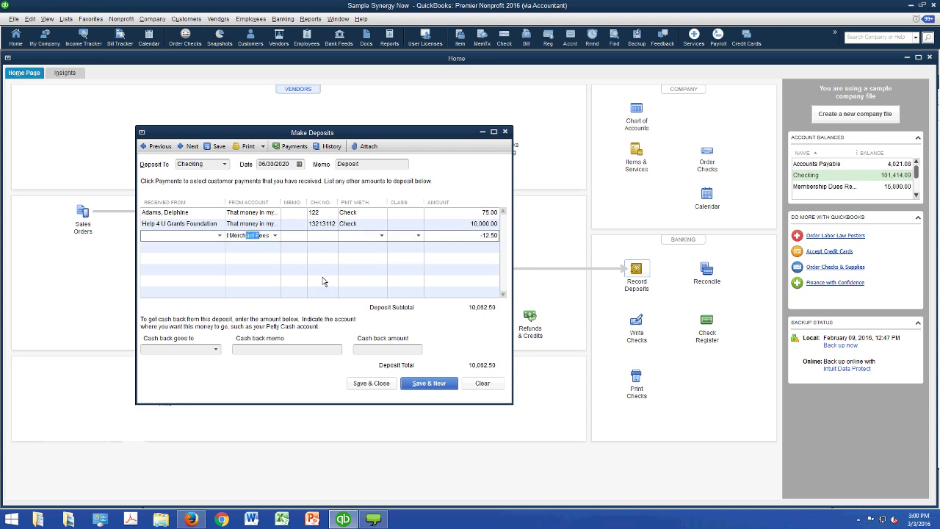
pyautogui.hotkey('ctrl', 'Delete')
# - Save the 10,075.00 deposit and confirm Checking reads 111,489.09 in the Chart of Accounts
pyautogui.click(66, 18)
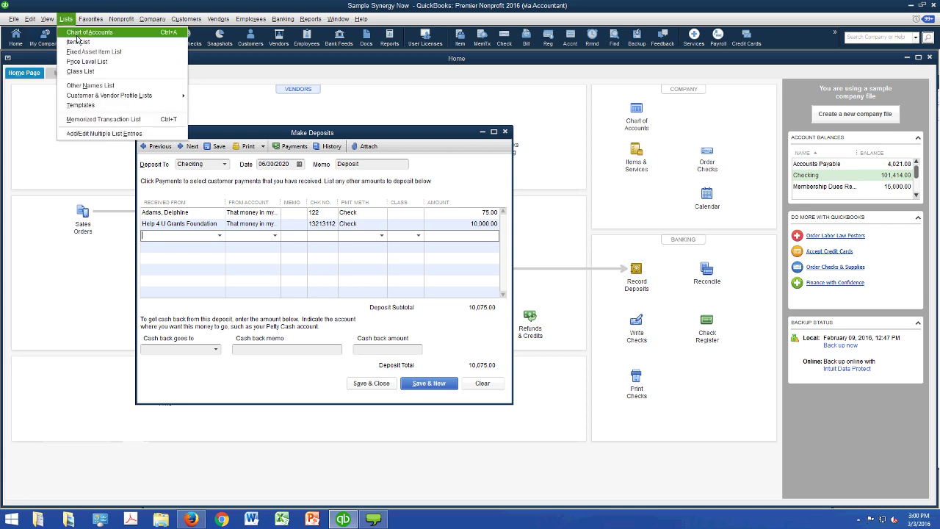
pyautogui.click(78, 32)
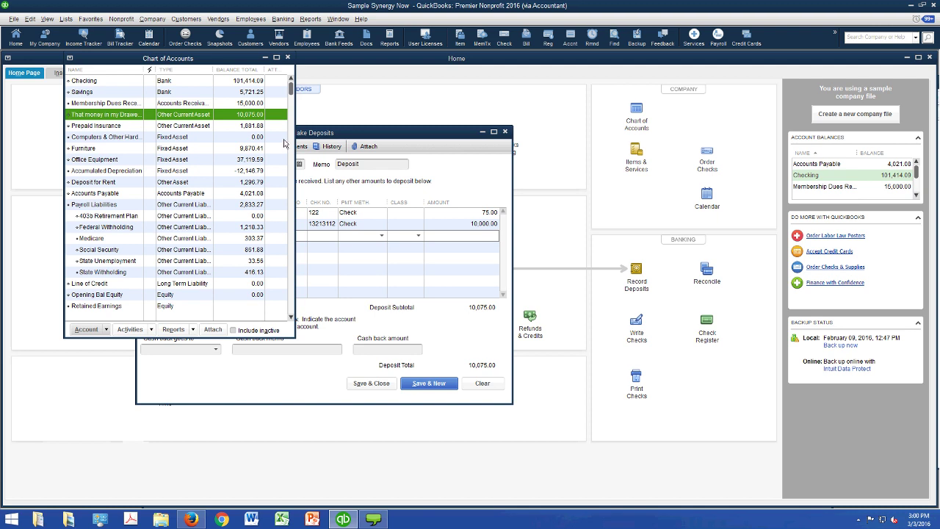
pyautogui.press('Home')
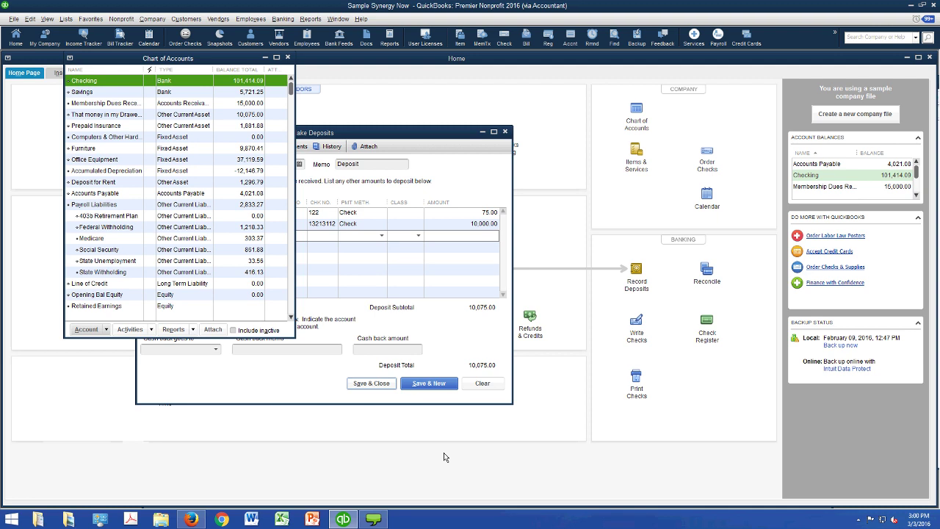
pyautogui.press('Return')
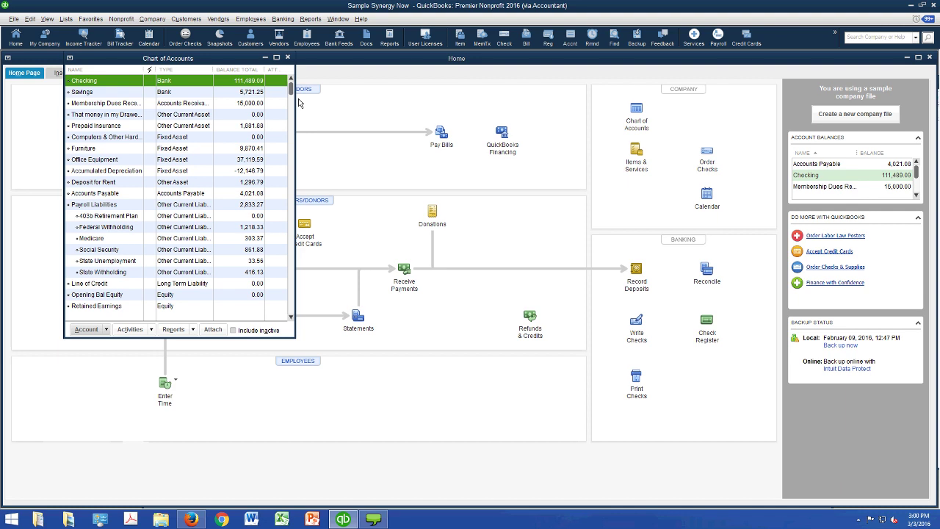
# - Open the Vendor Center and show the New Vendor drop-down choices
pyautogui.press('Down')
pyautogui.press('Down')
pyautogui.press('Down')
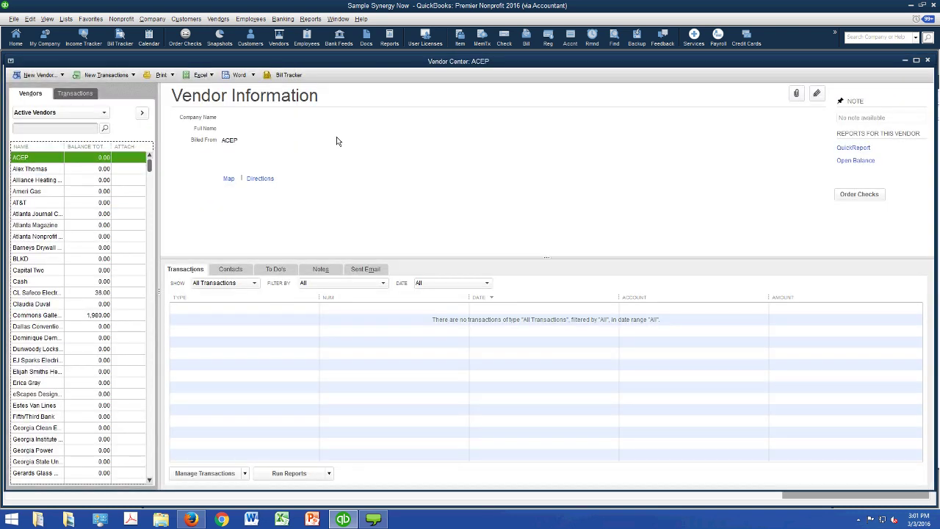
pyautogui.click(41, 74)
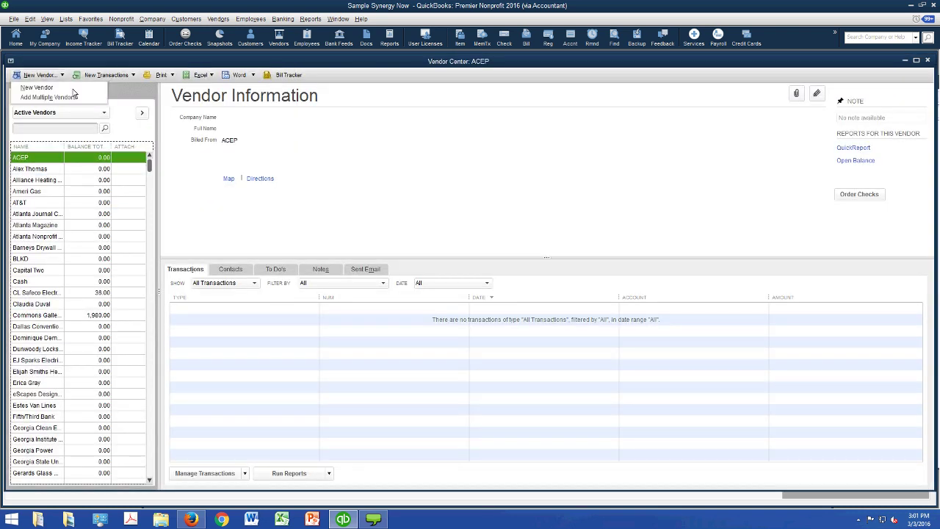
# - Start a new vendor and enter the vendor's name
pyautogui.click(37, 86)
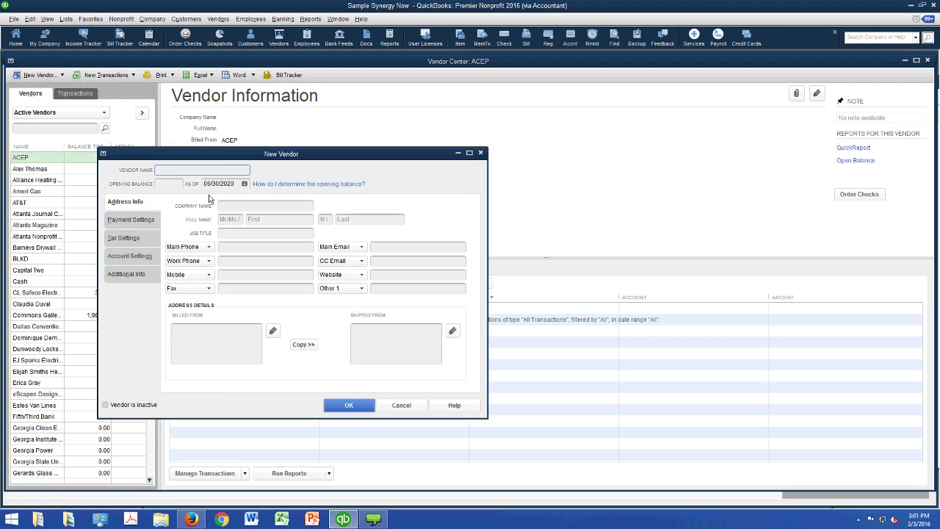
pyautogui.write('Jones-V')
pyautogui.hotkey('shift', 'Left')
pyautogui.hotkey('shift', 'Left')
pyautogui.hotkey('shift', 'Left')
pyautogui.hotkey('shift', 'Left')
pyautogui.hotkey('shift', 'Left')
pyautogui.hotkey('shift', 'Left')
pyautogui.hotkey('shift', 'Left')
pyautogui.hotkey('shift', 'Right')
pyautogui.hotkey('shift', 'Right')
pyautogui.hotkey('shift', 'Right')
pyautogui.hotkey('shift', 'Right')
pyautogui.hotkey('shift', 'Right')
pyautogui.hotkey('shift', 'Right')
# - Fill in Print Name on Check As under Payment Settings, save the vendor, and close the Vendor Center
pyautogui.hotkey('alt', 'p')
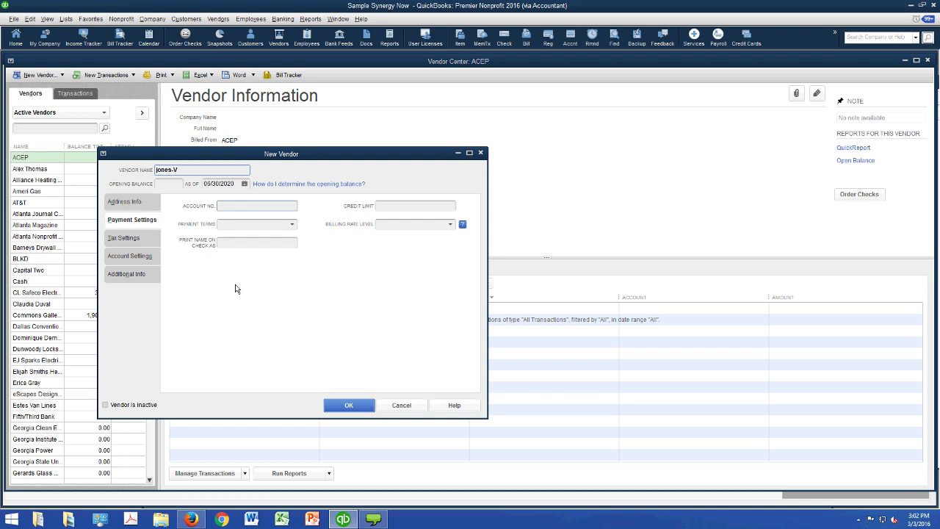
pyautogui.press('Tab')
pyautogui.press('Tab')
pyautogui.write('Jones')
pyautogui.press('BackSpace')
pyautogui.press('BackSpace')
pyautogui.press('BackSpace')
pyautogui.press('BackSpace')
pyautogui.write('ones')
pyautogui.press('Tab')
pyautogui.press('Escape')
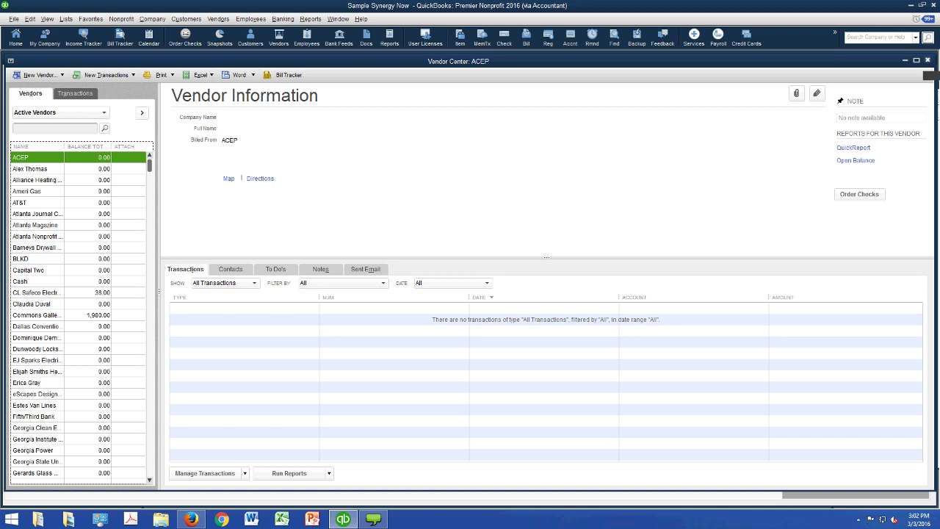
pyautogui.click(927, 61)
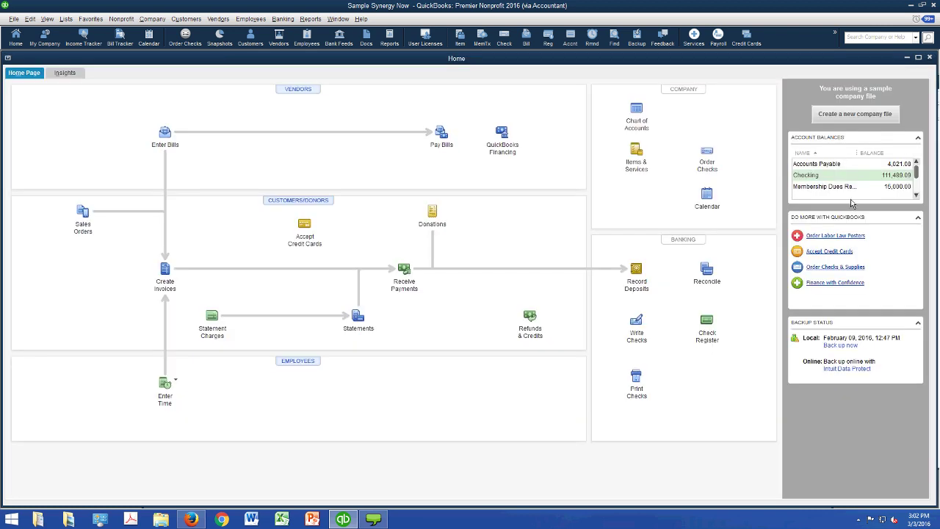
# - Start a donation receipt for the chosen donor, paid by Master Card
pyautogui.click(432, 213)
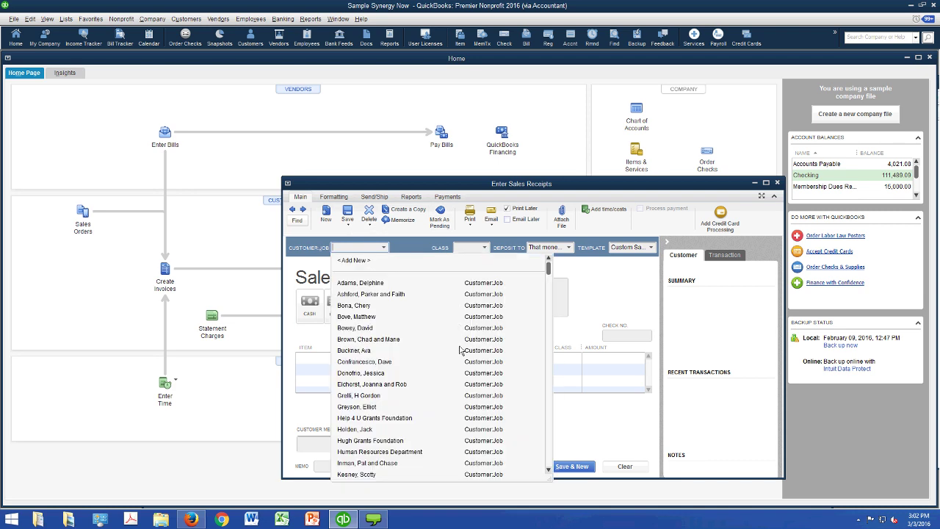
pyautogui.click(354, 304)
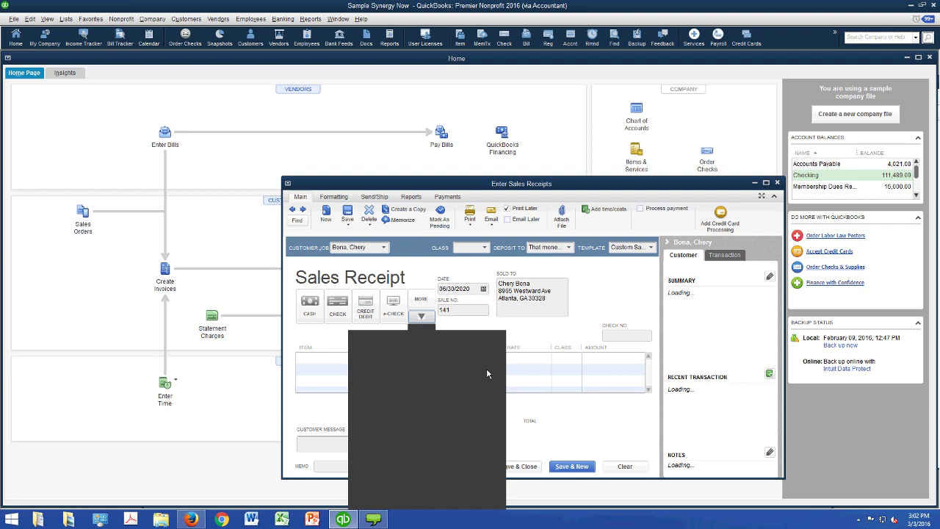
pyautogui.click(497, 377)
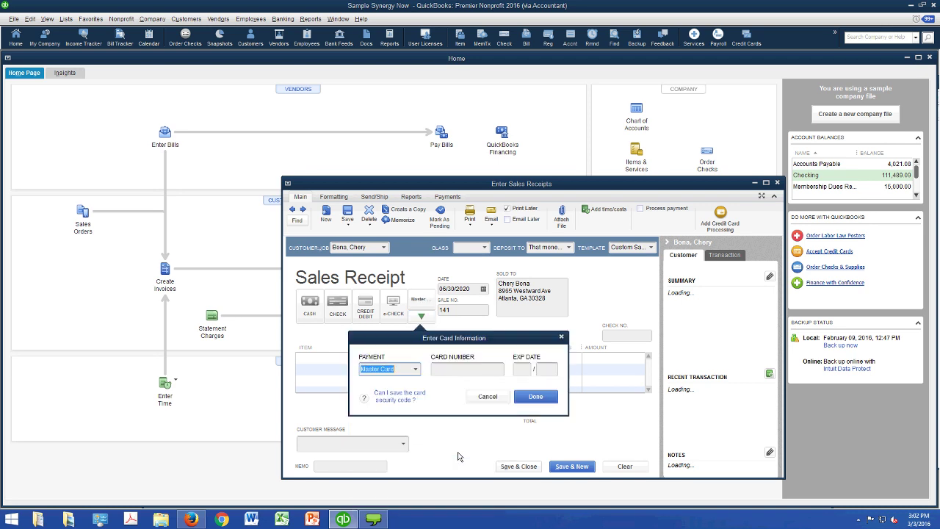
pyautogui.press('Escape')
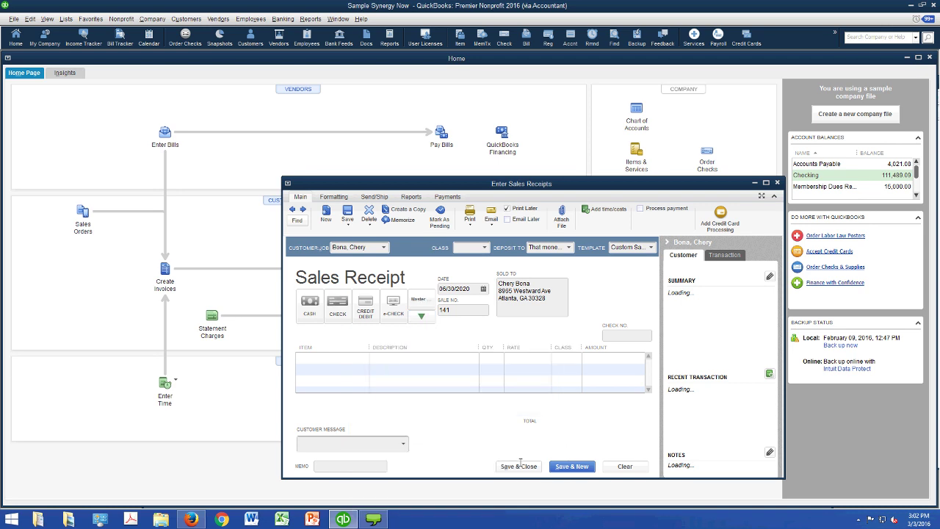
# - Add an Individual Contributions line, class Fundraising, amount 100.00, and save the receipt
pyautogui.hotkey('alt', 'Down')
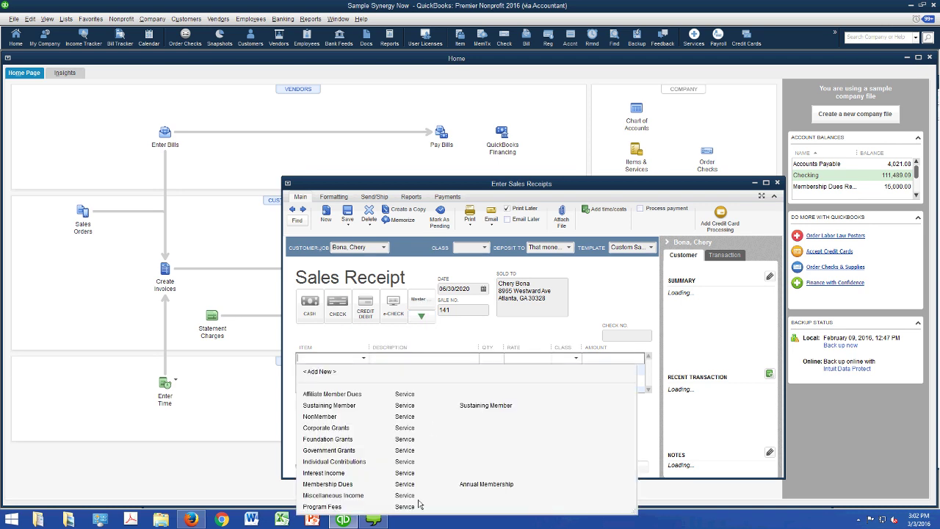
pyautogui.write('I')
pyautogui.press('Return')
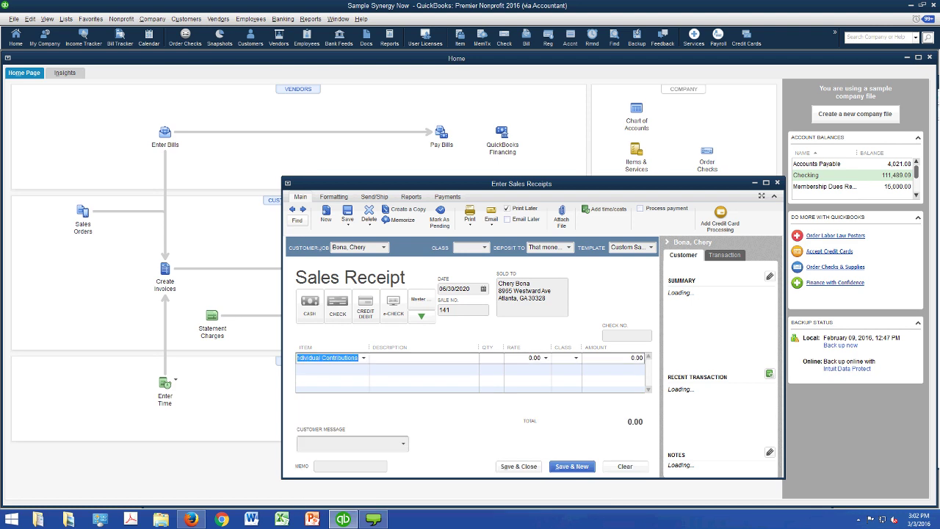
pyautogui.press('Tab')
pyautogui.press('Tab')
pyautogui.press('Tab')
pyautogui.press('Tab')
pyautogui.hotkey('alt', 'Down')
pyautogui.write('F')
pyautogui.press('Tab')
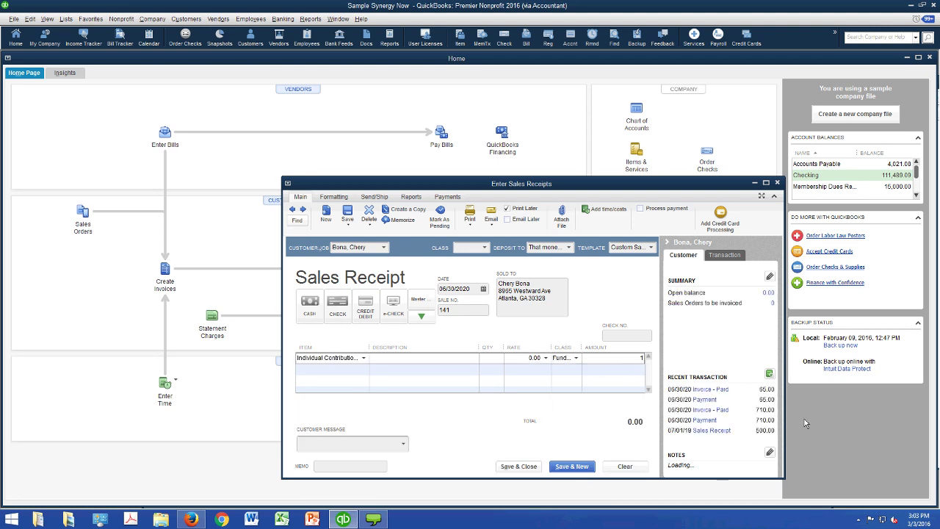
pyautogui.write('100.00')
pyautogui.click(518, 467)
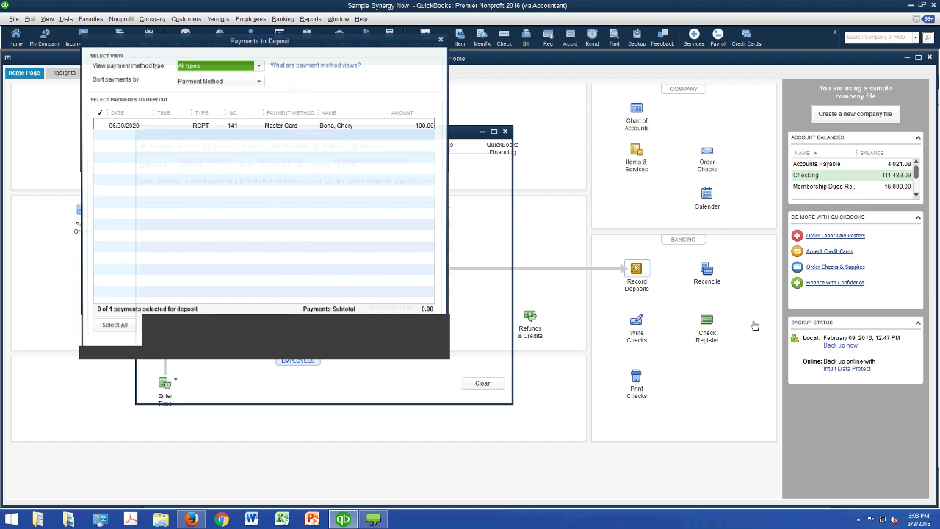
# - Deposit the 100.00 card payment with a -3.97 Credit Card Merchant Fees line, totalling 96.03
pyautogui.click(106, 125)
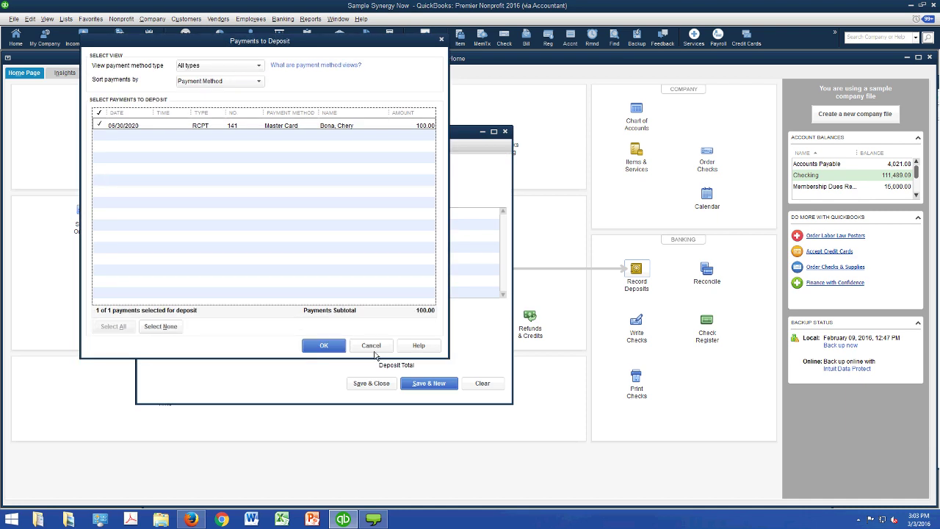
pyautogui.press('Return')
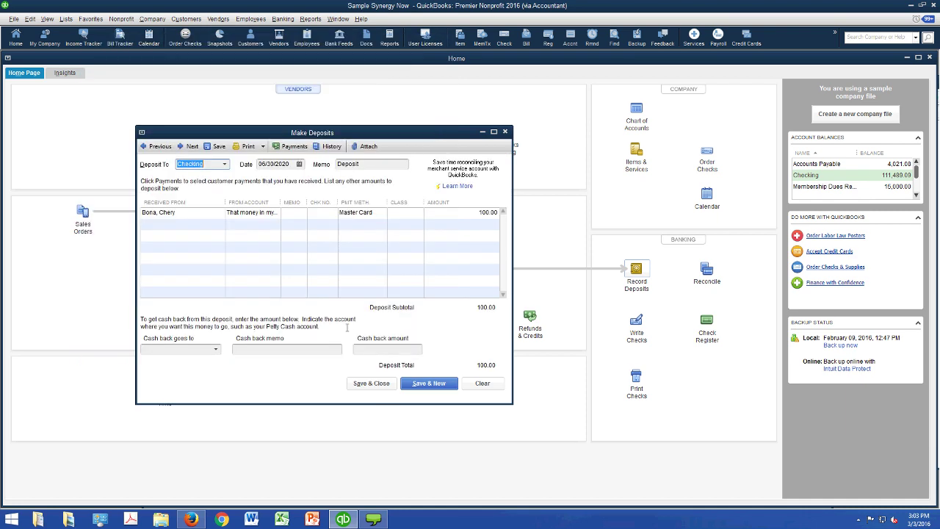
pyautogui.write('m')
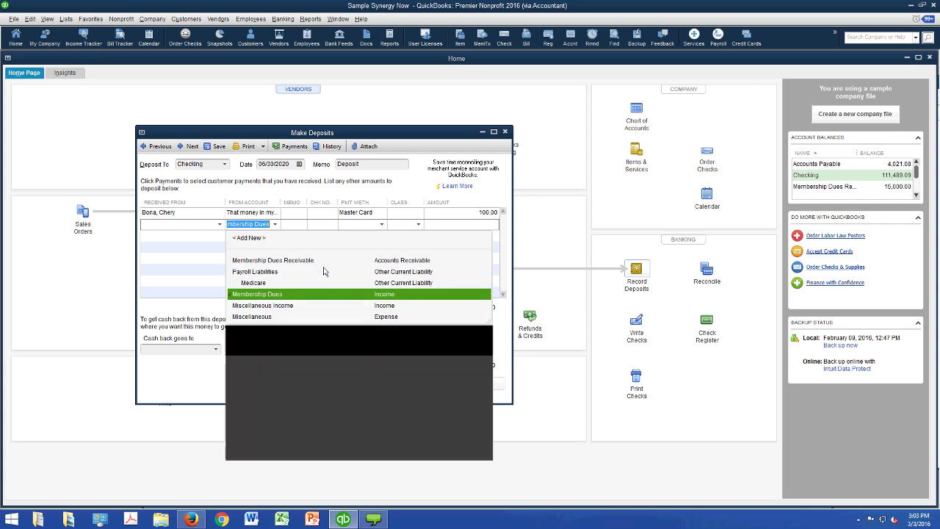
pyautogui.write('erchant Fees')
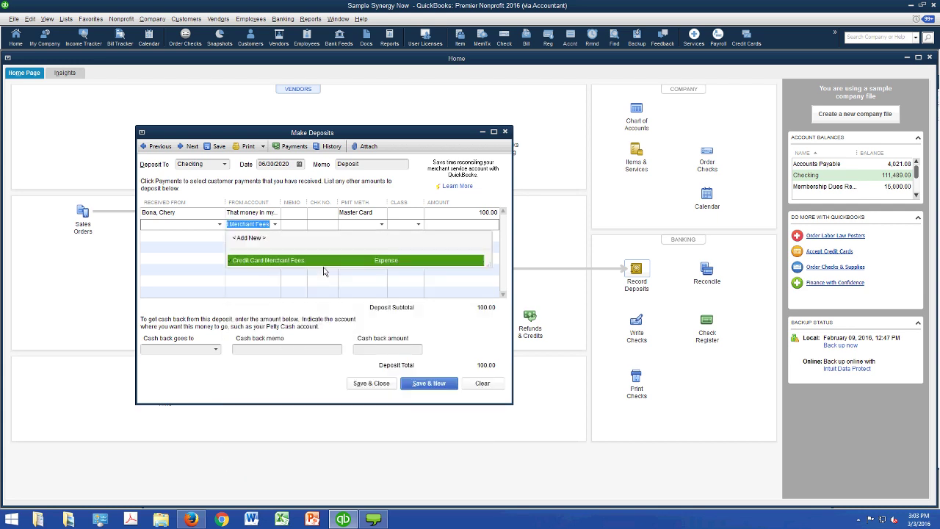
pyautogui.press('Tab')
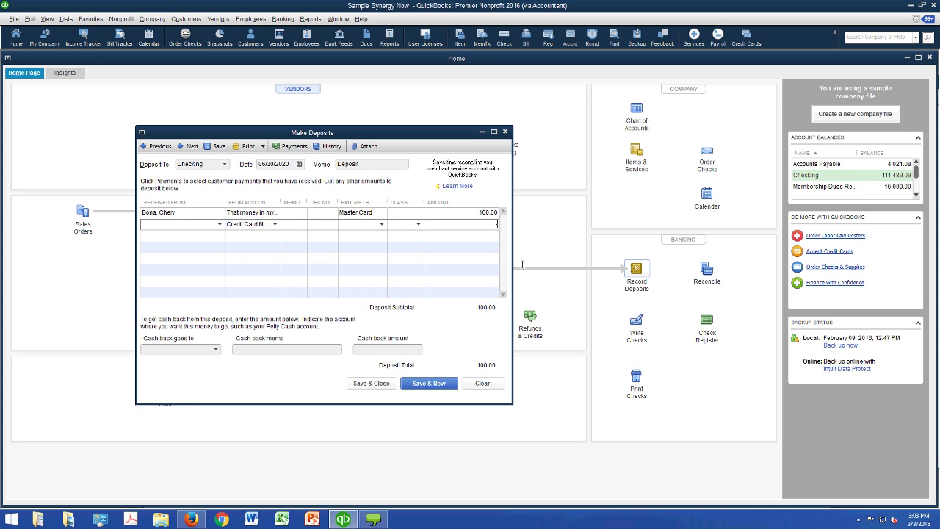
pyautogui.write('-3.97')
pyautogui.press('Tab')
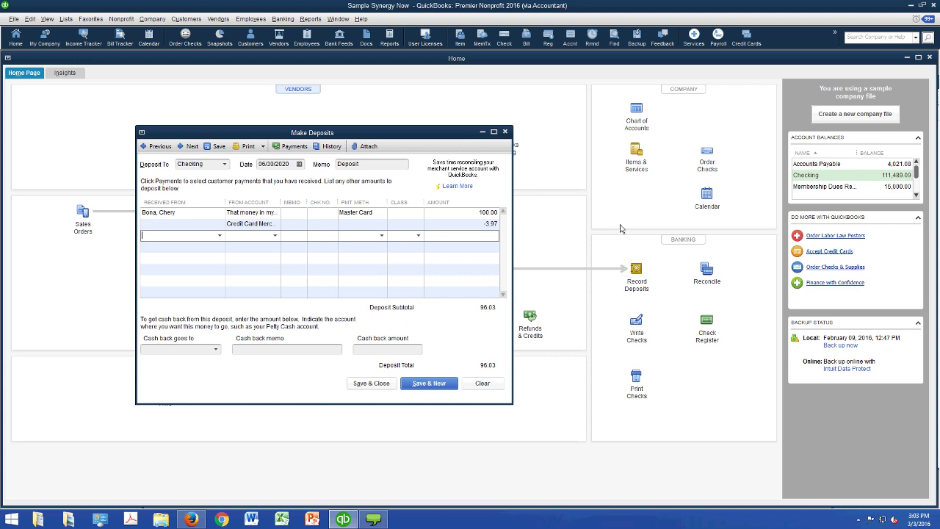
pyautogui.press('Escape')
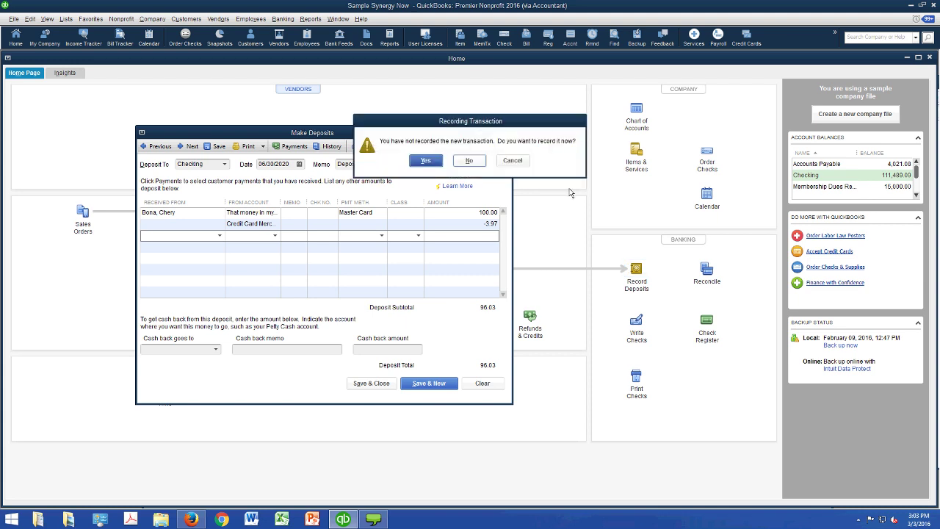
pyautogui.press('Escape')
pyautogui.press('Escape')
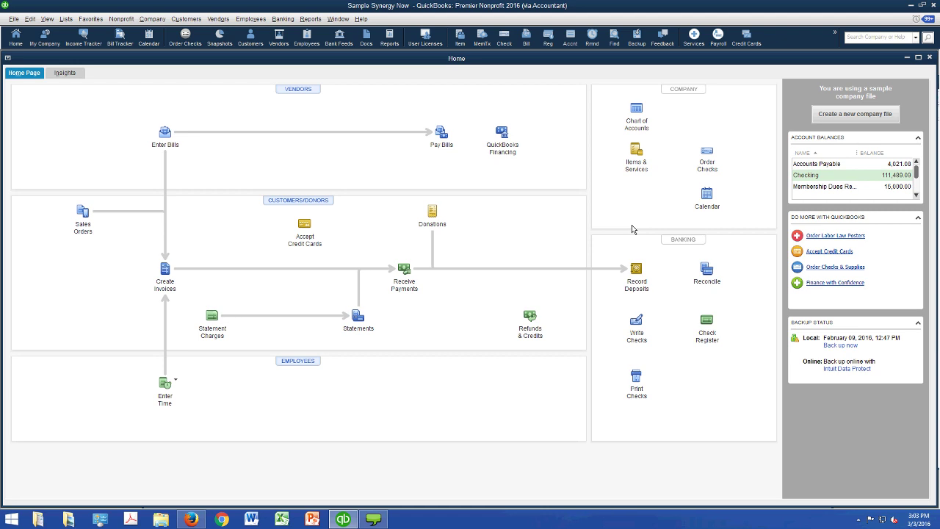
# - Open the 2016 Non-Profit (Use for Chapter 9-10) company file via File > Open or Restore Company and dismiss the sample notice
pyautogui.click(16, 20)
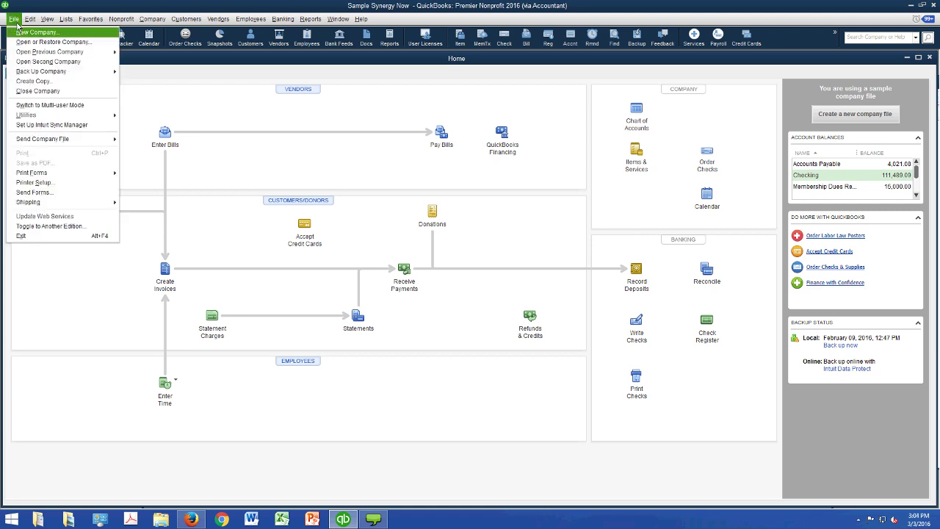
pyautogui.click(29, 42)
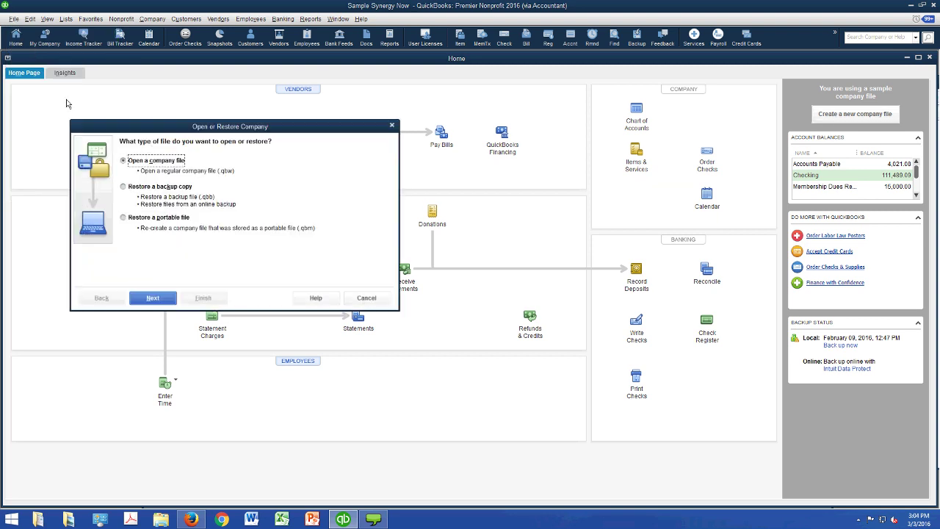
pyautogui.press('Escape')
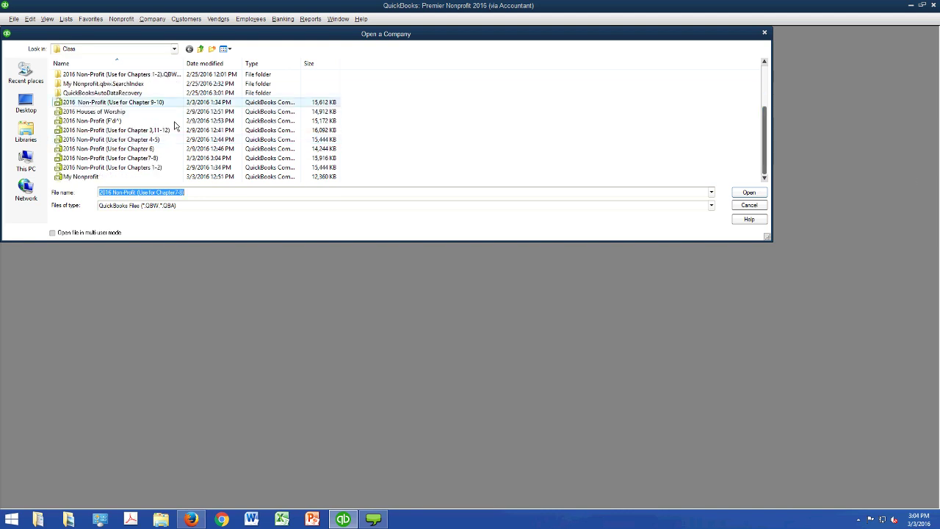
pyautogui.click(113, 102)
pyautogui.press('Return')
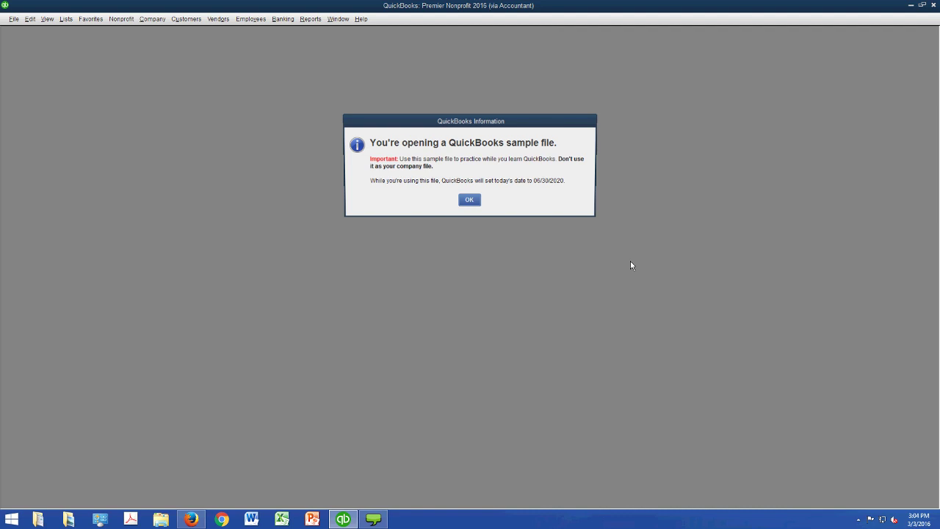
pyautogui.press('Return')
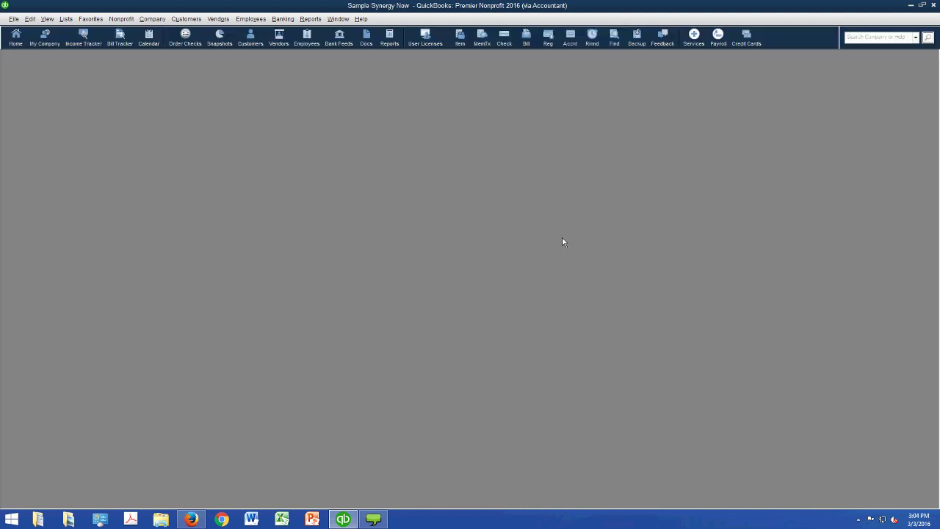
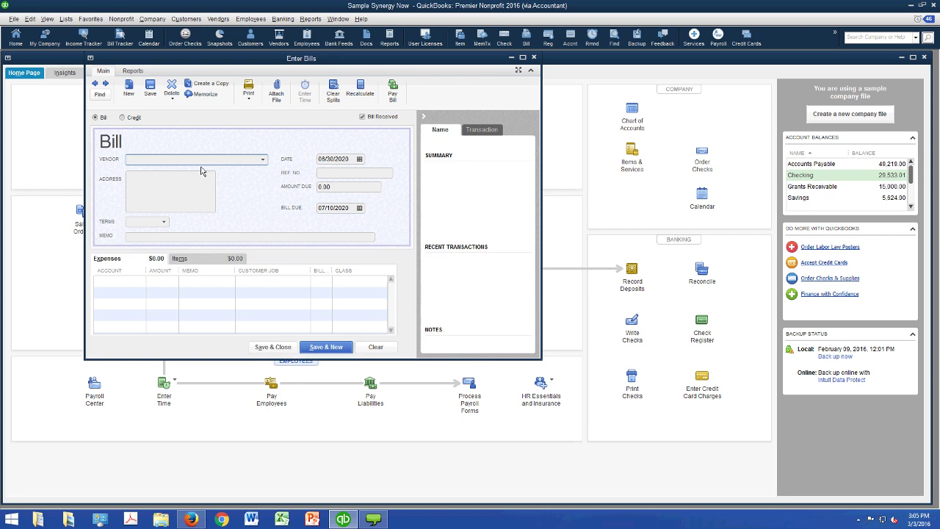
# - Close the blank Enter Bills form
pyautogui.press('Escape')
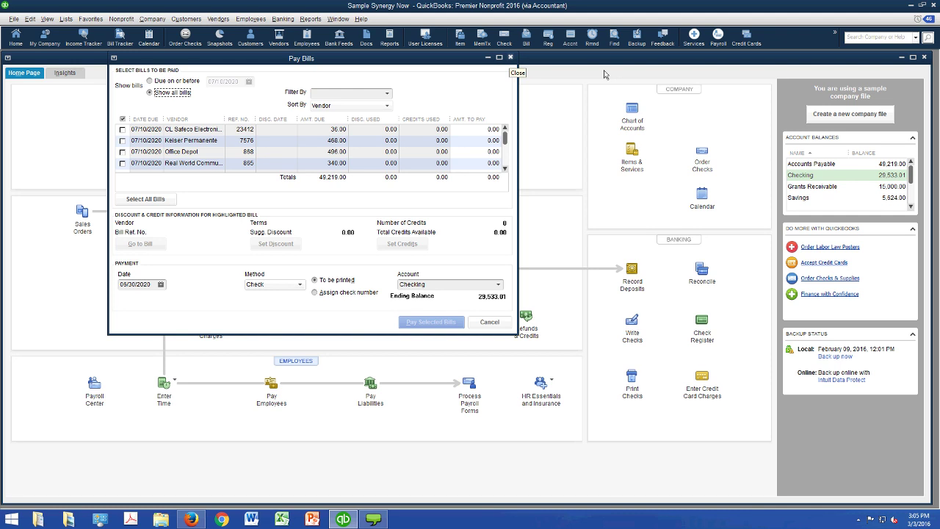
# - Close the Pay Bills window without paying anything
pyautogui.press('Escape')
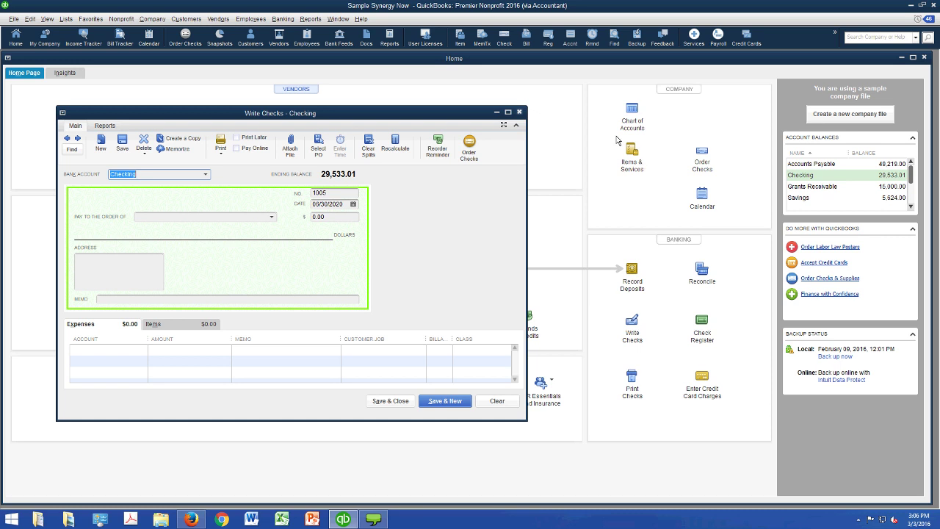
# - Discard the blank Write Checks form
pyautogui.press('Escape')
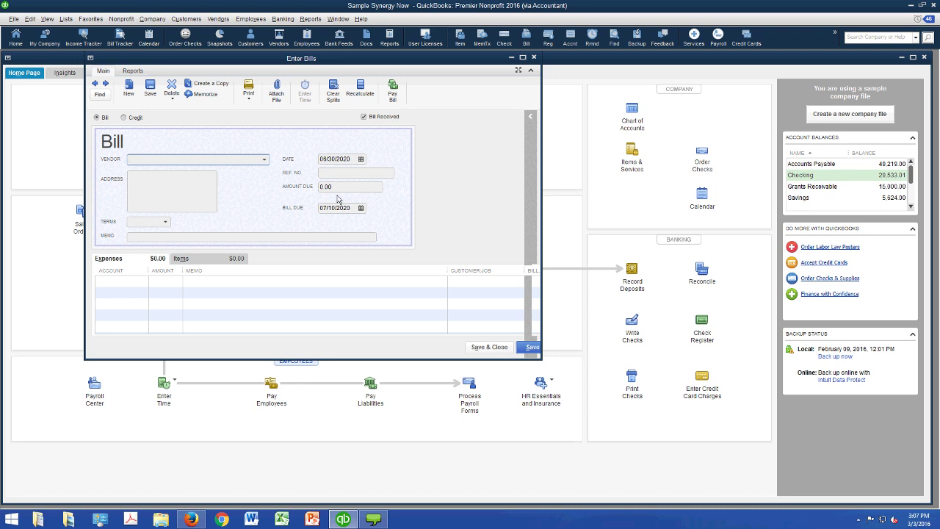
# - Enter vendor Dallas Convention Center, Ref No 359 and amount due 20,000.00
pyautogui.write('Dallas Convention Center')
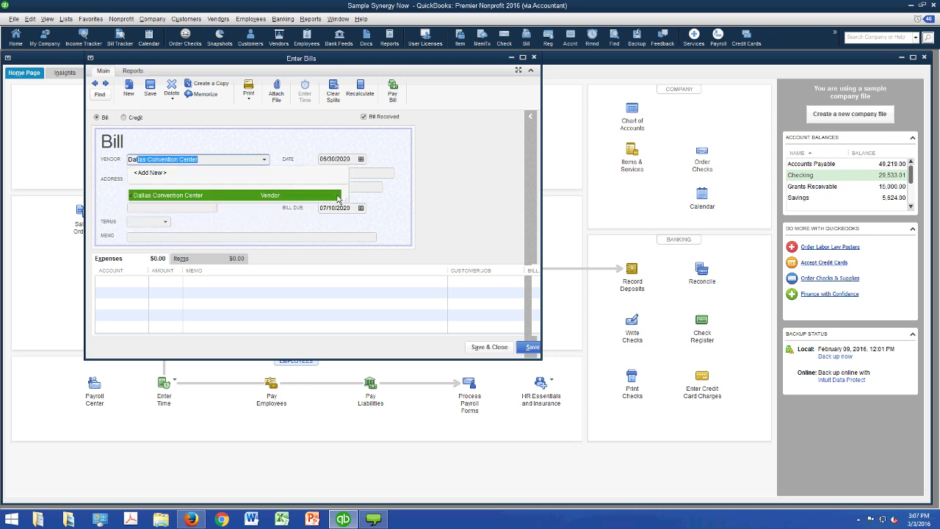
pyautogui.press('Tab')
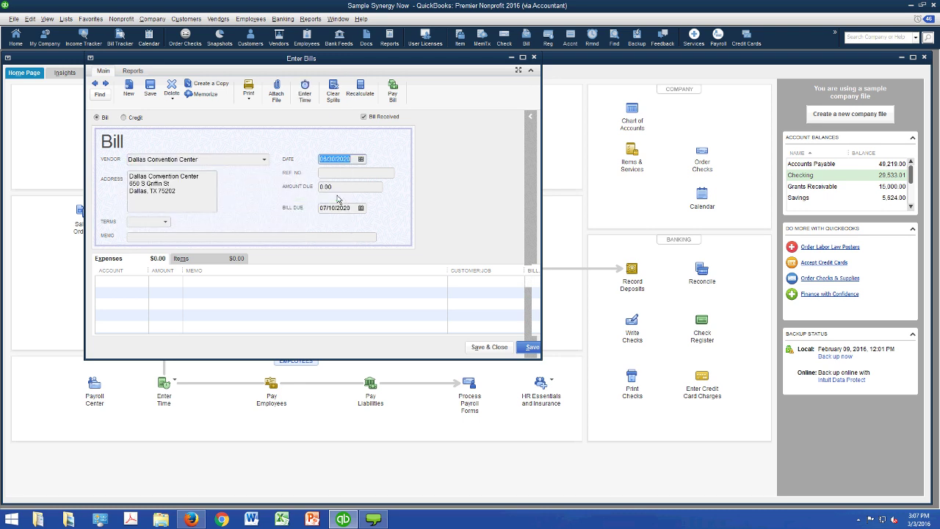
pyautogui.press('Tab')
pyautogui.write('359')
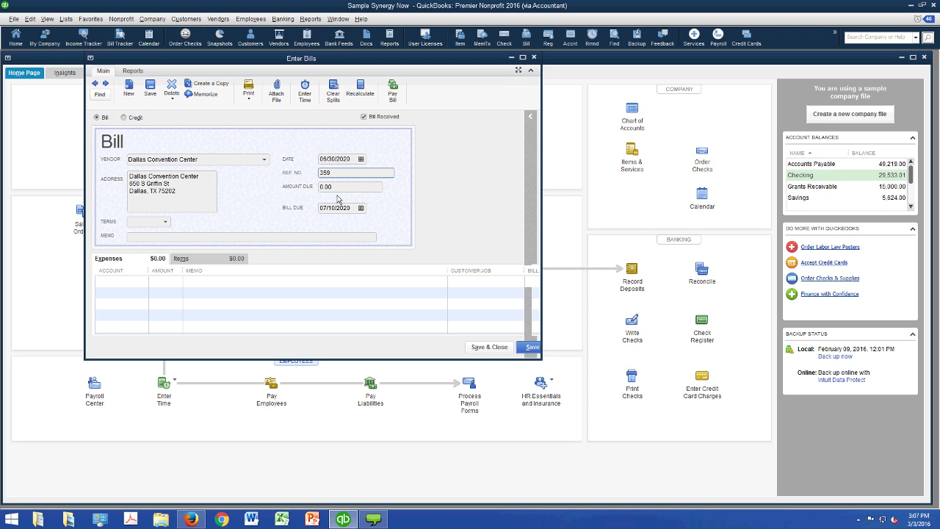
pyautogui.hotkey('shift', 'Home')
pyautogui.moveTo(197, 159); pyautogui.dragTo(128, 163)
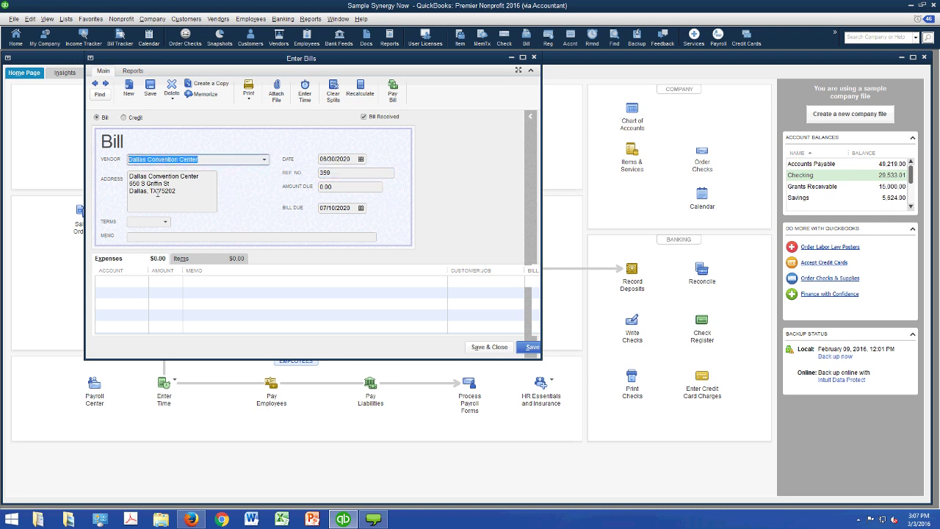
pyautogui.press('Tab')
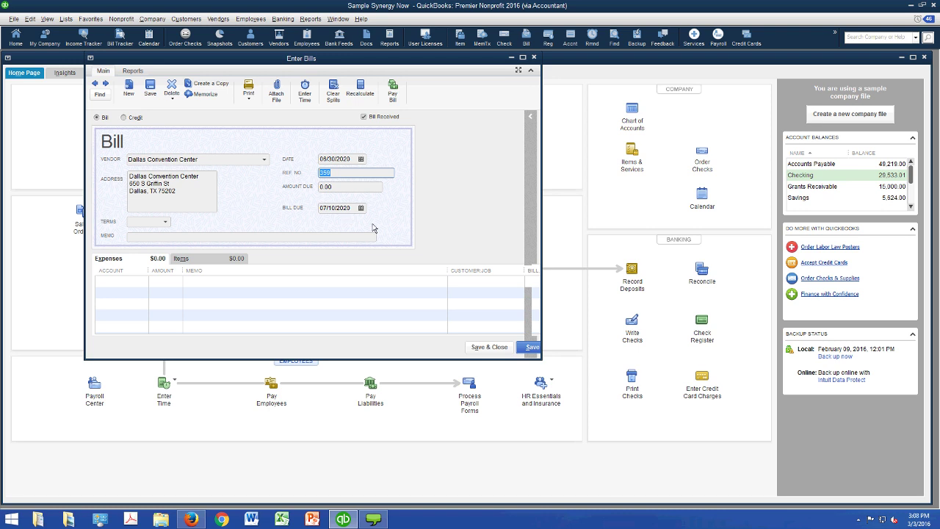
pyautogui.press('Tab')
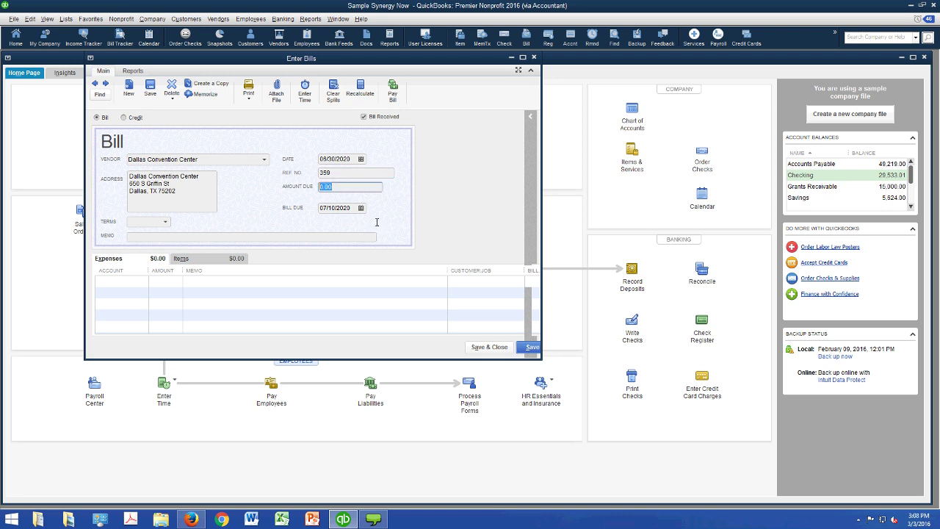
pyautogui.write('20000')
# - Code the expense line to Space Rental with class Synergy Conference
pyautogui.click(158, 334)
pyautogui.write('Space Rental')
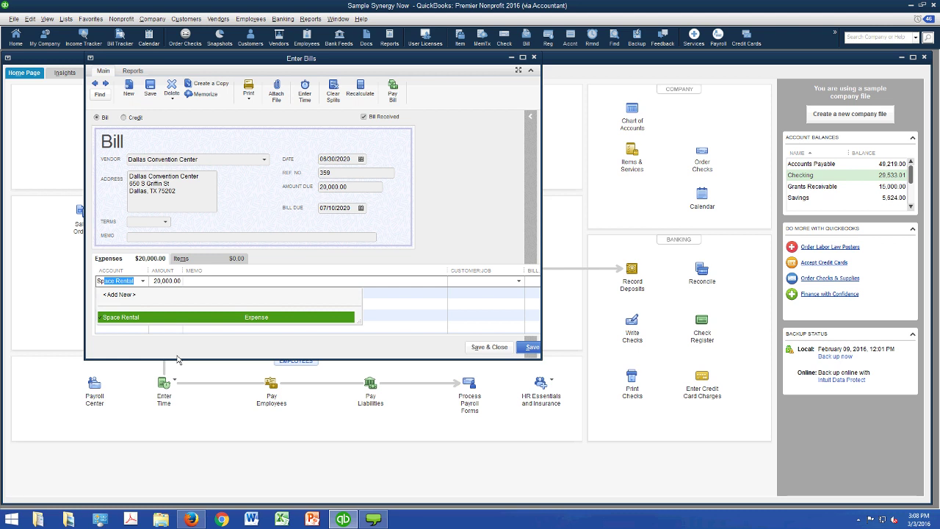
pyautogui.press('Return')
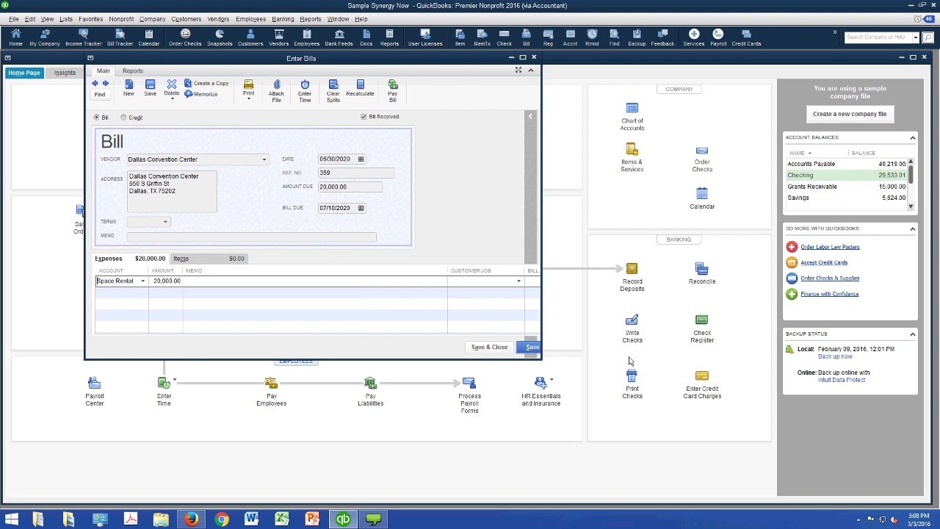
pyautogui.moveTo(539, 352); pyautogui.dragTo(890, 384)
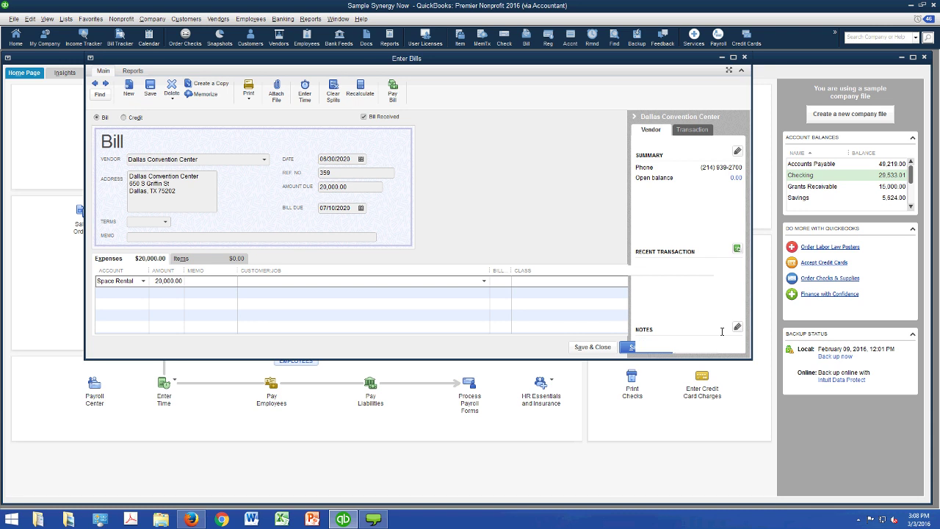
pyautogui.press('Tab')
pyautogui.press('Tab')
pyautogui.write('S')
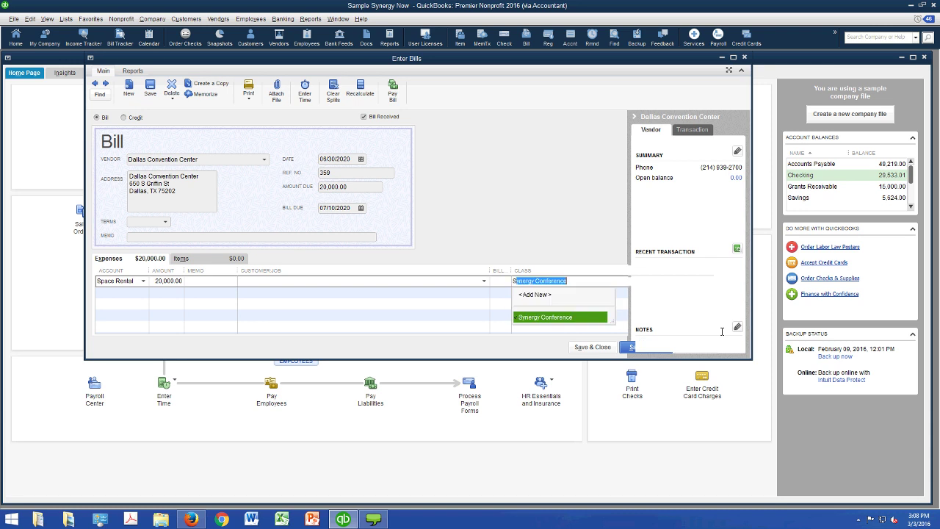
pyautogui.press('Tab')
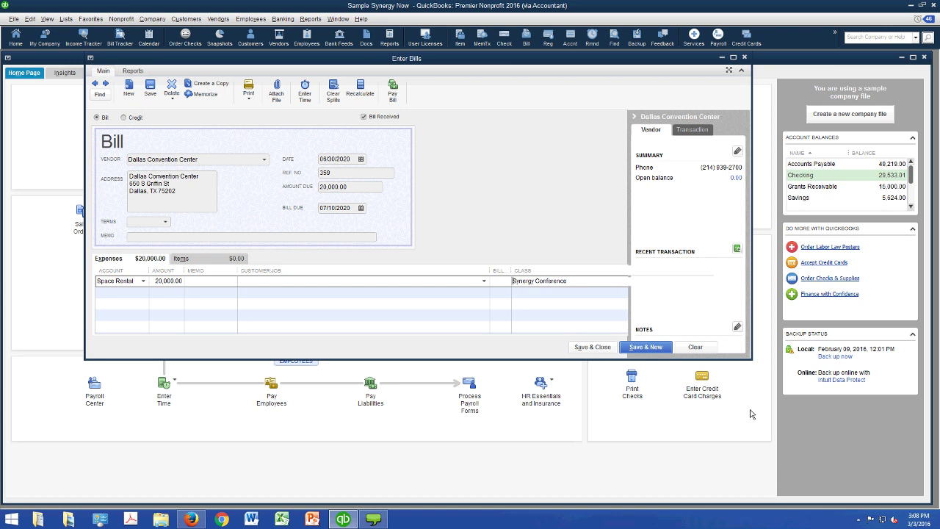
# - Save the convention center bill, then quick-add vendor Ga. Power with amount due 152.00
pyautogui.click(640, 347)
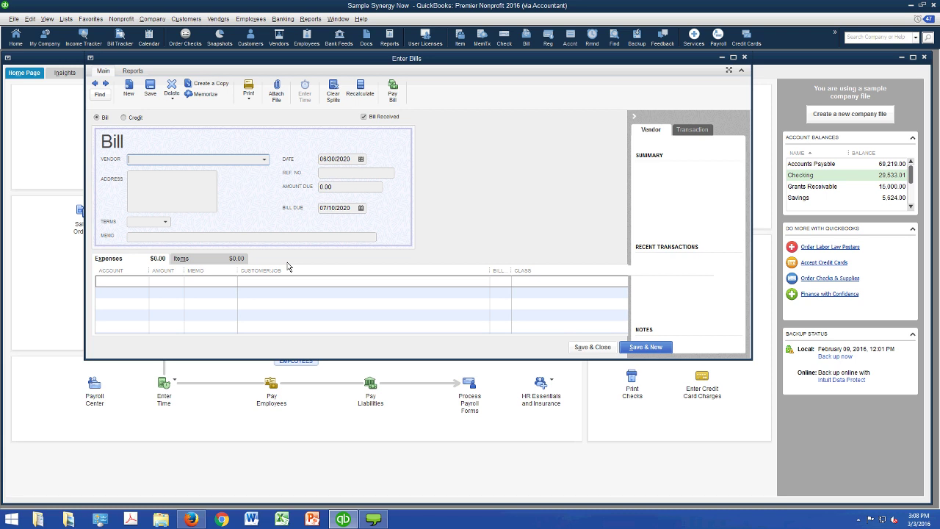
pyautogui.write('Ga')
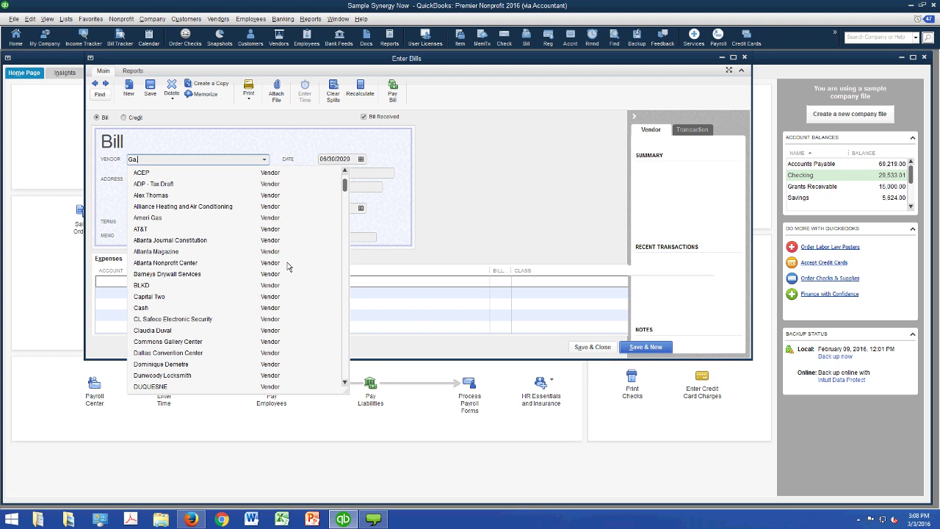
pyautogui.write('. Power')
pyautogui.press('Tab')
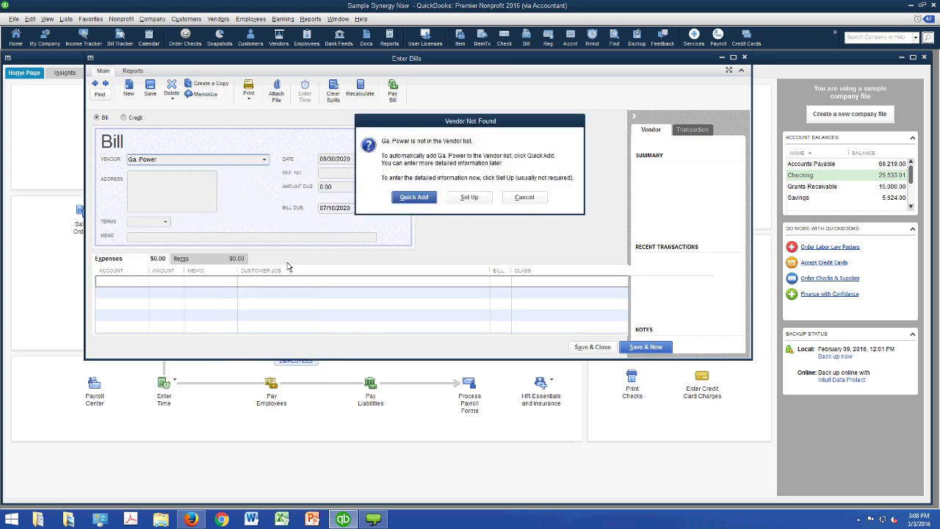
pyautogui.press('Return')
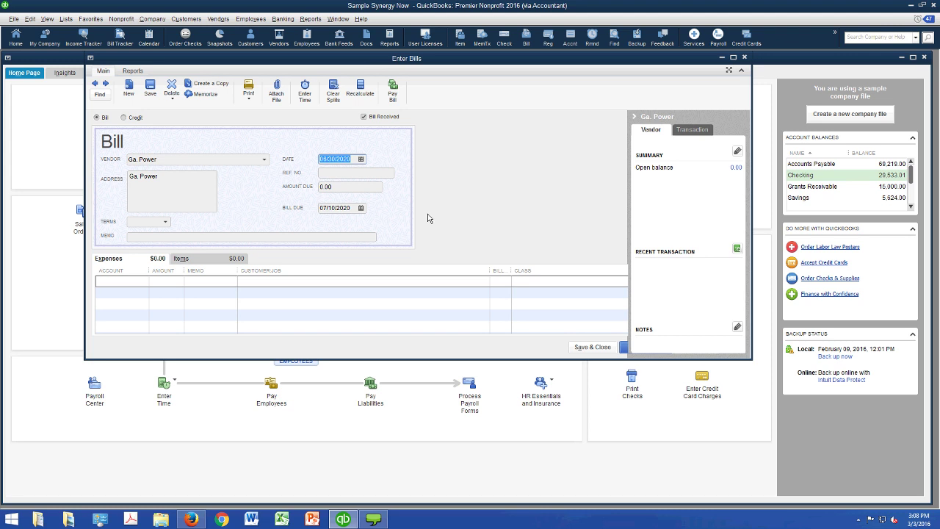
pyautogui.press('Tab')
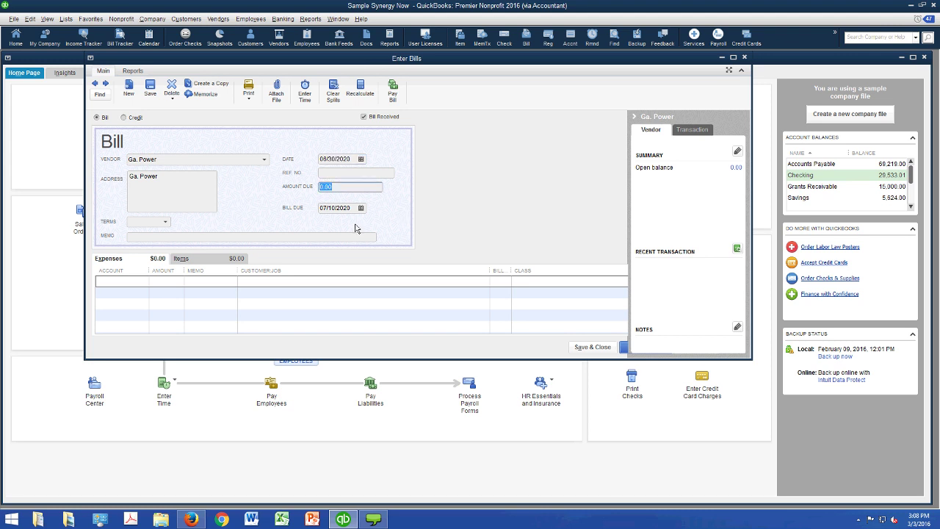
pyautogui.write('152')
pyautogui.press('Tab')
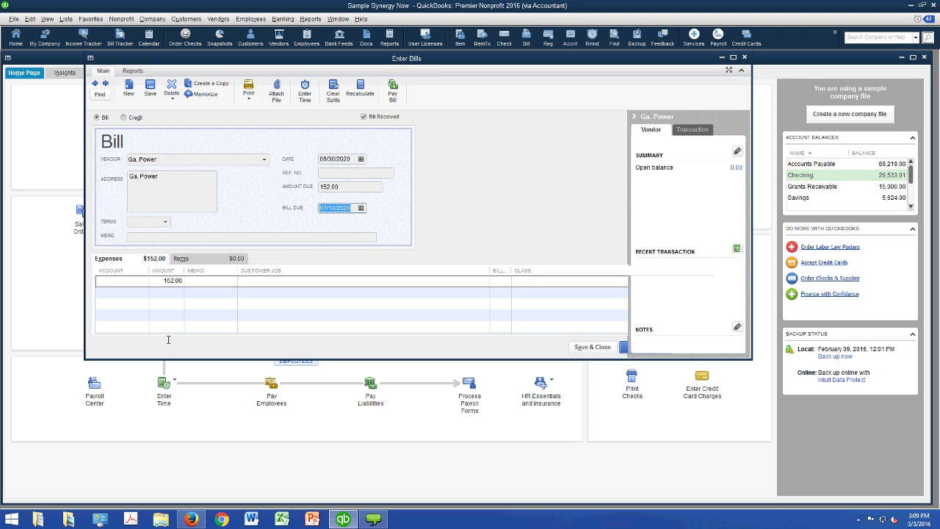
# - Charge the line to Utilities:Electricity, class Go-Green Guidance Center, and begin a second Electricity line
pyautogui.press('Tab')
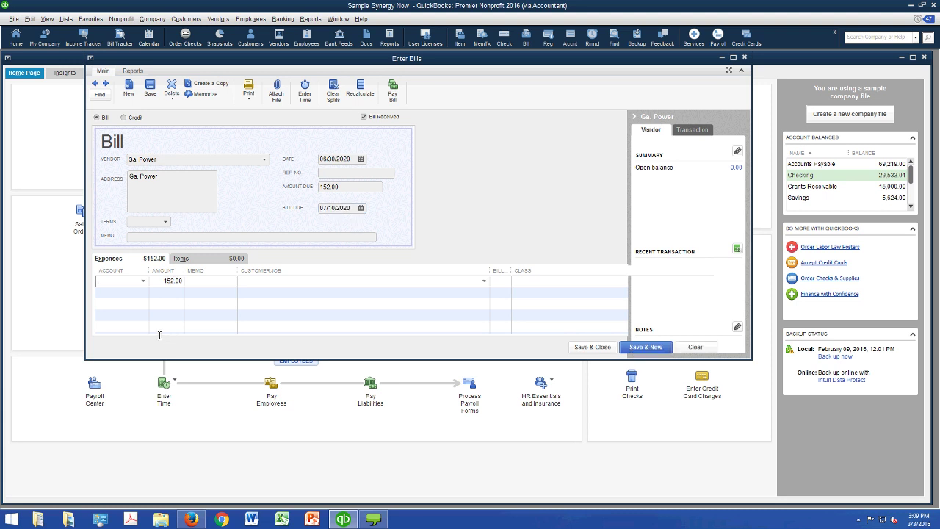
pyautogui.write('elec')
pyautogui.press('Tab')
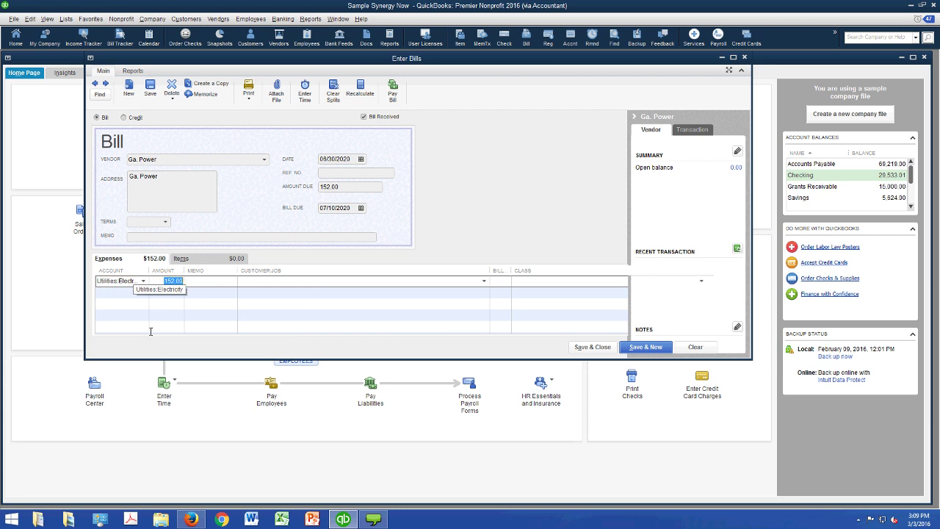
pyautogui.moveTo(151, 331); pyautogui.dragTo(169, 317)
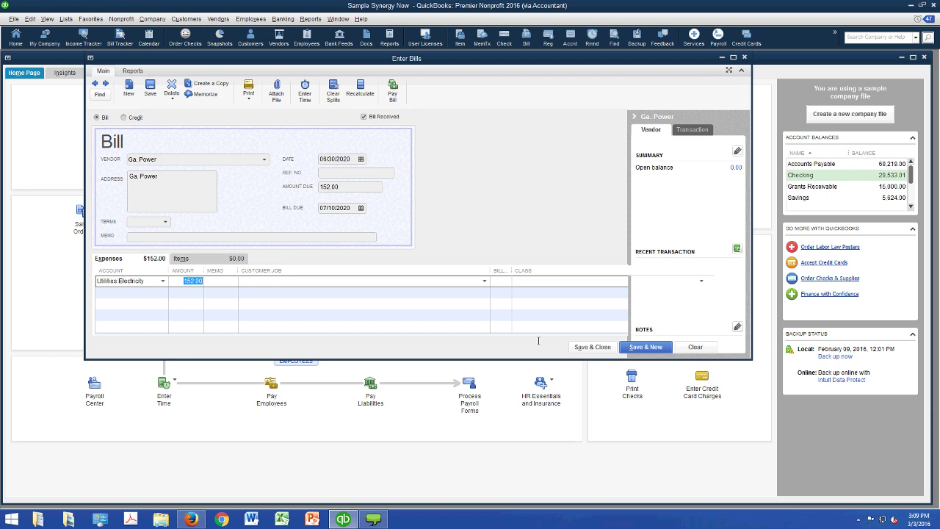
pyautogui.press('Tab')
pyautogui.press('Tab')
pyautogui.press('Tab')
pyautogui.write('G')
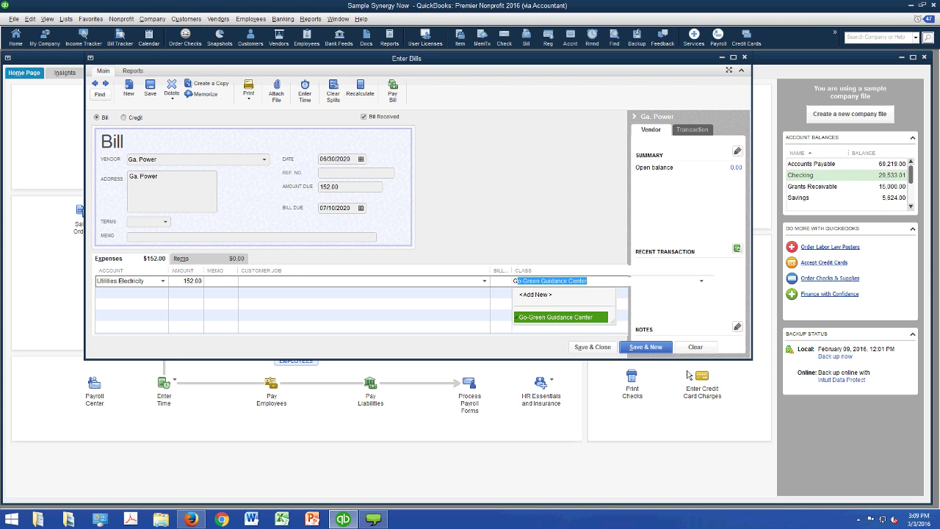
pyautogui.press('Tab')
pyautogui.press('Tab')
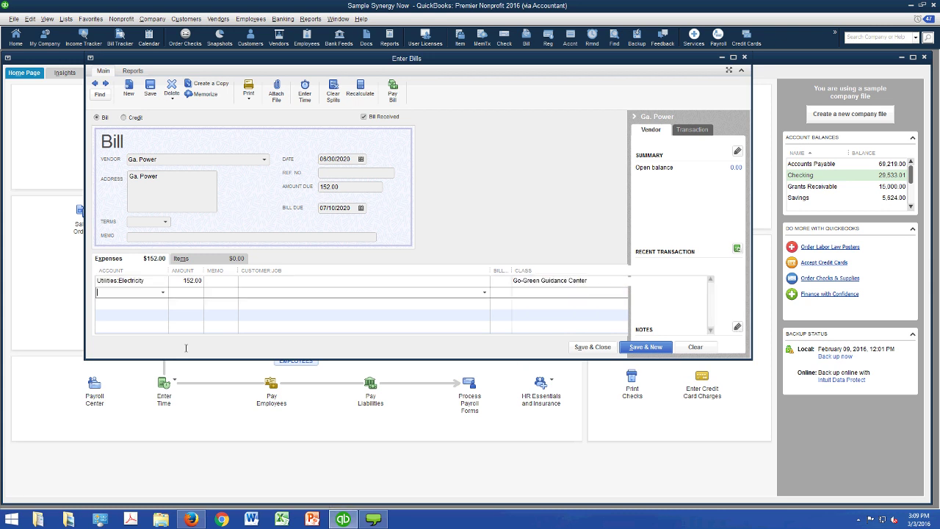
pyautogui.write('el')
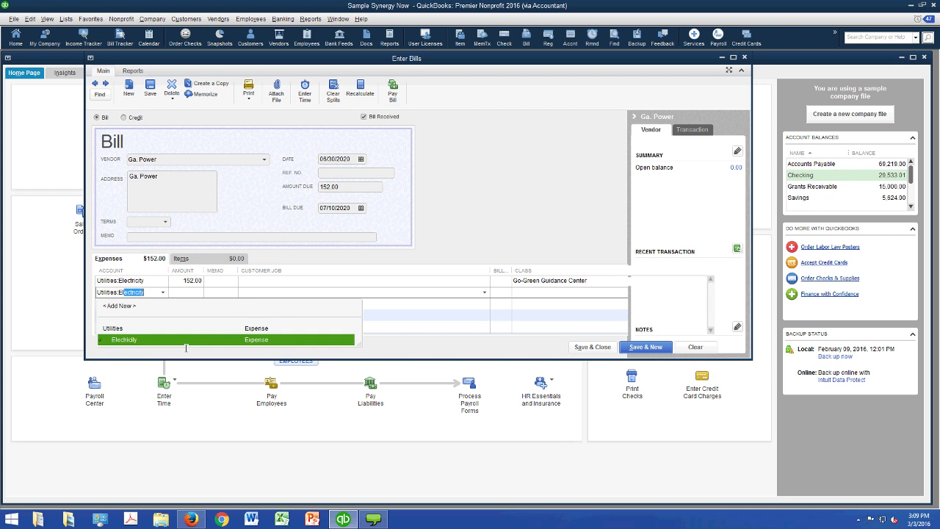
pyautogui.press('Tab')
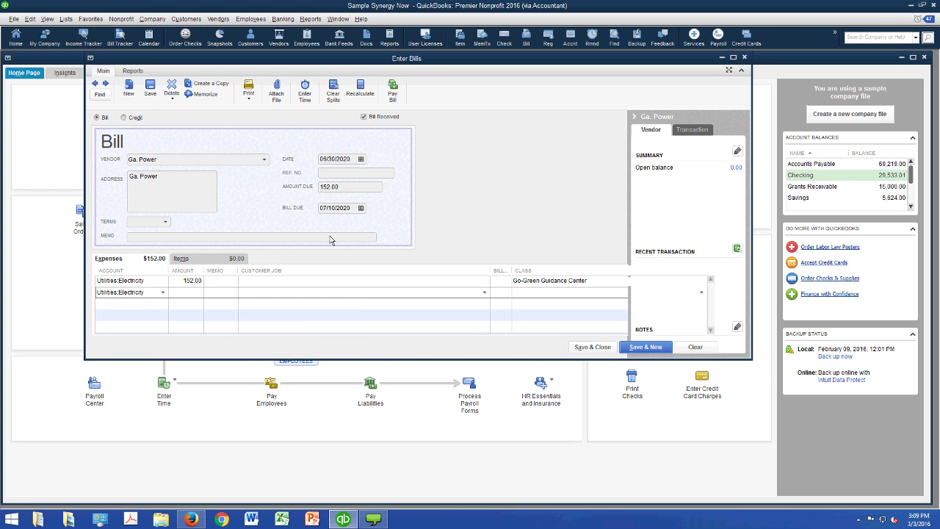
# - Change the amount due to 300.00 and make the first line 240.00 with memo 80%
pyautogui.click(350, 186)
pyautogui.write('3')
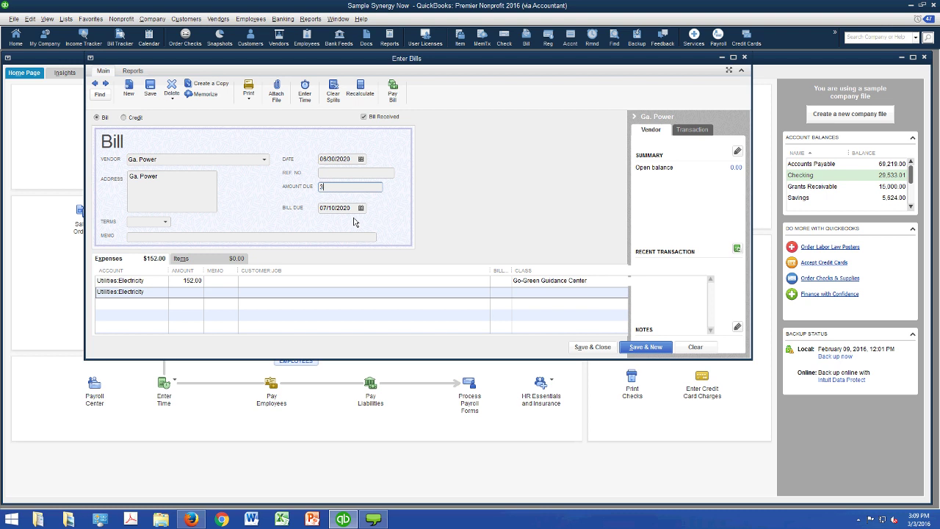
pyautogui.write('00')
pyautogui.press('Tab')
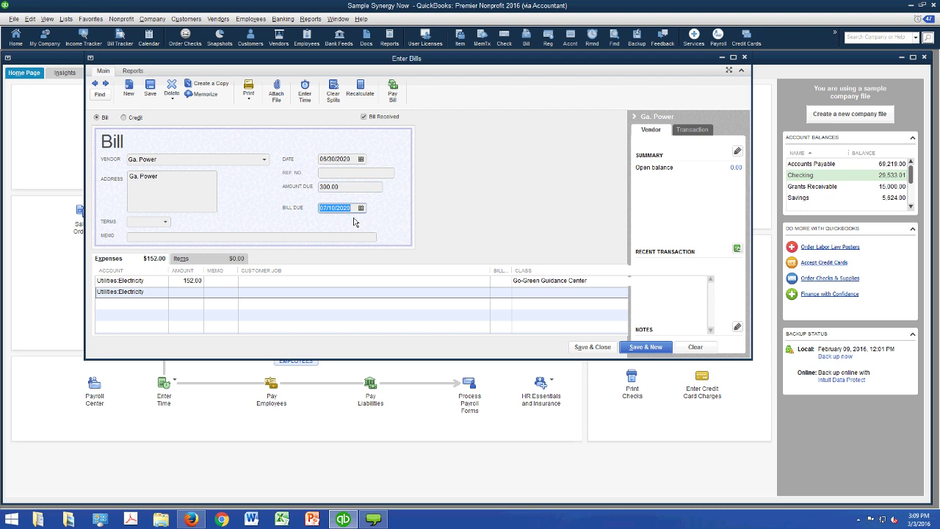
pyautogui.press('Tab')
pyautogui.press('Tab')
pyautogui.press('Tab')
pyautogui.press('Tab')
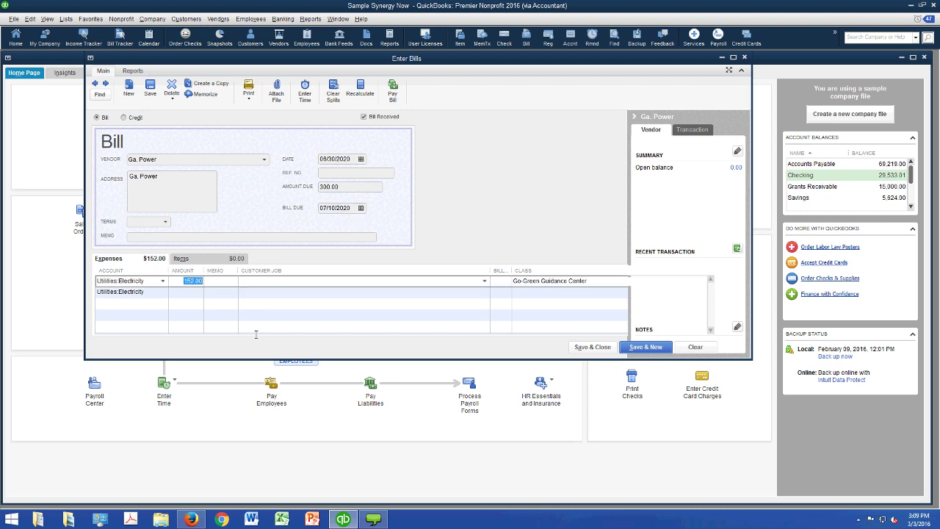
pyautogui.write('300')
pyautogui.press('Tab')
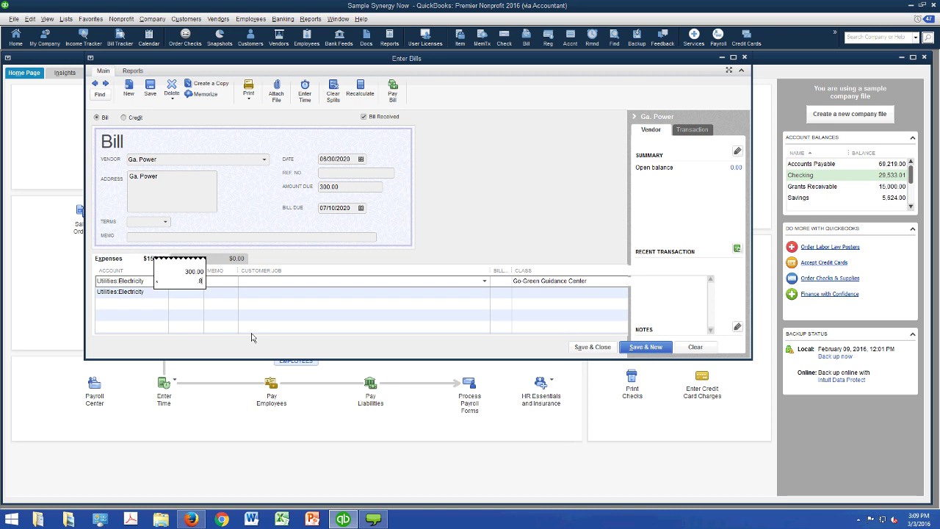
pyautogui.press('Tab')
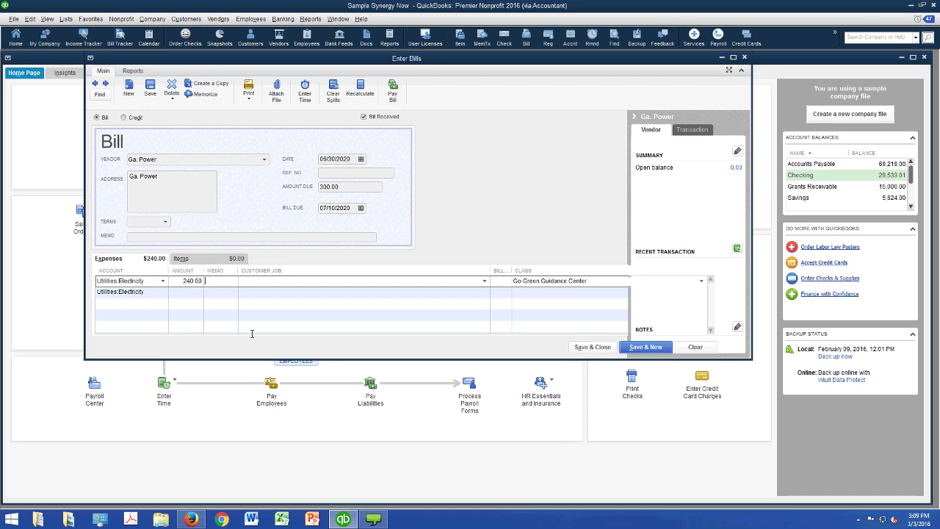
pyautogui.write('80%')
pyautogui.press('Tab')
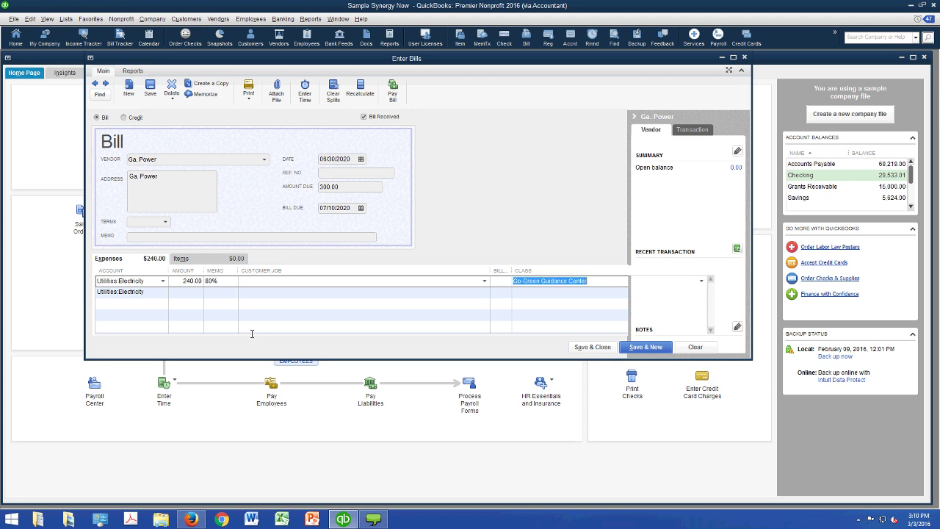
# - Add a second Utilities:Electricity line of 60.00, memo 20%, class Administrative
pyautogui.press('Tab')
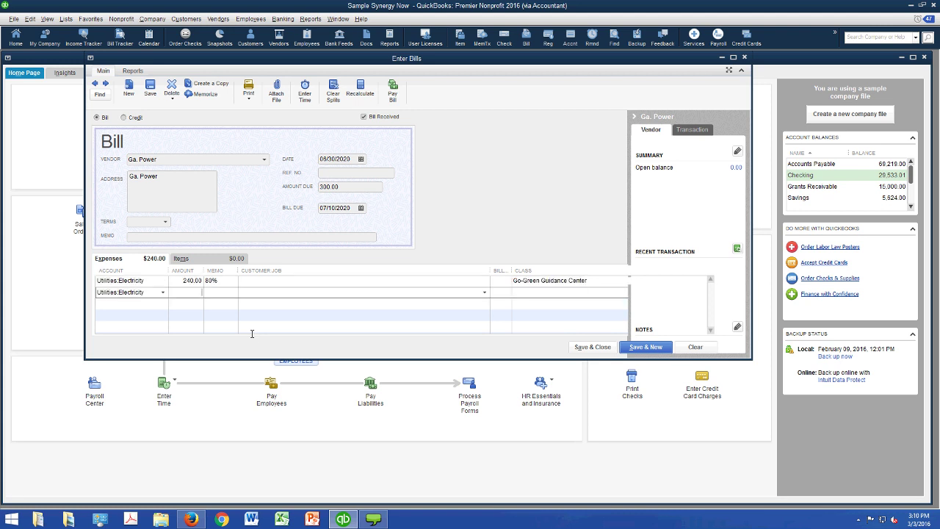
pyautogui.write('60')
pyautogui.press('Tab')
pyautogui.write('2-%')
pyautogui.hotkey('shift', 'Tab')
pyautogui.write('20%')
pyautogui.press('Tab')
pyautogui.press('Tab')
pyautogui.write('a')
pyautogui.press('Tab')
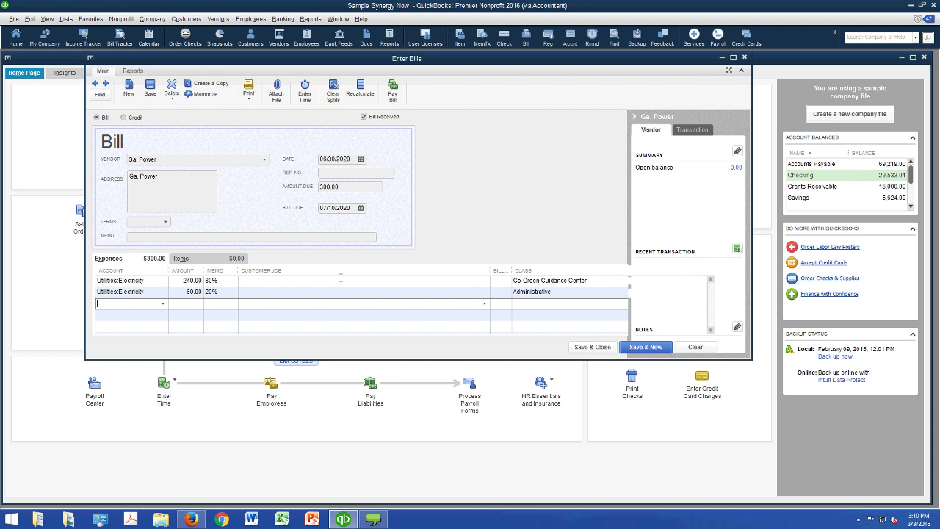
# - Enter Ref No 7557 and save and close the Ga. Power bill
pyautogui.click(370, 173)
pyautogui.write('7557')
pyautogui.hotkey('alt', 'a')
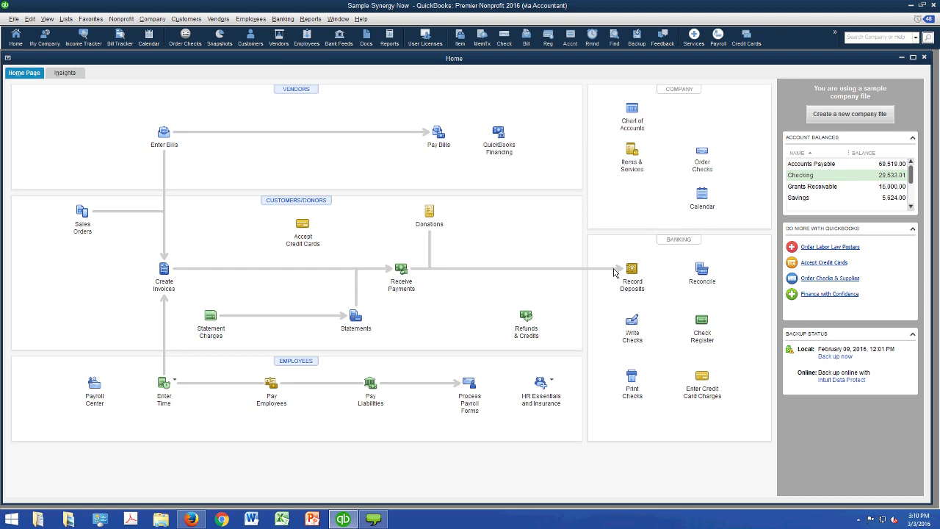
# - Run the Unpaid Bills Detail report from Reports > Vendors & Payables
pyautogui.click(310, 18)
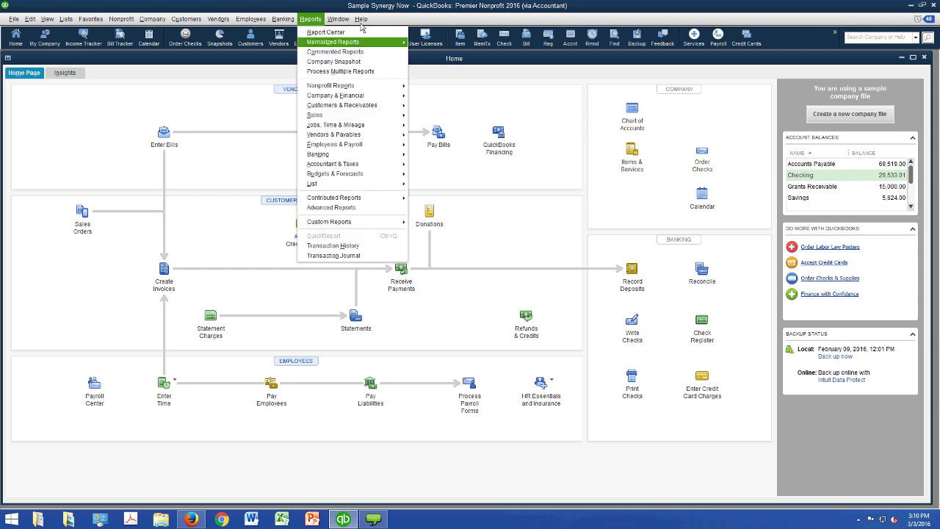
pyautogui.moveTo(405, 160)
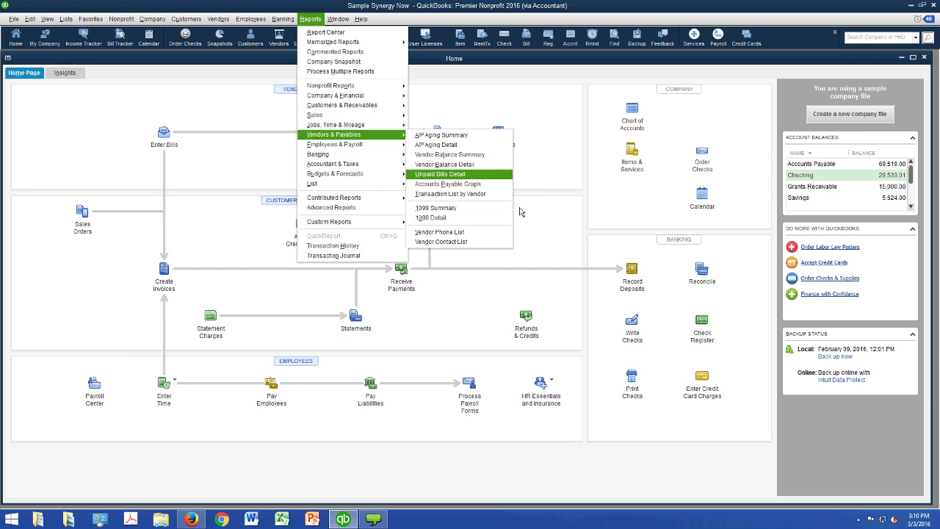
pyautogui.press('Return')
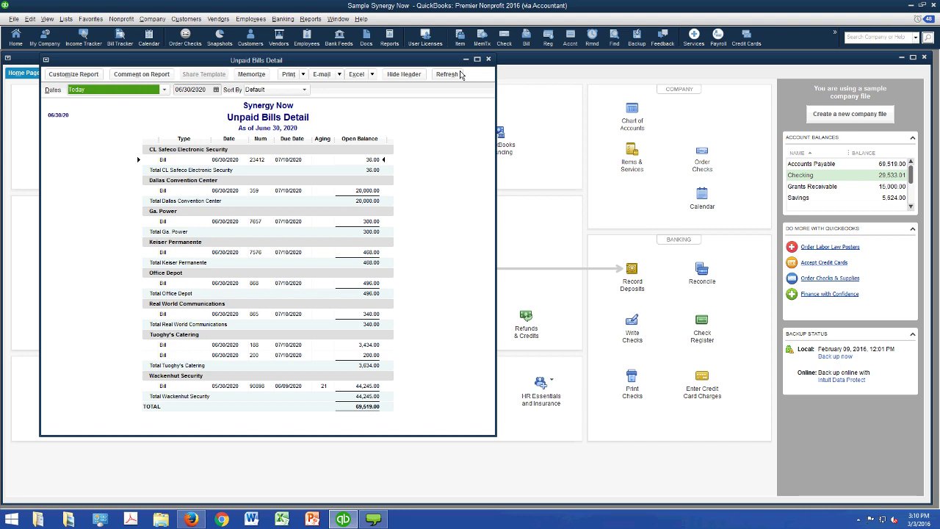
pyautogui.moveTo(461, 65); pyautogui.dragTo(474, 197)
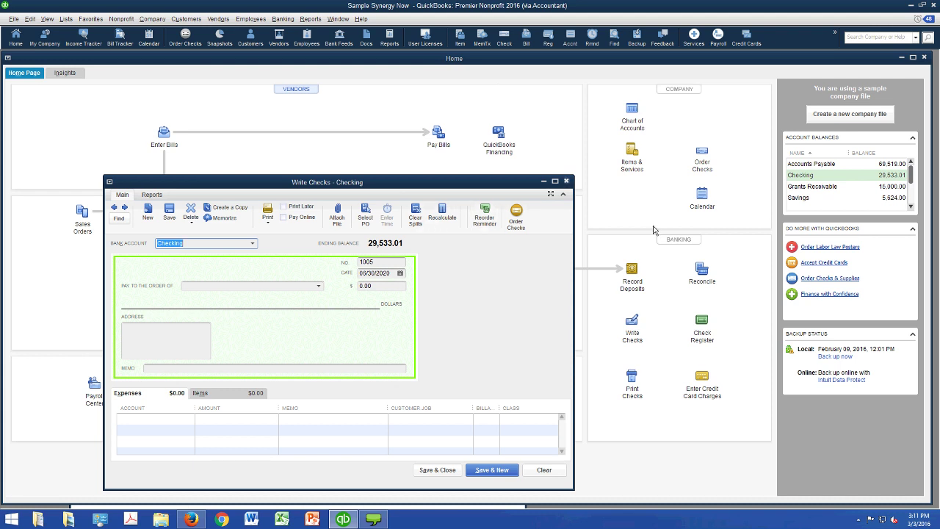
# - Close the blank check form
pyautogui.press('Escape')
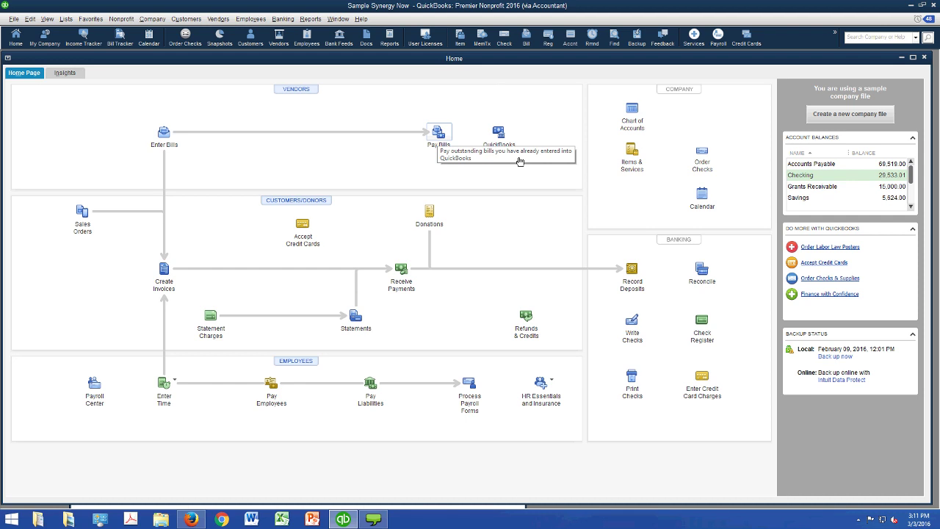
# - Start Pay Bills from Checking and mark the 20,000.00 Dallas Convention Center bill
pyautogui.click(519, 160)
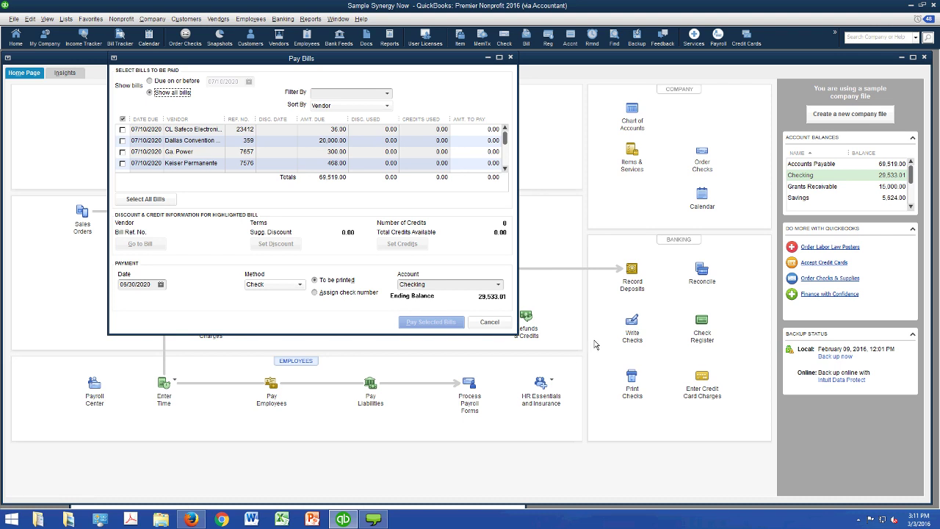
pyautogui.hotkey('alt', 'Down')
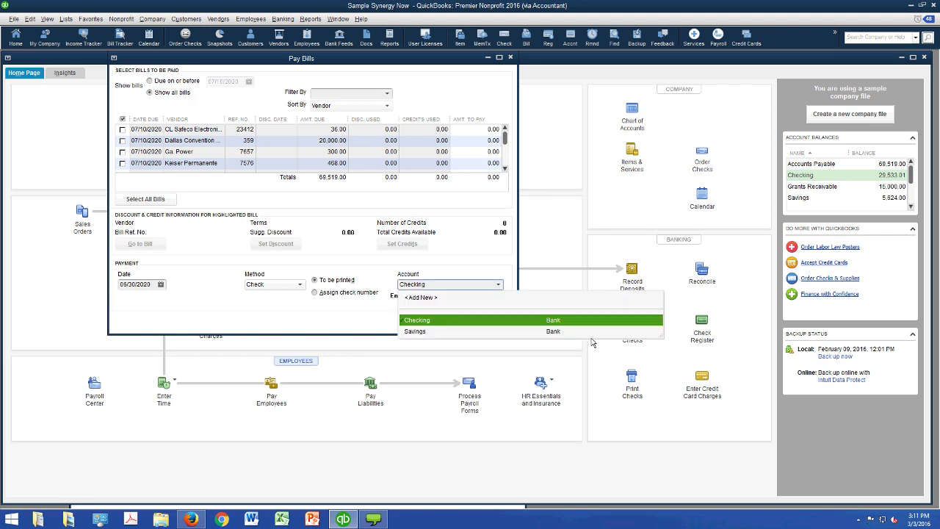
pyautogui.press('Return')
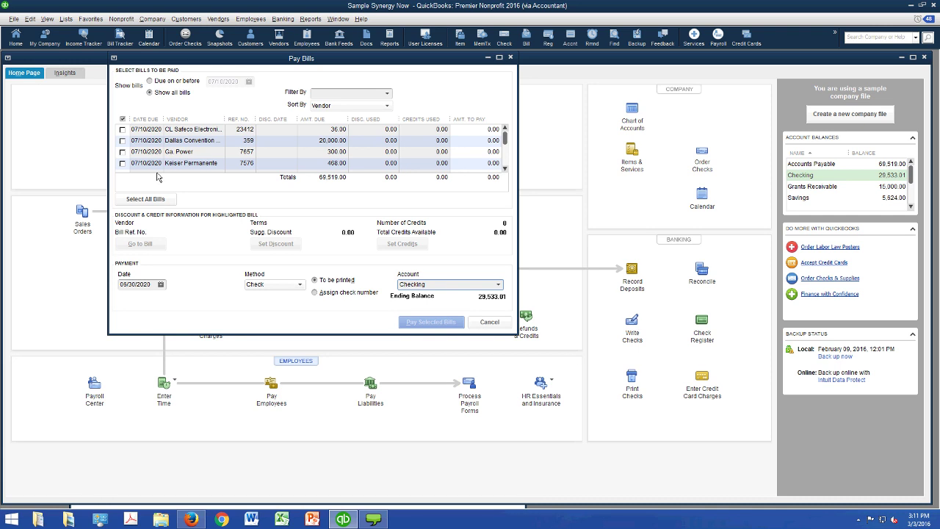
pyautogui.click(146, 140)
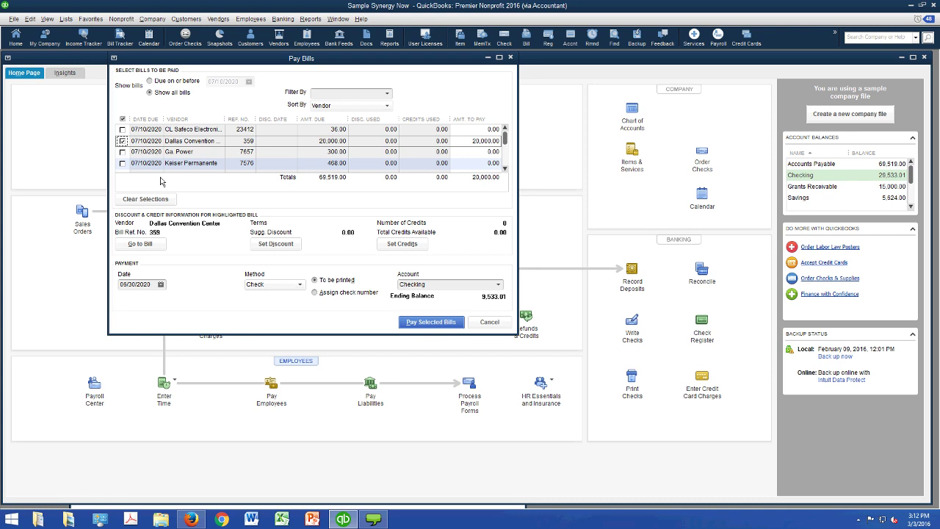
# - Mark the Ga. Power bill and both Tuoghy's Catering bills, refs 188 and 200
pyautogui.press('Down')
pyautogui.press('space')
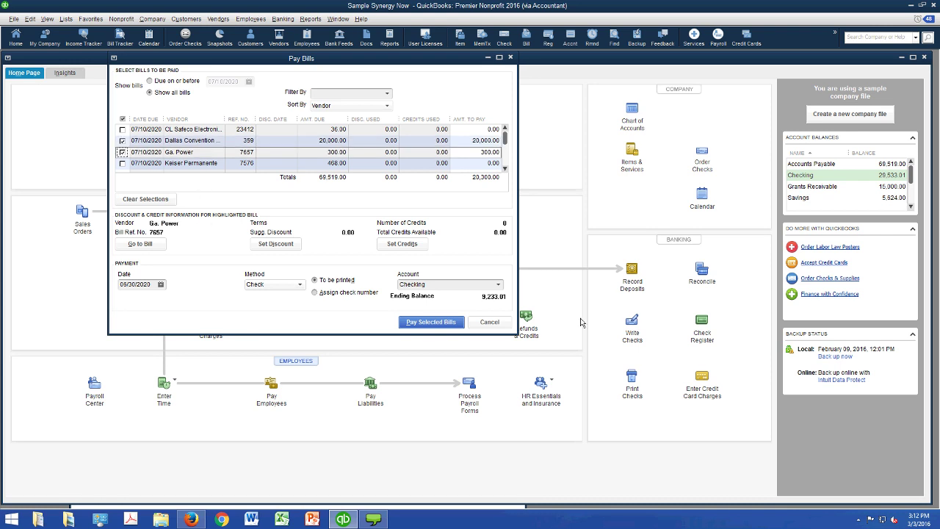
pyautogui.scroll(-5, 597, 206)
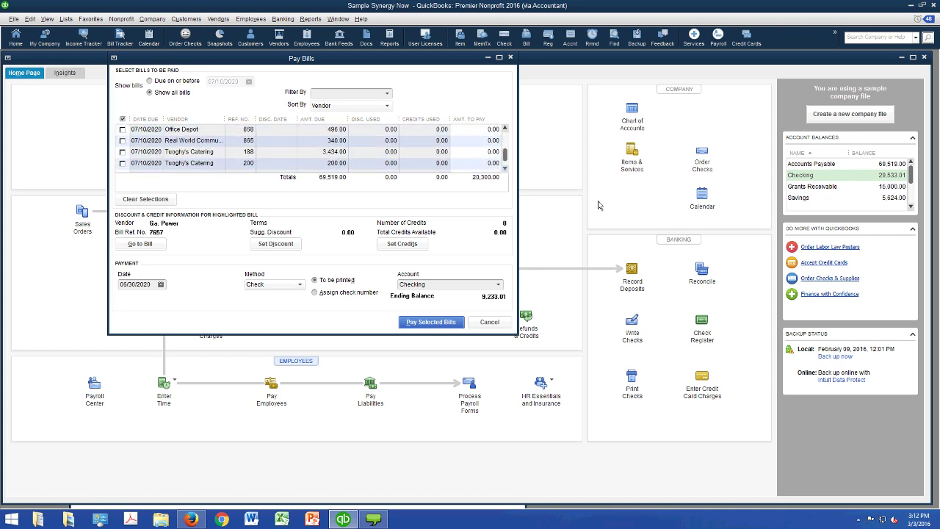
pyautogui.scroll(-1, 587, 209)
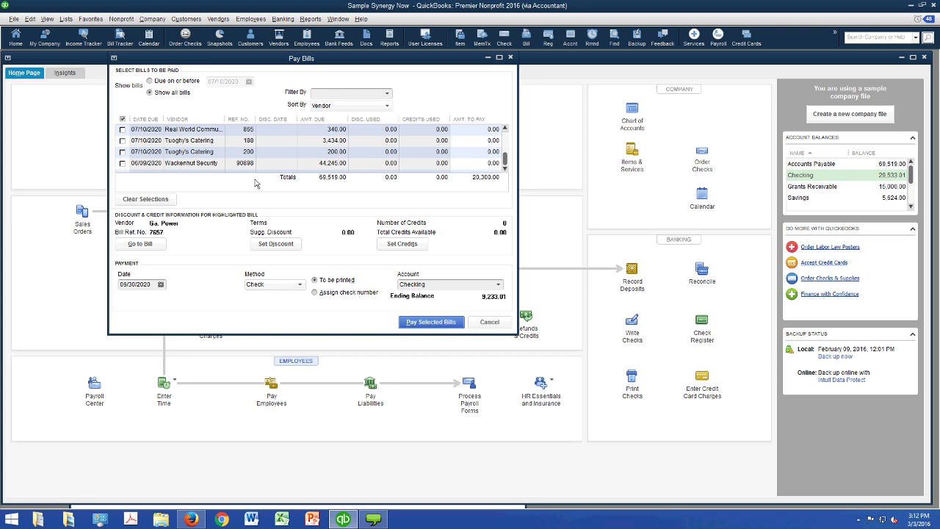
pyautogui.click(123, 140)
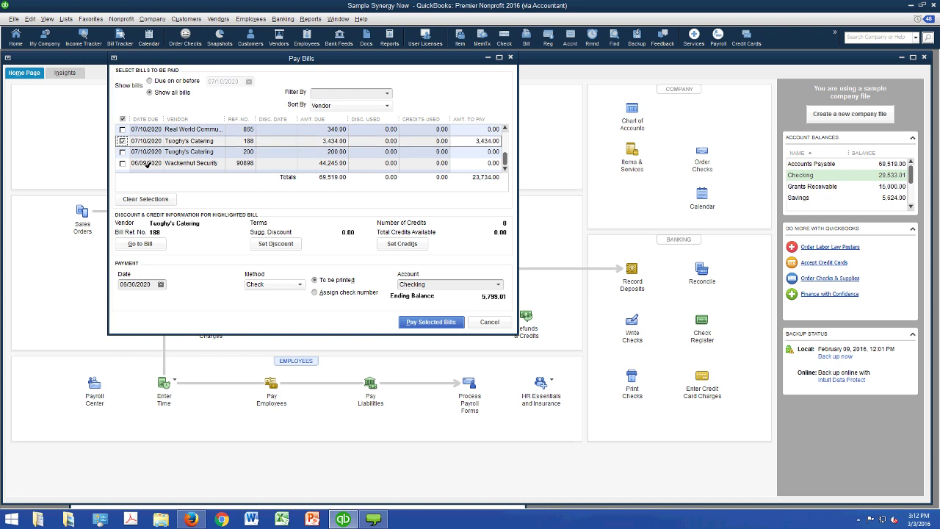
pyautogui.click(123, 151)
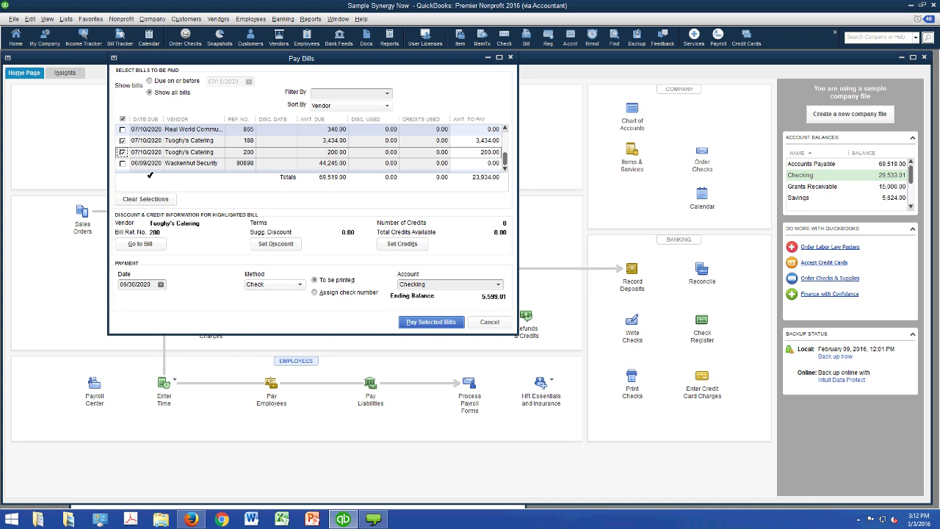
pyautogui.press('space')
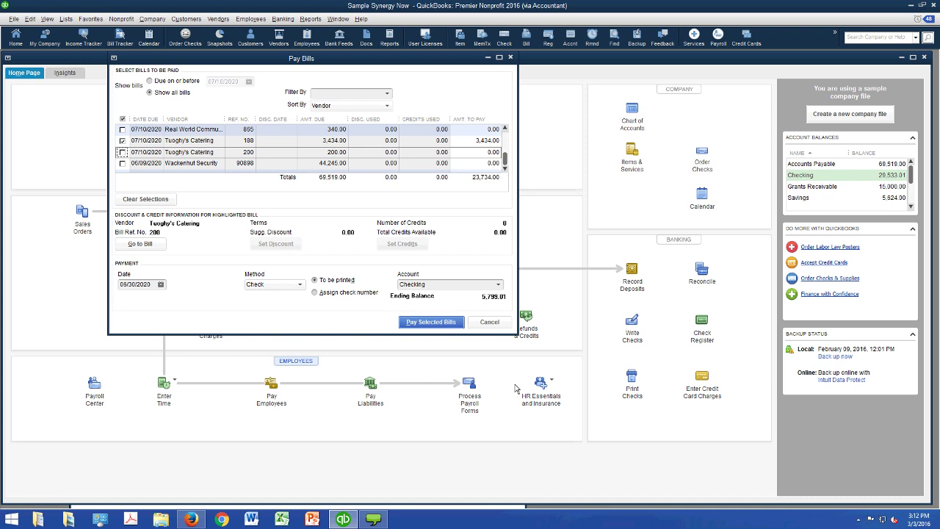
pyautogui.press('space')
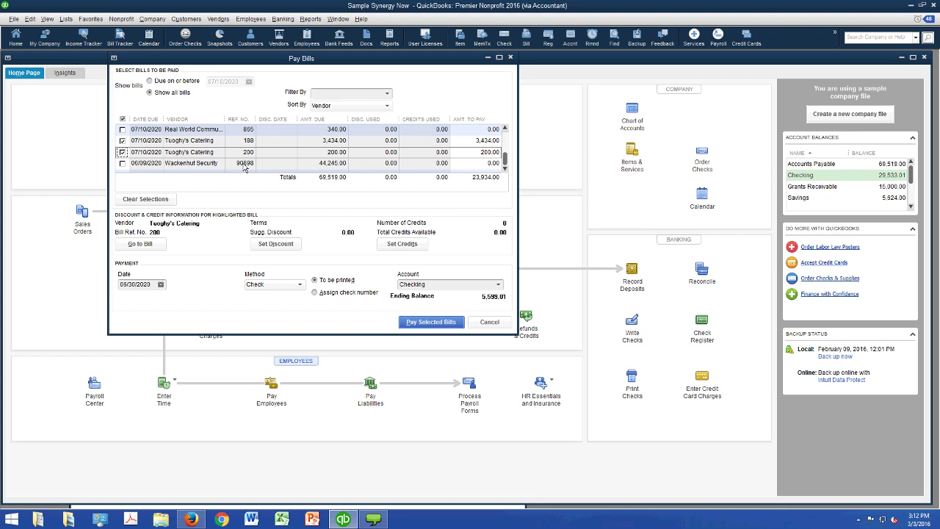
# - Mark the Wackenhut Security bill with a partial payment of 4,000.00
pyautogui.press('Down')
pyautogui.press('space')
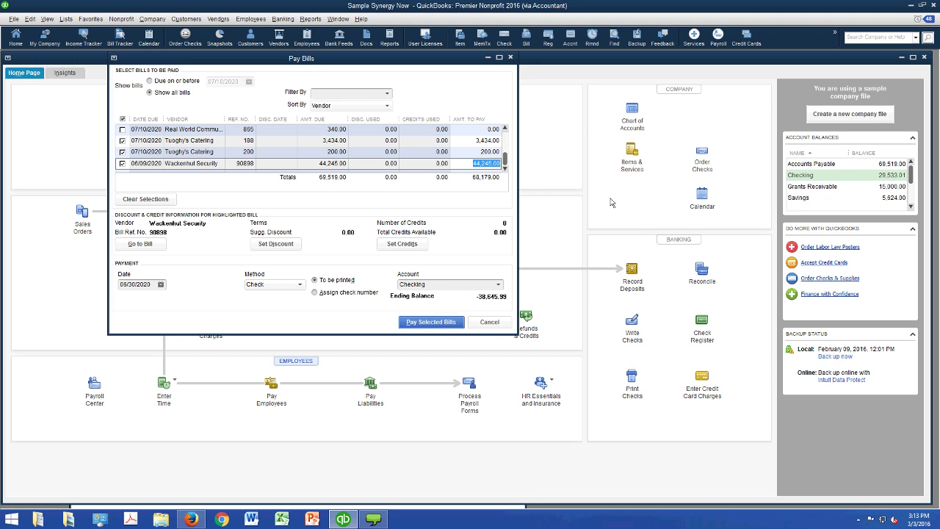
pyautogui.write('4000')
pyautogui.press('Tab')
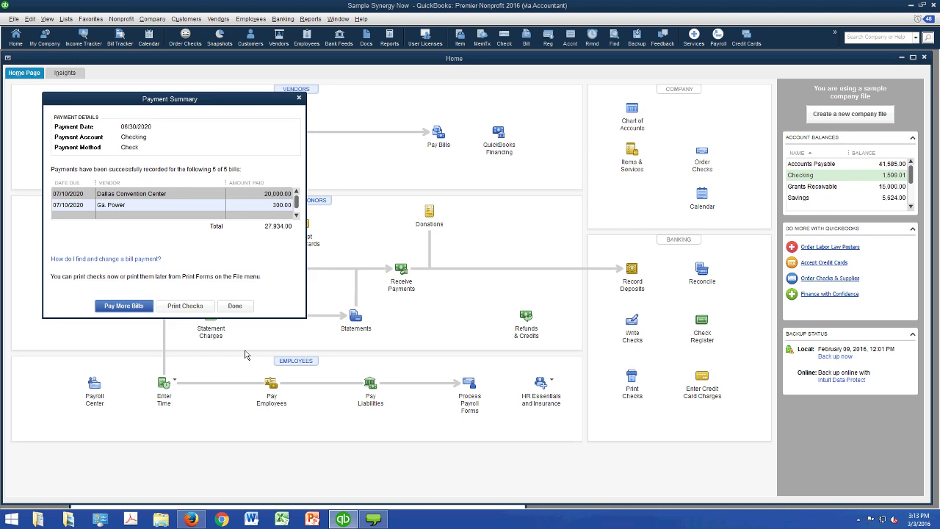
# - Select all 13 waiting checks from Checking for printing, starting at check number 1001
pyautogui.click(185, 305)
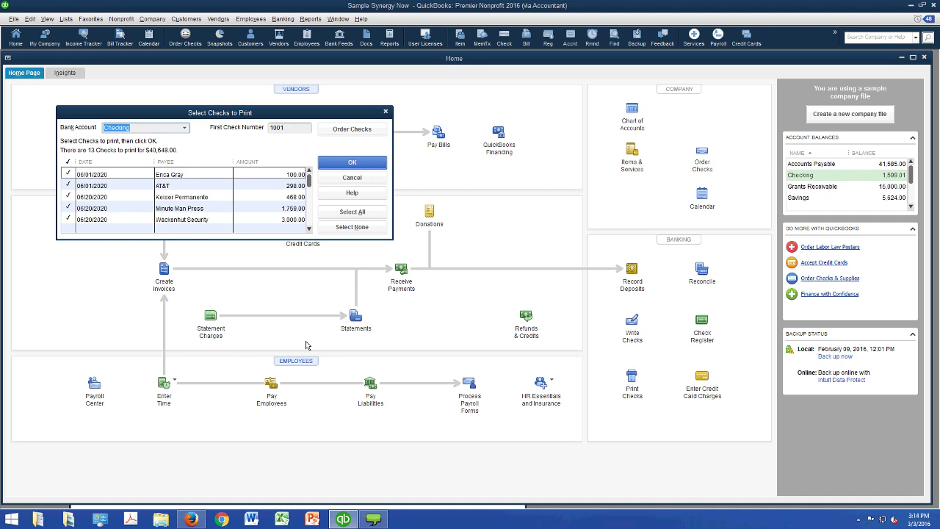
pyautogui.press('Tab')
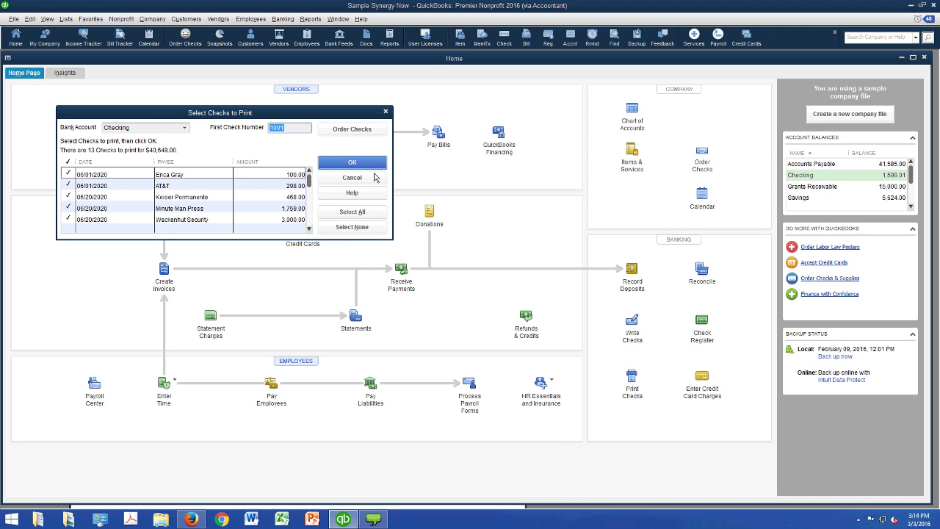
pyautogui.press('Return')
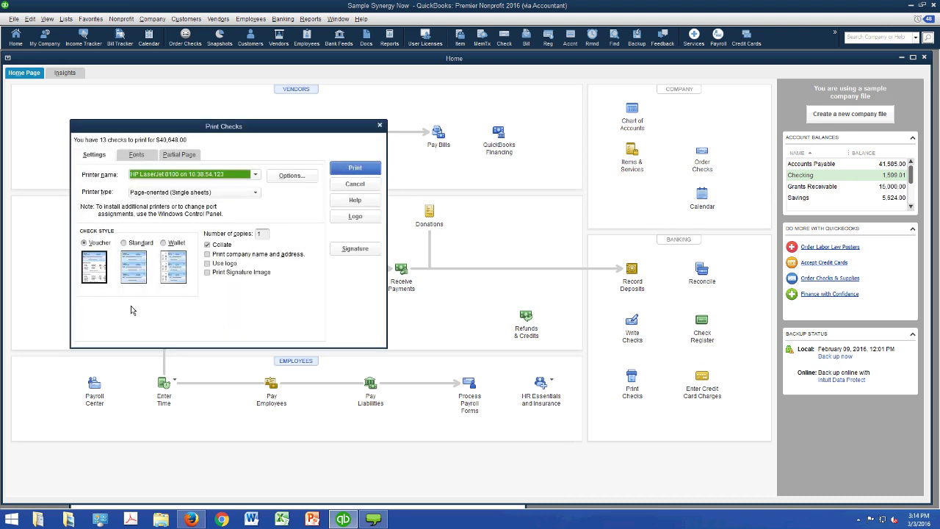
# - Try the Wallet, Standard and Voucher check styles, then cancel without printing
pyautogui.click(173, 266)
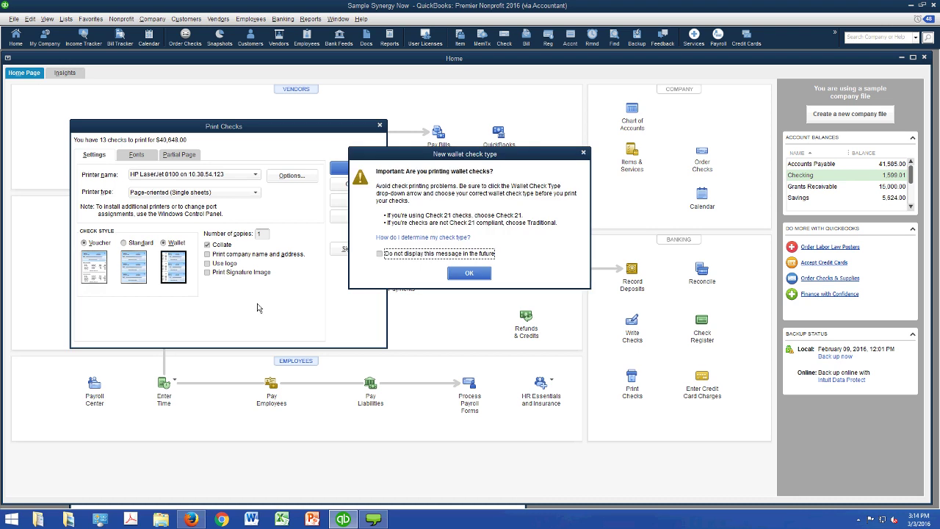
pyautogui.press('Return')
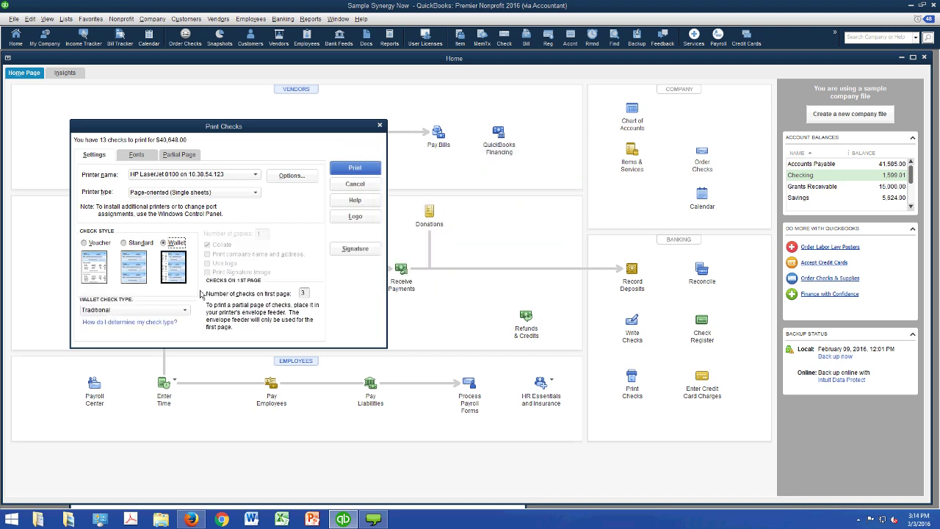
pyautogui.click(134, 268)
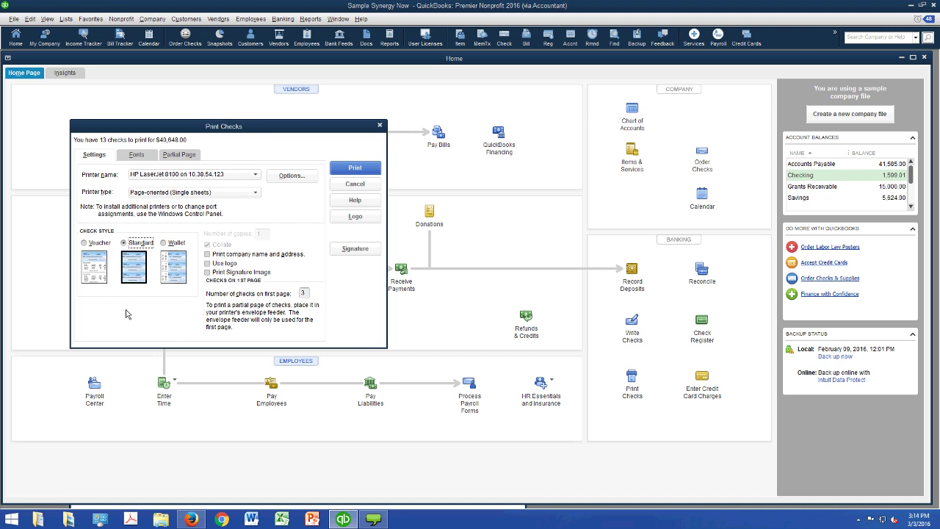
pyautogui.click(100, 280)
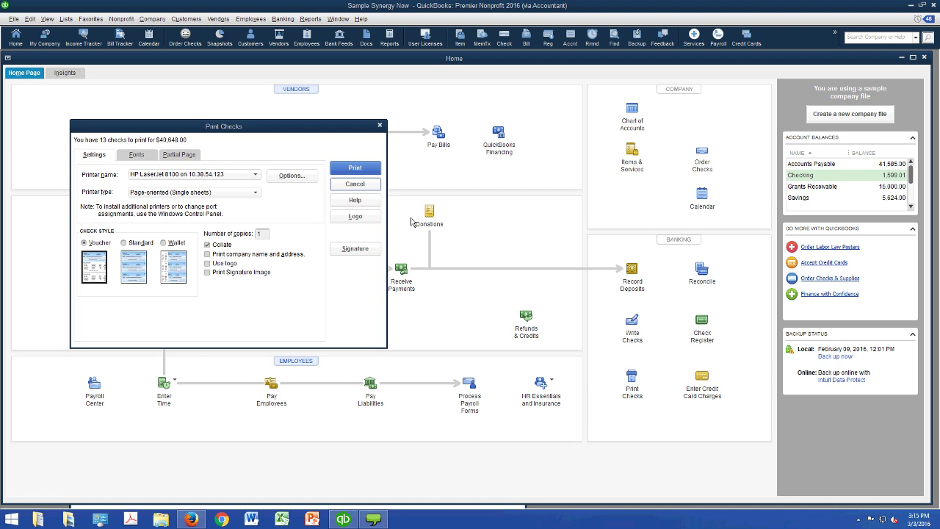
pyautogui.press('Escape')
pyautogui.press('Escape')
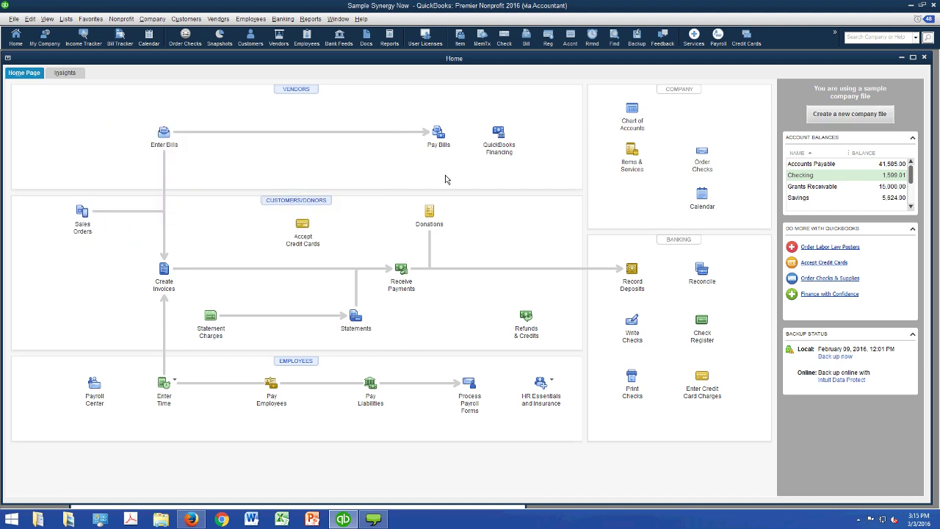
# - Reopen Pay Bills, mark the Keiser Permanente and Office Depot bills, and assign check numbers manually
pyautogui.click(438, 132)
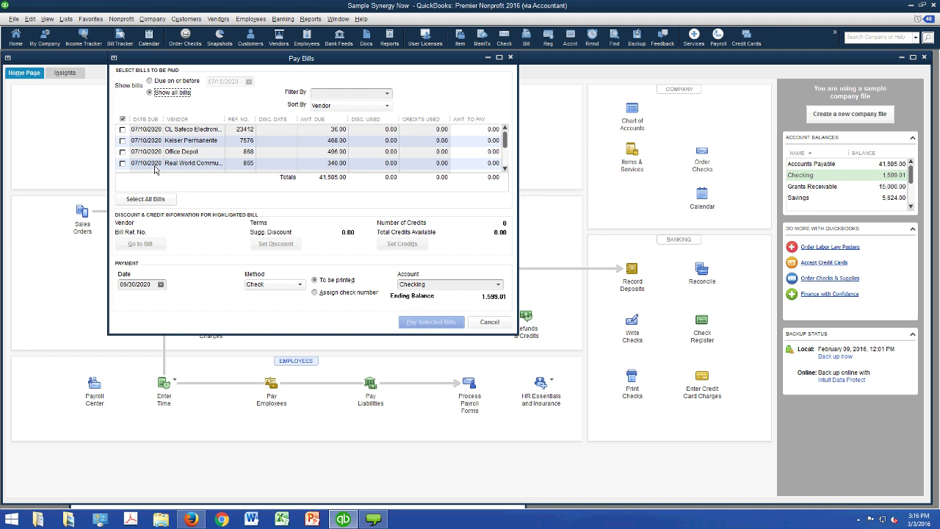
pyautogui.press('space')
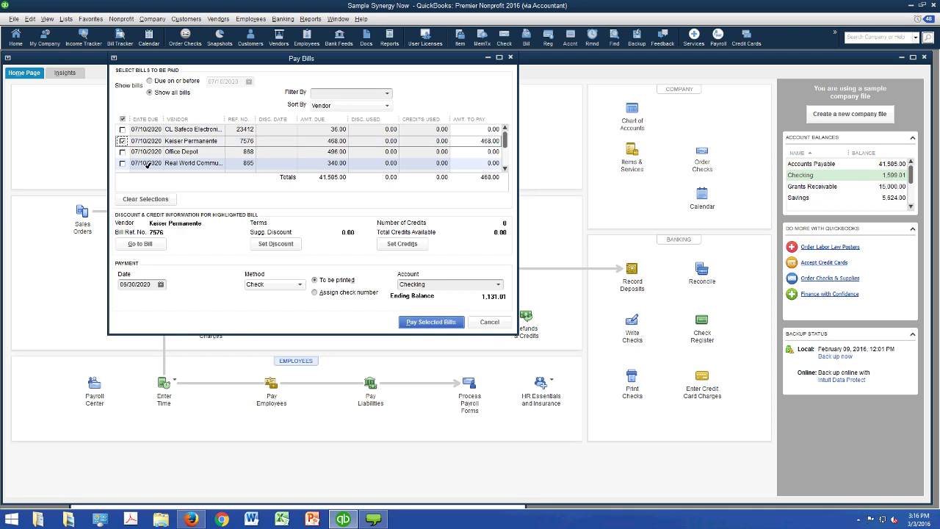
pyautogui.press('Down')
pyautogui.press('space')
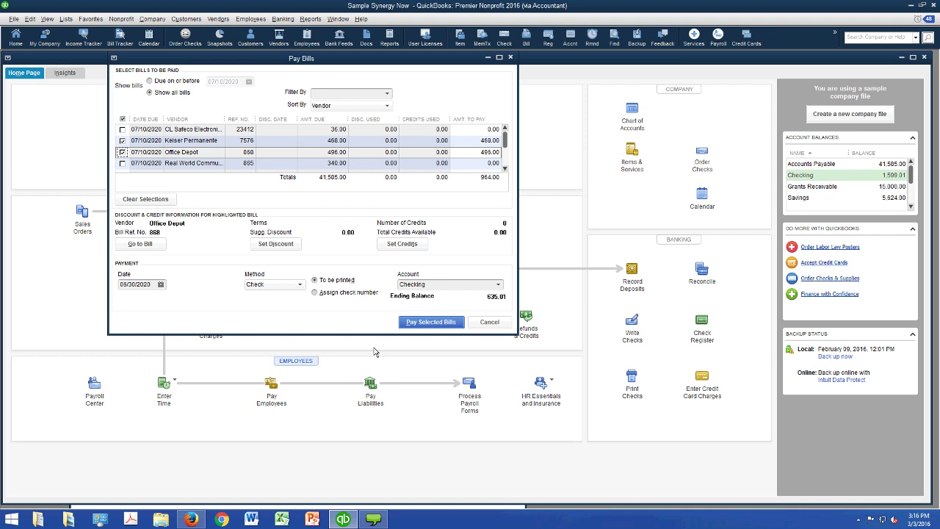
pyautogui.hotkey('alt', 'a')
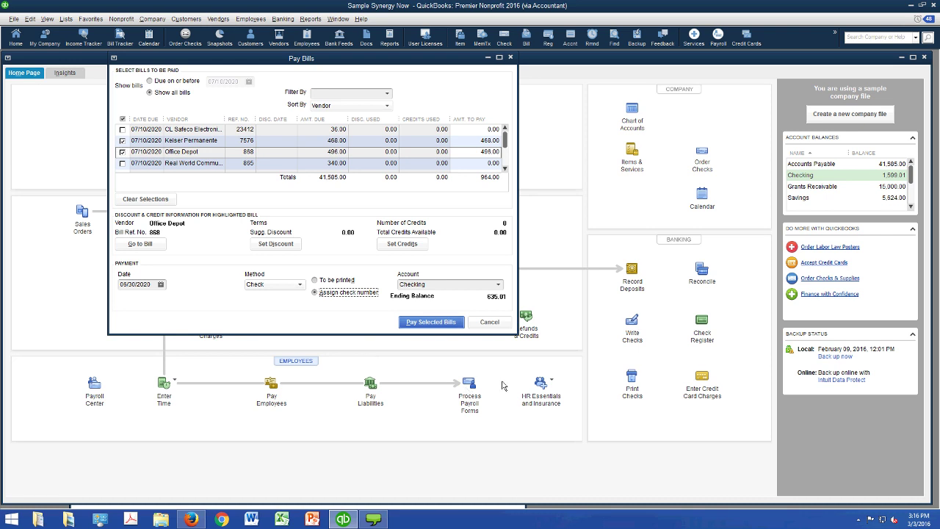
# - Try check numbers 123, 124 and 'on-line', clear them, and cancel the bill payment
pyautogui.press('Return')
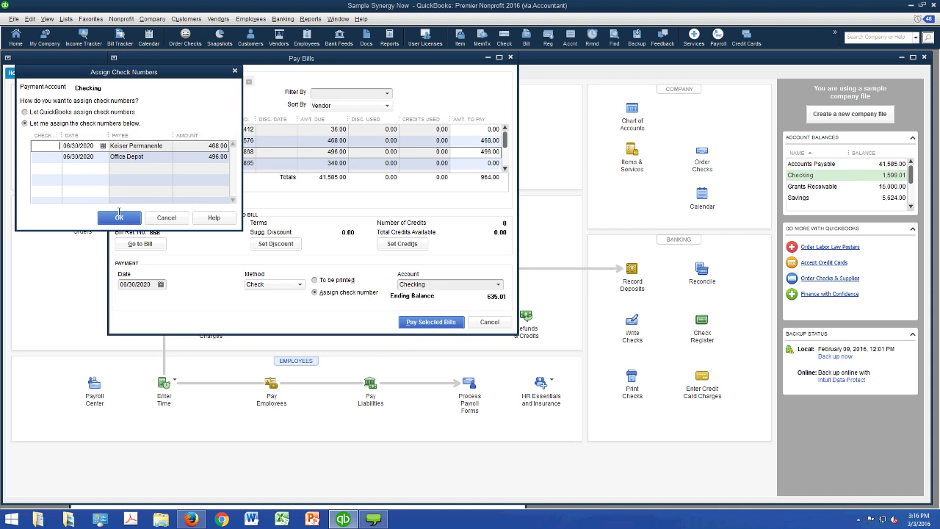
pyautogui.write('123')
pyautogui.press('Tab')
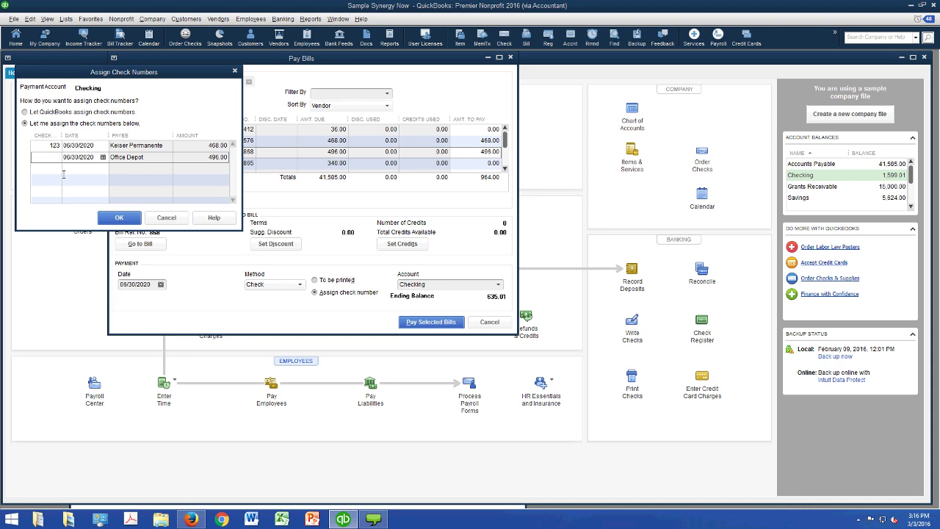
pyautogui.write('124')
pyautogui.press('BackSpace')
pyautogui.press('BackSpace')
pyautogui.press('BackSpace')
pyautogui.press('Up')
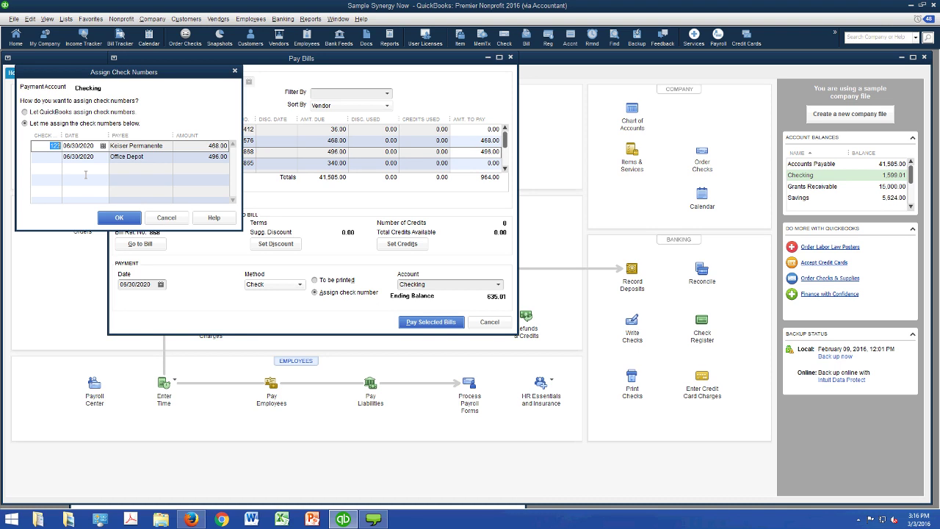
pyautogui.write('on-line')
pyautogui.press('BackSpace')
pyautogui.press('BackSpace')
pyautogui.press('BackSpace')
pyautogui.press('BackSpace')
pyautogui.press('BackSpace')
pyautogui.press('BackSpace')
pyautogui.press('BackSpace')
pyautogui.click(166, 218)
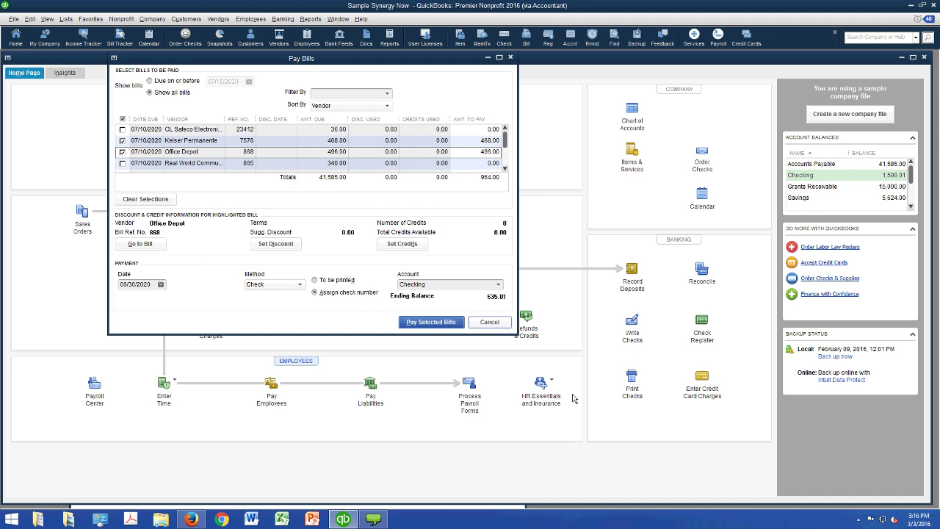
pyautogui.press('Escape')
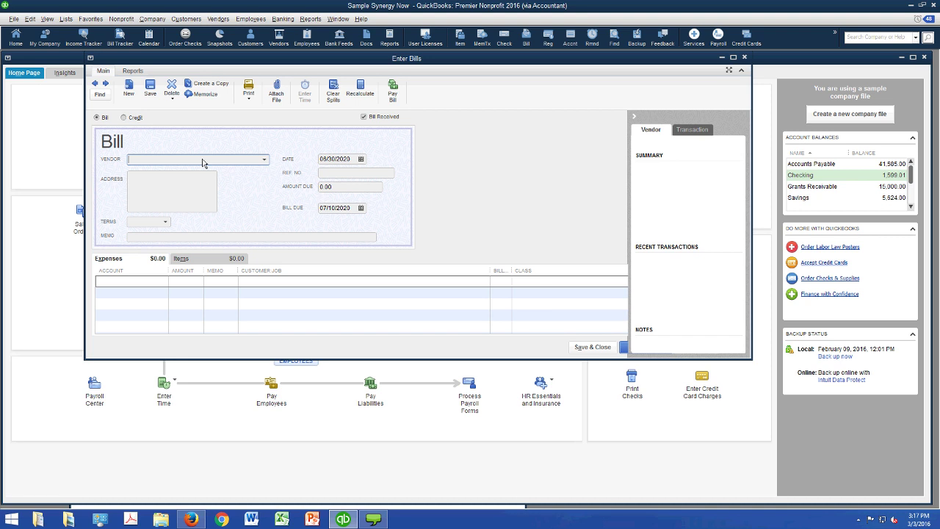
pyautogui.press('Escape')
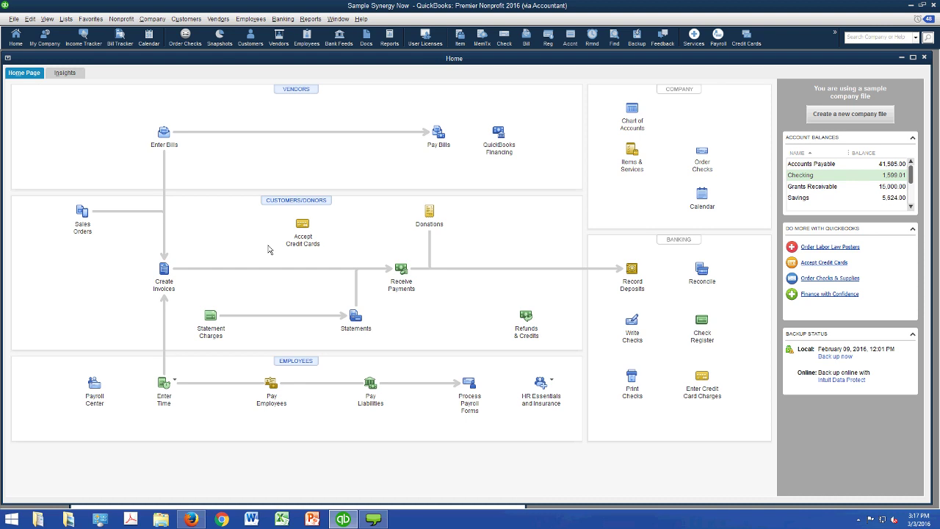
# - Draft a new check from Checking to the chosen vendor for 100.00
pyautogui.click(631, 321)
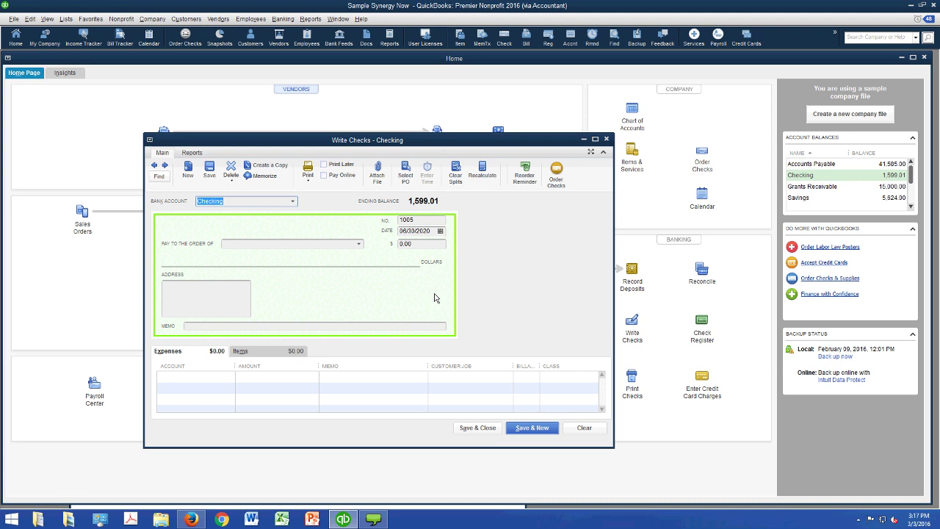
pyautogui.press('Tab')
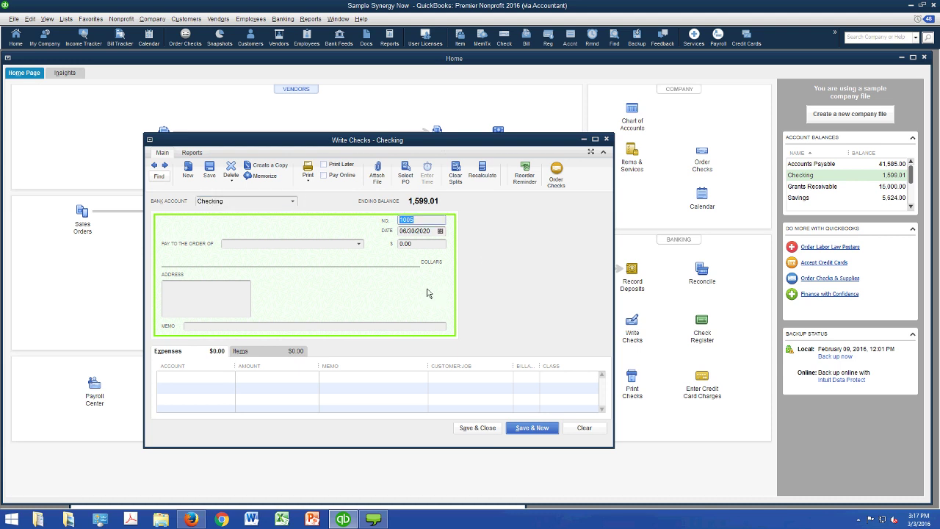
pyautogui.press('Tab')
pyautogui.press('Tab')
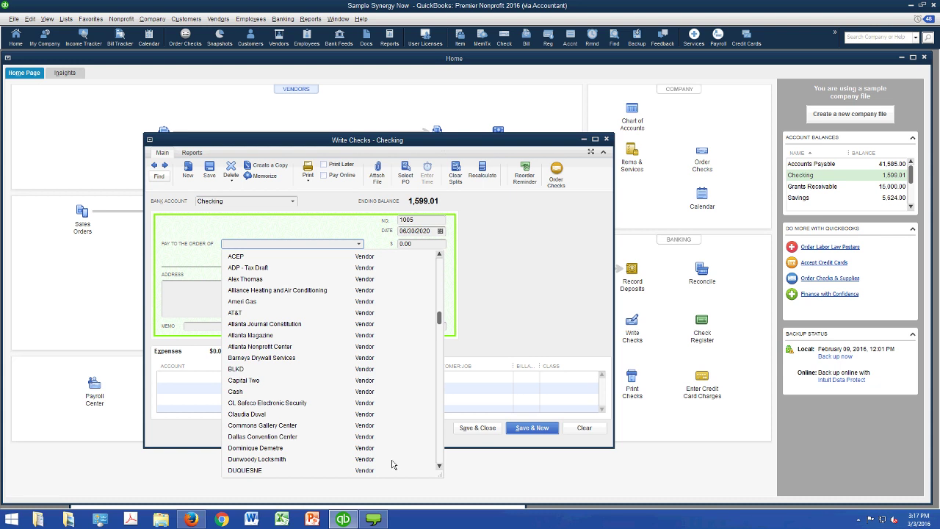
pyautogui.click(247, 413)
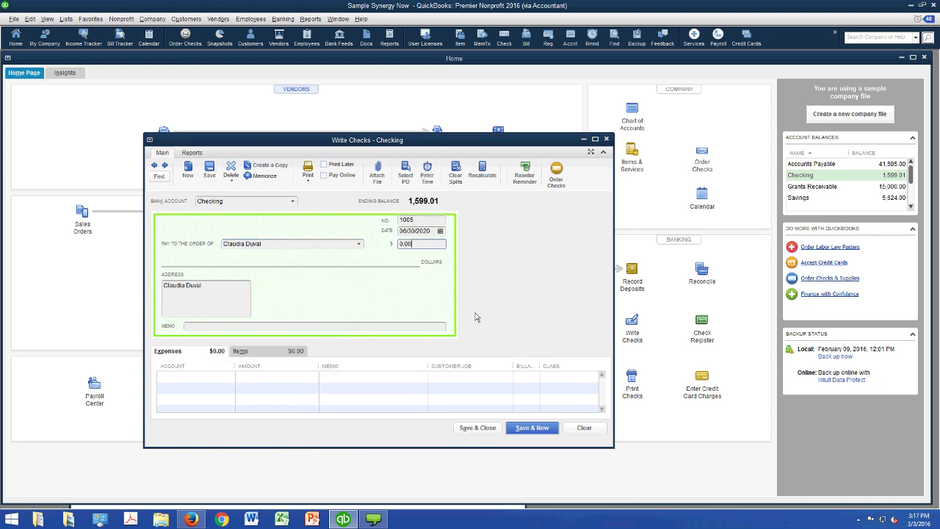
pyautogui.write('100')
pyautogui.press('Tab')
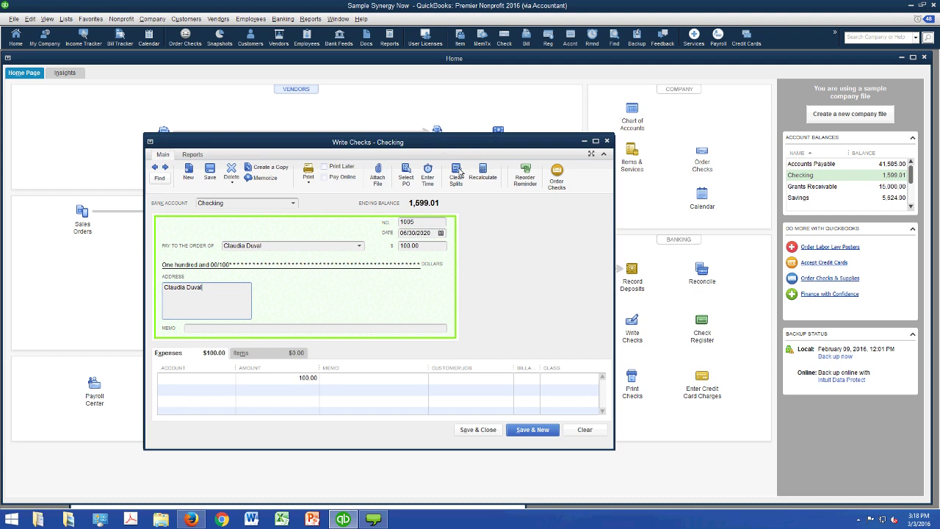
# - Save the 100.00 check as 'debit' to Dues and Subscriptions, class Go-Green Guidance Center
pyautogui.moveTo(459, 139); pyautogui.dragTo(453, 221)
pyautogui.moveTo(453, 266); pyautogui.dragTo(462, 513)
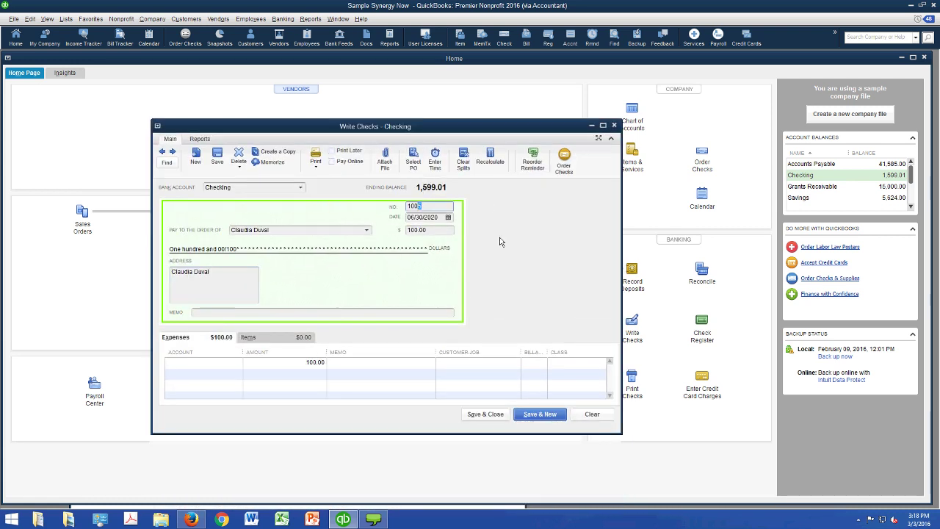
pyautogui.write('de')
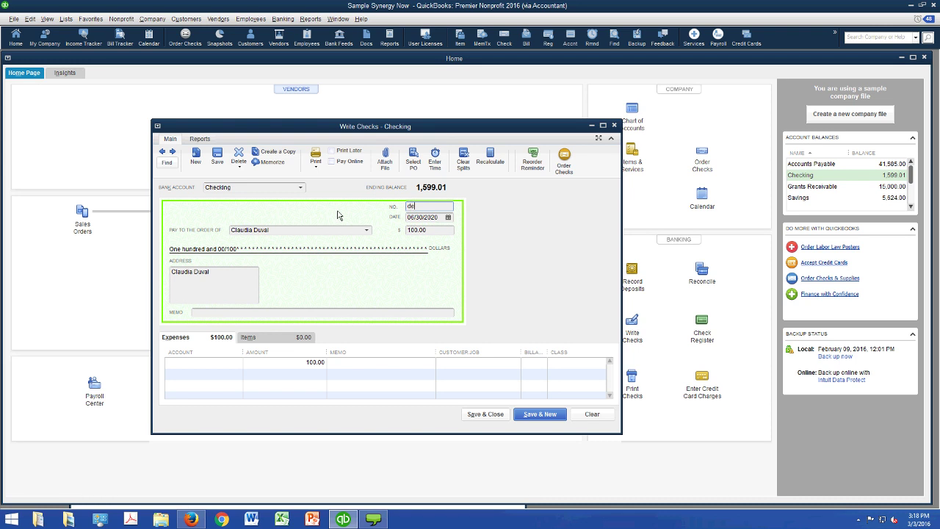
pyautogui.write('bit')
pyautogui.press('Tab')
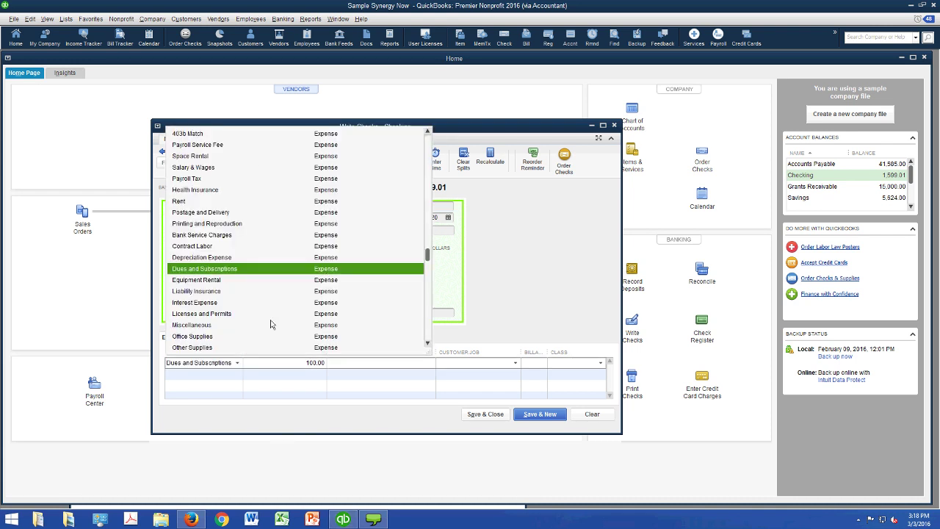
pyautogui.click(213, 268)
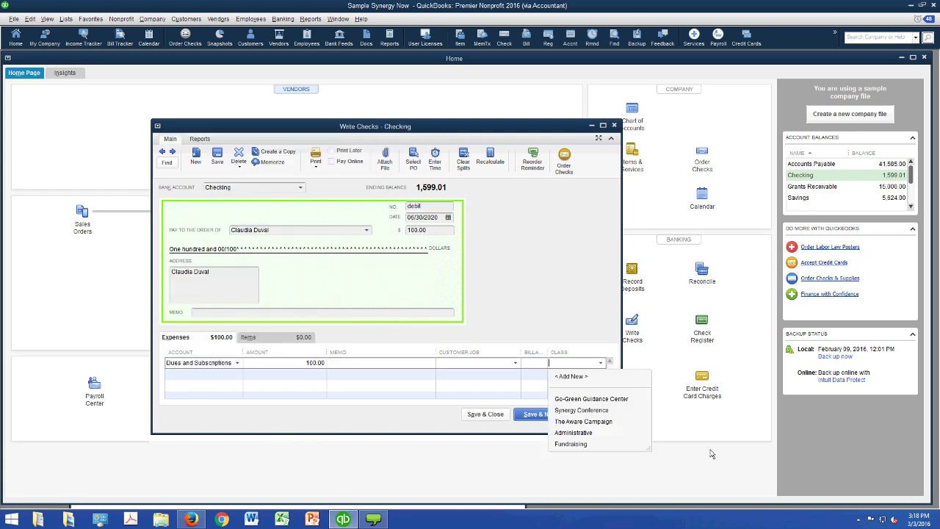
pyautogui.press('Down')
pyautogui.press('Return')
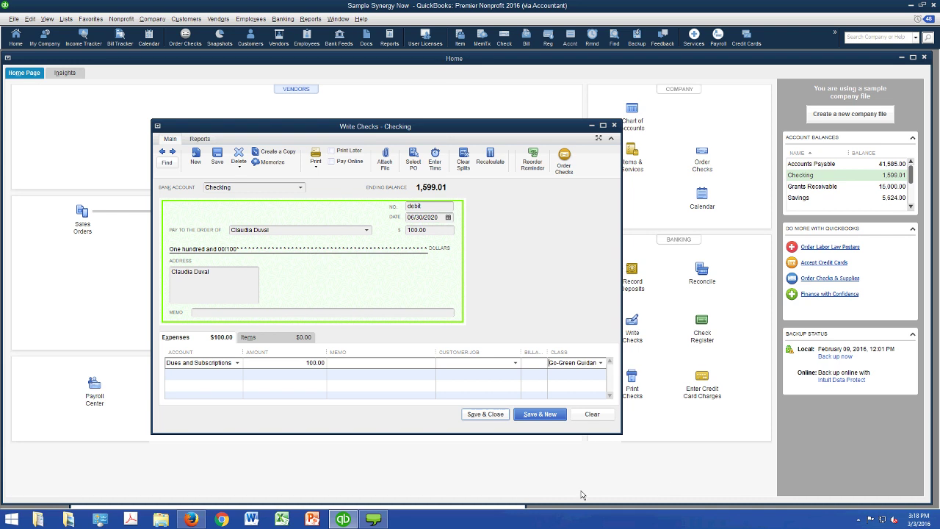
pyautogui.hotkey('alt', 'a')
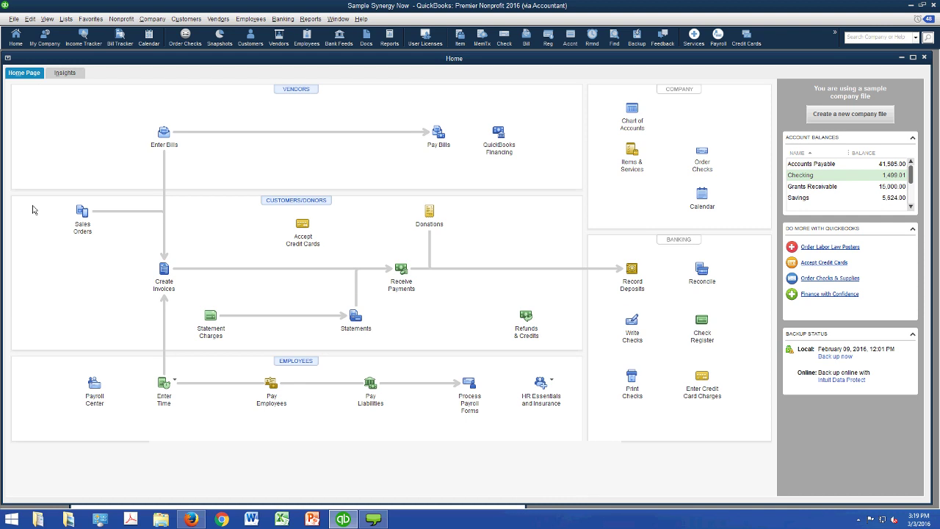
pyautogui.click(13, 19)
# - Open the Advanced Budgeting Restricted Grants file from recent companies and acknowledge the sample notice
pyautogui.click(30, 42)
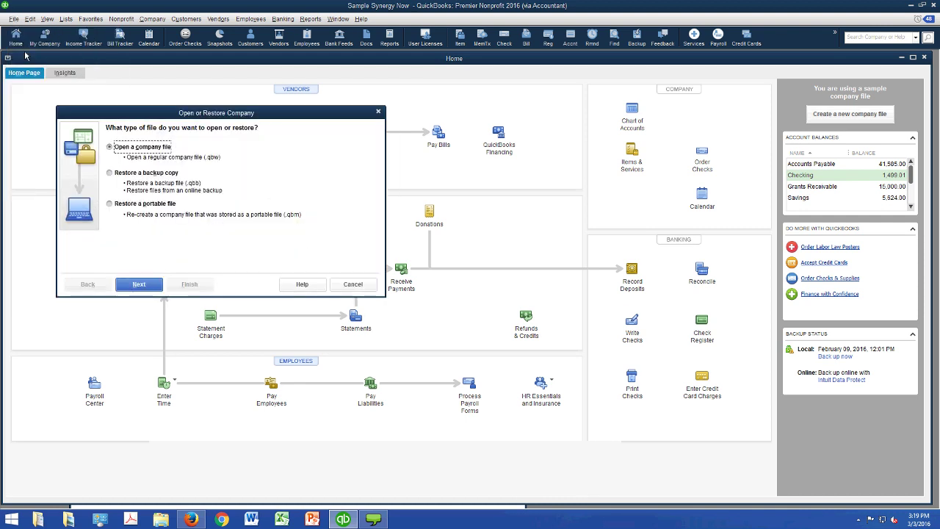
pyautogui.press('Escape')
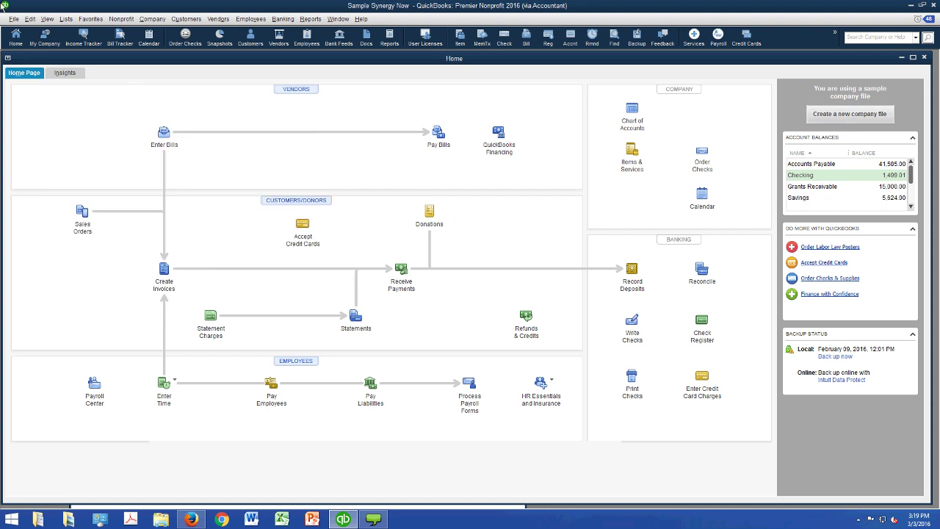
pyautogui.hotkey('alt', 'f')
pyautogui.moveTo(24, 57)
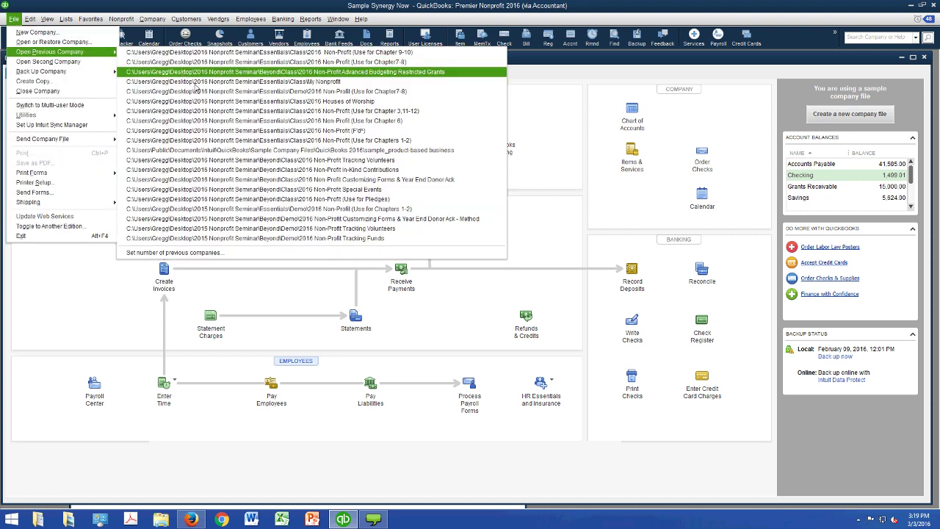
pyautogui.click(194, 88)
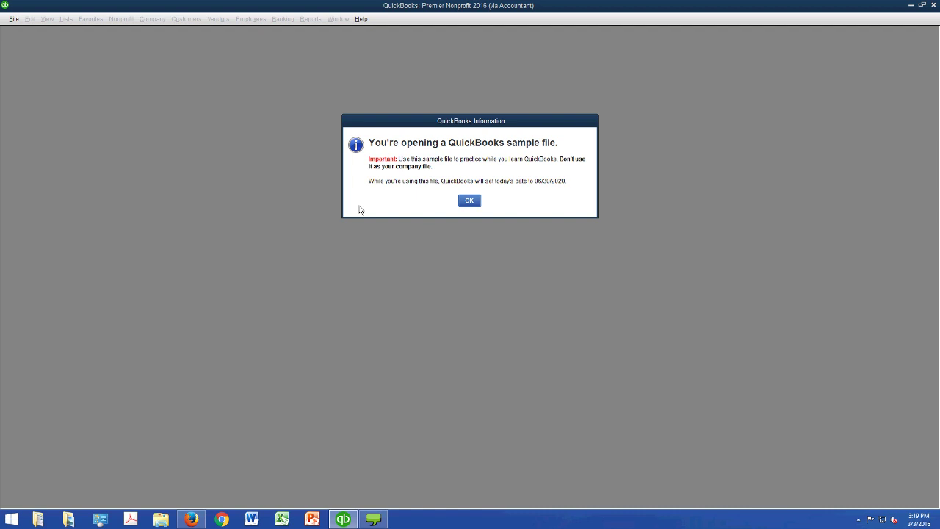
pyautogui.press('Return')
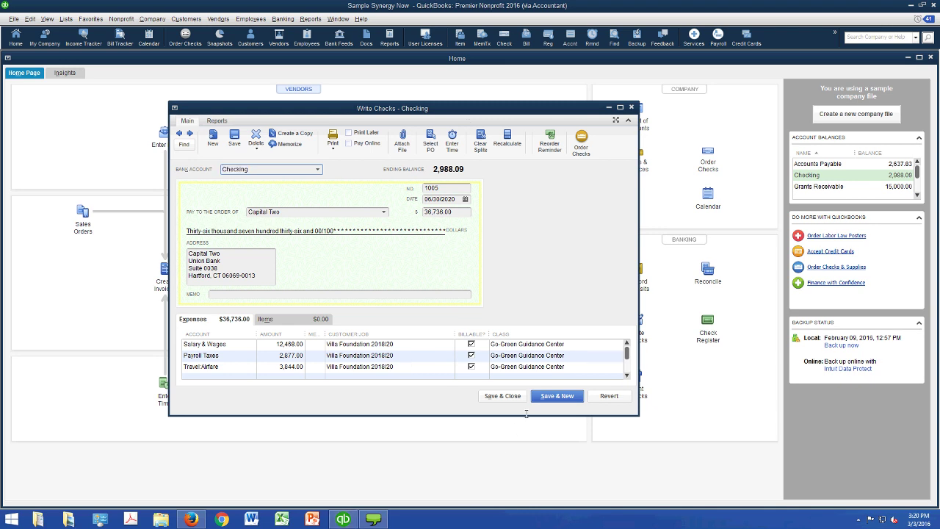
# - Browse the Customer:Job list on the Capital Two check's expense line, then close the check unchanged
pyautogui.hotkey('alt', 'Down')
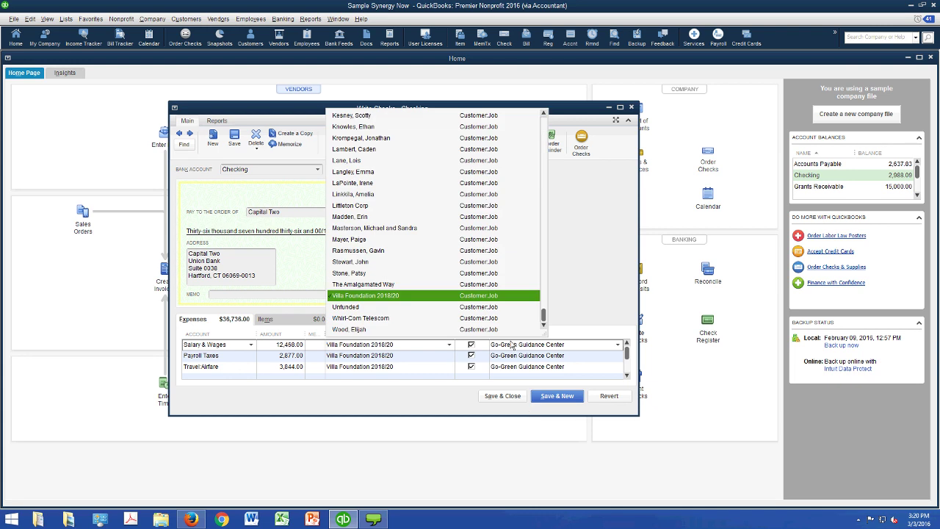
pyautogui.scroll(2, 643, 376)
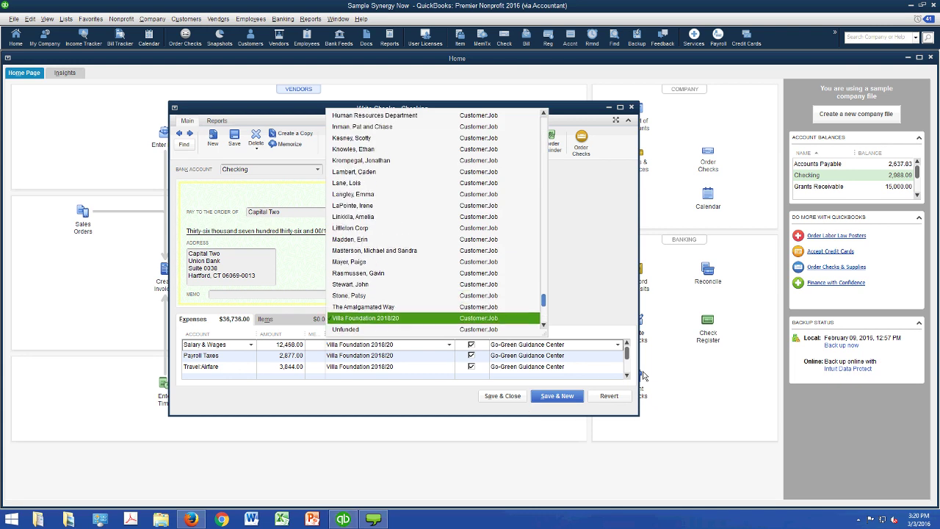
pyautogui.scroll(5, 643, 375)
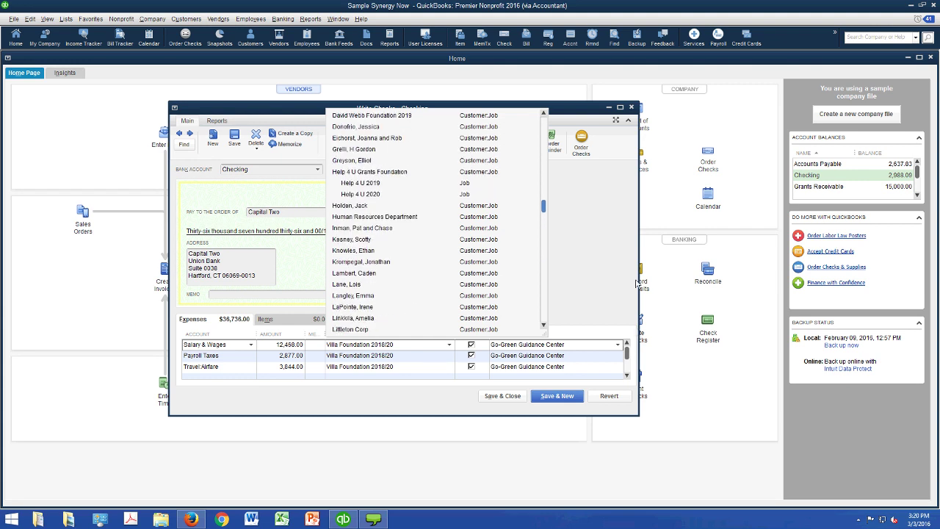
pyautogui.scroll(1, 635, 284)
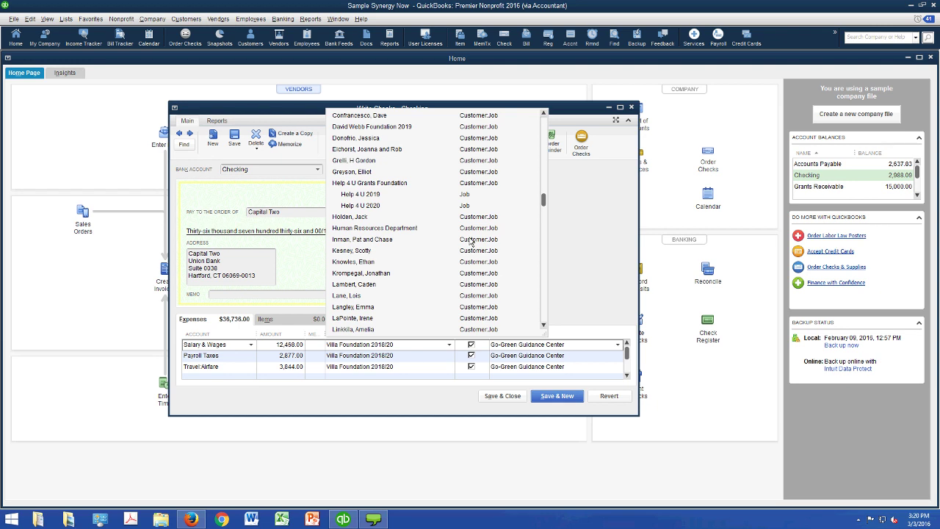
pyautogui.click(676, 242)
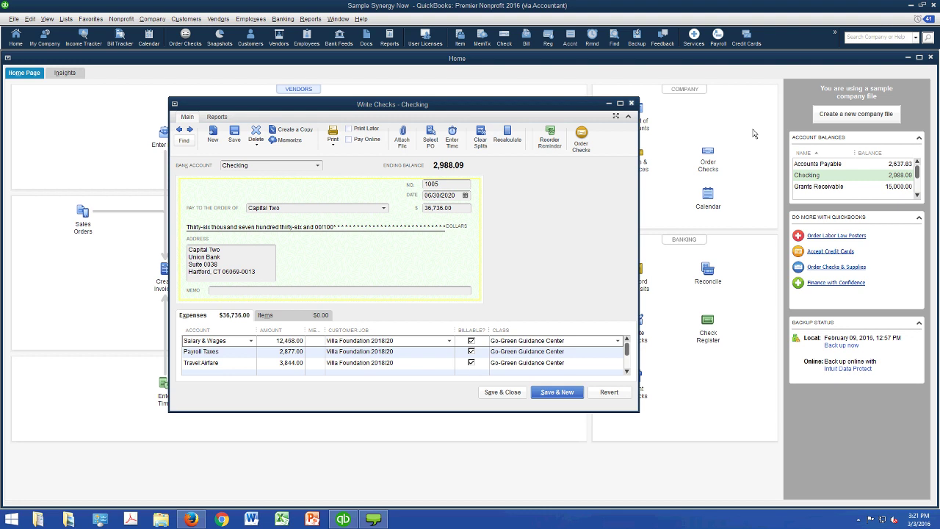
pyautogui.press('Escape')
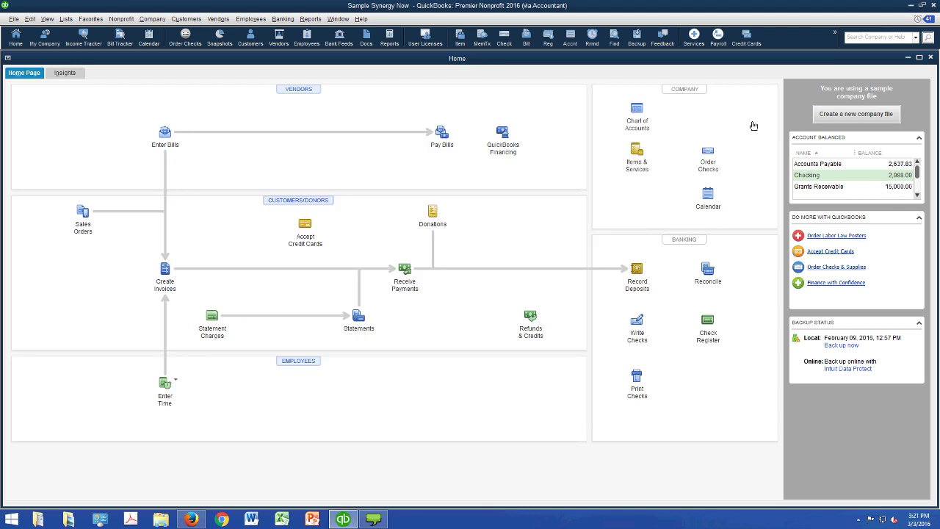
# - Return to the Commons Gallery Center rent bill and assign its Rent line to Help 4 U Grants Foundation
pyautogui.click(199, 156)
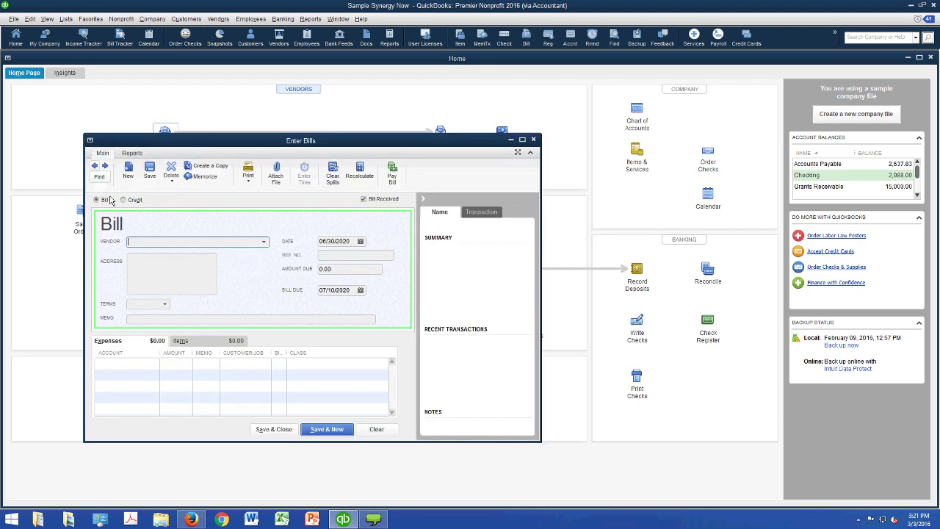
pyautogui.hotkey('alt', 'p')
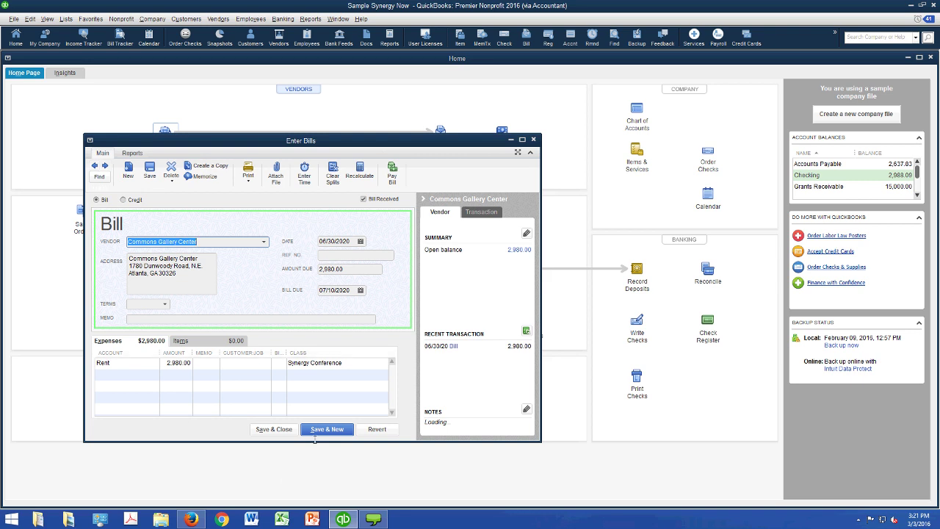
pyautogui.press('Tab')
pyautogui.hotkey('alt', 'Down')
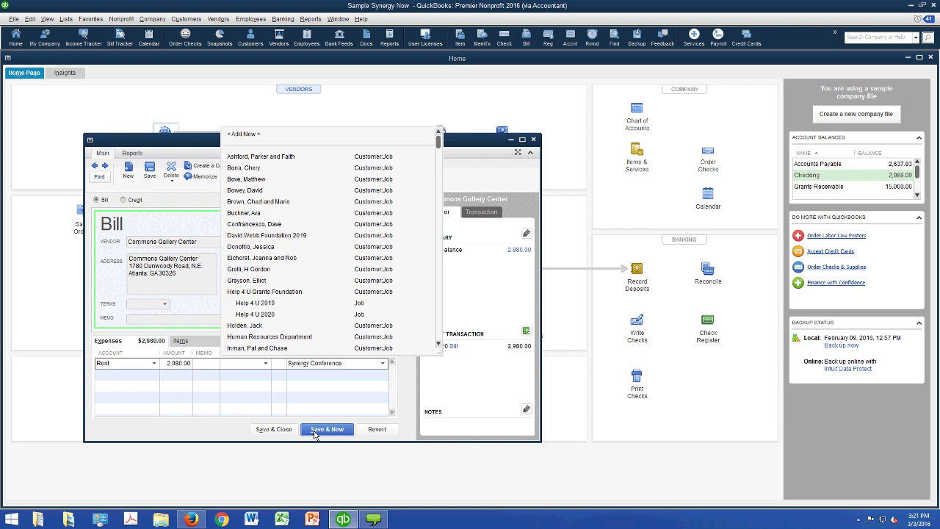
pyautogui.write('Help')
pyautogui.press('Tab')
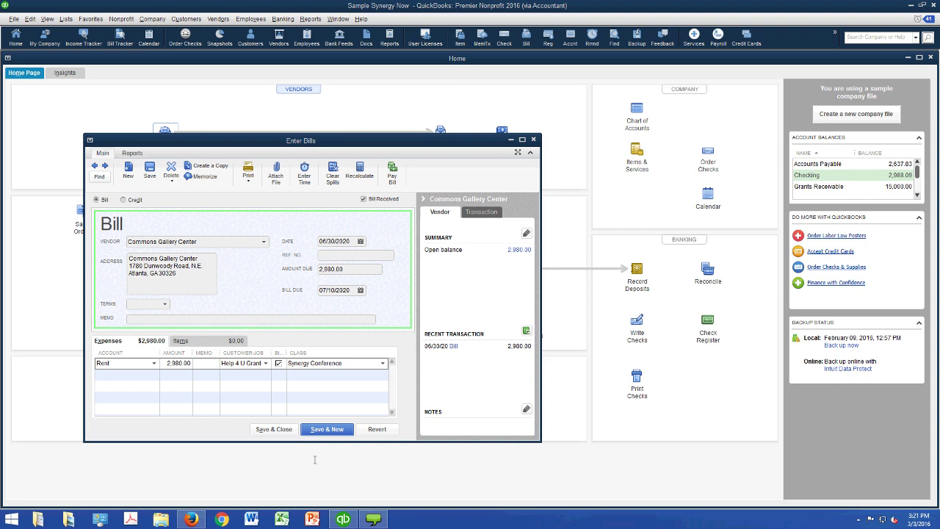
# - Add a second expense line with the Rent account
pyautogui.press('Tab')
pyautogui.write('Ren')
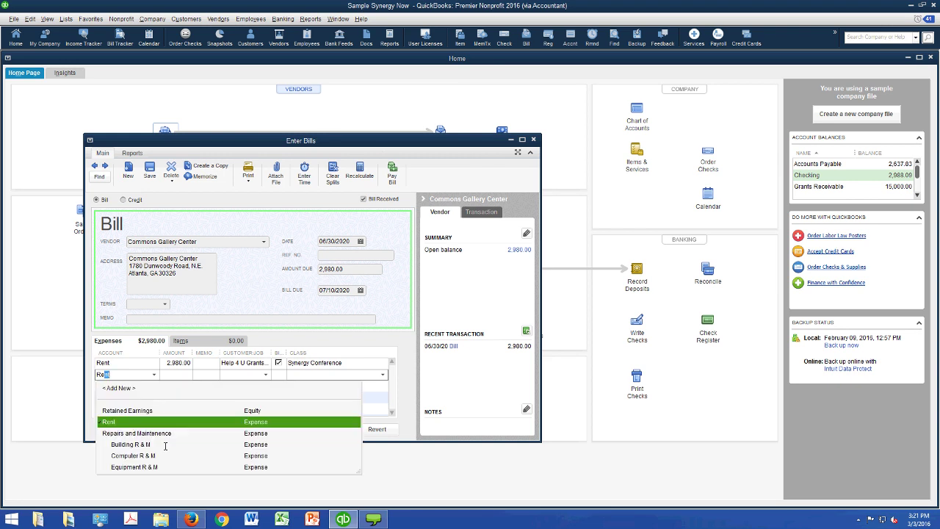
pyautogui.press('Tab')
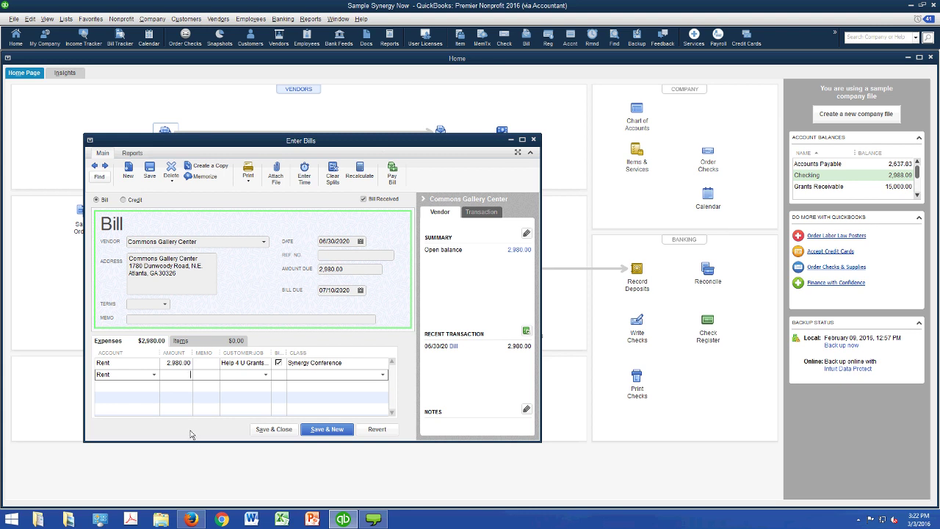
# - Set the two rent line amounts to 2,000.00 and 980.00
pyautogui.press('Up')
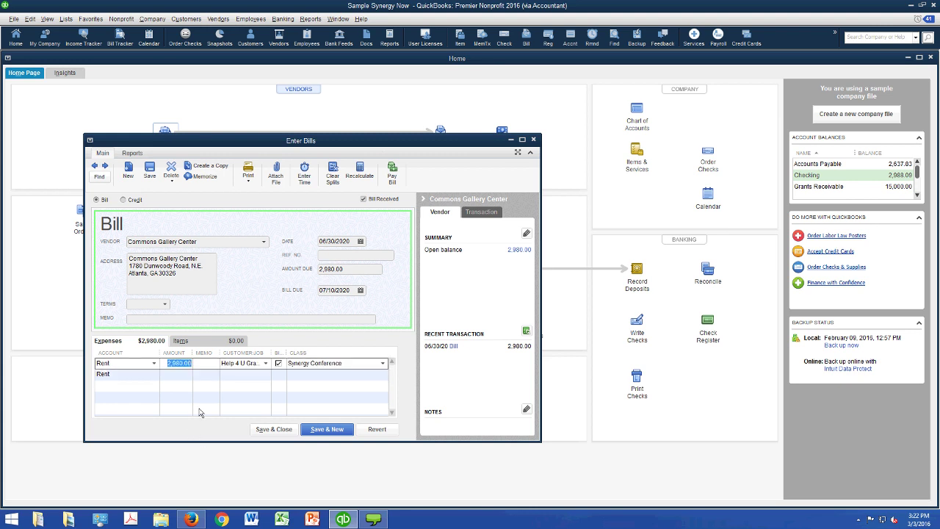
pyautogui.write('2000')
pyautogui.press('Tab')
pyautogui.press('Down')
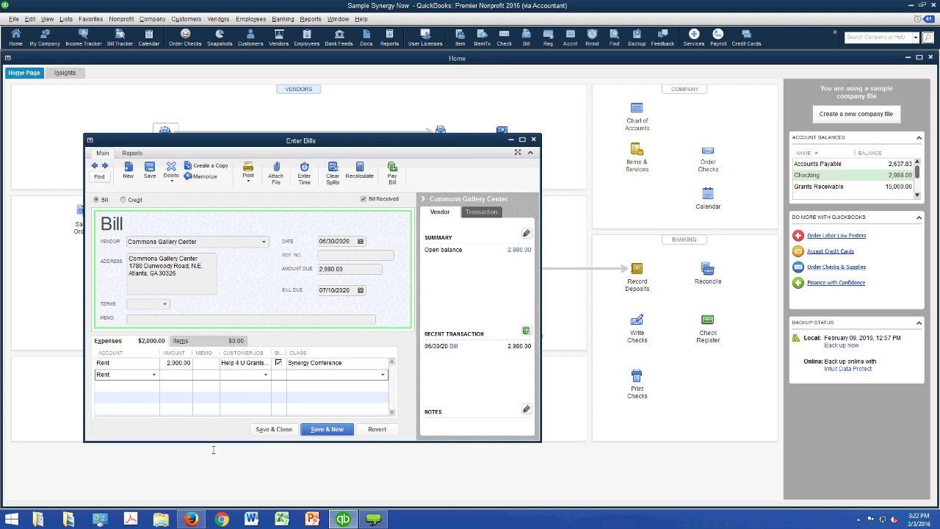
pyautogui.write('980')
pyautogui.press('Tab')
pyautogui.press('Tab')
pyautogui.press('Tab')
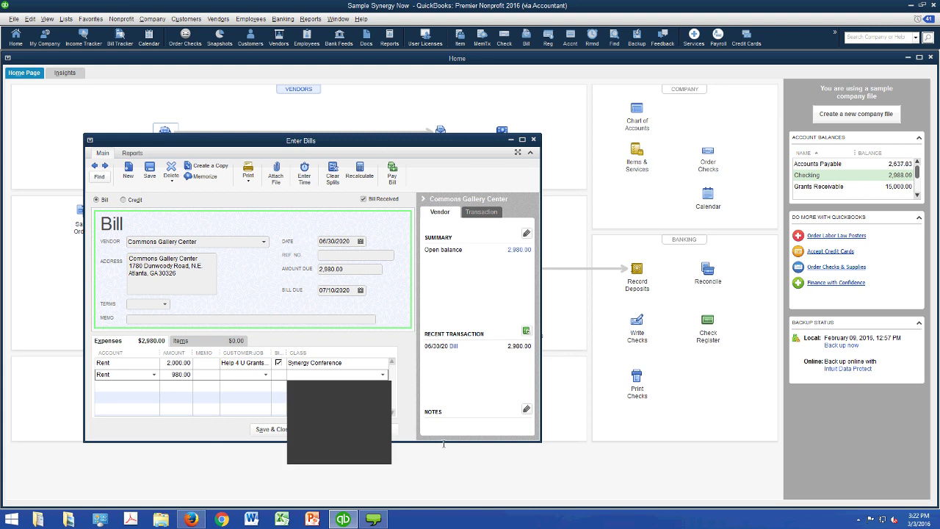
# - Give the second line class Synergy Conference and customer Unfunded, then record the changed bill
pyautogui.write('s')
pyautogui.press('Return')
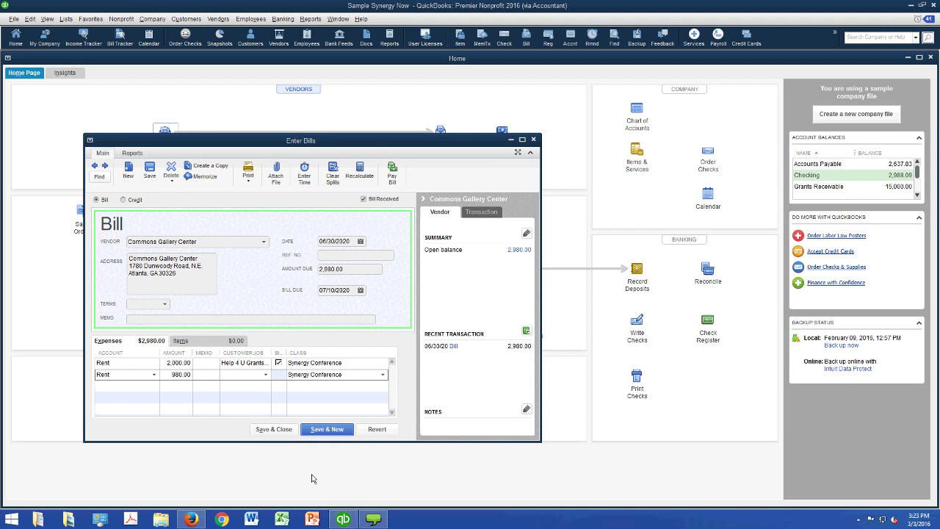
pyautogui.hotkey('shift', 'Tab')
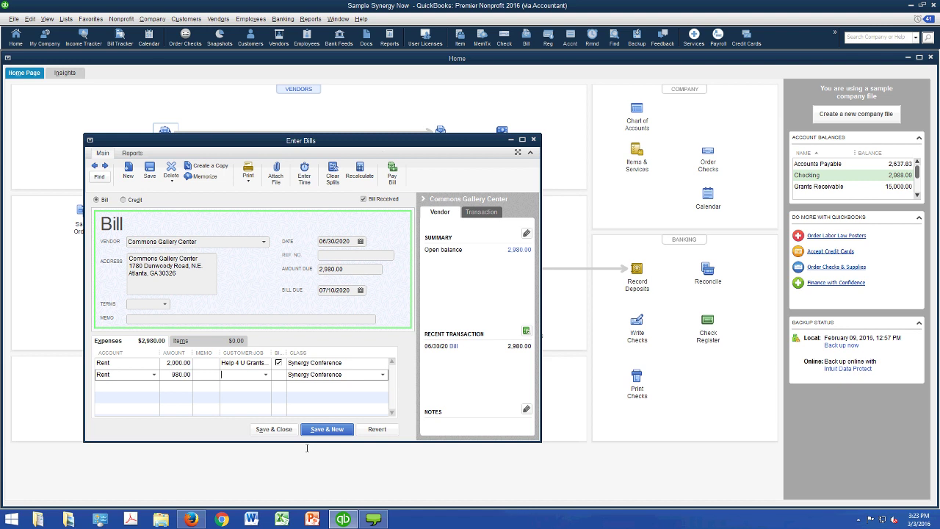
pyautogui.write('Un')
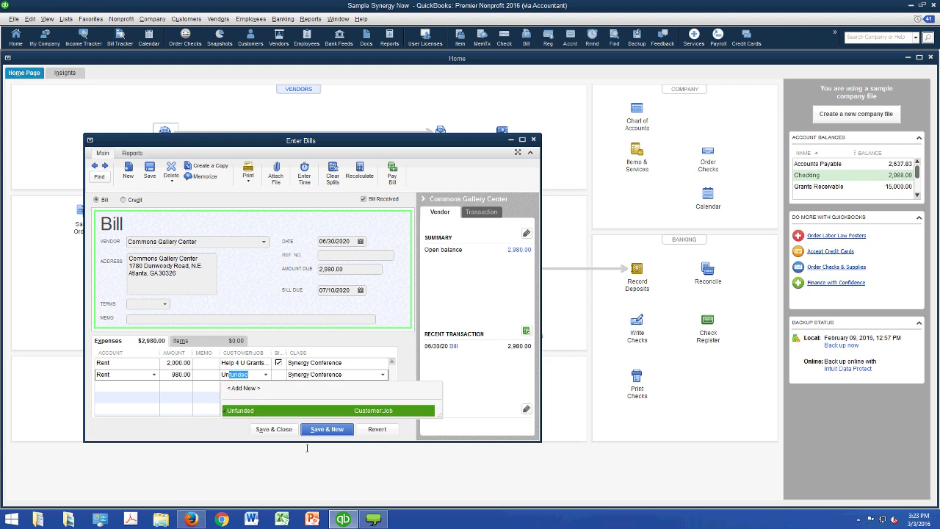
pyautogui.write('funded')
pyautogui.press('Tab')
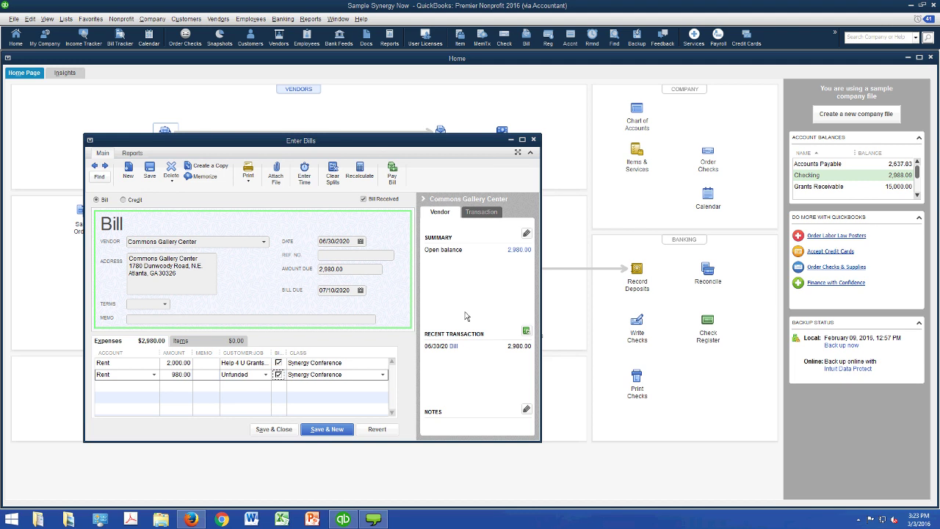
pyautogui.press('Escape')
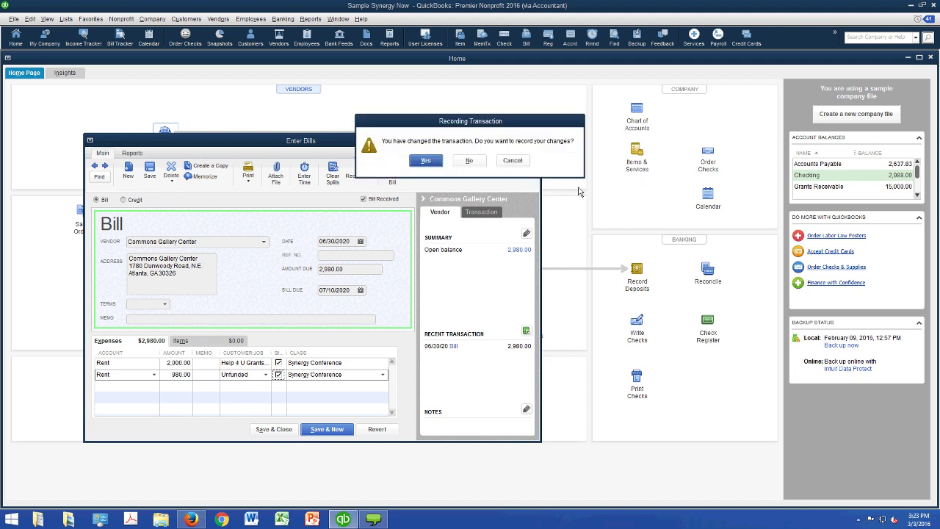
pyautogui.press('Escape')
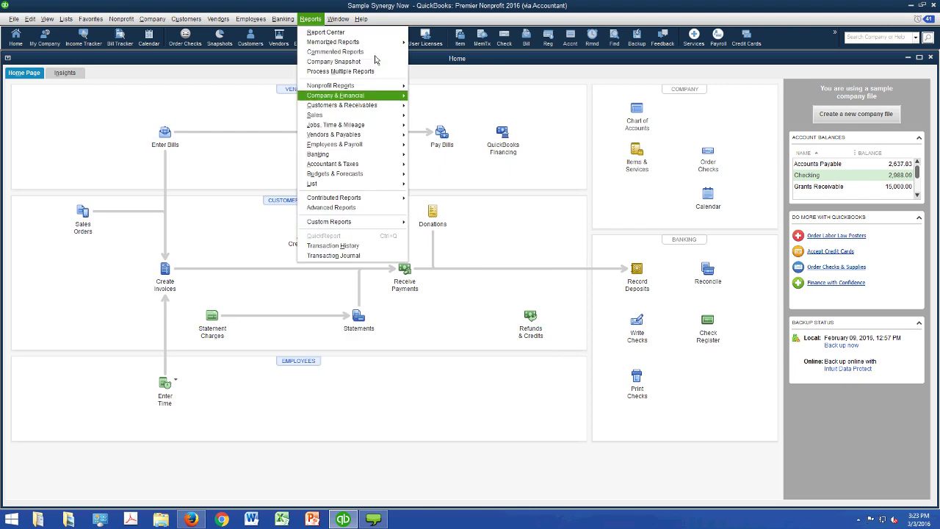
# - Open the Profit & Loss by Job report covering July 2019 through June 2020
pyautogui.moveTo(359, 96)
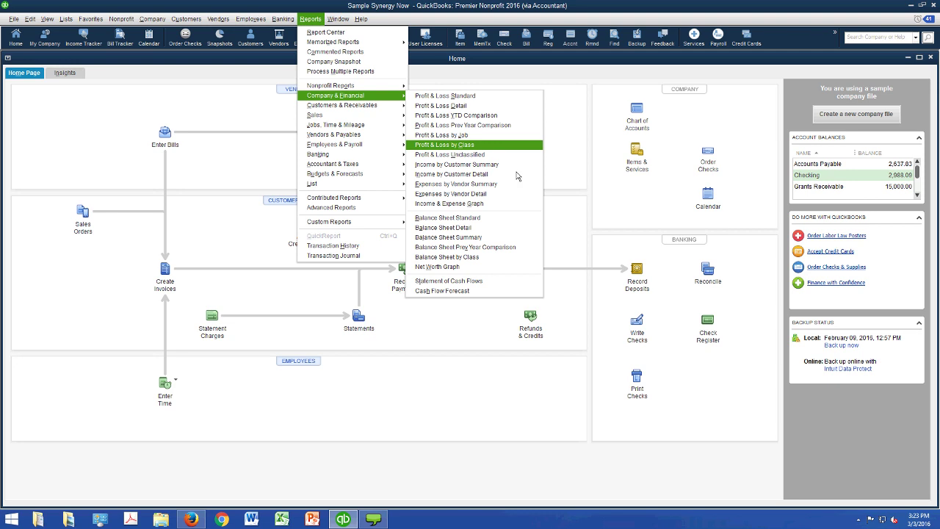
pyautogui.press('Up')
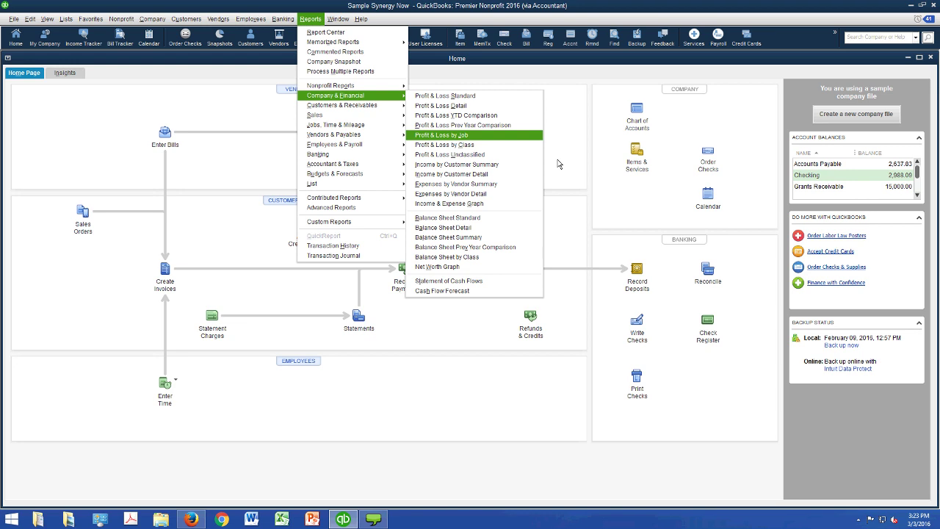
pyautogui.press('Escape')
pyautogui.press('Escape')
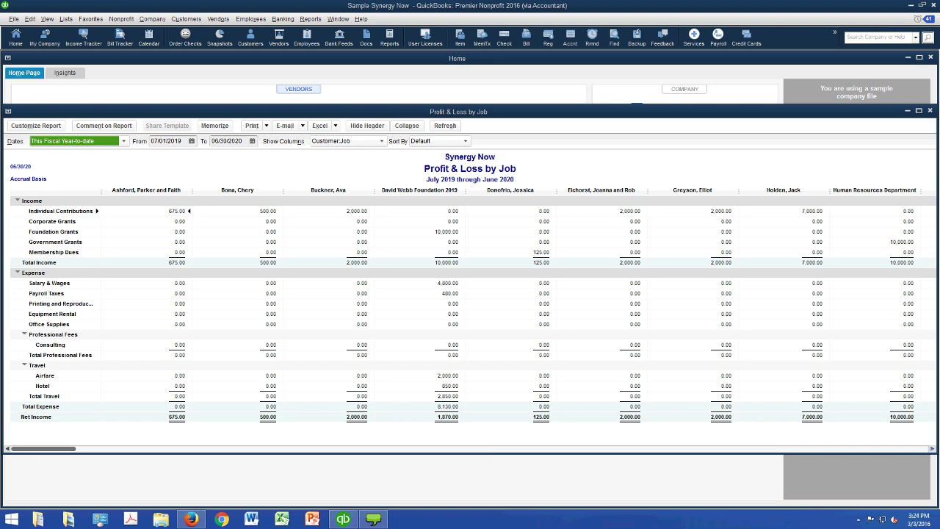
# - Scroll the report right to the TOTAL column showing 61,393.00 net income
pyautogui.hscroll(1, 470, 308)
pyautogui.hscroll(10, 469, 308)
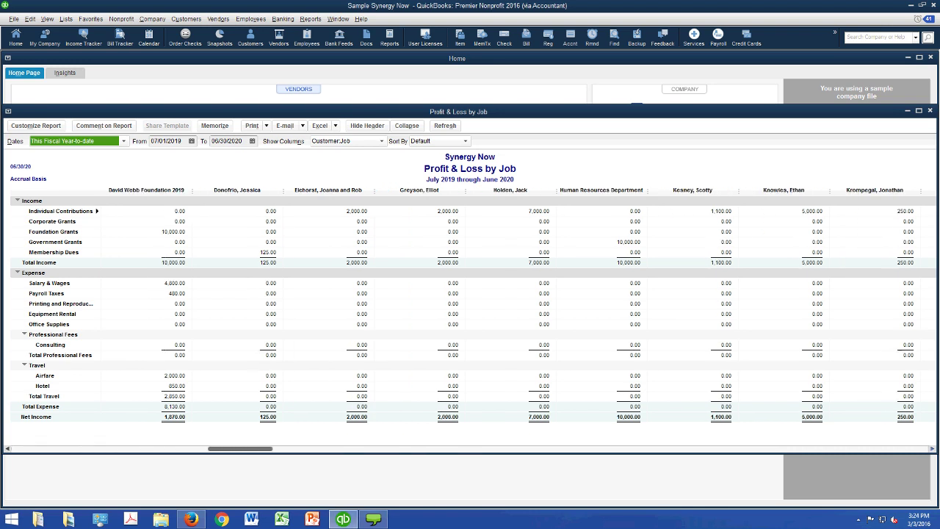
pyautogui.hscroll(4, 470, 308)
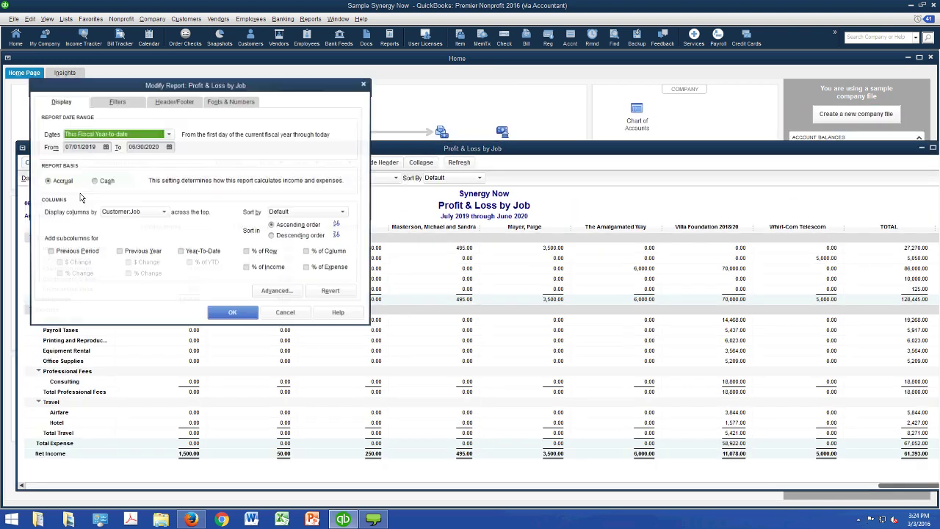
# - Show the Filters tab listing the current Account, Date and Name filters
pyautogui.click(118, 101)
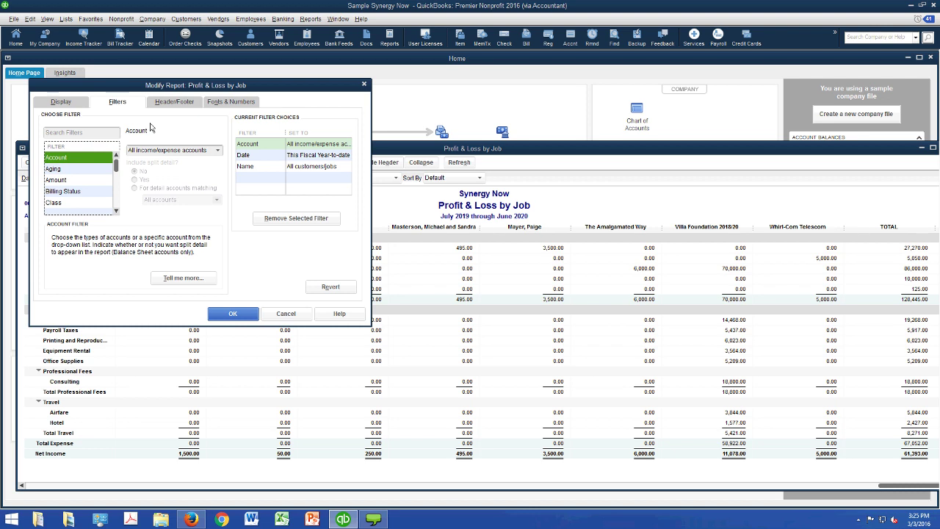
# - Set the Name filter to multiple names and move down the list toward the Help 4 U jobs
pyautogui.scroll(-3, 138, 253)
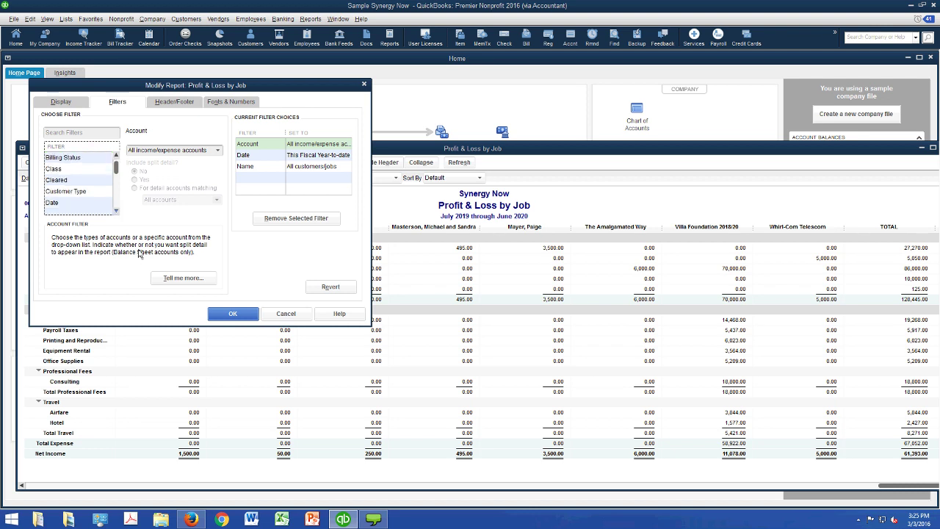
pyautogui.scroll(-6, 138, 253)
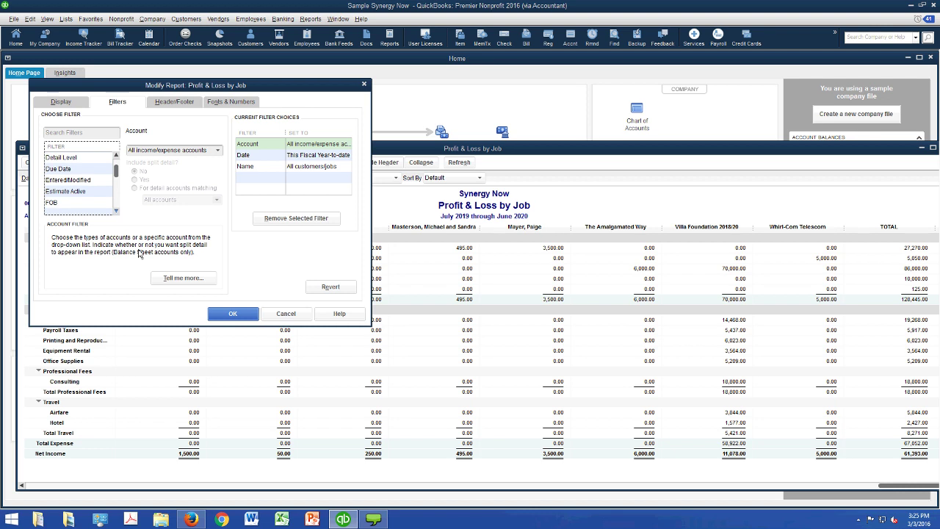
pyautogui.scroll(-4, 138, 253)
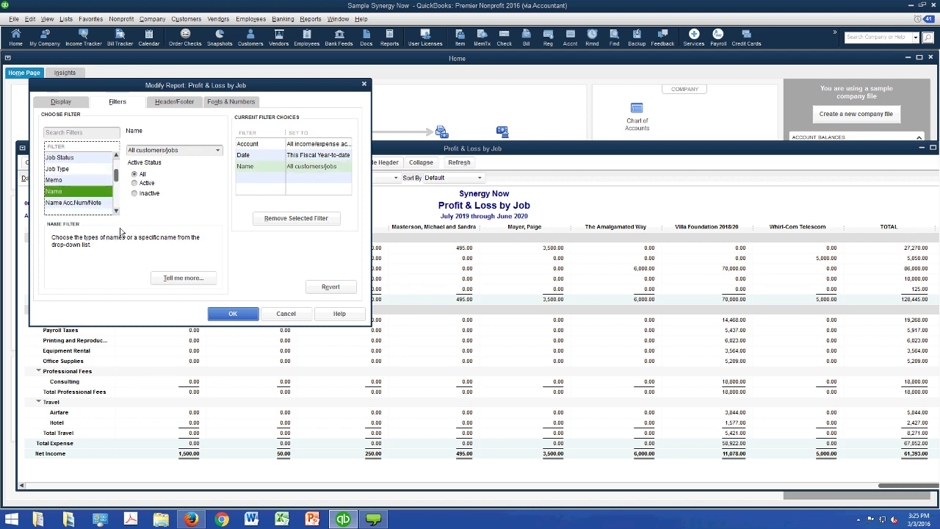
pyautogui.click(213, 150)
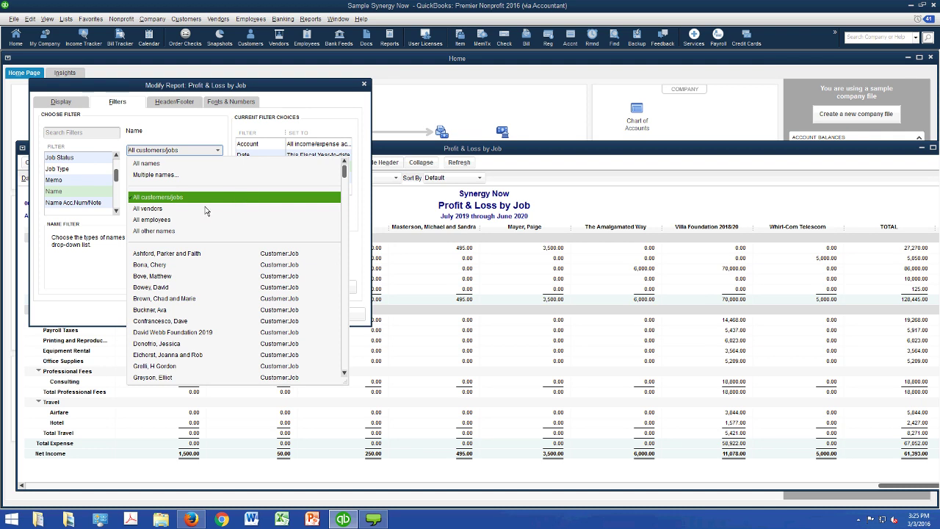
pyautogui.click(155, 175)
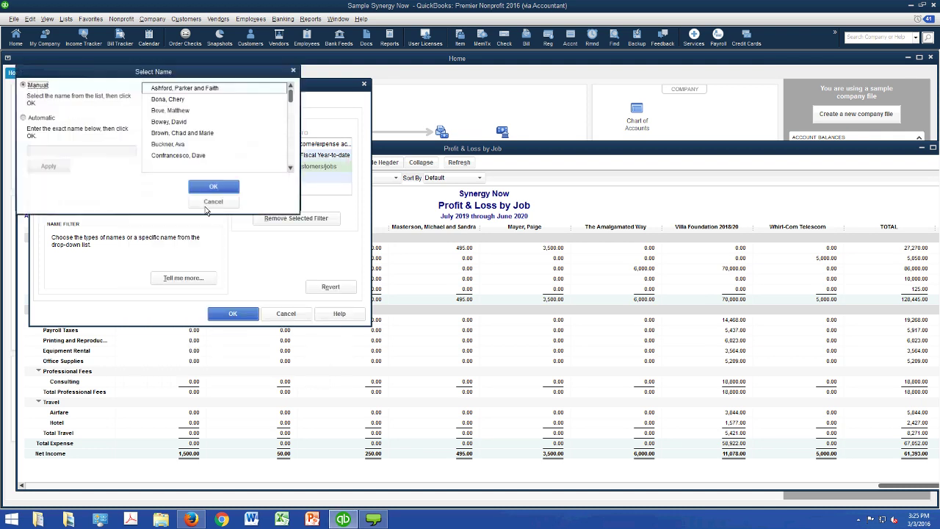
pyautogui.press('d')
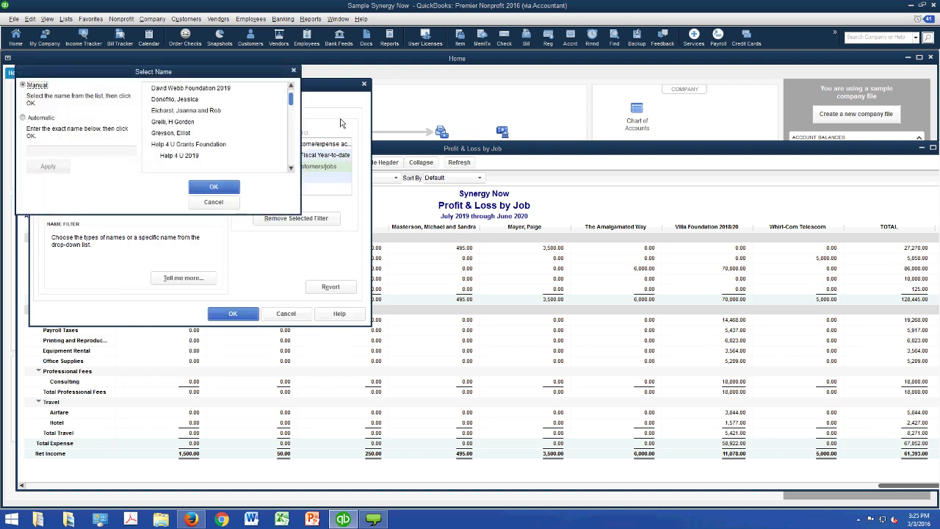
pyautogui.press('o')
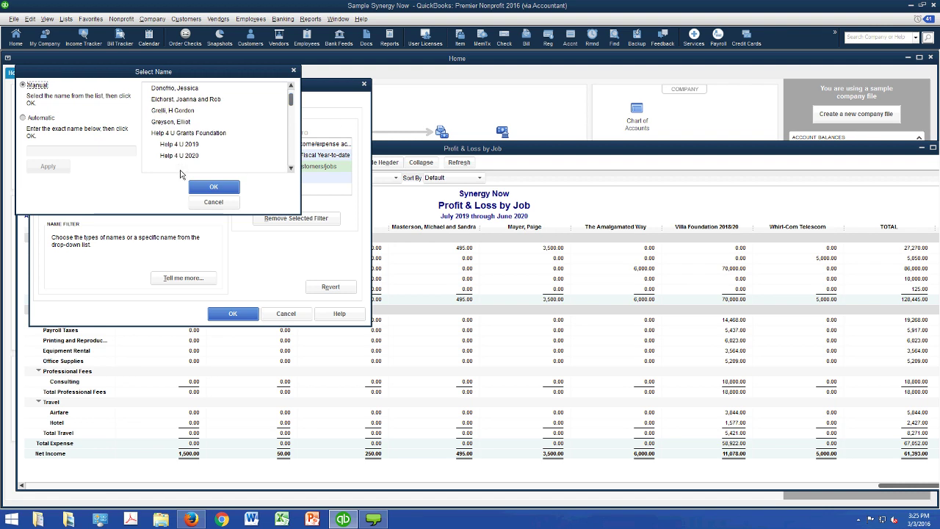
# - Pick Help 4 U 2019, Help 4 U 2020, Human Resources Department and Villa Foundation 2018/20, then discard the selection
pyautogui.click(179, 144)
pyautogui.click(179, 155)
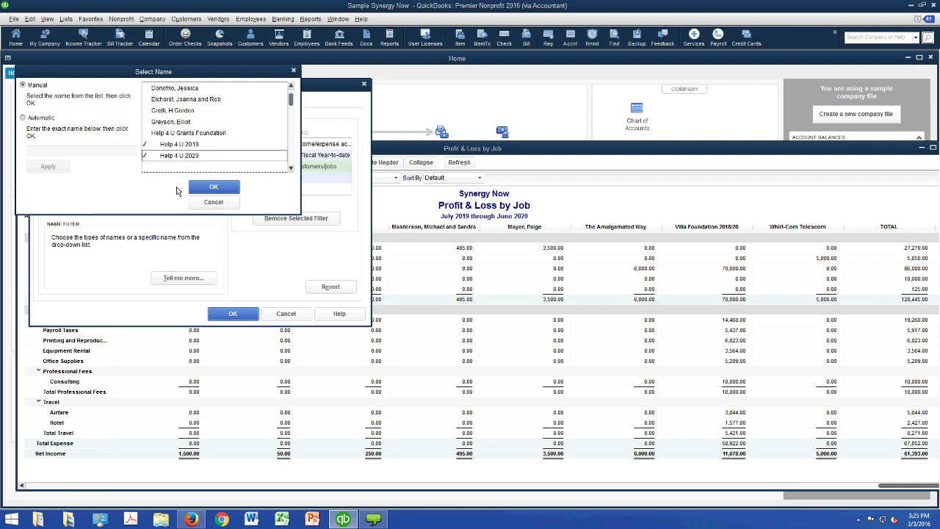
pyautogui.scroll(-2, 344, 203)
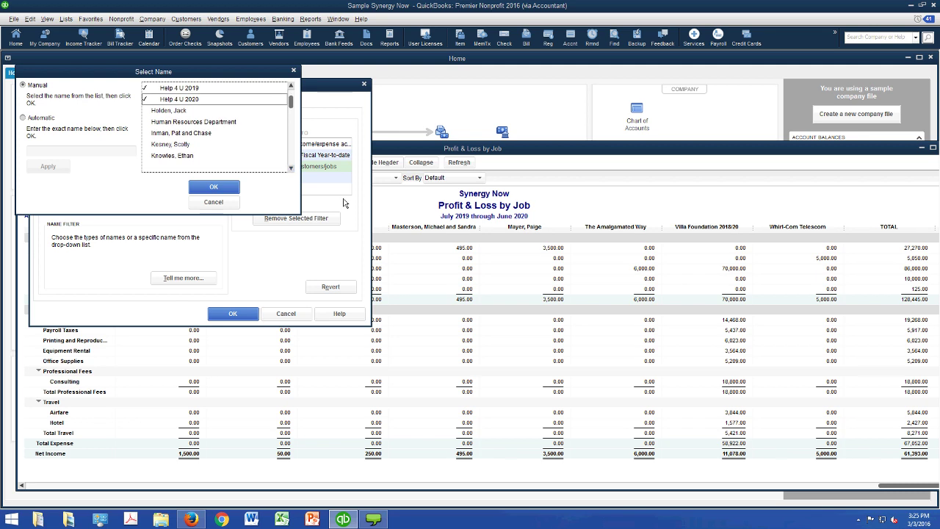
pyautogui.click(254, 122)
pyautogui.scroll(-4, 345, 204)
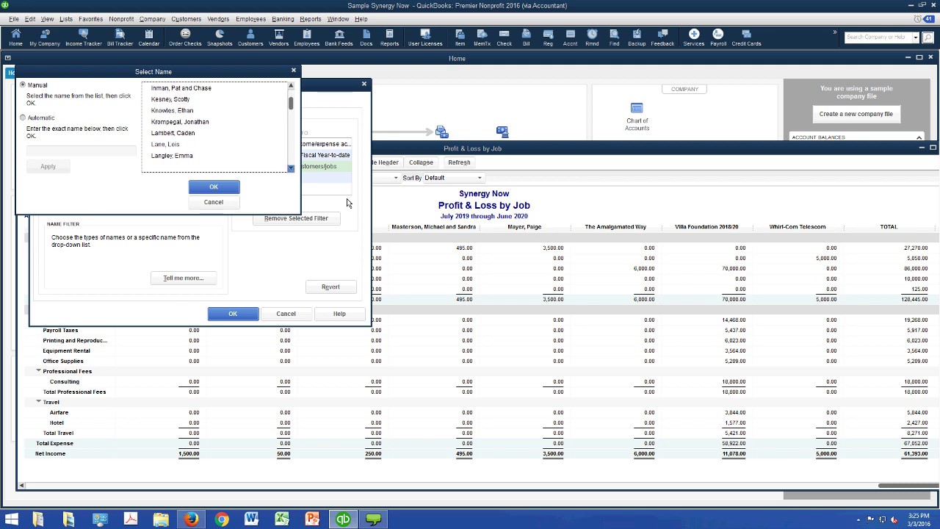
pyautogui.scroll(-2, 346, 203)
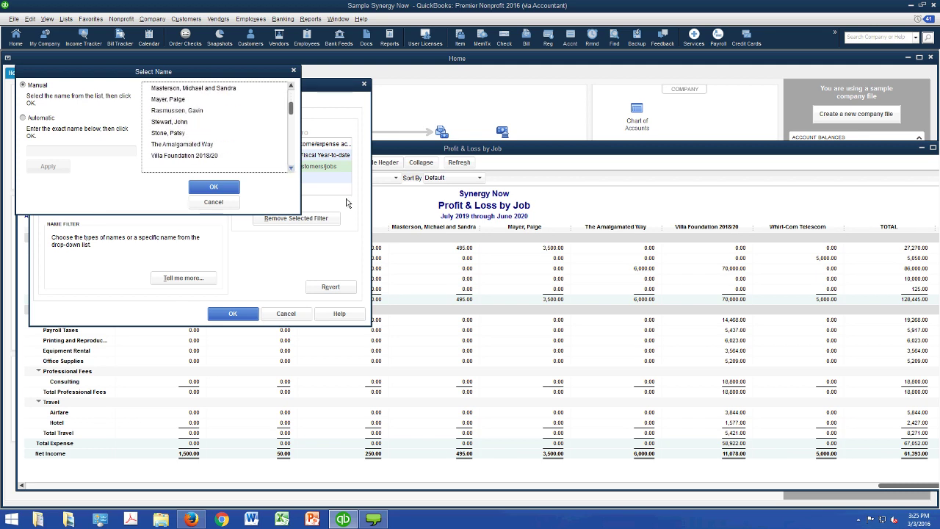
pyautogui.click(271, 144)
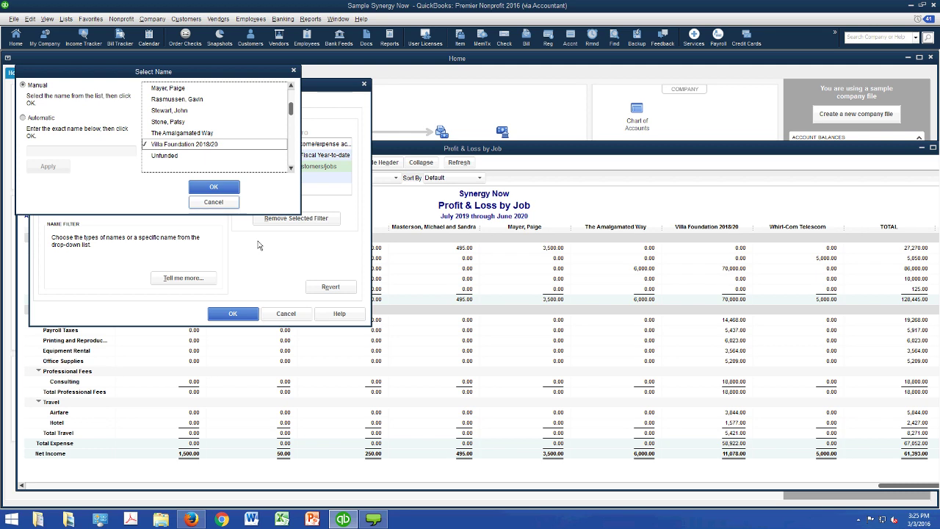
pyautogui.press('Escape')
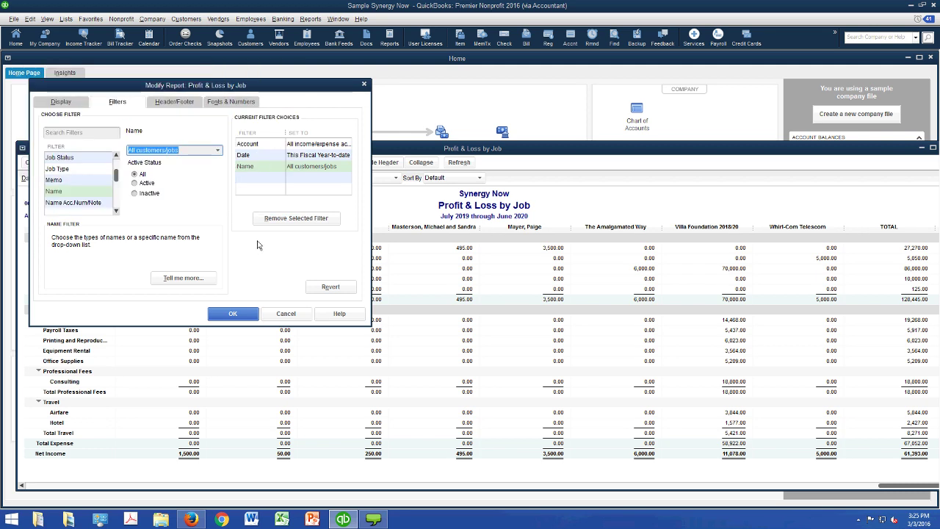
# - Look at the Customer Type filter options, then cancel the report settings unchanged
pyautogui.scroll(4, 142, 207)
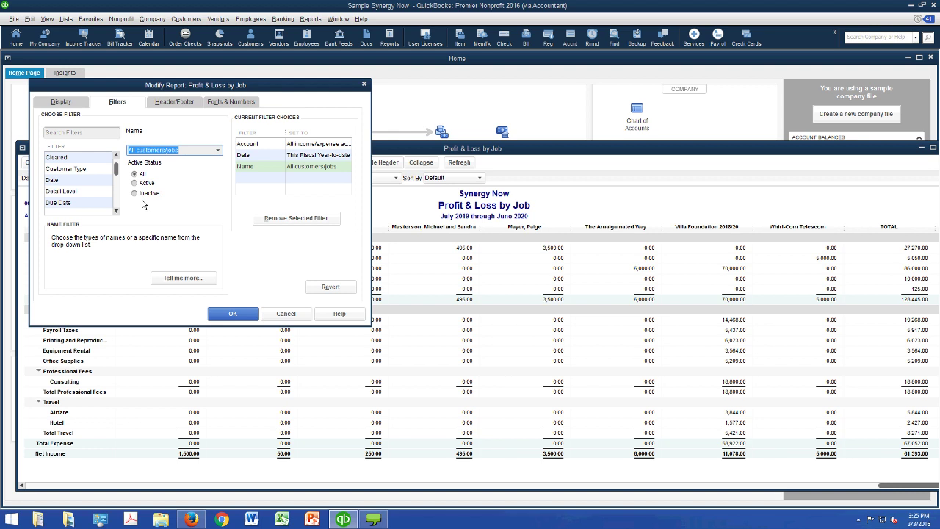
pyautogui.click(113, 209)
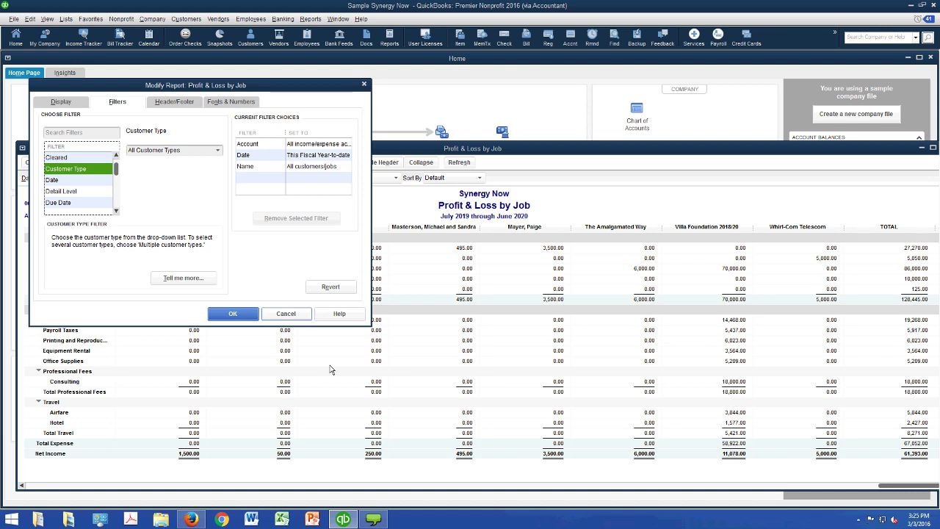
pyautogui.press('Escape')
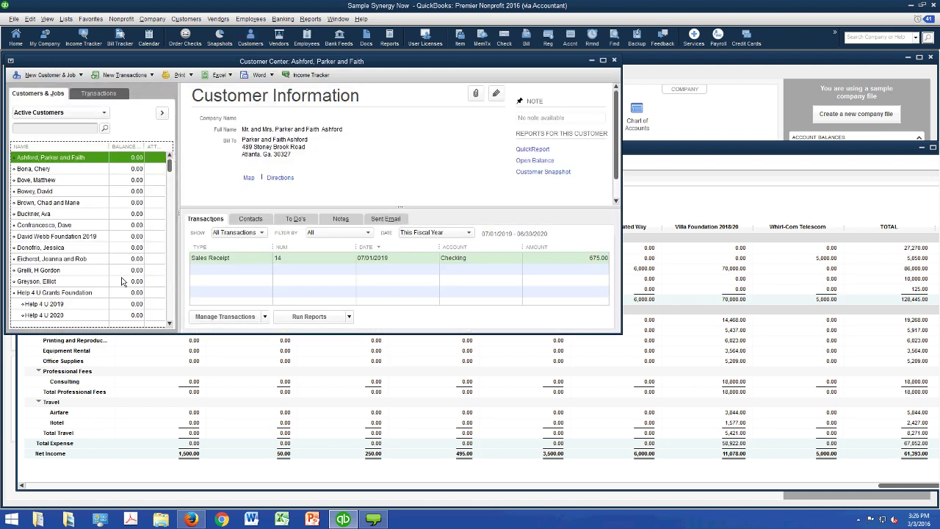
# - Confirm David Webb Foundation 2019's customer type is Restricted Grant, closing its record unchanged
pyautogui.doubleClick(56, 235)
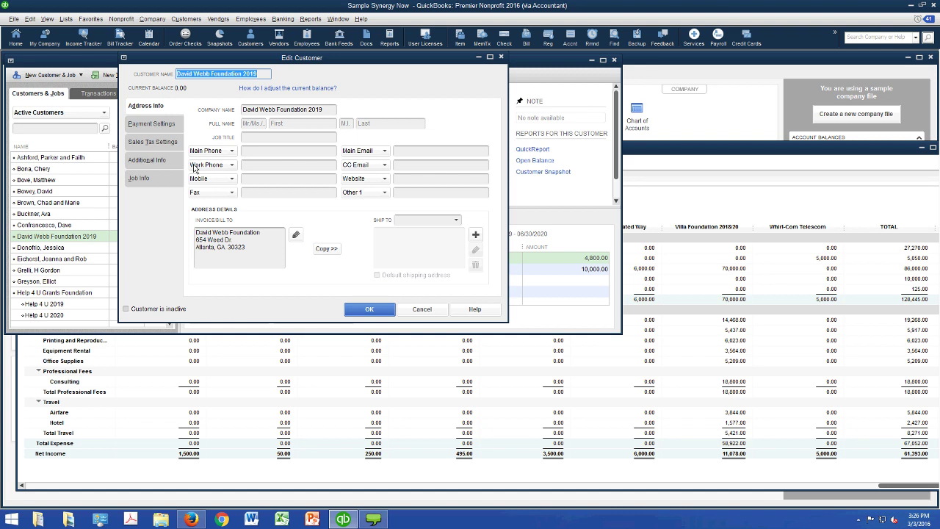
pyautogui.hotkey('alt', 'n')
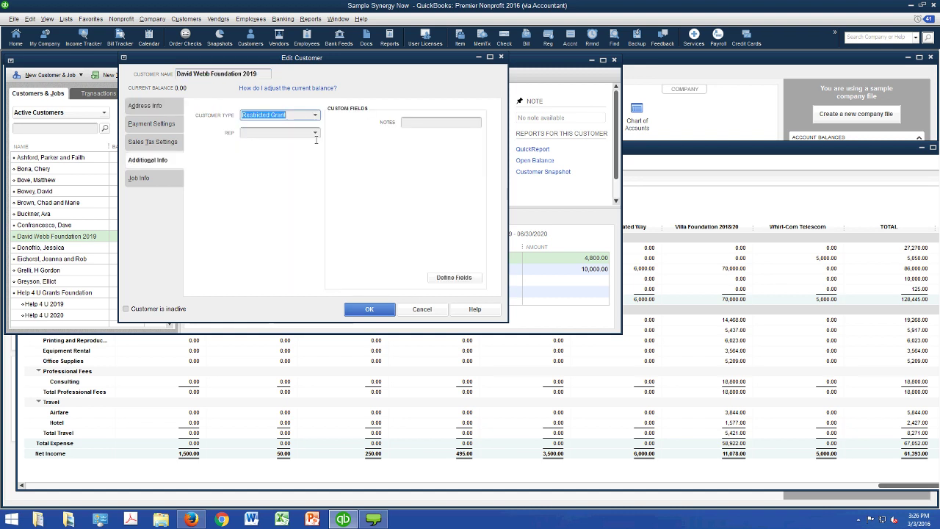
pyautogui.hotkey('alt', 'Down')
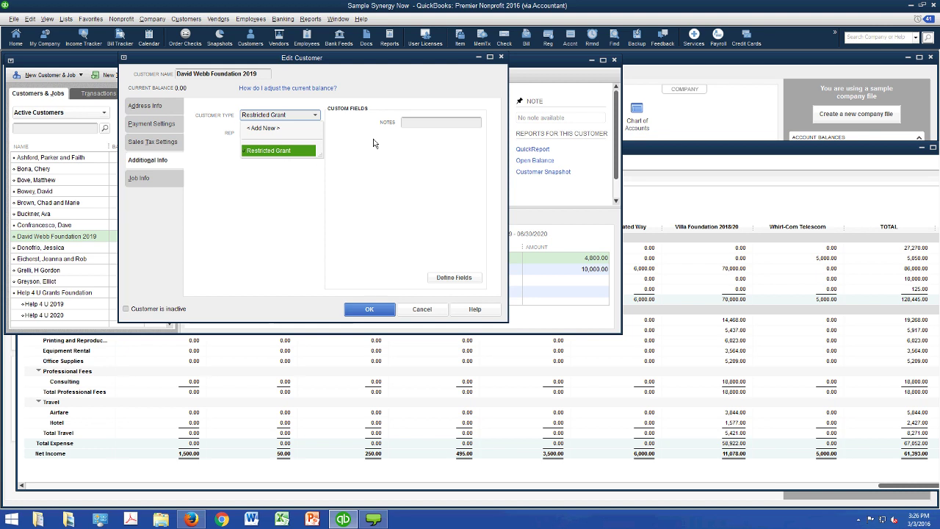
pyautogui.click(331, 185)
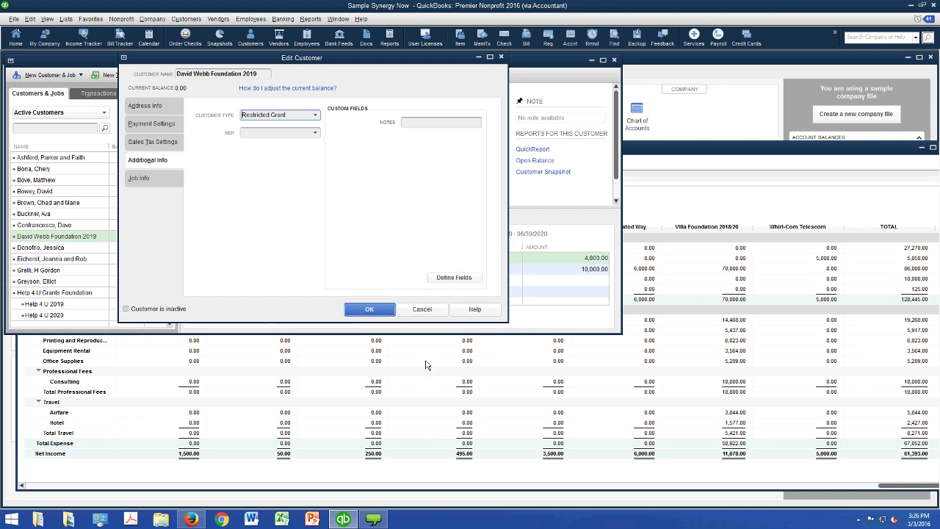
pyautogui.press('Return')
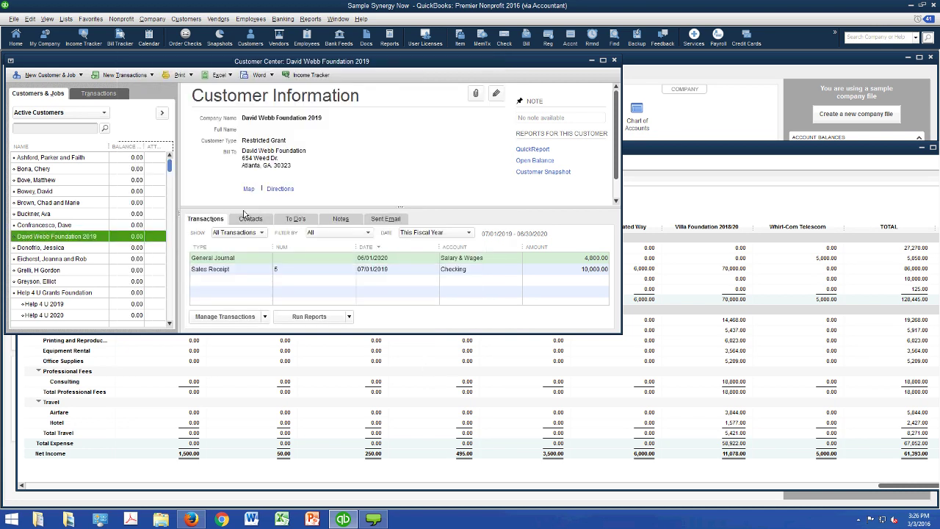
# - Confirm Villa Foundation 2018/20's customer type is Restricted Grant, closing its record unchanged
pyautogui.scroll(-2, 190, 244)
pyautogui.moveTo(189, 244); pyautogui.dragTo(170, 365)
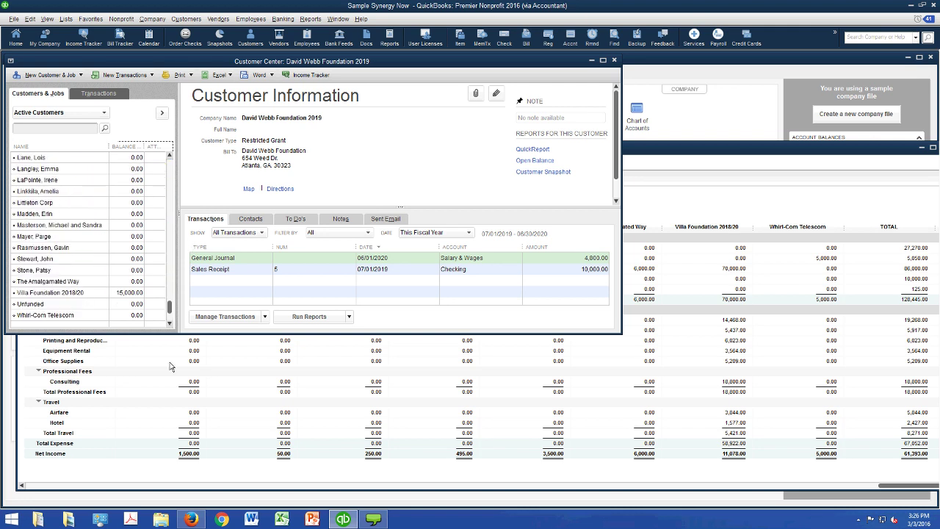
pyautogui.press('v')
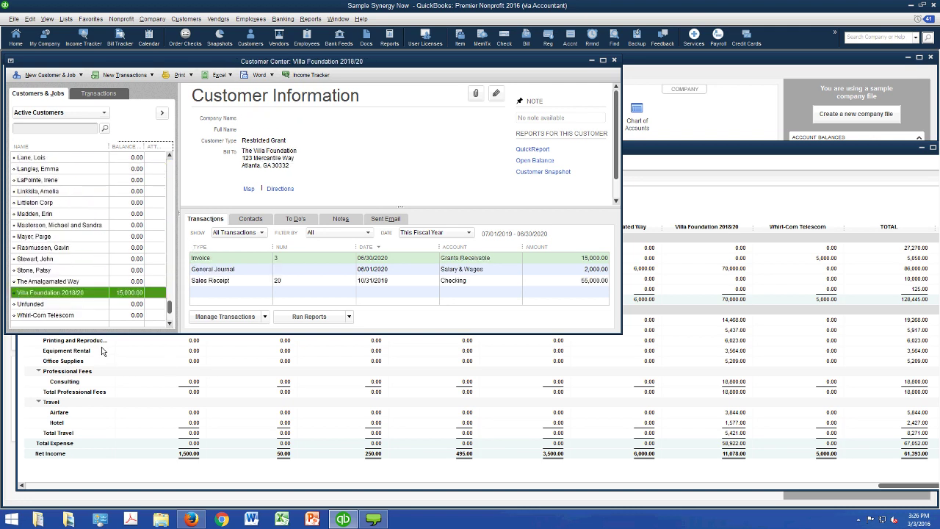
pyautogui.hotkey('ctrl', 'e')
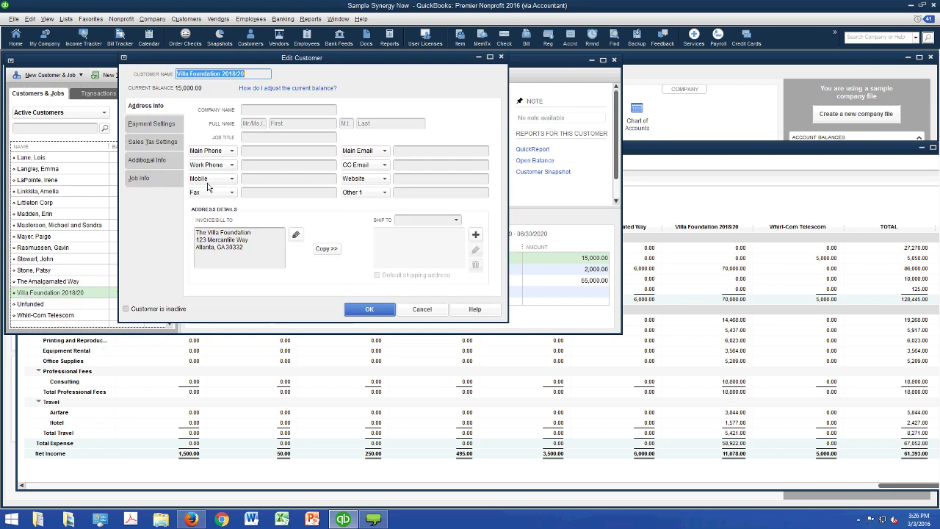
pyautogui.hotkey('alt', 'n')
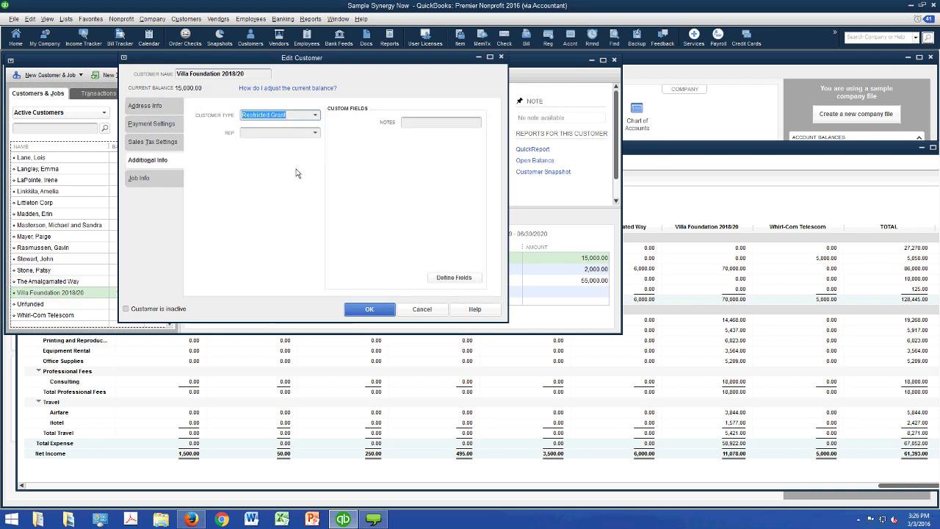
pyautogui.press('Return')
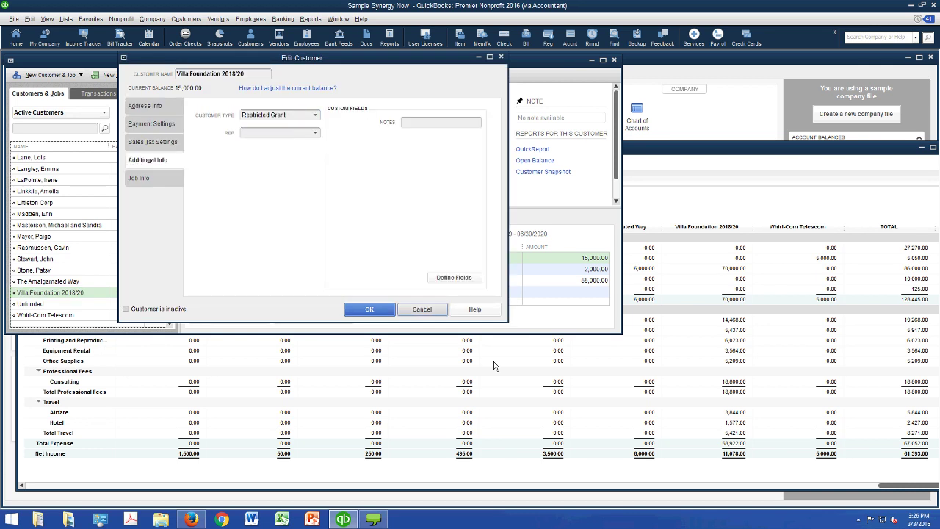
# - Add a Customer Type filter set to Restricted Grant to the Profit & Loss by Job report and apply it
pyautogui.click(495, 370)
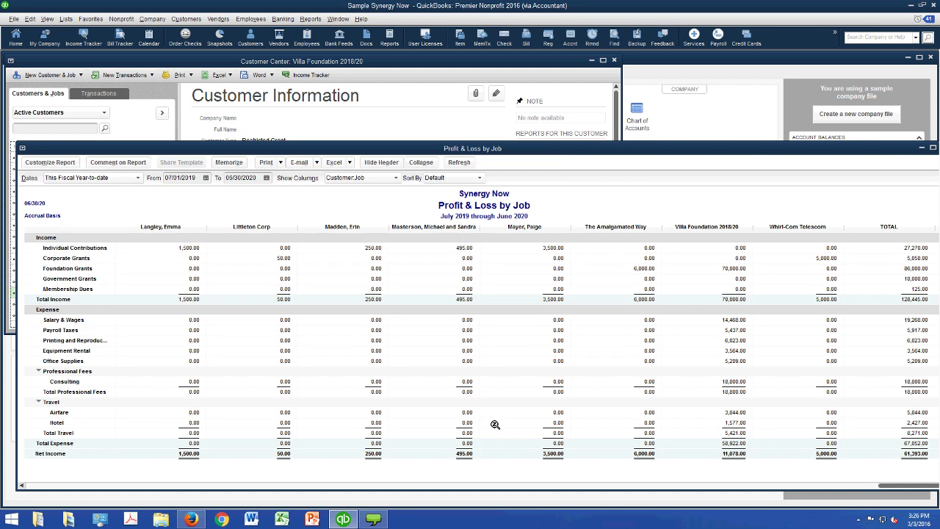
pyautogui.click(49, 163)
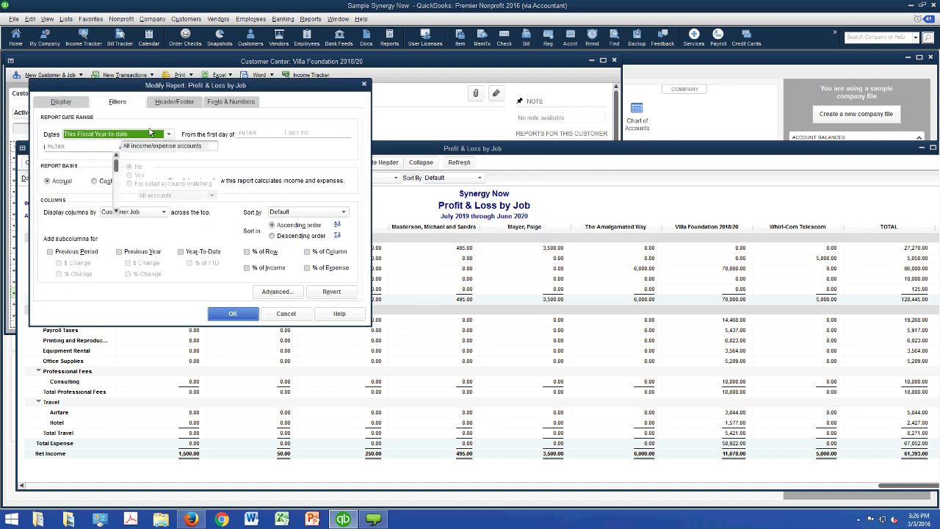
pyautogui.click(117, 101)
pyautogui.scroll(-1, 136, 250)
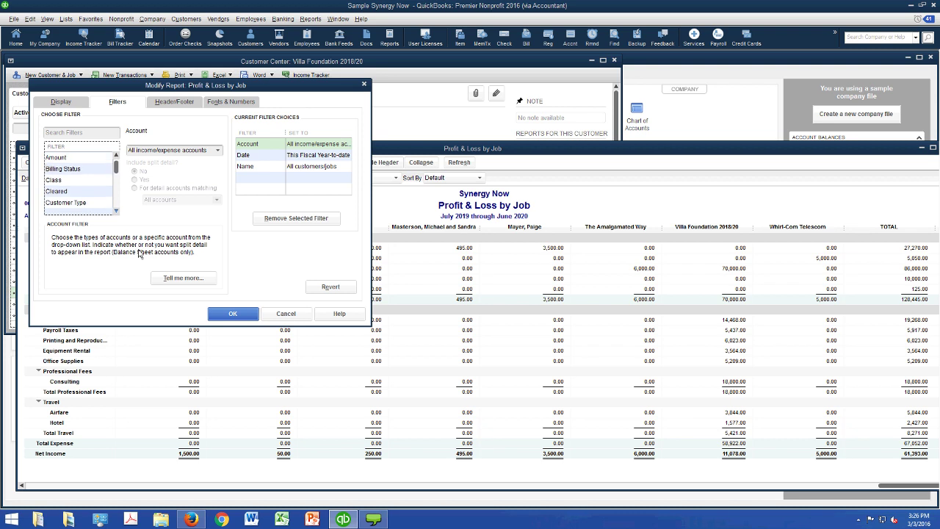
pyautogui.scroll(-1, 138, 254)
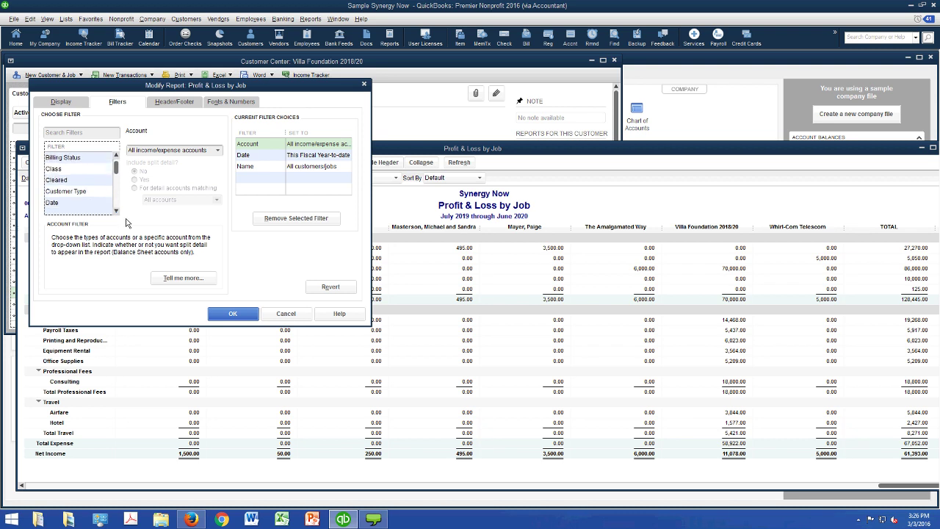
pyautogui.click(74, 191)
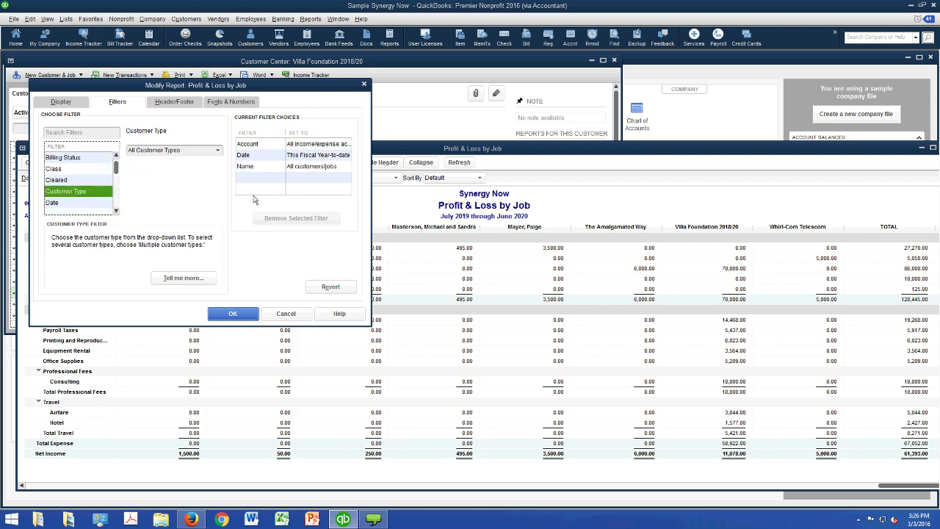
pyautogui.press('Tab')
pyautogui.hotkey('alt', 'Down')
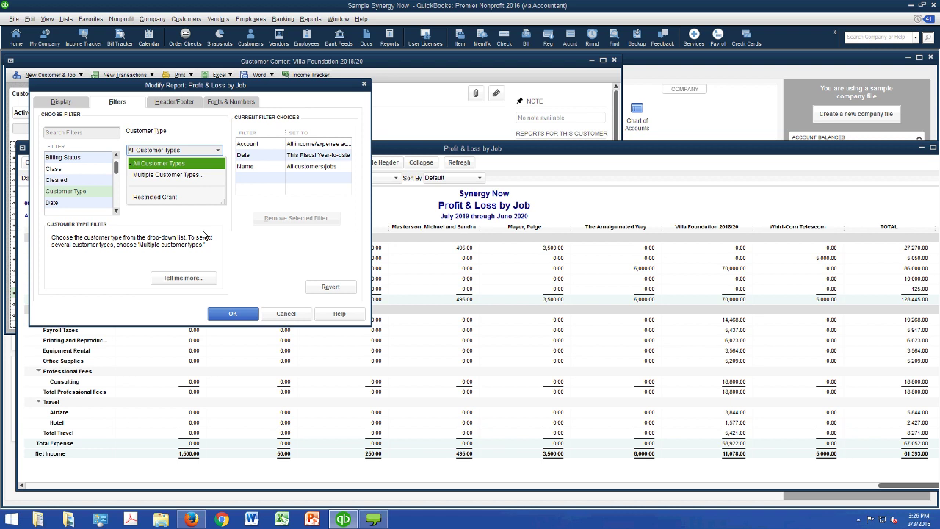
pyautogui.press('Down')
pyautogui.press('Down')
pyautogui.press('Return')
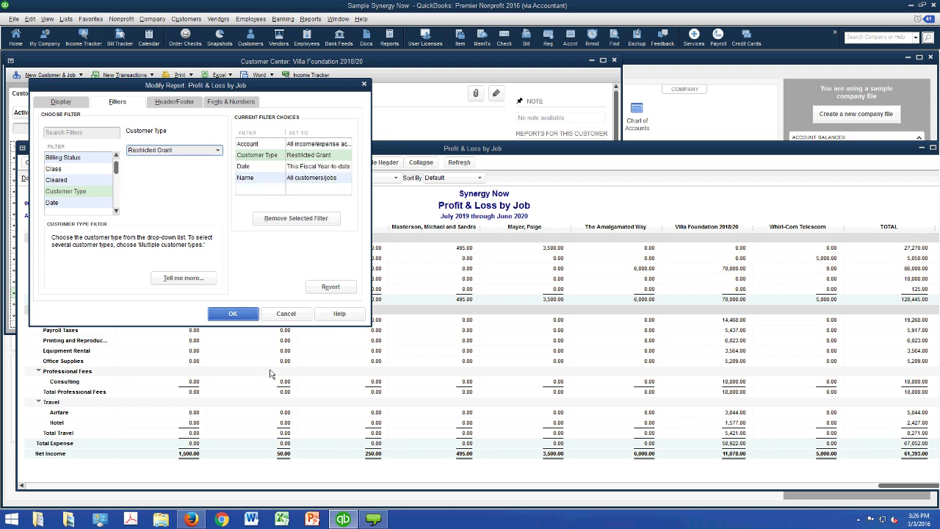
pyautogui.press('Return')
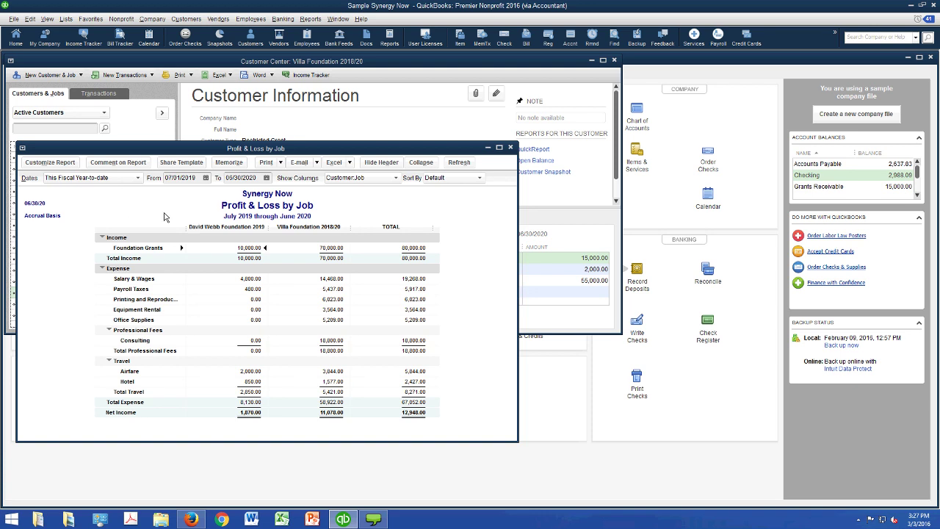
# - Change the report's date range to All
pyautogui.hotkey('alt', 'd')
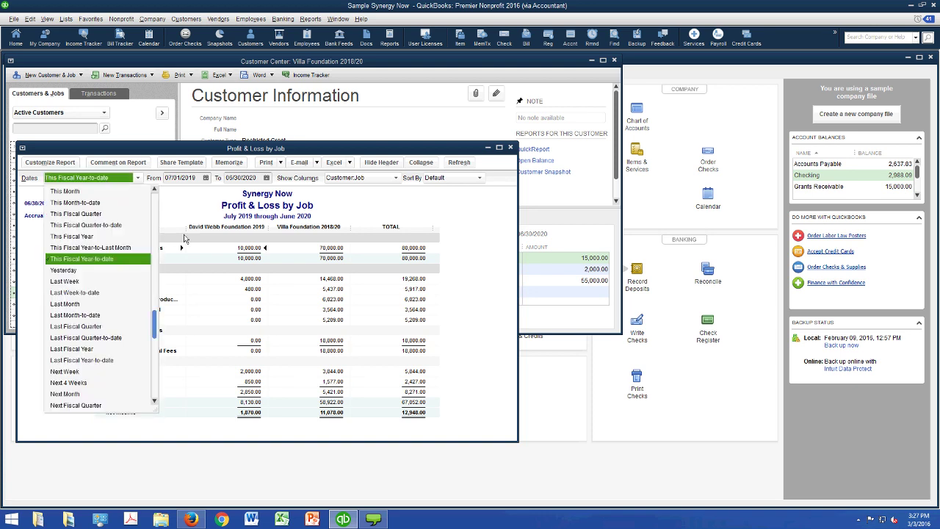
pyautogui.scroll(2, 121, 236)
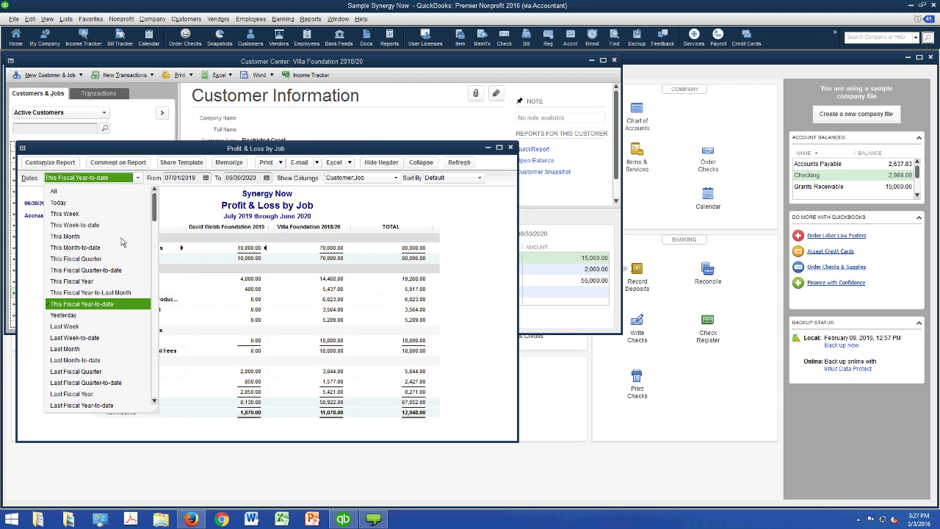
pyautogui.press('Escape')
pyautogui.press('a')
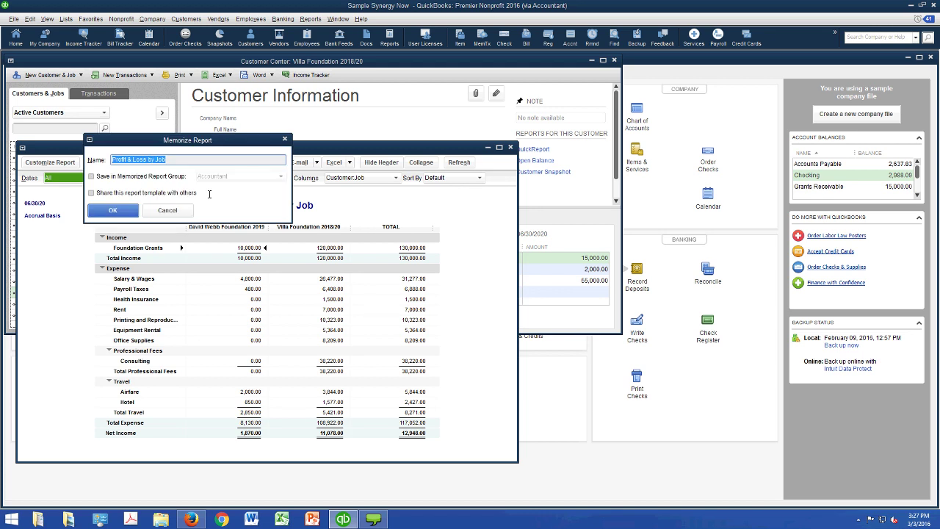
# - Memorize the report as 'Restricted Grants' and verify it appears under Memorized Reports
pyautogui.write('Restricted Grants')
pyautogui.click(114, 210)
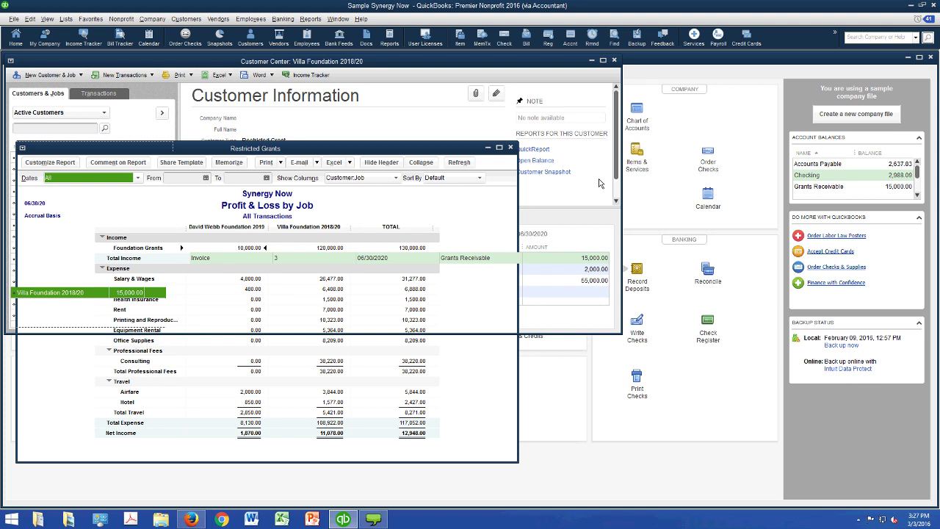
pyautogui.click(310, 19)
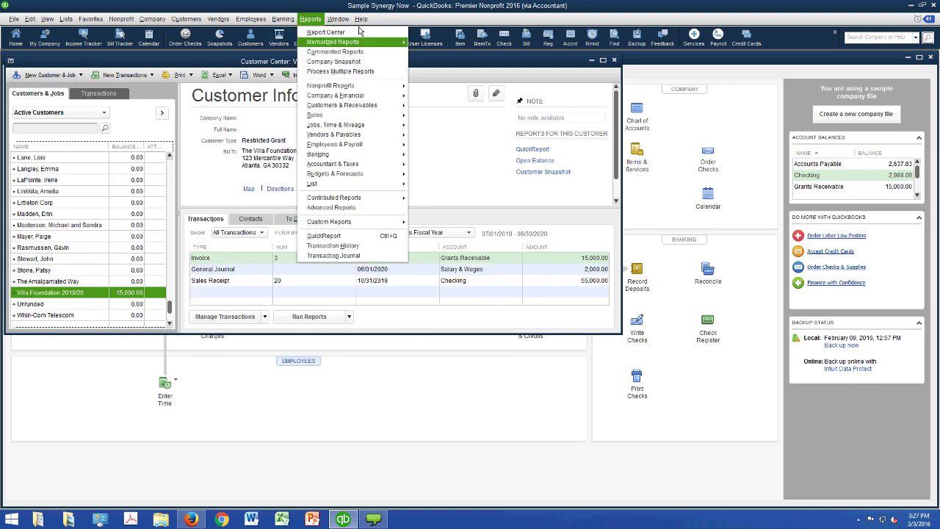
pyautogui.moveTo(371, 42)
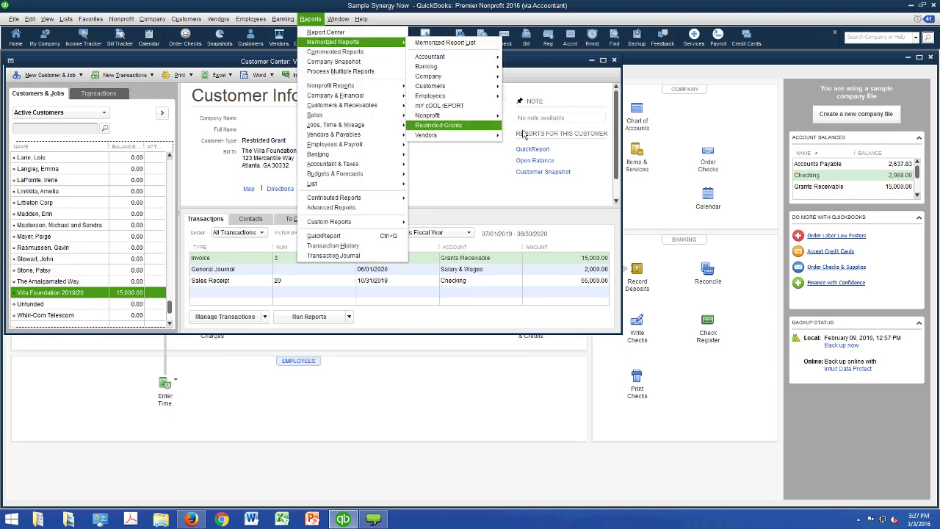
pyautogui.press('Escape')
pyautogui.press('Escape')
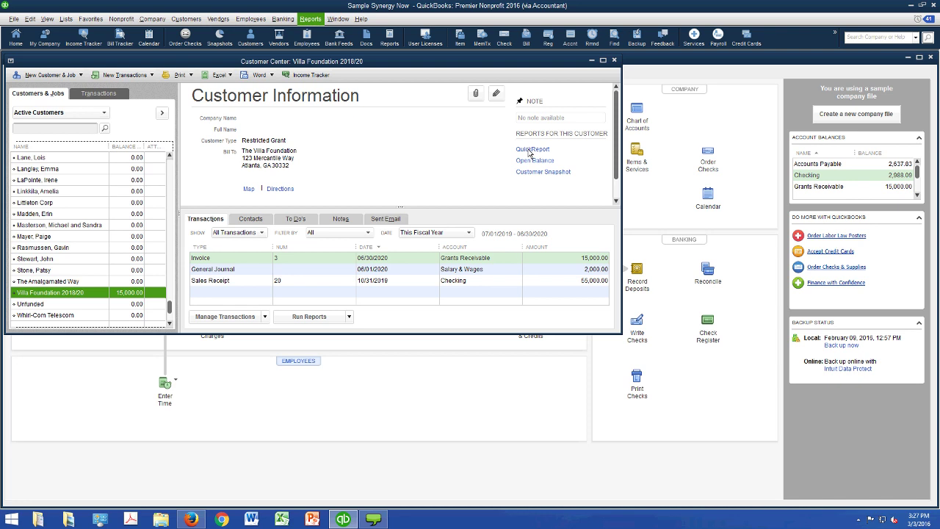
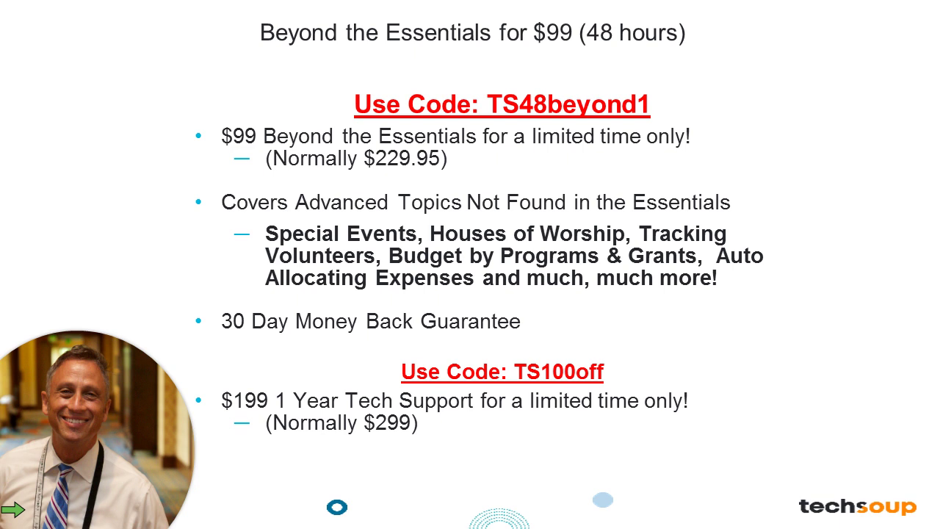
# - Advance the slideshow two slides to slide 18, the Intuit Donation Program details
pyautogui.press('Right')
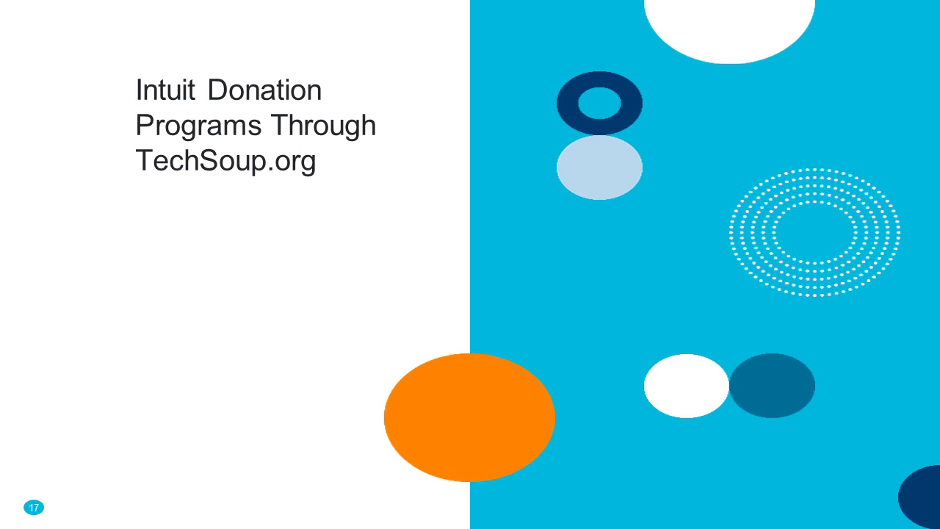
pyautogui.press('Right')
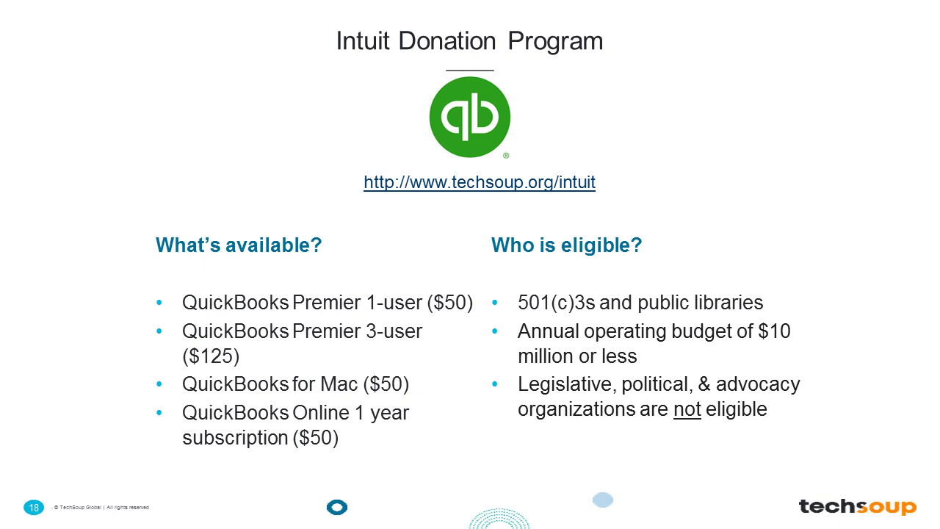
# - Advance past the TechSoup website and 'By Donor or Provider' slides to Additional Resources
pyautogui.press('Right')
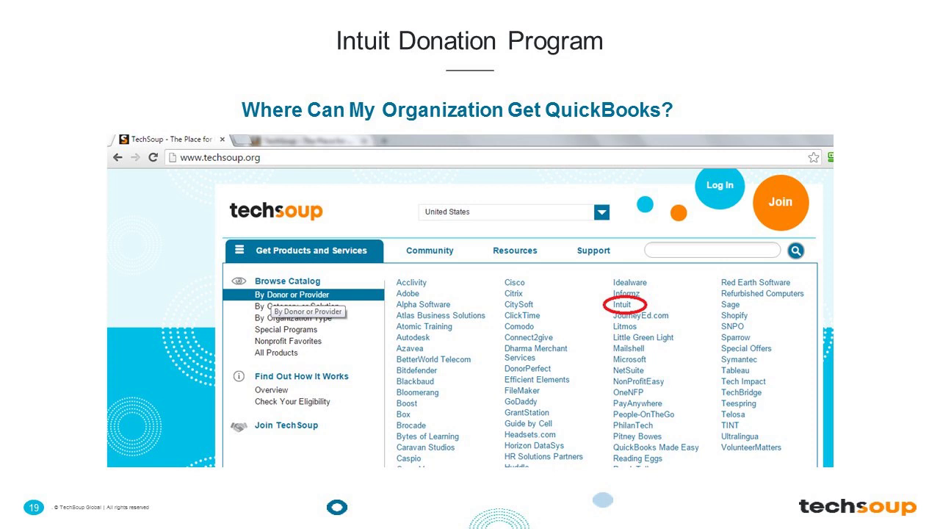
pyautogui.press('Right')
pyautogui.press('Right')
pyautogui.press('Right')
pyautogui.press('Right')
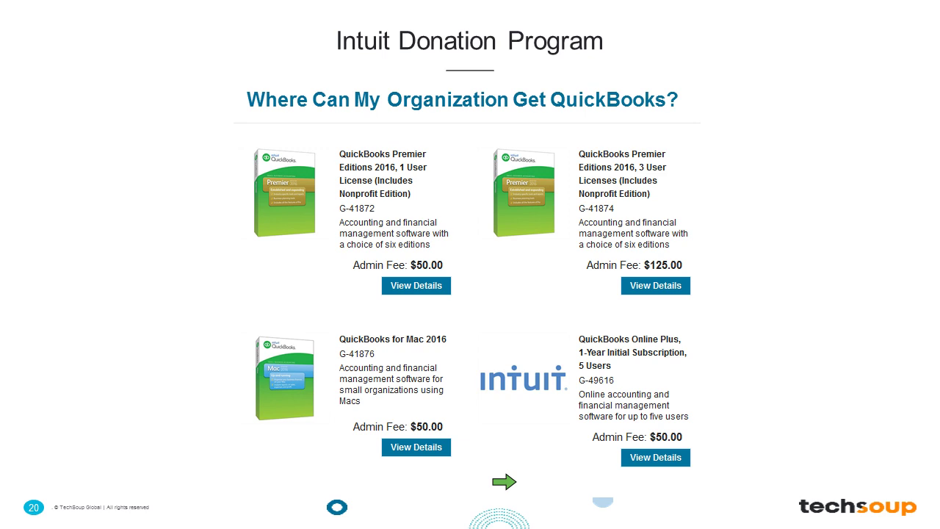
pyautogui.press('Right')
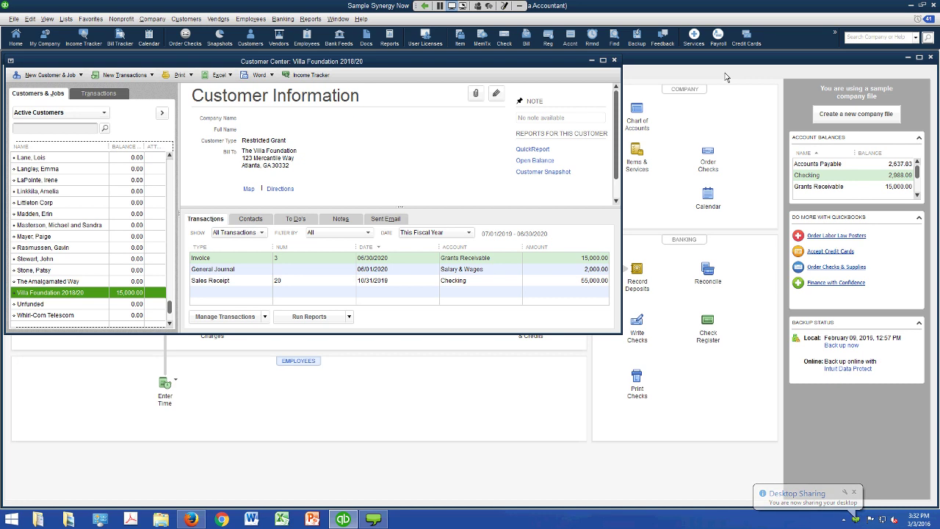
# - Close the Villa Foundation 2018/20 customer record
pyautogui.press('Escape')
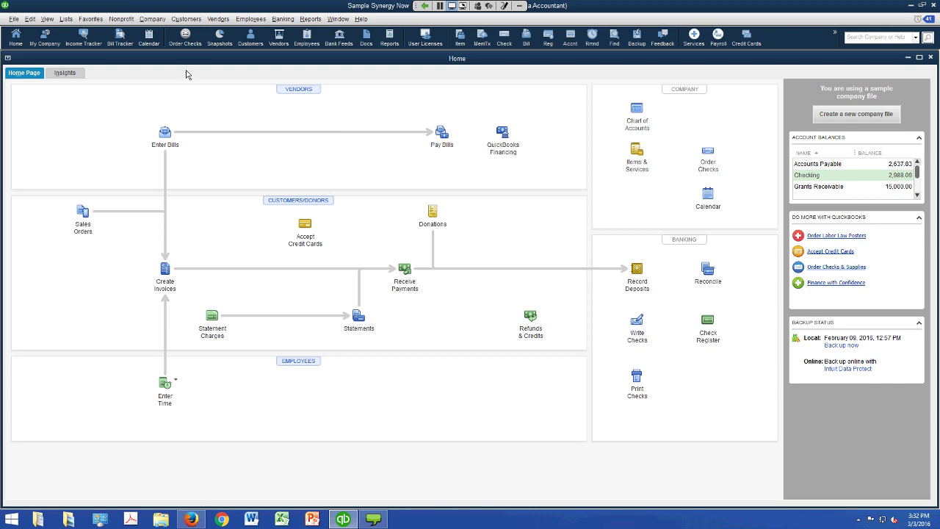
# - Start a new Income-type account from the Chart of Accounts
pyautogui.click(66, 19)
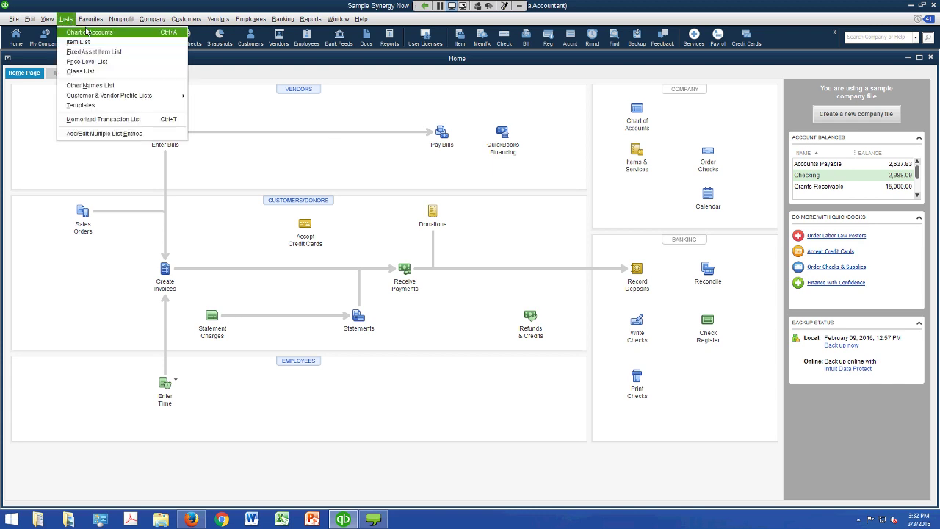
pyautogui.click(86, 32)
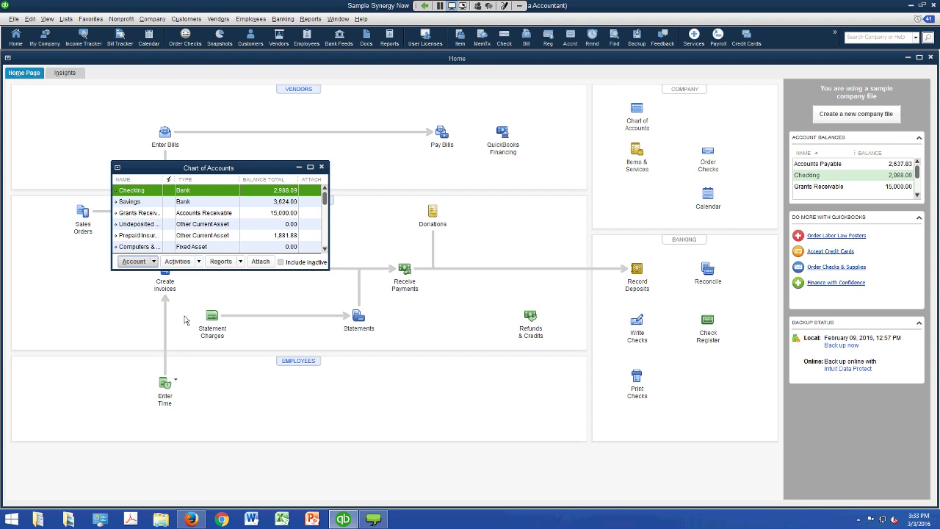
pyautogui.click(134, 261)
pyautogui.press('Down')
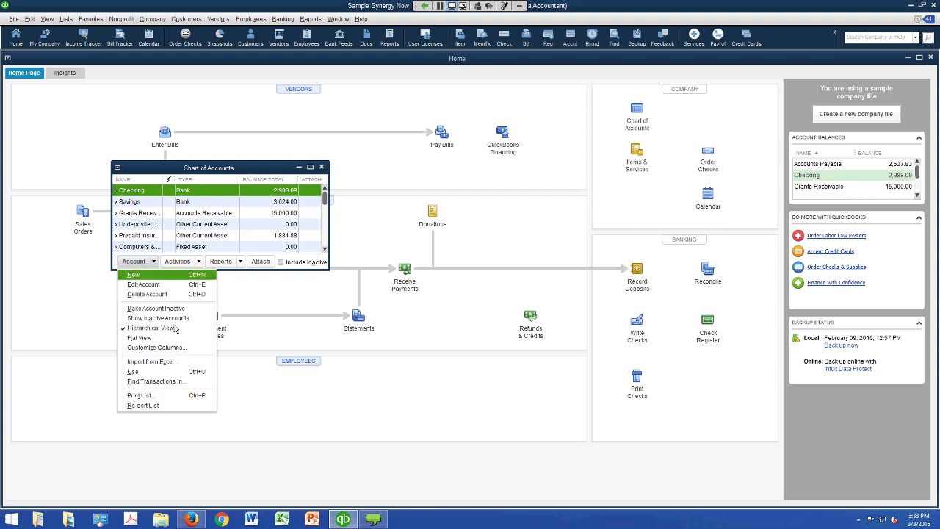
pyautogui.press('Return')
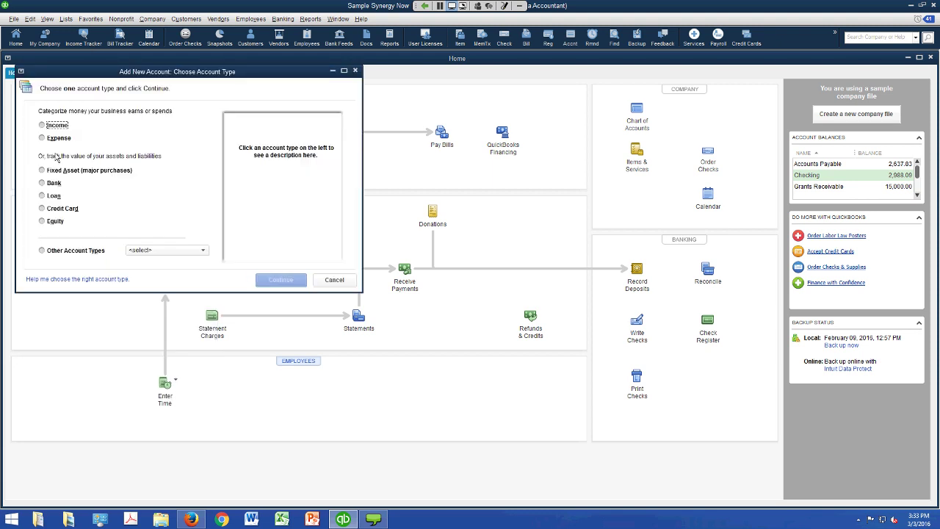
pyautogui.press('space')
pyautogui.click(280, 280)
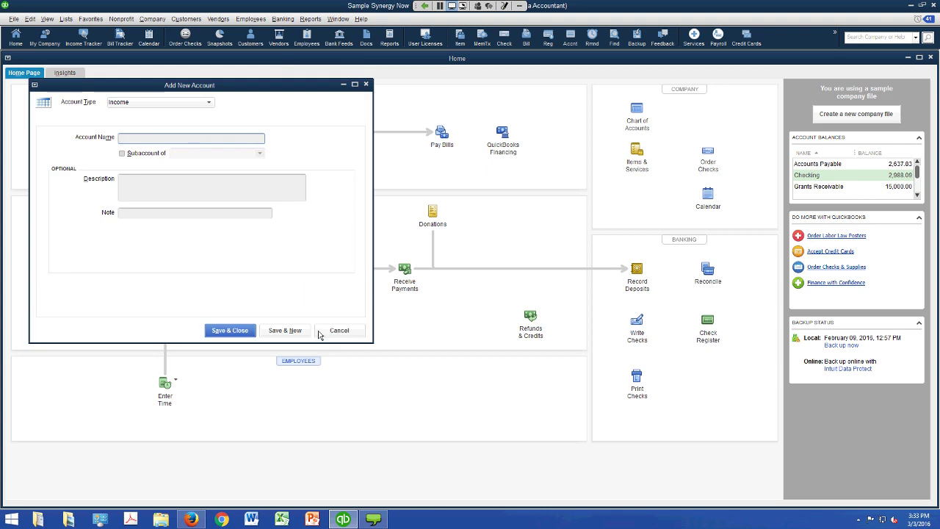
# - Name the new account 'In-Kind Gifts' and save it
pyautogui.write('In_kind Gifts')
pyautogui.press('BackSpace')
pyautogui.write('-')
pyautogui.press('Delete')
pyautogui.write('K')
pyautogui.press('Delete')
pyautogui.press('BackSpace')
pyautogui.write('K')
pyautogui.click(230, 329)
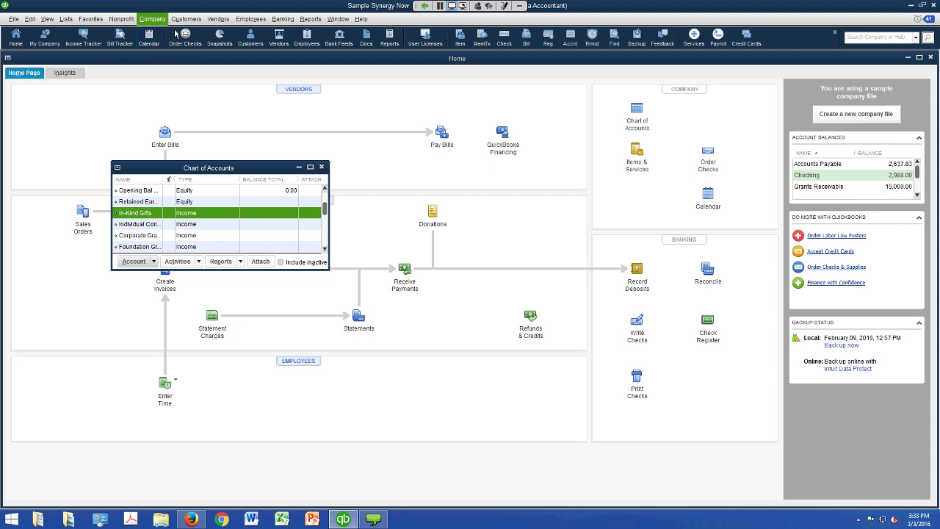
# - Attempt a general journal entry, discard the crash report without sending, and minimize Firefox
pyautogui.hotkey('alt', 'c')
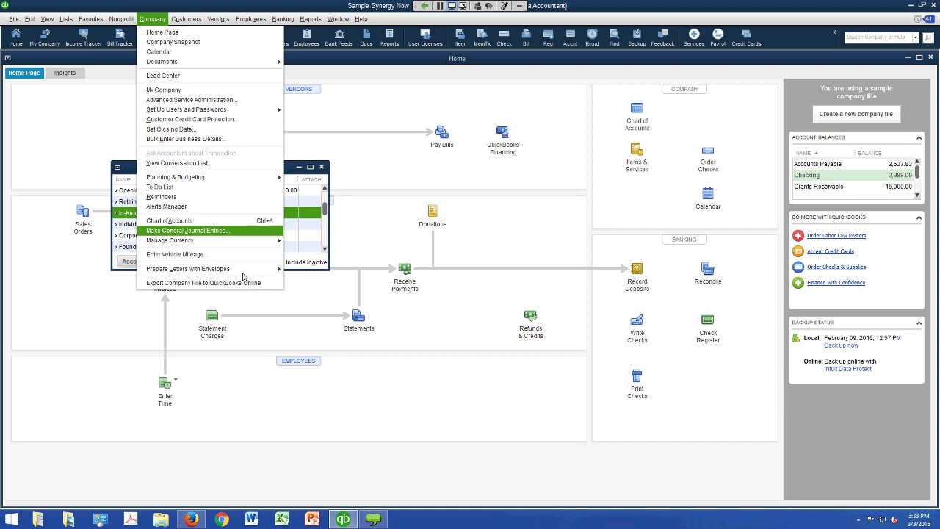
pyautogui.press('Return')
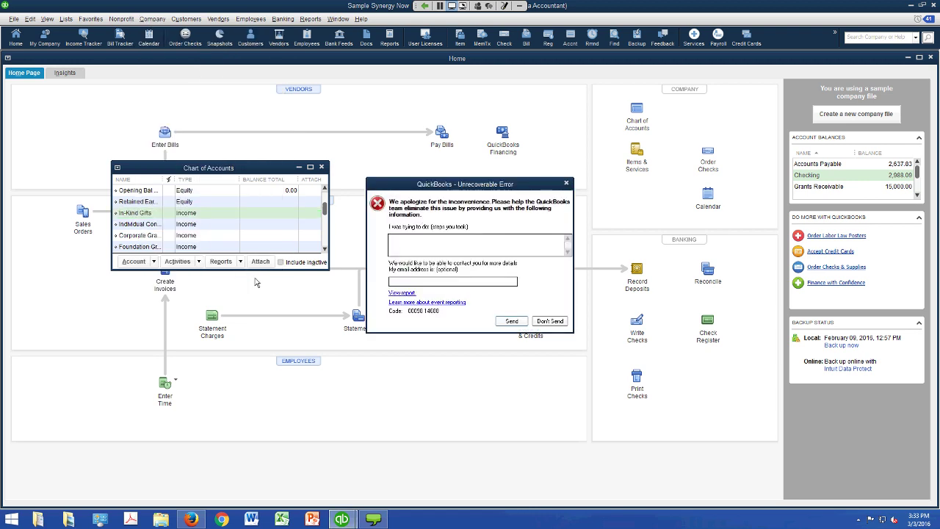
pyautogui.click(549, 321)
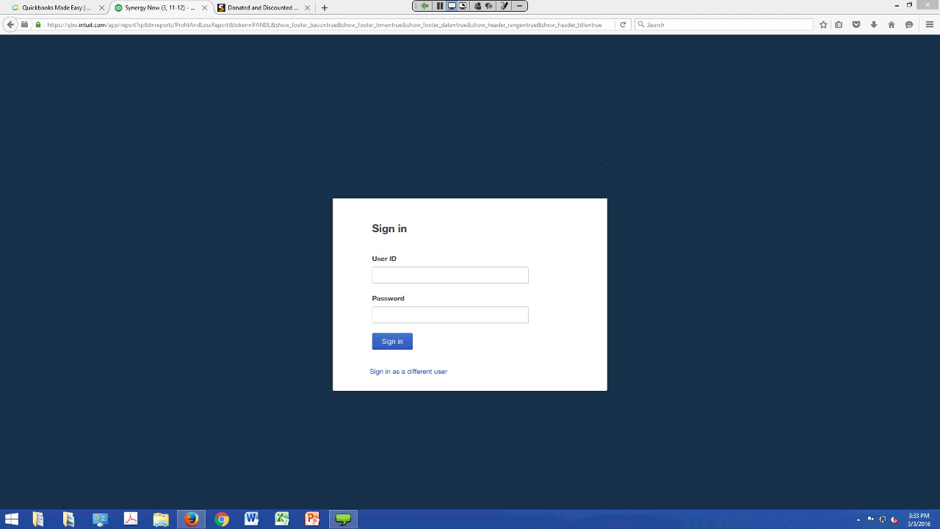
pyautogui.click(895, 5)
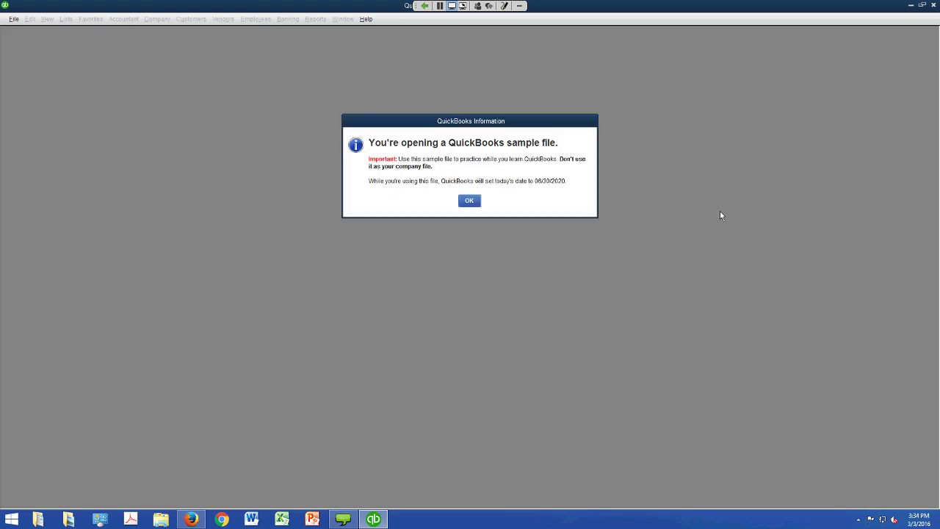
# - Dismiss the sample-file notice, close the Accountant Center, and retry Make General Journal Entries
pyautogui.press('Return')
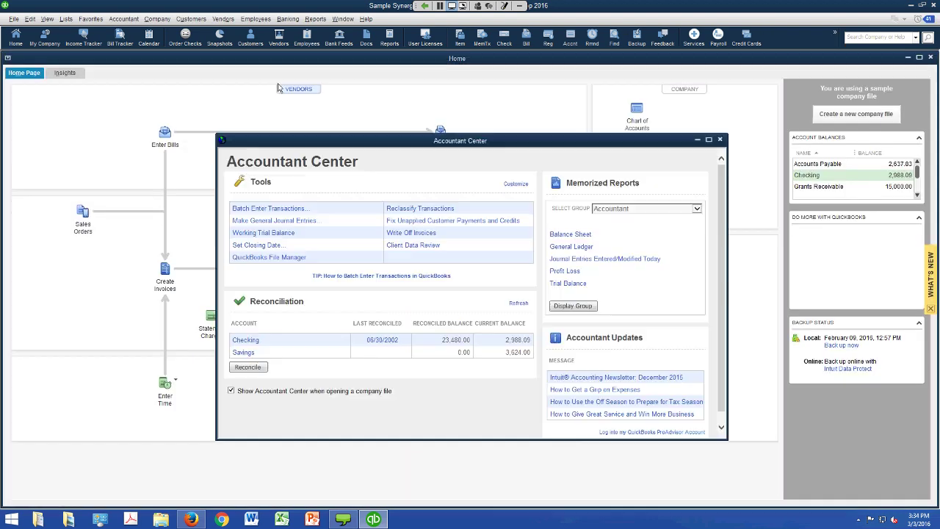
pyautogui.click(795, 167)
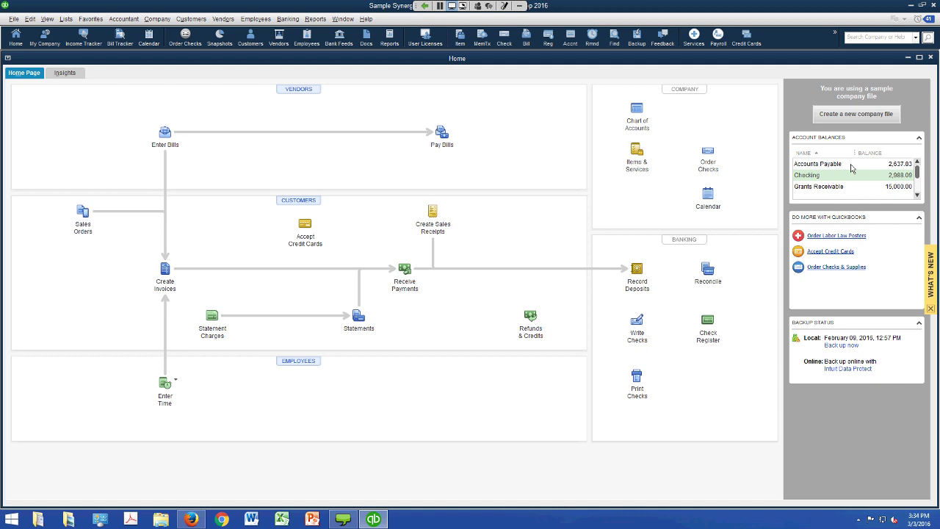
pyautogui.click(157, 18)
pyautogui.press('Down')
pyautogui.press('Down')
pyautogui.press('Down')
pyautogui.press('Down')
pyautogui.press('Down')
pyautogui.press('Down')
pyautogui.press('Down')
pyautogui.press('Down')
pyautogui.press('Down')
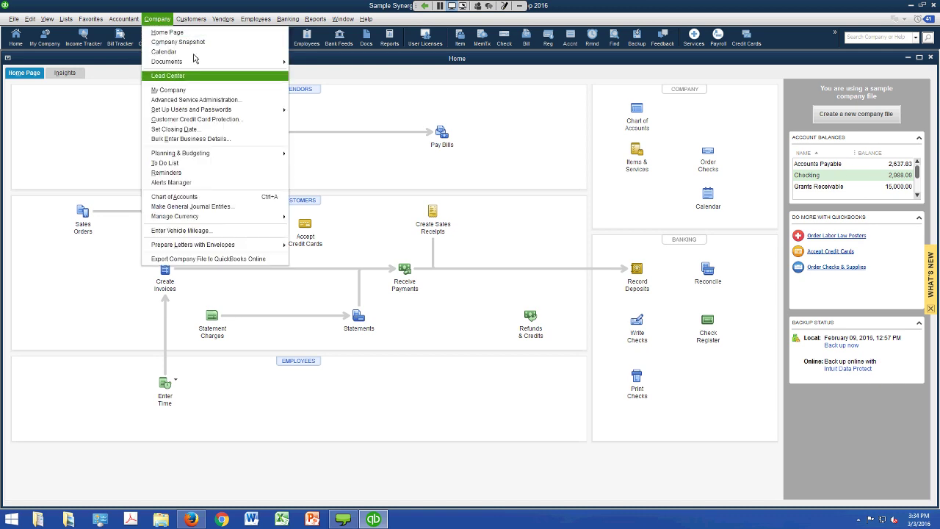
pyautogui.click(221, 206)
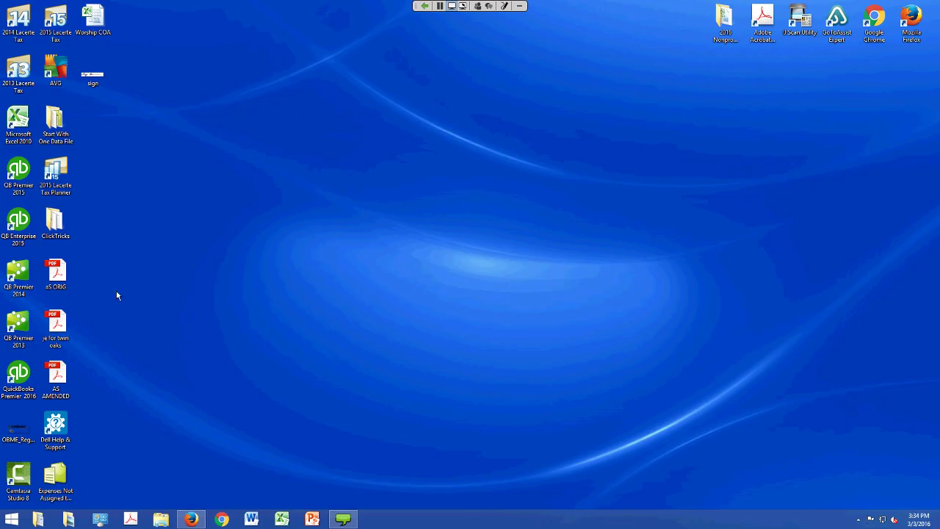
# - Relaunch QuickBooks Premier 2016, postpone the update, and open the sample company
pyautogui.doubleClick(18, 375)
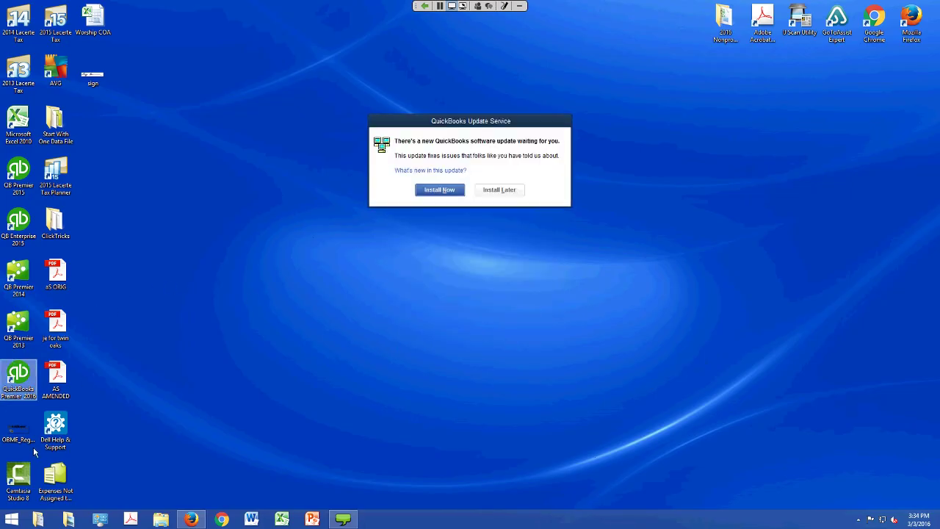
pyautogui.click(556, 320)
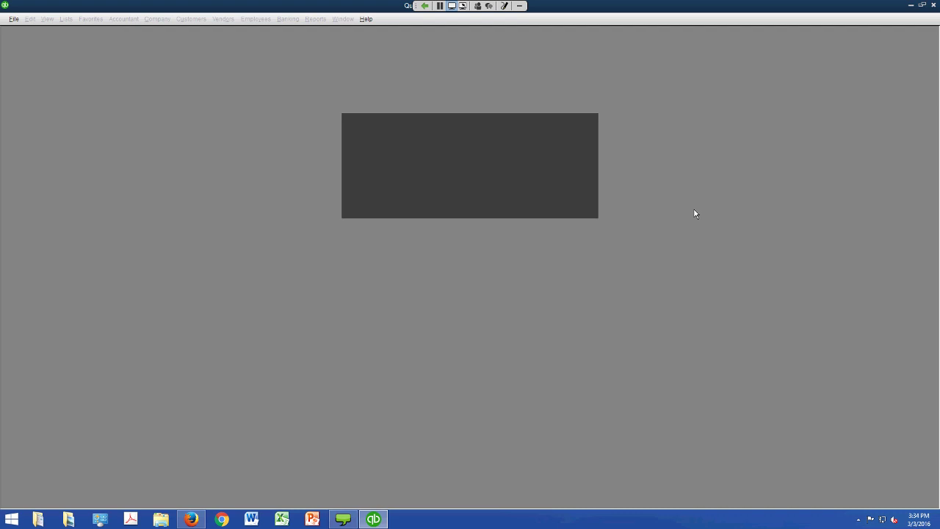
pyautogui.press('Return')
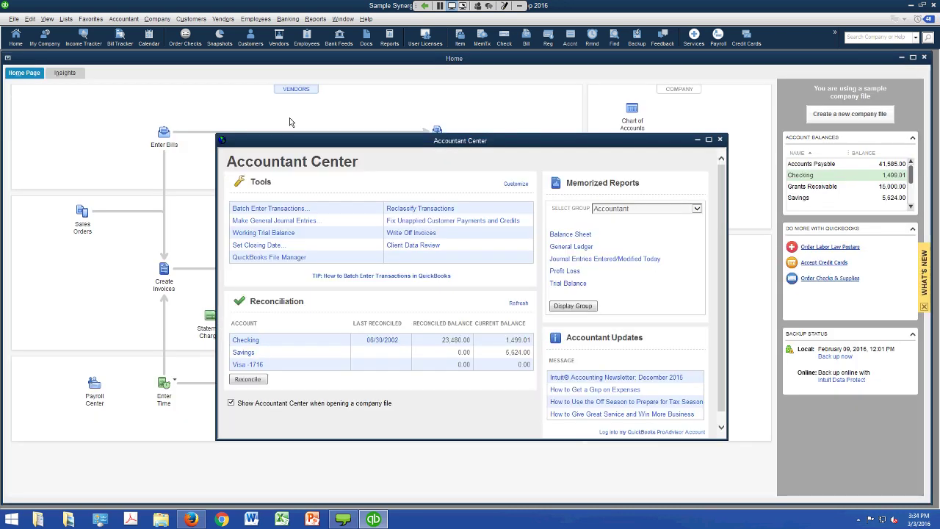
# - Close the Accountant Center and open the Chart of Accounts
pyautogui.click(719, 138)
pyautogui.click(32, 19)
pyautogui.click(30, 19)
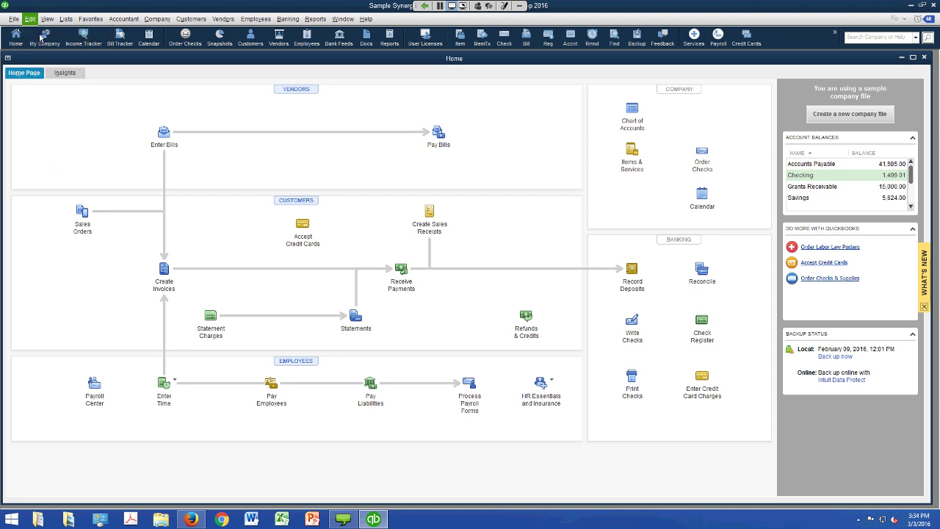
pyautogui.click(65, 19)
pyautogui.click(77, 31)
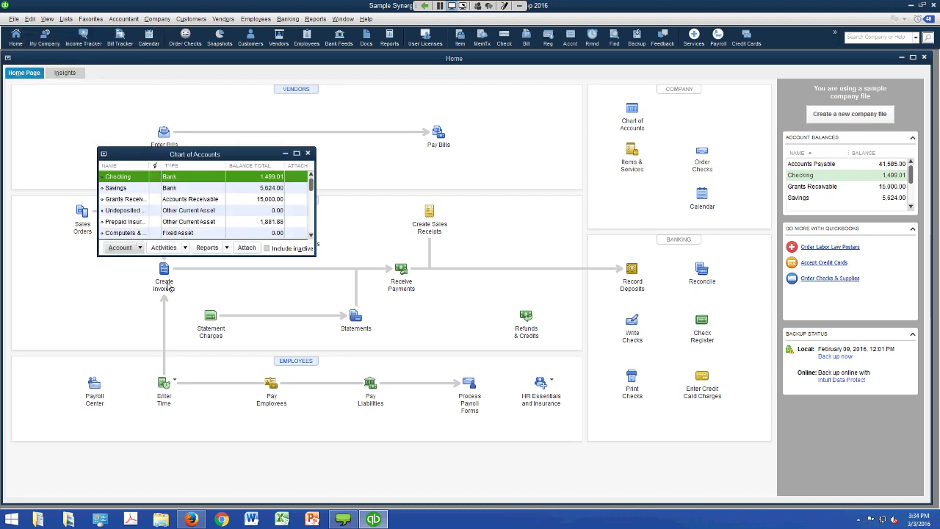
# - Create the Income account 'In-Kind Gifts' and close the Chart of Accounts
pyautogui.click(121, 247)
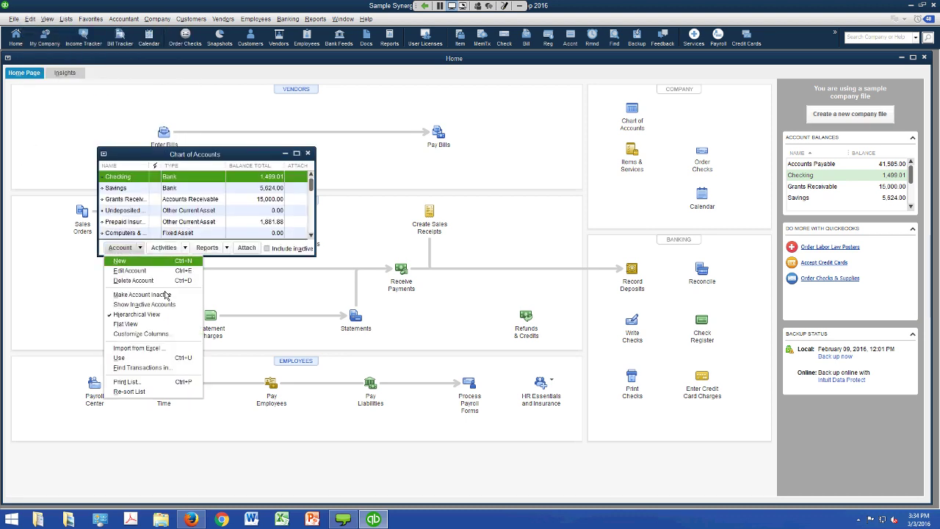
pyautogui.hotkey('ctrl', 'n')
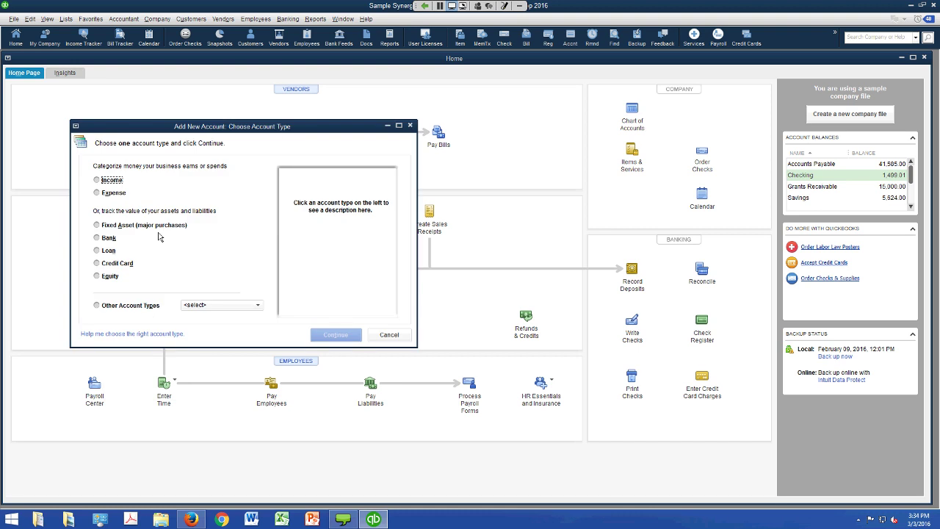
pyautogui.click(96, 179)
pyautogui.click(335, 334)
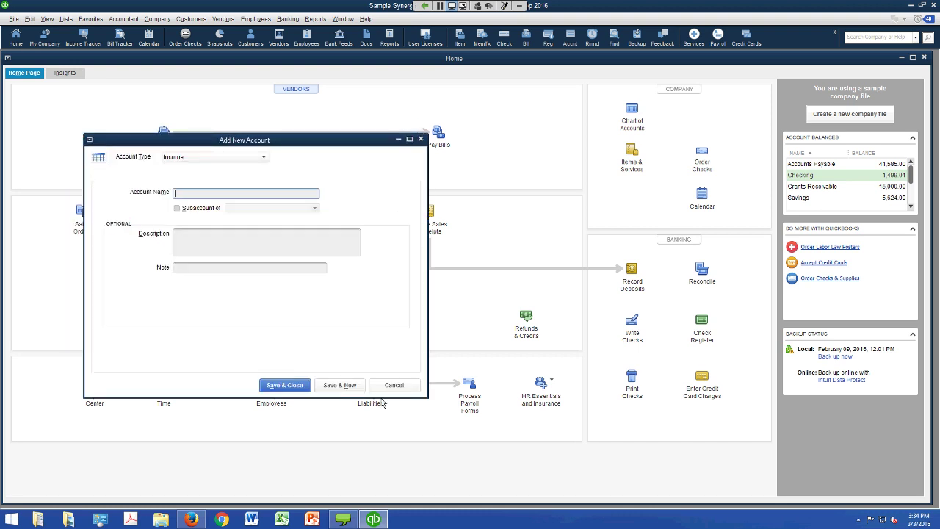
pyautogui.write('In-Kind Gifts')
pyautogui.press('Return')
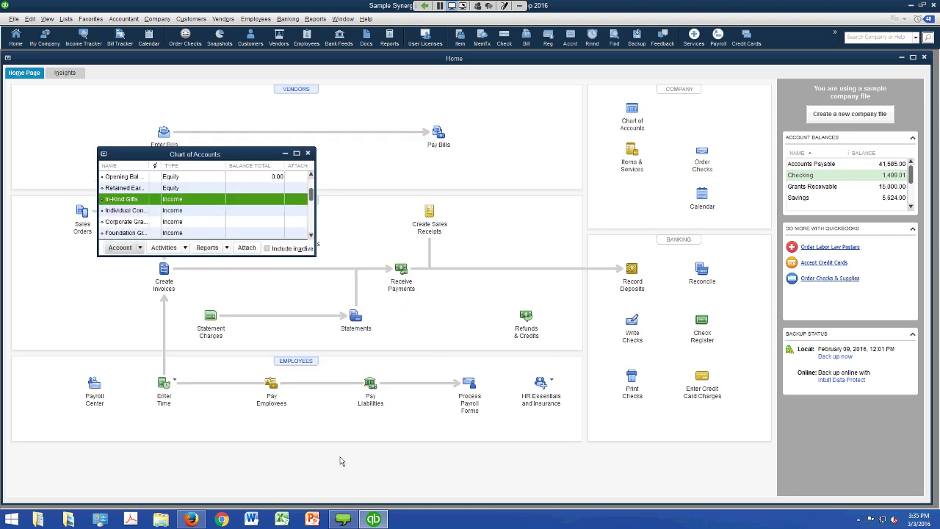
pyautogui.press('Escape')
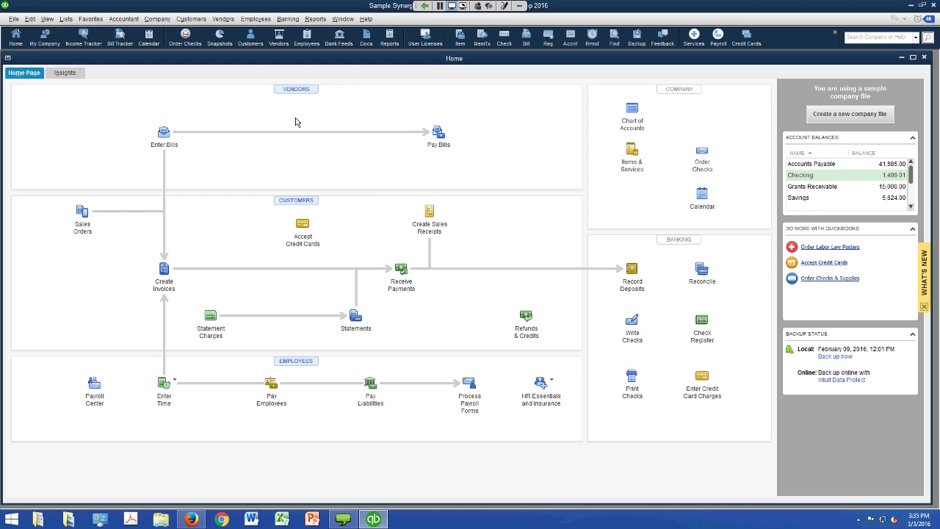
pyautogui.click(157, 18)
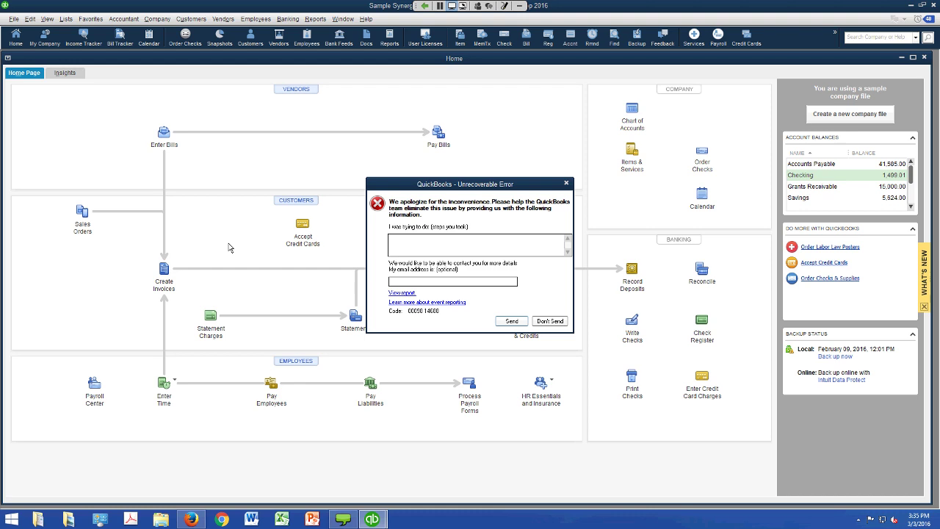
# - Discard the error report, relaunch QuickBooks Premier 2016, and open the sample company's Home page
pyautogui.click(549, 321)
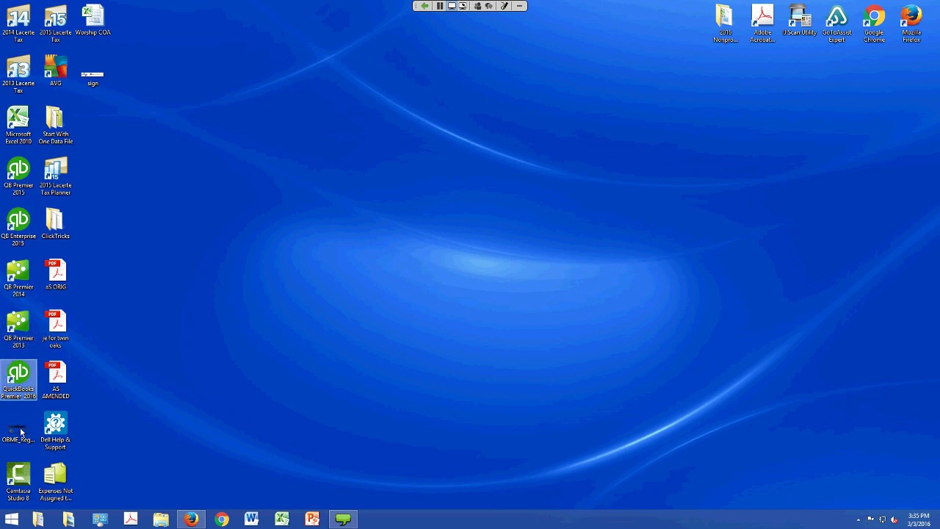
pyautogui.doubleClick(18, 376)
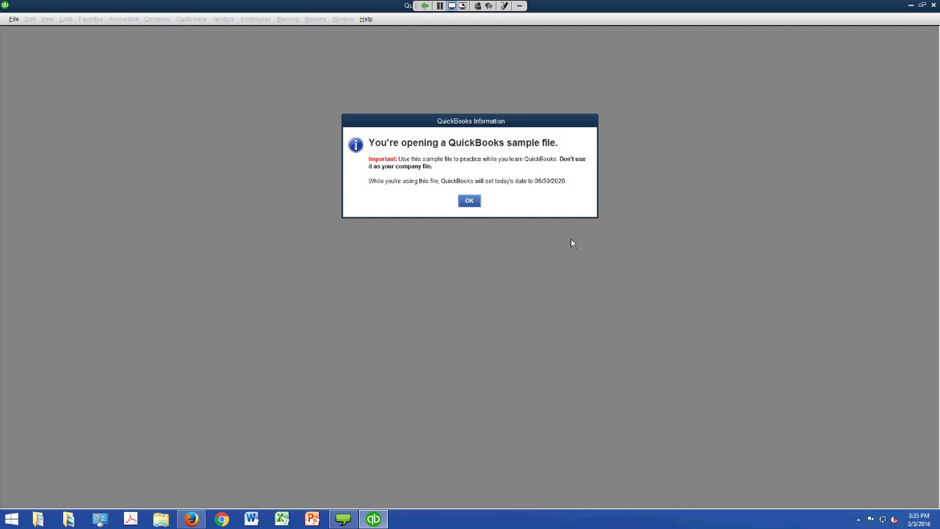
pyautogui.press('Return')
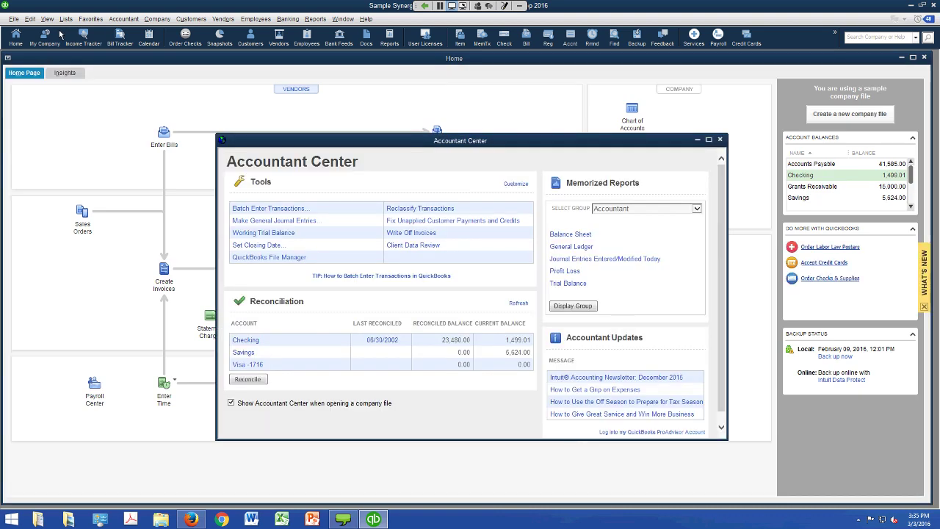
pyautogui.click(18, 35)
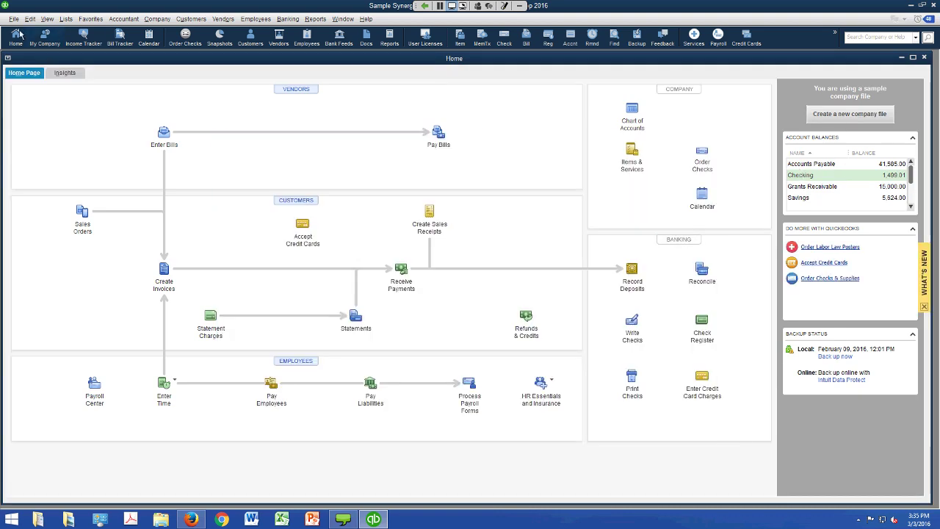
# - Open a recent sample company file via Open Previous Company and acknowledge the notice
pyautogui.hotkey('alt', 'f')
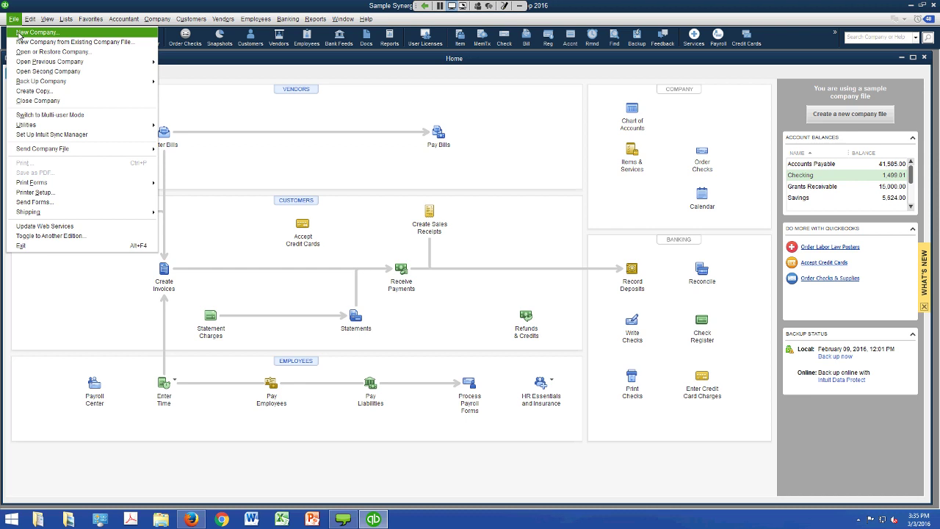
pyautogui.moveTo(27, 63)
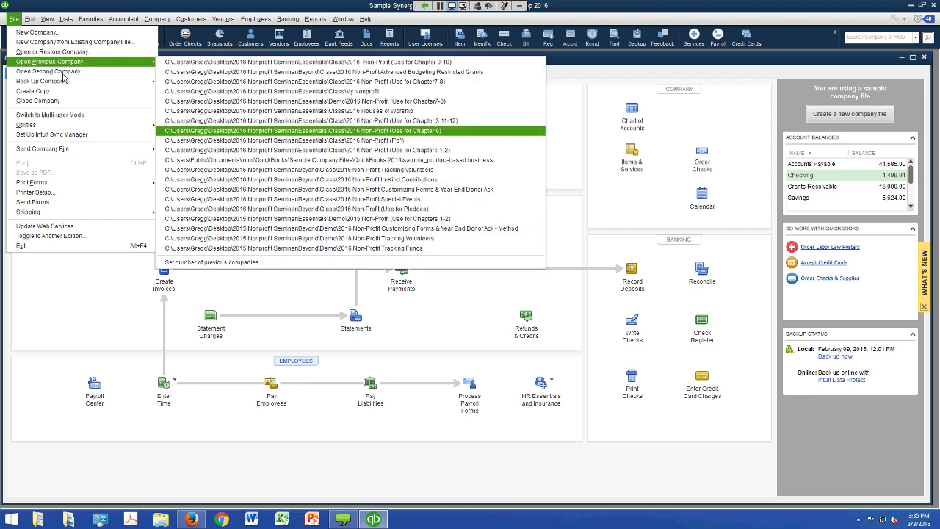
pyautogui.click(428, 149)
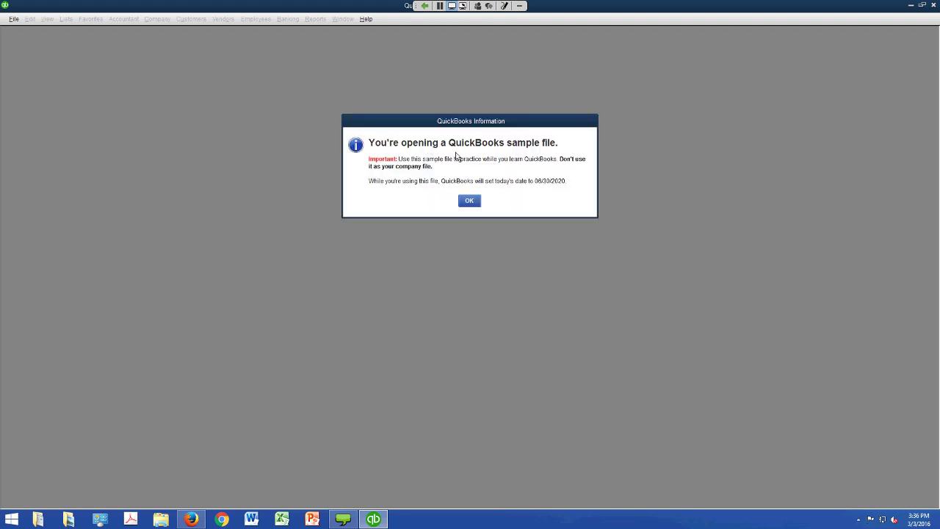
pyautogui.click(469, 200)
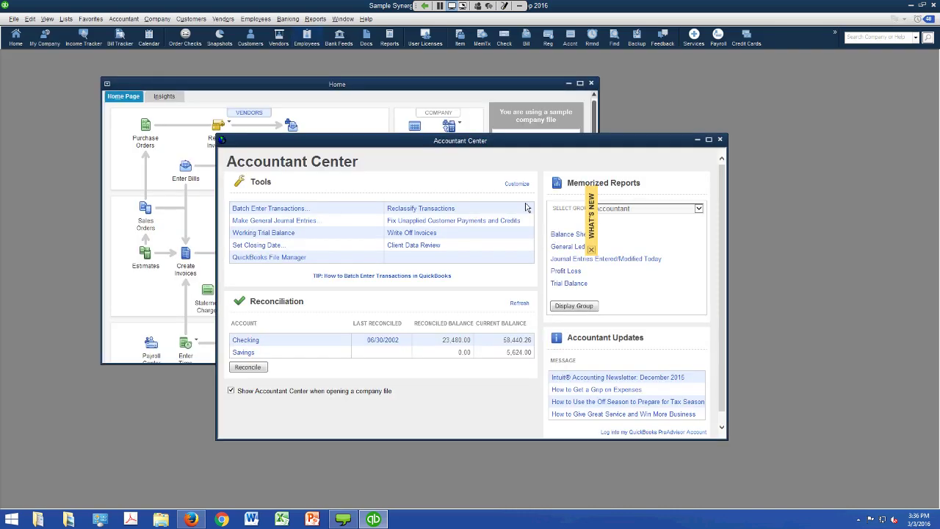
# - Run the standard Balance Sheet report for Synergy Now as of June 30, 2020
pyautogui.click(315, 20)
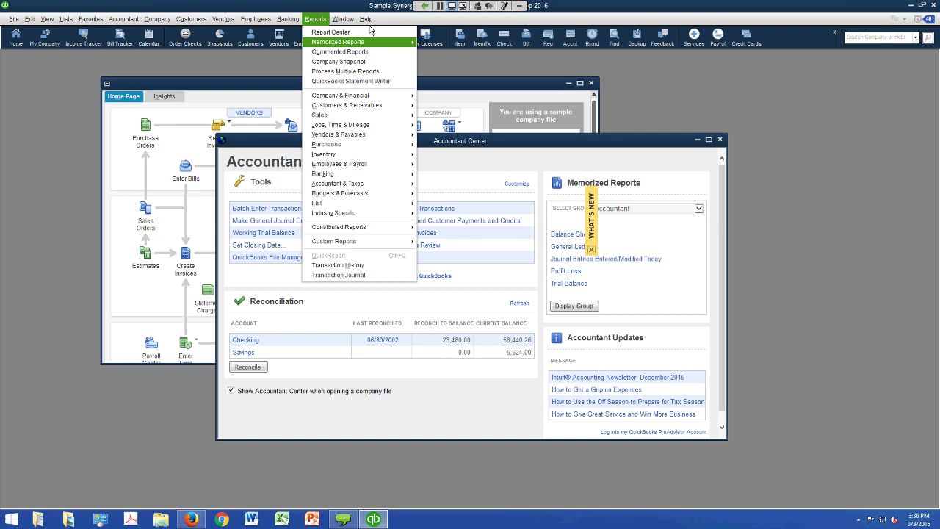
pyautogui.moveTo(352, 96)
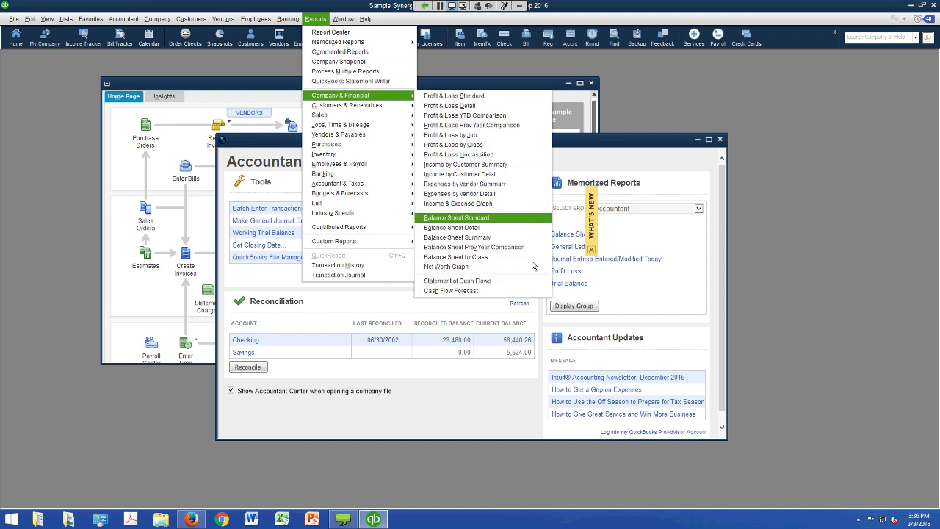
pyautogui.press('Return')
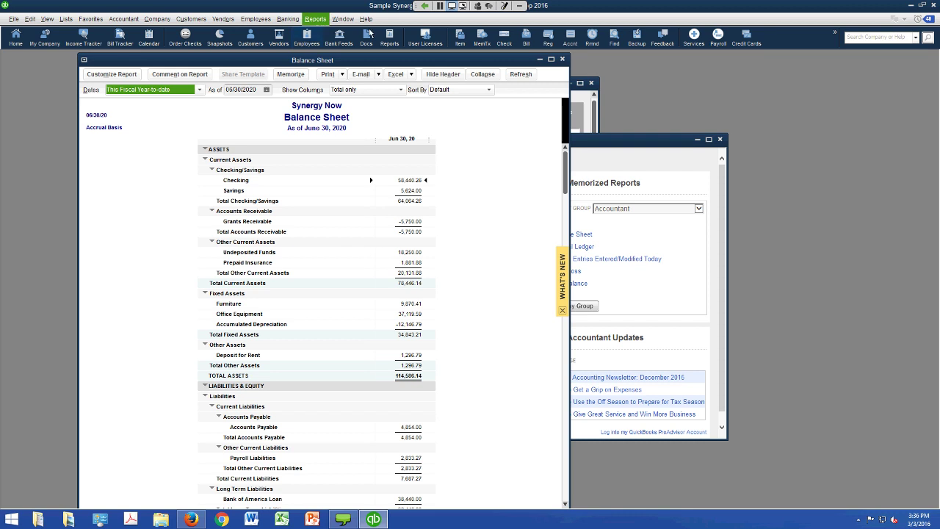
# - Start a Budget vs. Actual report using the FY2019-20 Profit & Loss by Account budget
pyautogui.click(315, 18)
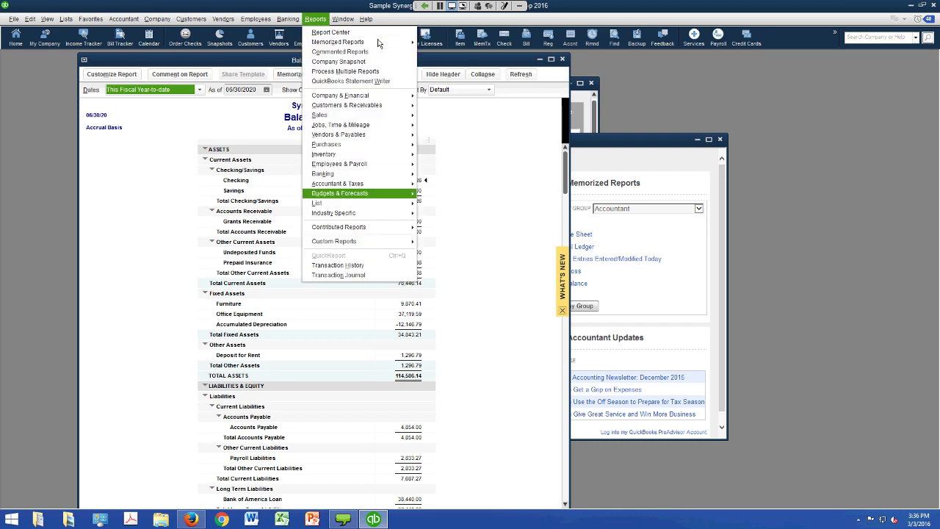
pyautogui.moveTo(360, 193)
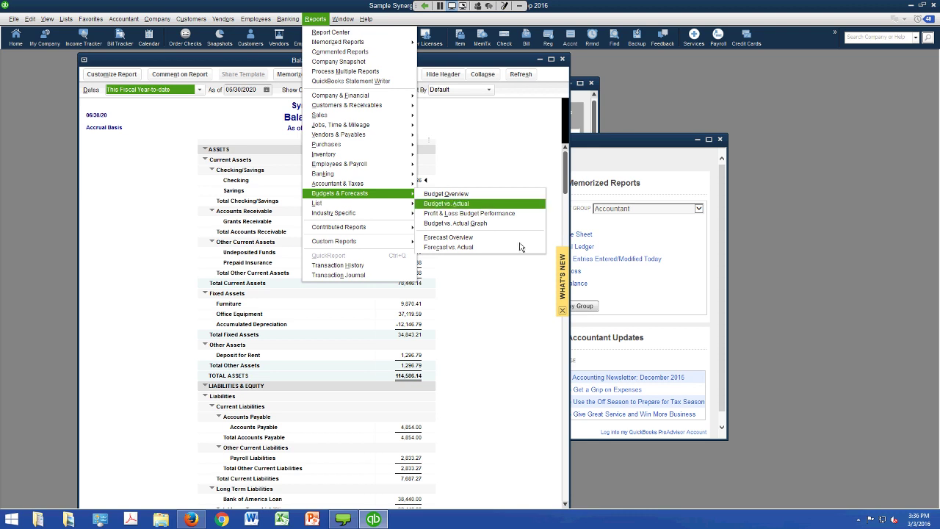
pyautogui.press('Return')
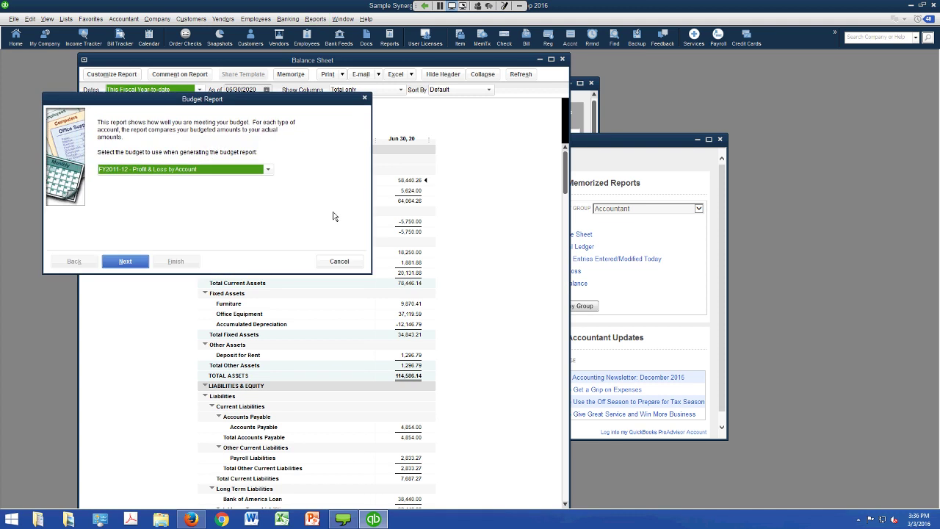
pyautogui.hotkey('alt', 'Down')
pyautogui.press('Up')
pyautogui.press('Return')
pyautogui.press('Return')
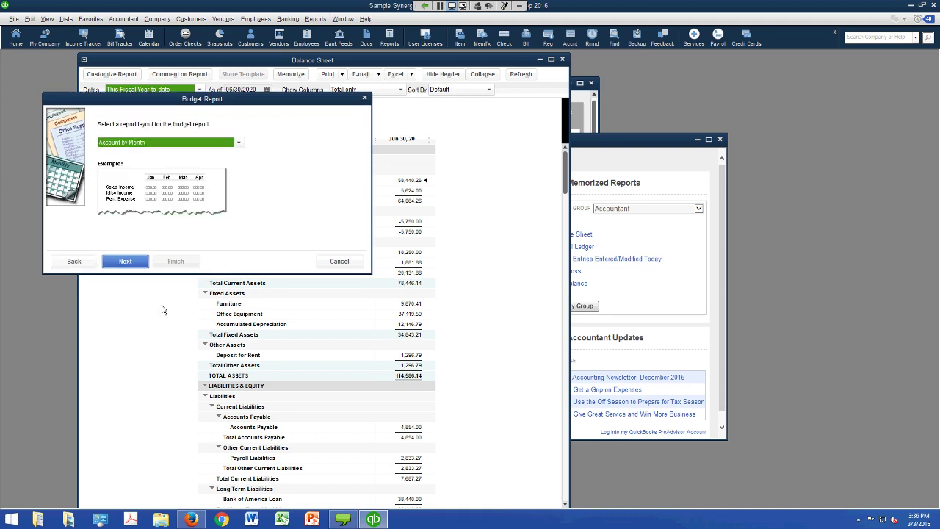
pyautogui.press('Return')
pyautogui.press('Return')
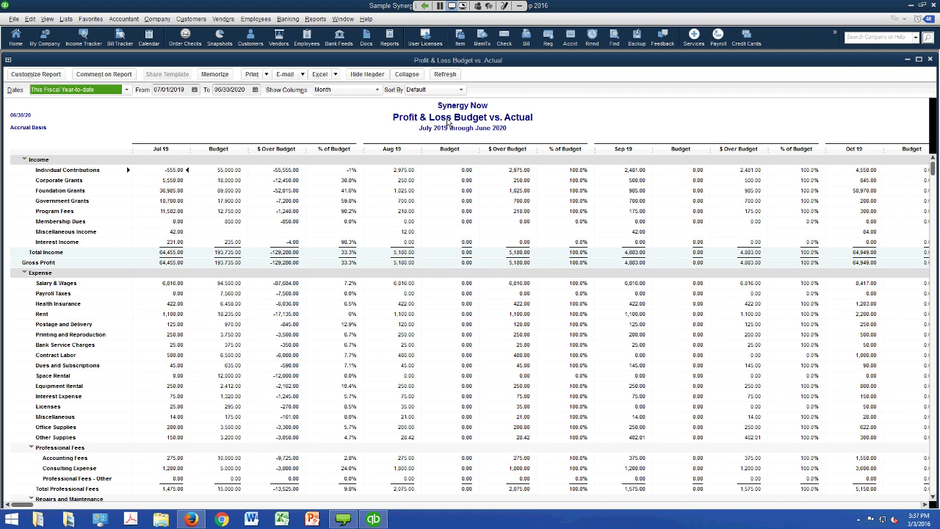
# - Show the Budget vs. Actual report with a Total only column, move it aside, and return Home
pyautogui.press('Home')
pyautogui.press('Return')
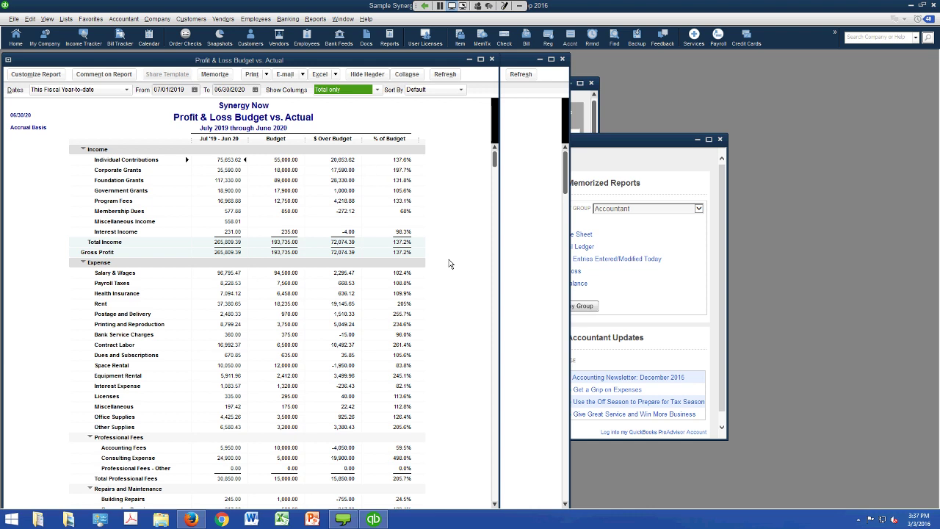
pyautogui.moveTo(369, 59); pyautogui.dragTo(414, 276)
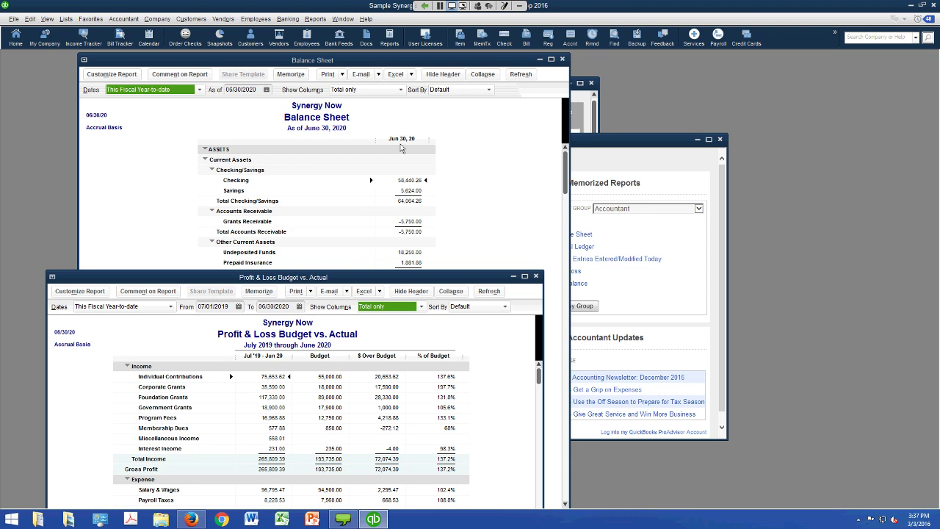
pyautogui.click(20, 43)
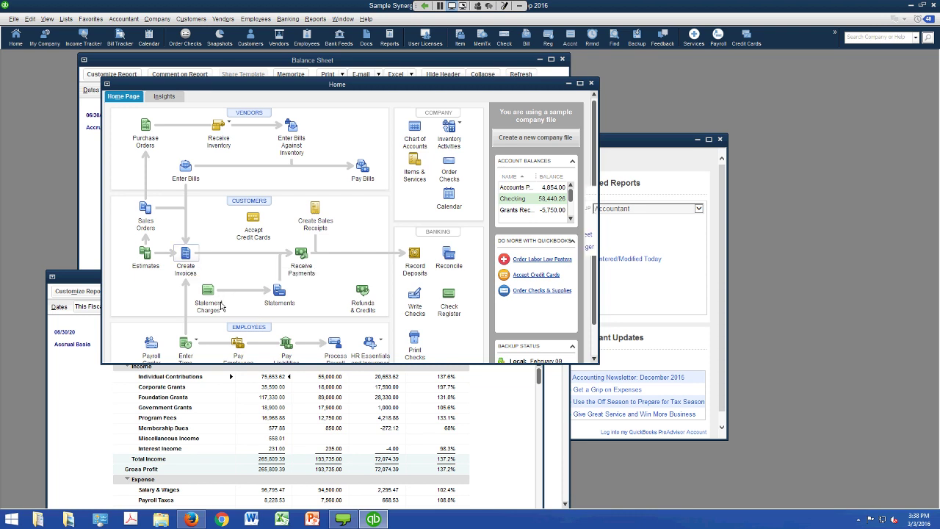
# - Invoice the customer for one 125.00 Membership Dues line and save it without assigning classes
pyautogui.click(185, 253)
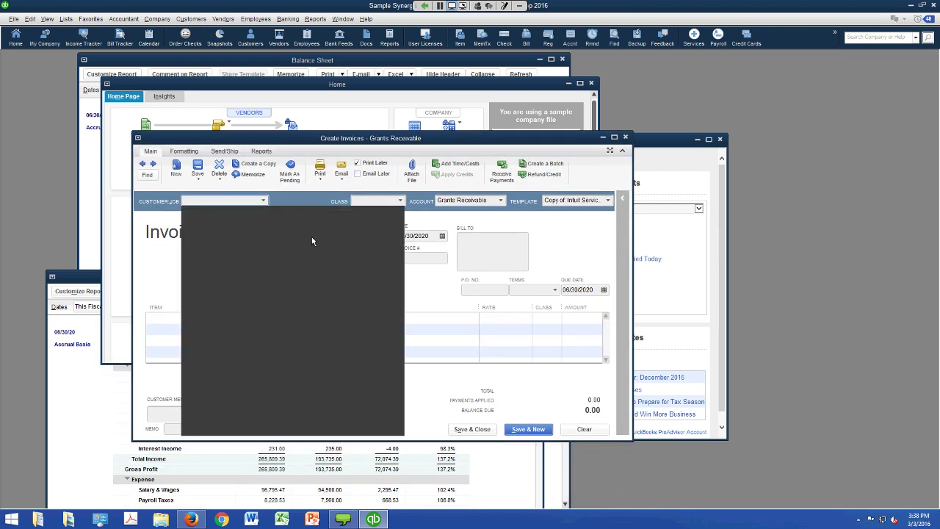
pyautogui.hotkey('alt', 'Down')
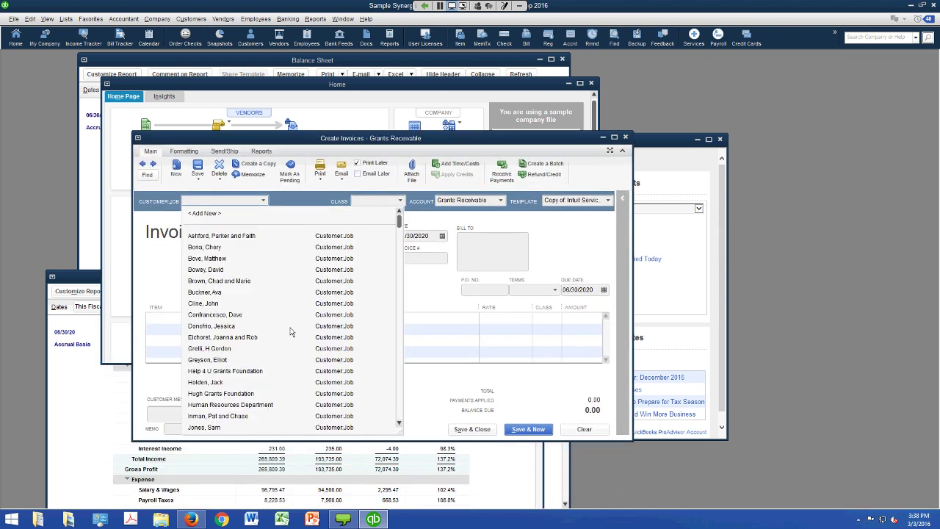
pyautogui.press('Tab')
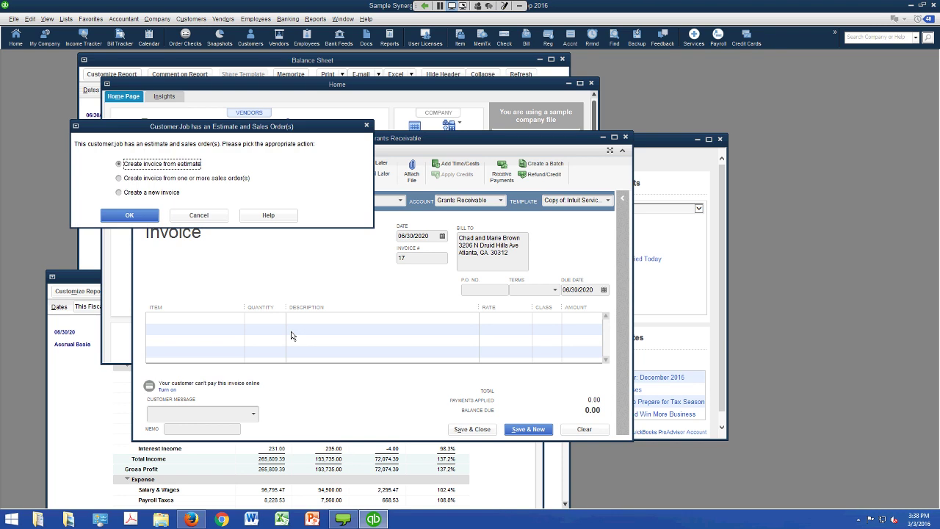
pyautogui.click(199, 214)
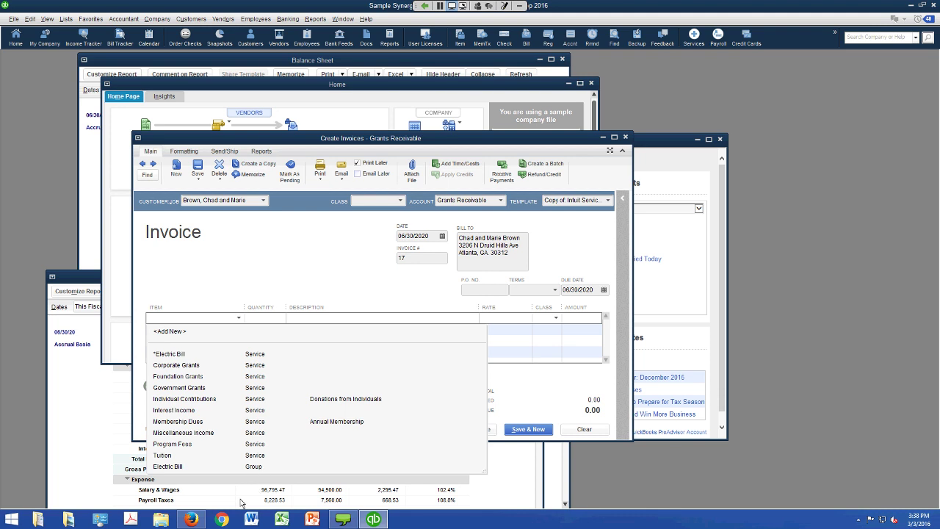
pyautogui.click(353, 421)
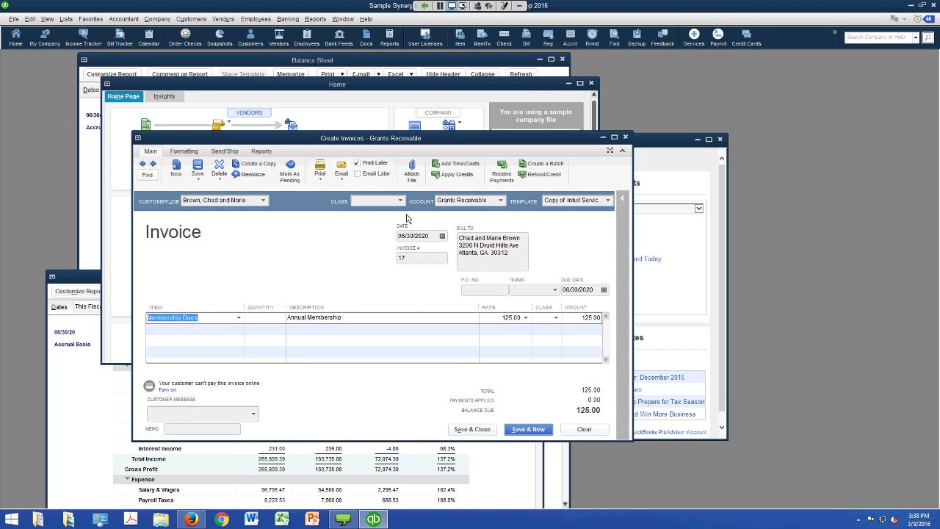
pyautogui.hotkey('alt', 'a')
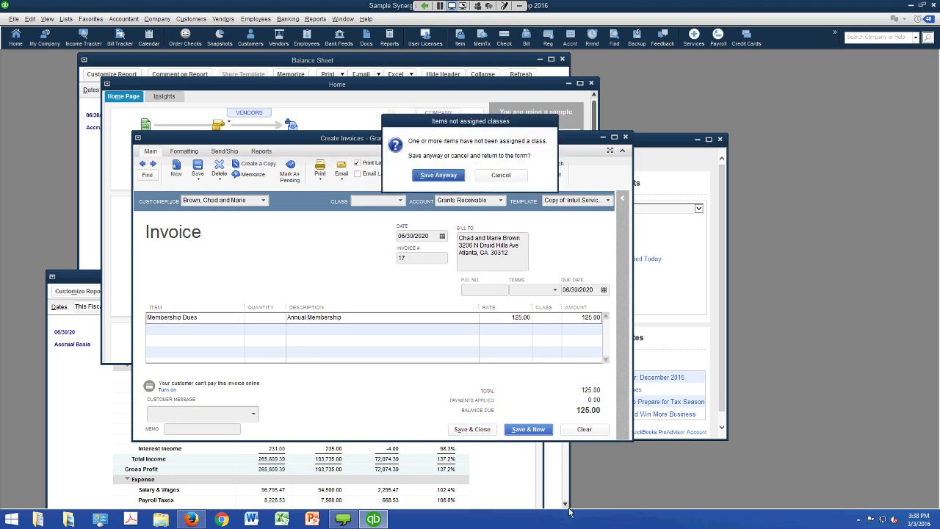
pyautogui.press('Return')
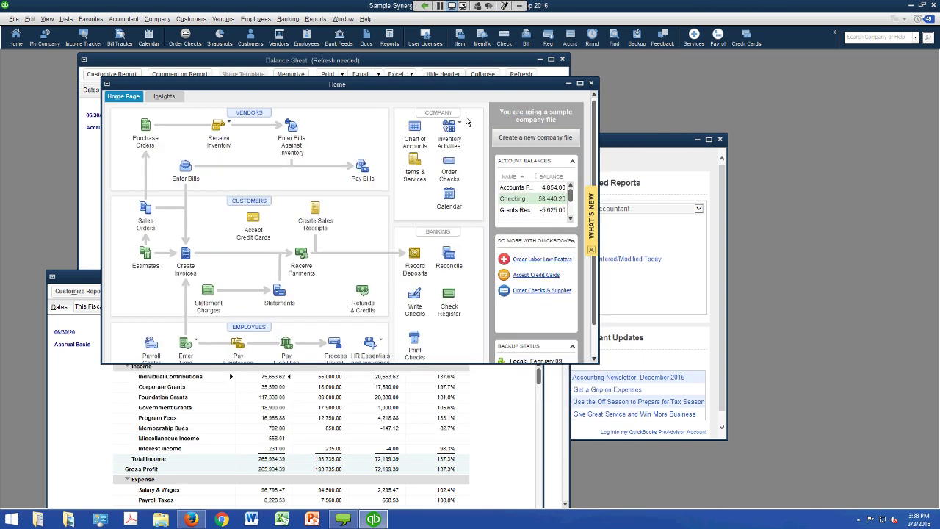
# - Open the Open Invoices report showing invoice 17 owing 125.00, then close it
pyautogui.hotkey('alt', 'r')
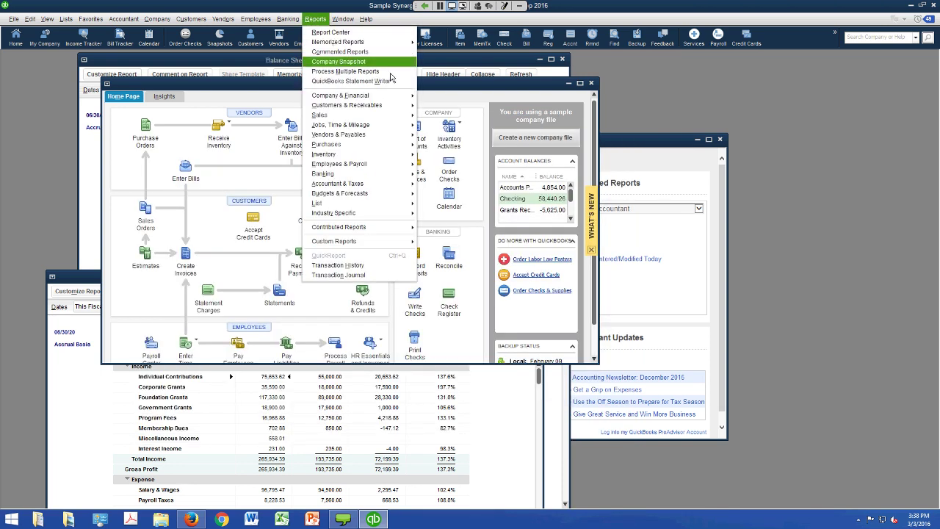
pyautogui.click(396, 105)
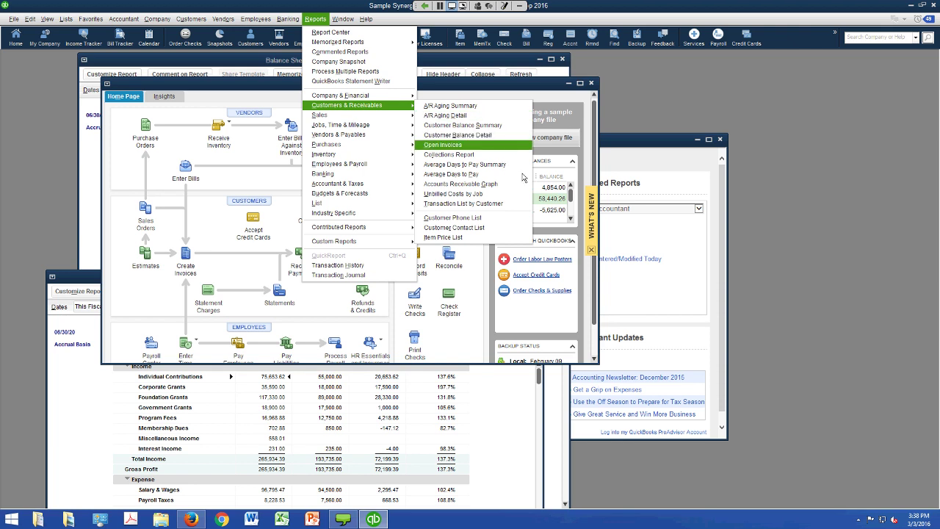
pyautogui.press('Return')
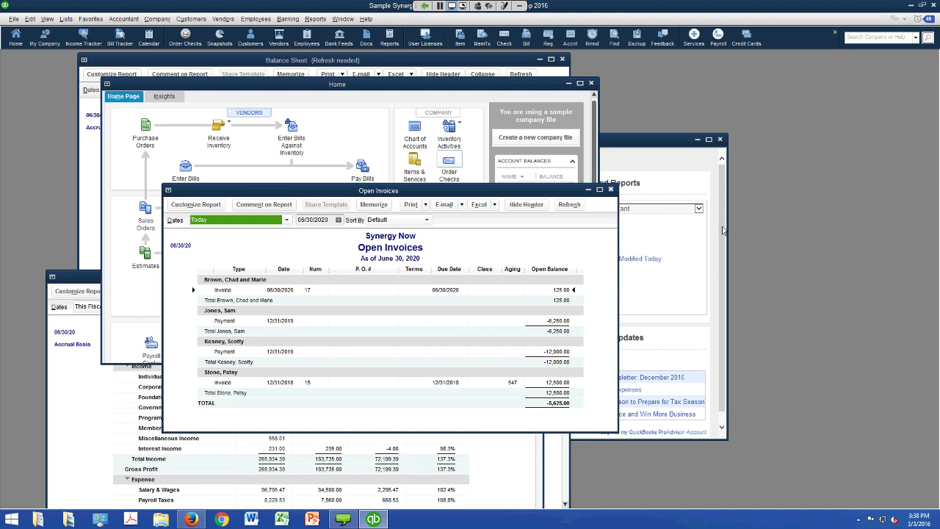
pyautogui.press('Escape')
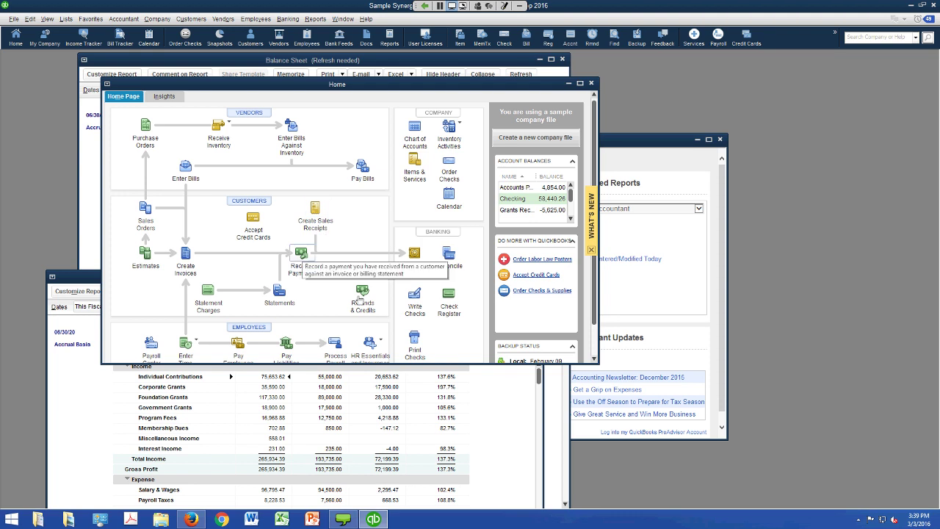
# - Dismiss the Reports menu and close the remaining Open Invoices report window
pyautogui.click(315, 18)
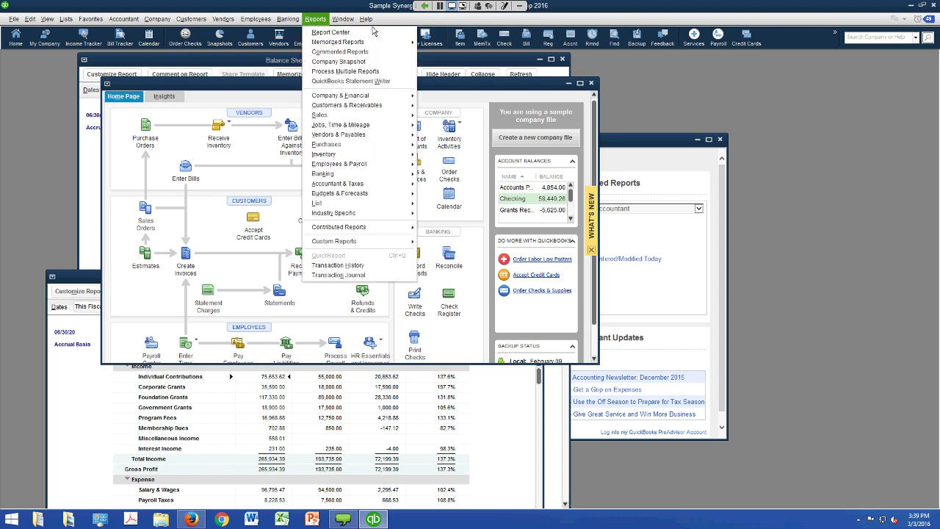
pyautogui.moveTo(391, 104)
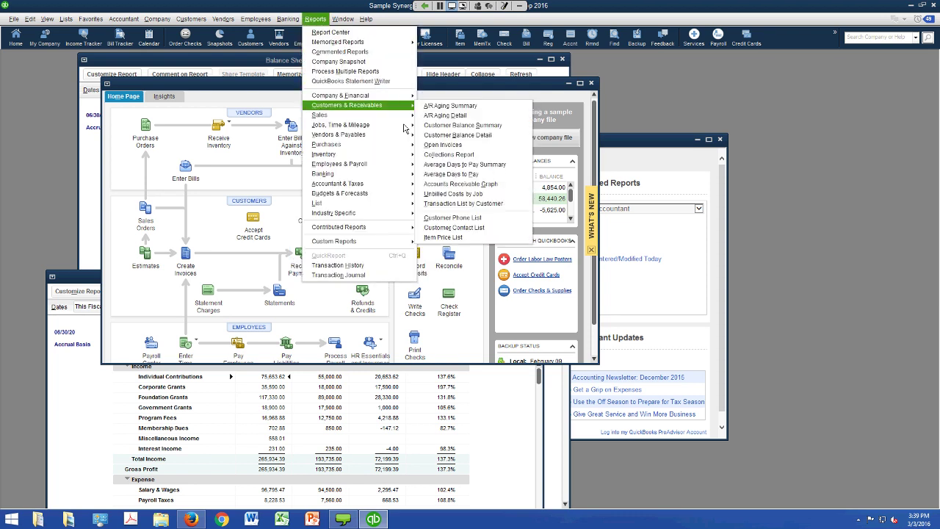
pyautogui.click(513, 181)
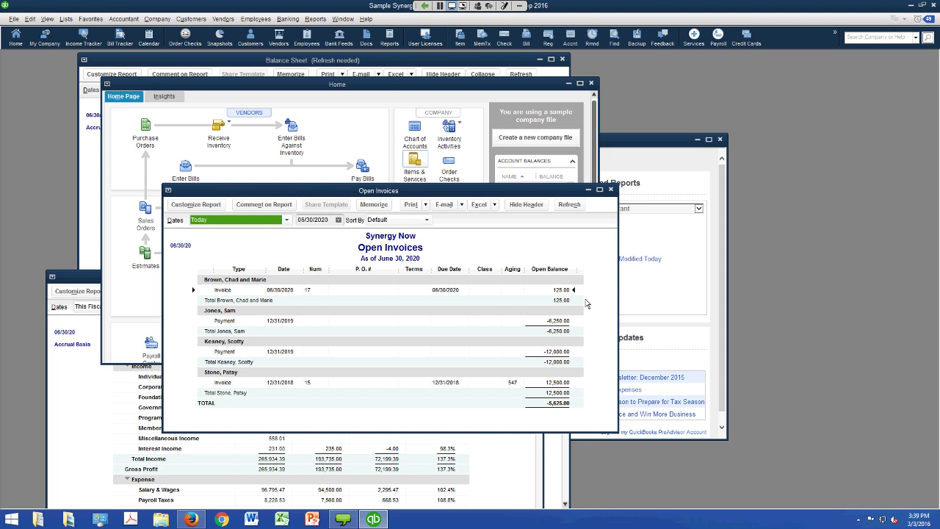
pyautogui.press('Escape')
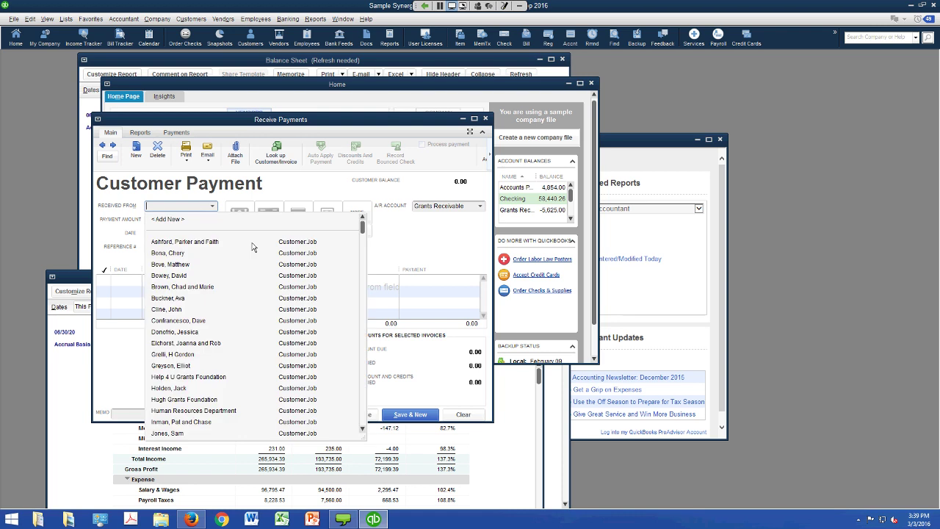
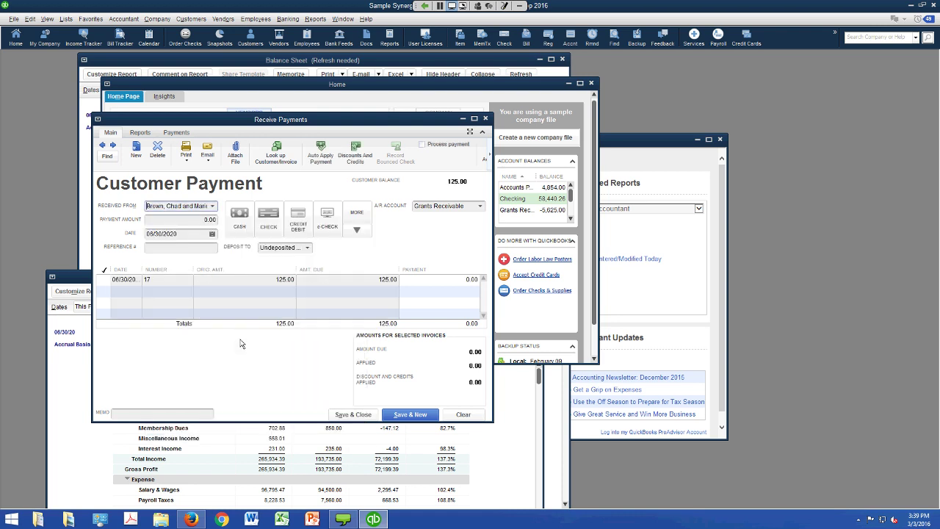
# - Choose the paying customer and enter a payment amount of 125.00, correcting the mistyped value
pyautogui.press('Tab')
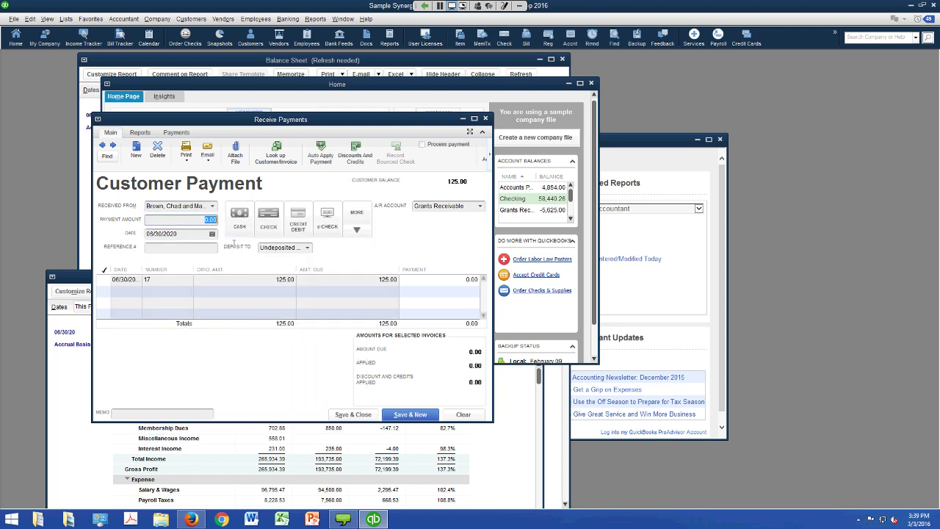
pyautogui.write('1235.00')
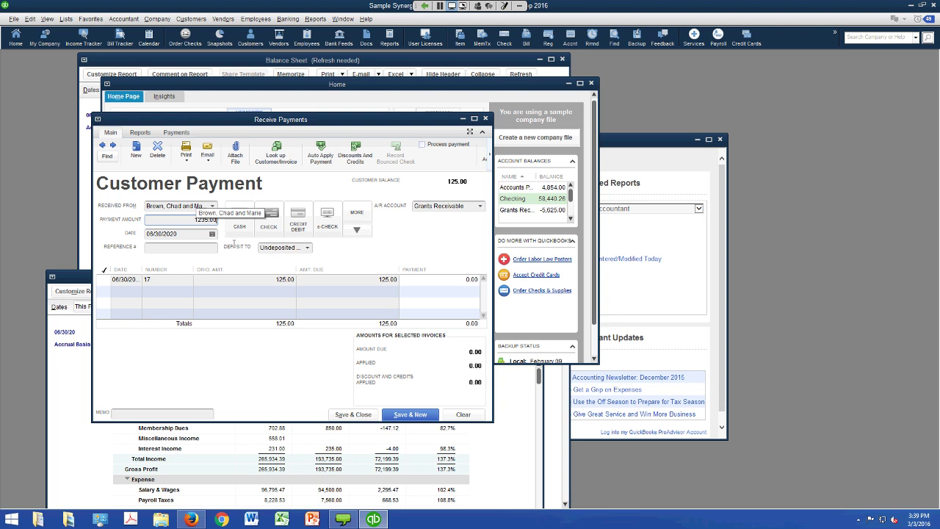
pyautogui.press('BackSpace')
pyautogui.press('BackSpace')
pyautogui.press('BackSpace')
pyautogui.press('BackSpace')
pyautogui.press('BackSpace')
pyautogui.write('5.0.0')
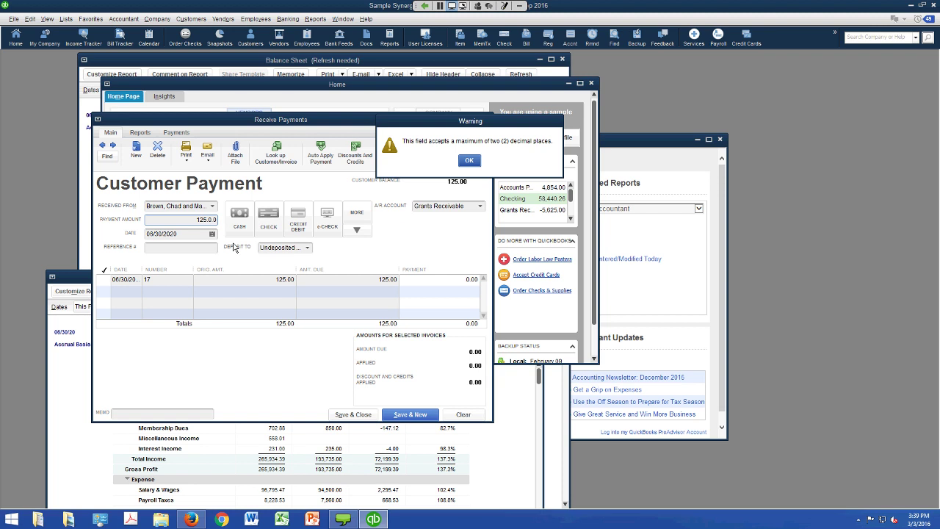
pyautogui.press('Return')
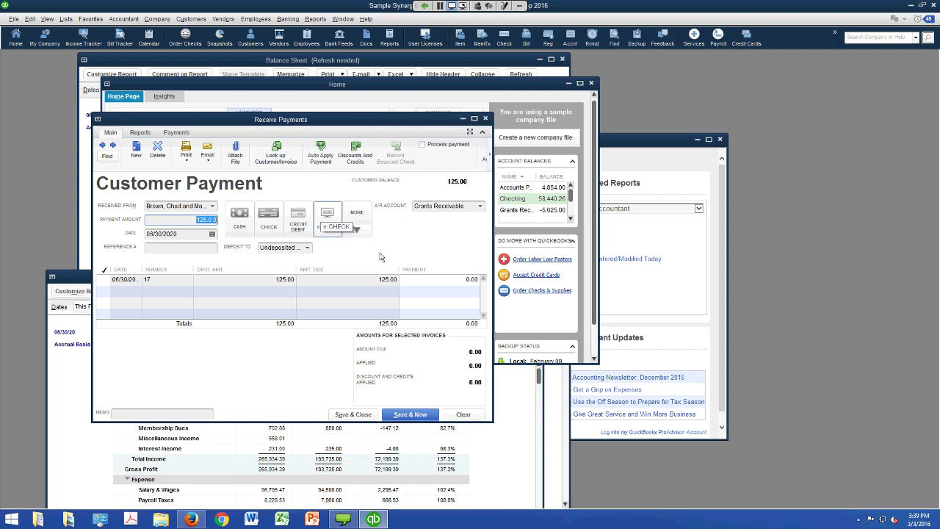
pyautogui.write('125.00')
pyautogui.press('Tab')
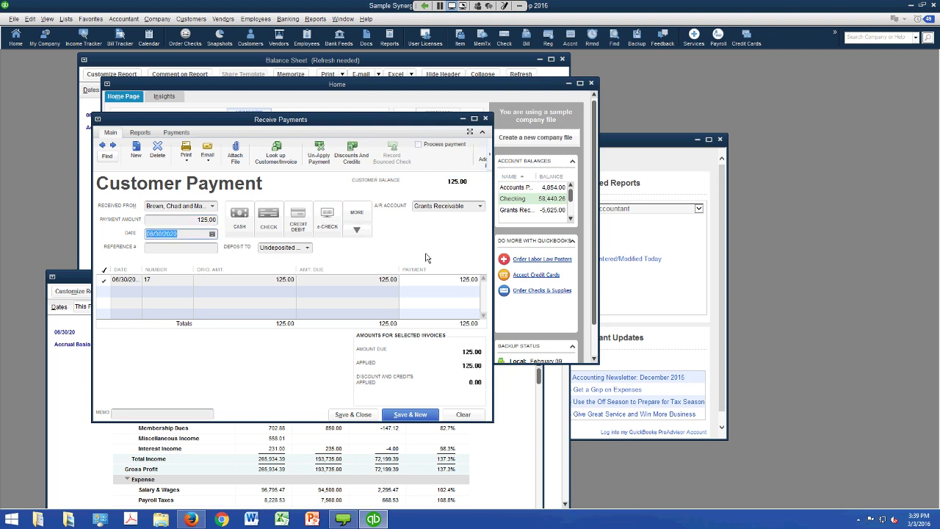
# - Apply the payment to invoice 17, keep Undeposited Funds, and save it
pyautogui.press('Tab')
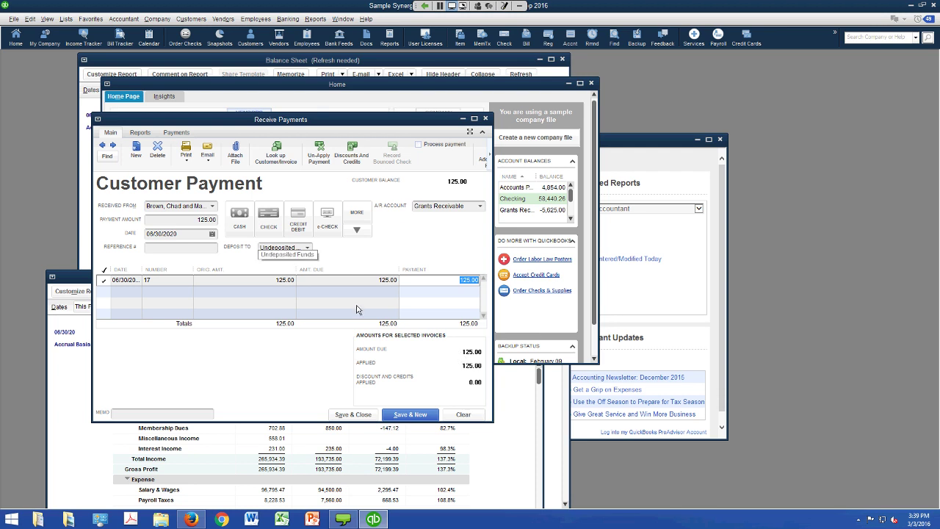
pyautogui.hotkey('shift', 'Tab')
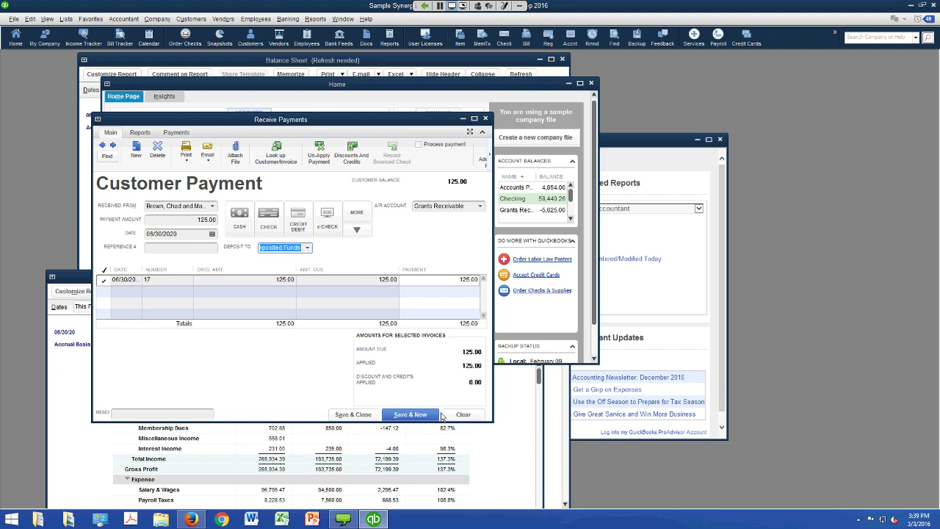
pyautogui.press('Tab')
pyautogui.press('Return')
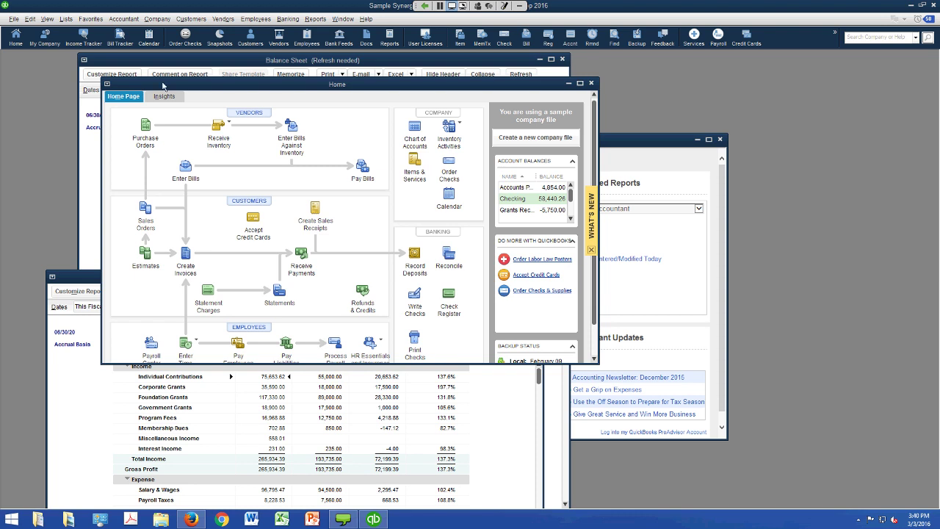
# - Open the Chart of Accounts and its Account menu
pyautogui.click(73, 20)
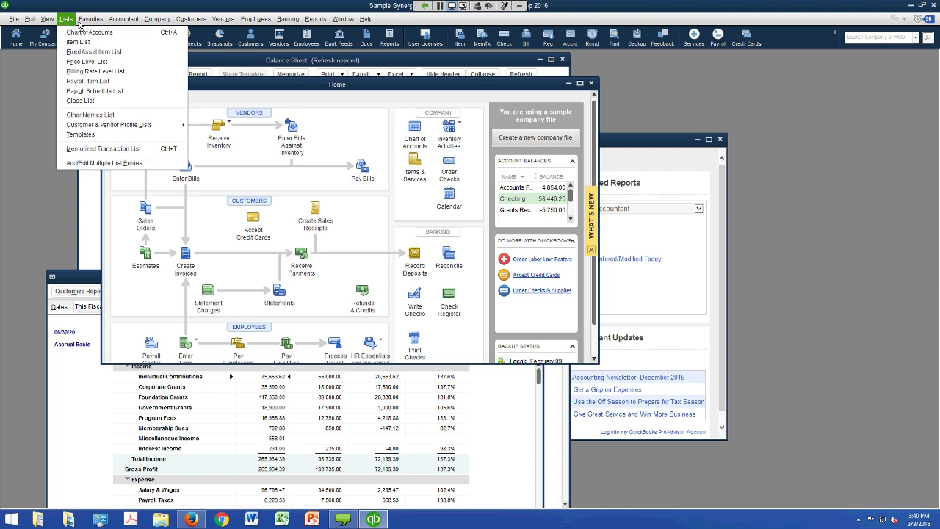
pyautogui.click(84, 34)
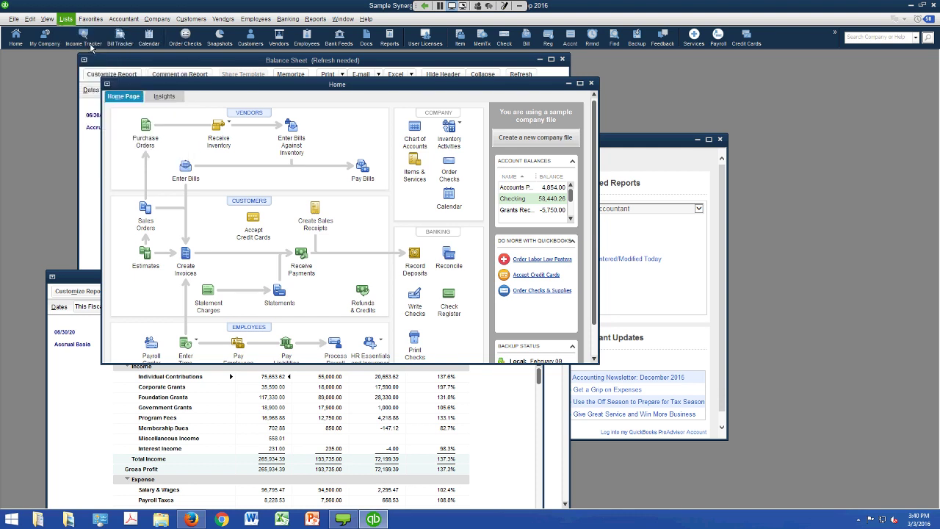
pyautogui.scroll(-3, 365, 287)
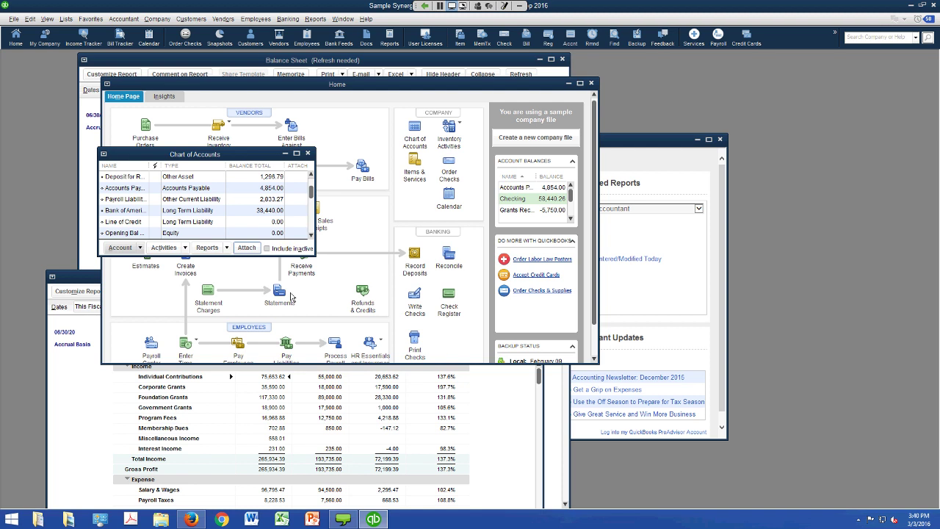
pyautogui.click(121, 247)
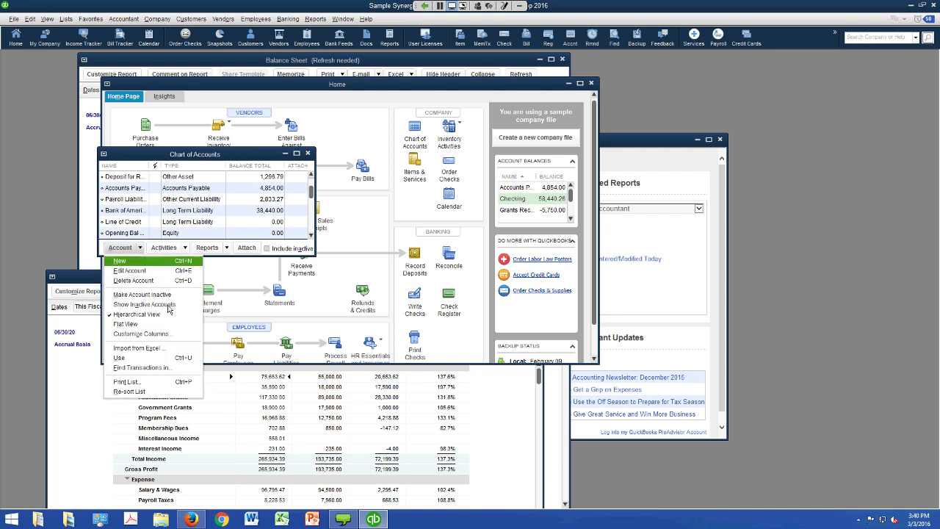
# - Add a Credit Card account named Amex - 1412, declining bank feeds, and start a card charge
pyautogui.hotkey('ctrl', 'n')
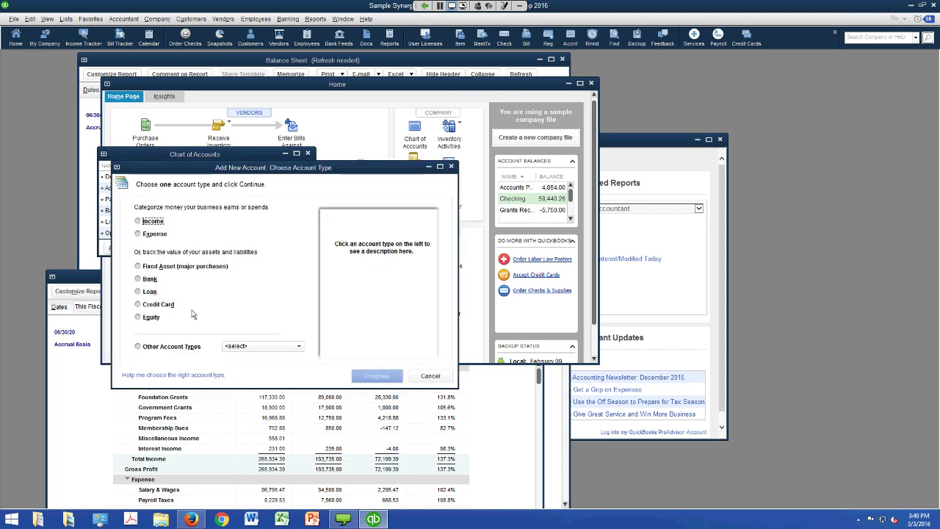
pyautogui.click(189, 307)
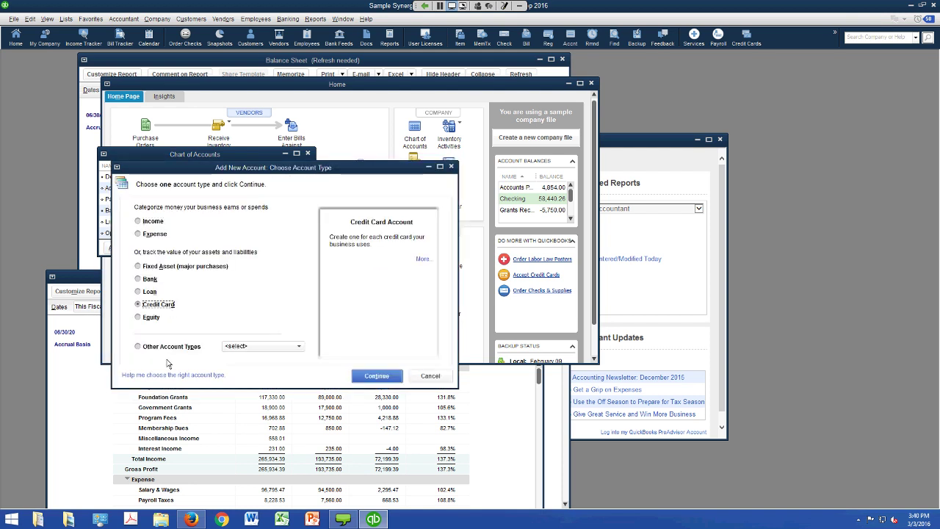
pyautogui.click(376, 375)
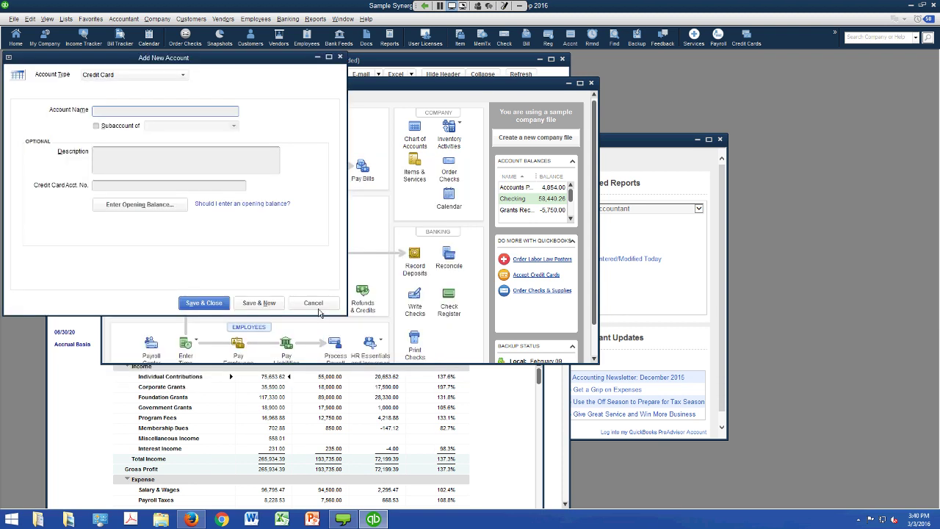
pyautogui.write('Amex - 1412')
pyautogui.press('Return')
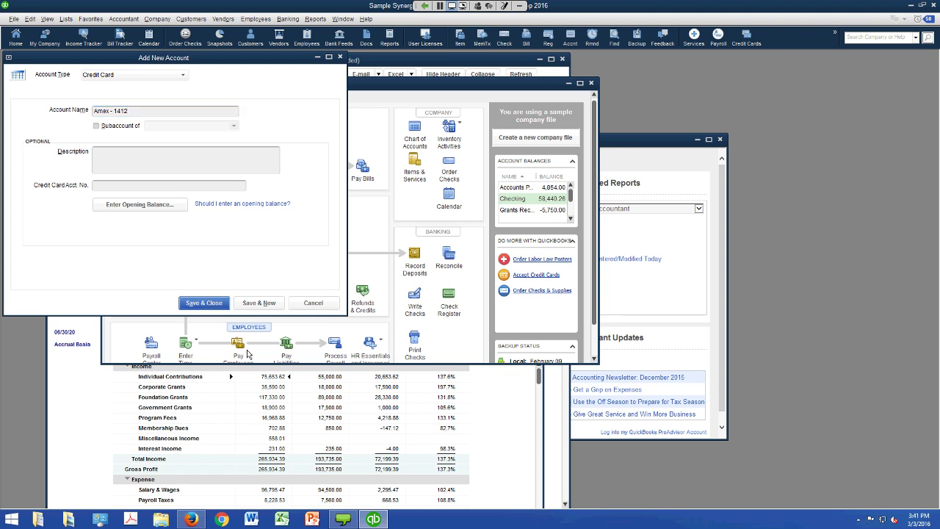
pyautogui.press('Escape')
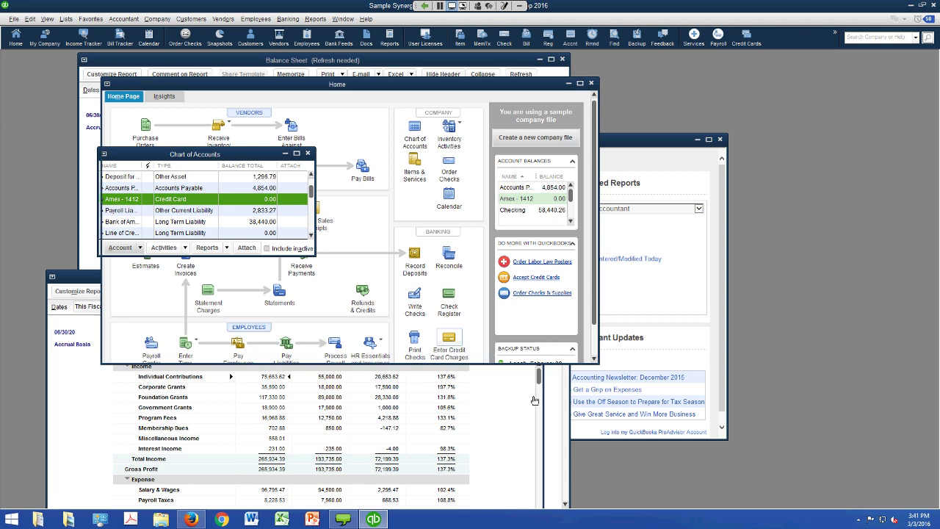
pyautogui.click(449, 344)
# - Record a 300.00 AT&T charge to Telephone, class Administrative, and save it
pyautogui.press('Tab')
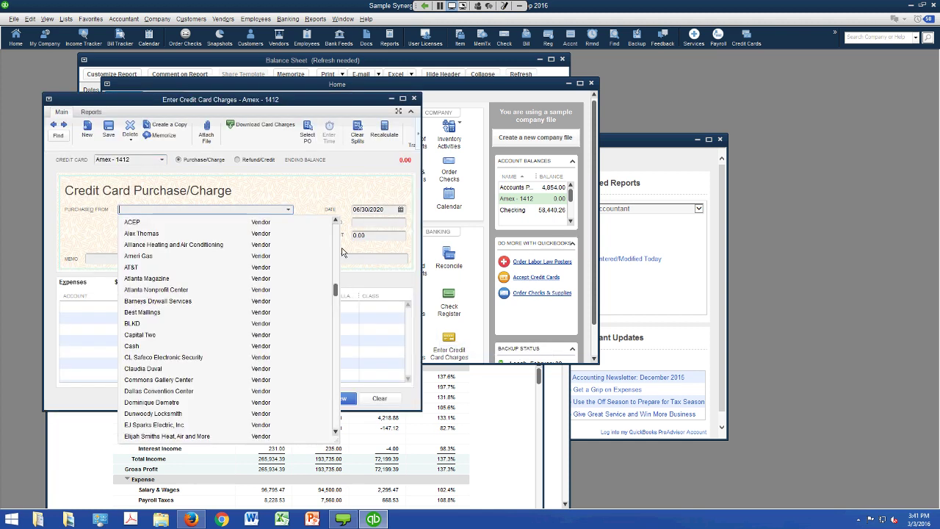
pyautogui.write('AT&T')
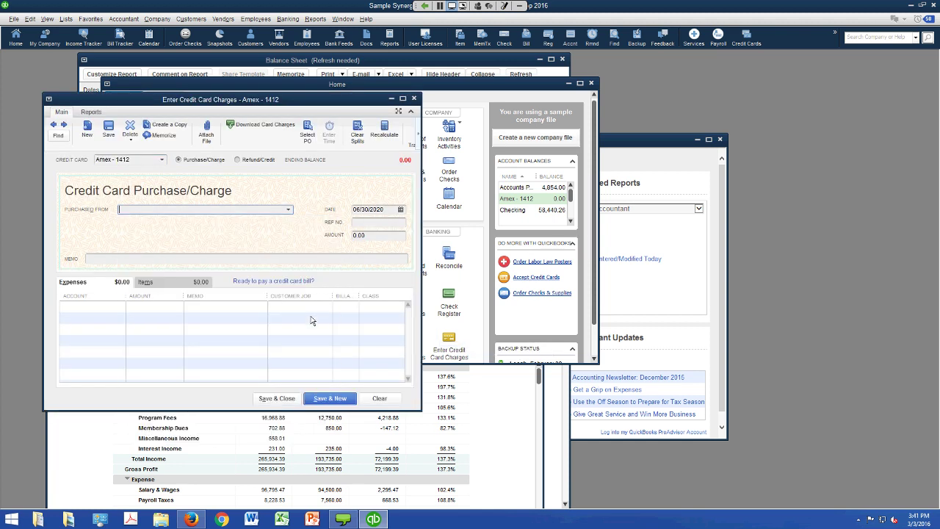
pyautogui.press('Tab')
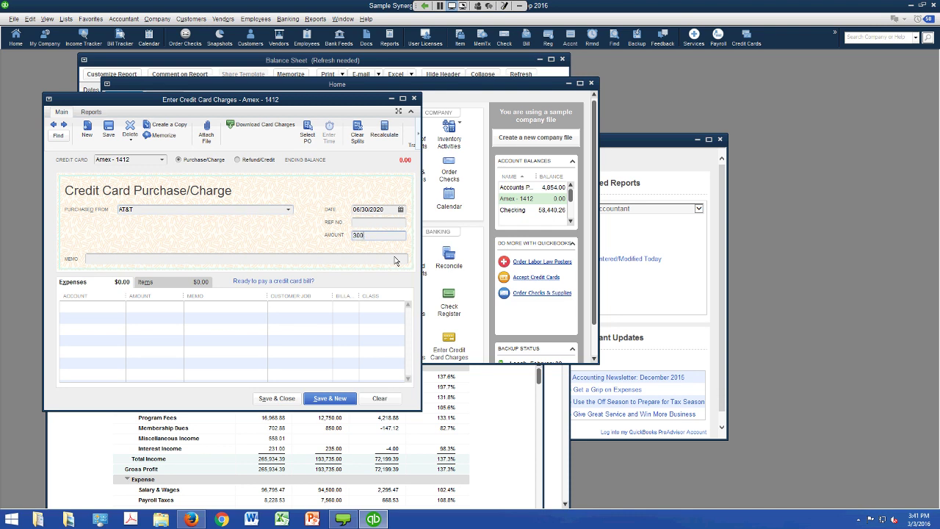
pyautogui.write('300')
pyautogui.click(140, 363)
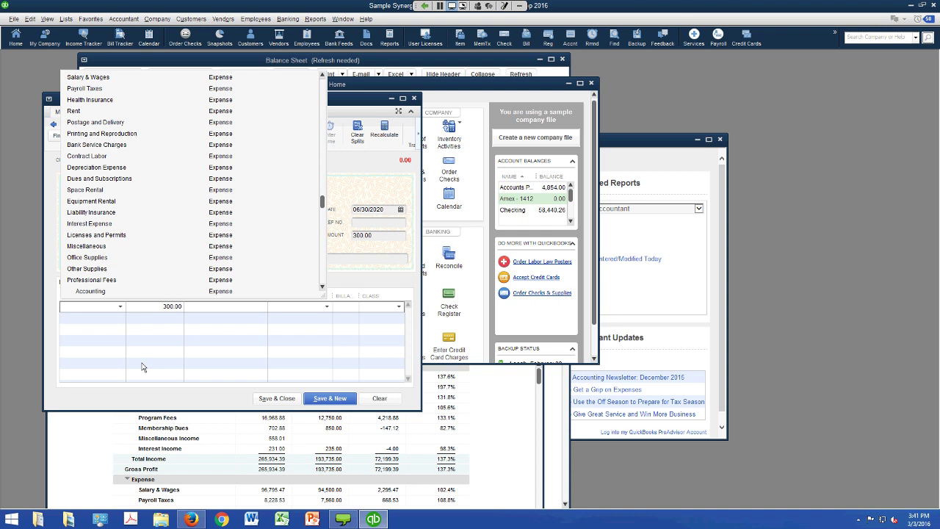
pyautogui.scroll(-3, 174, 282)
pyautogui.click(143, 342)
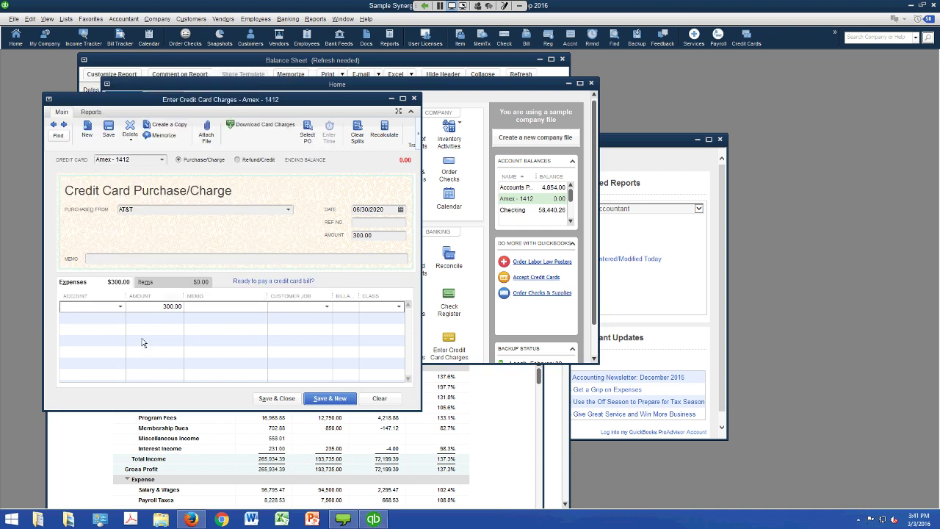
pyautogui.click(398, 306)
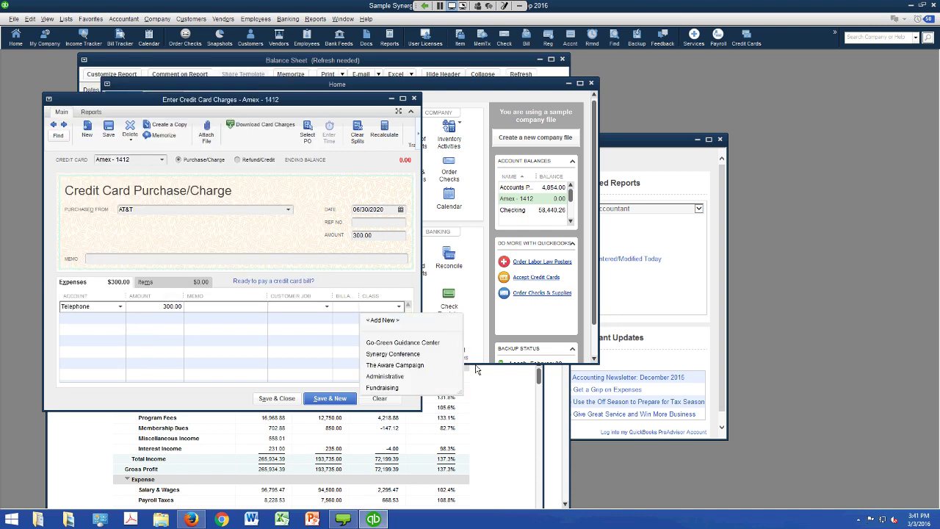
pyautogui.click(383, 376)
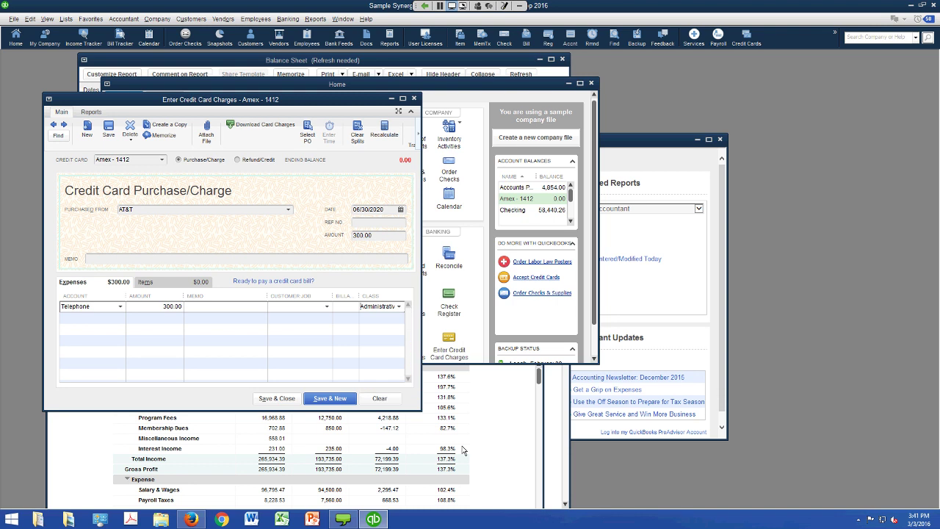
pyautogui.hotkey('alt', 'a')
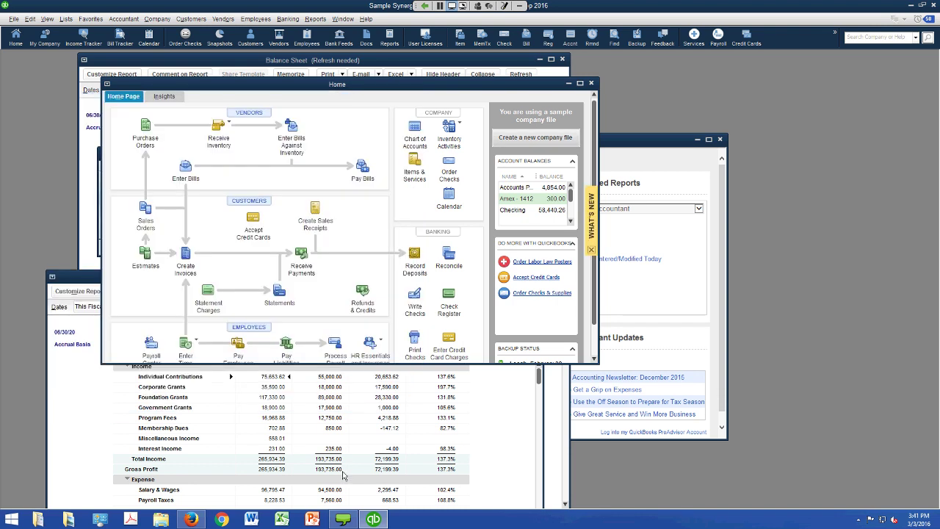
pyautogui.click(65, 18)
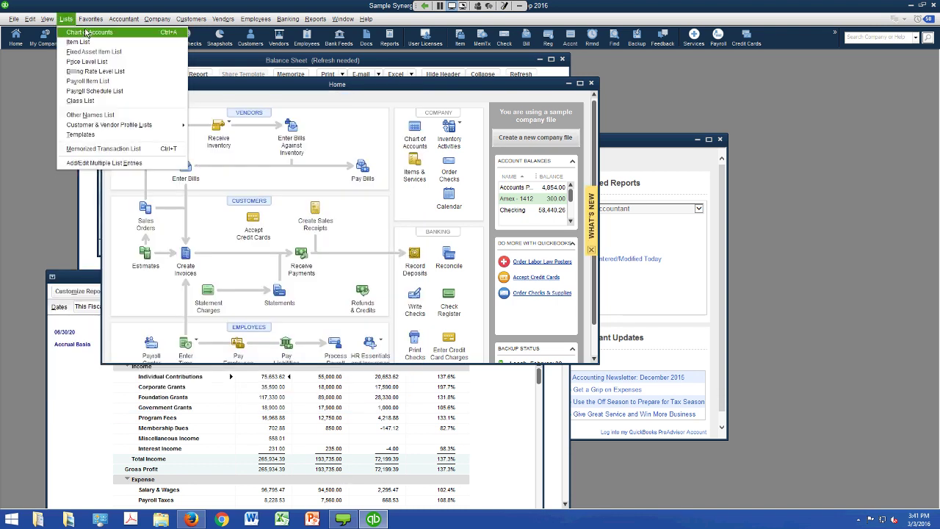
# - Check the 300.00 Amex - 1412 balance in the Chart of Accounts, then open Pay Bills
pyautogui.click(87, 33)
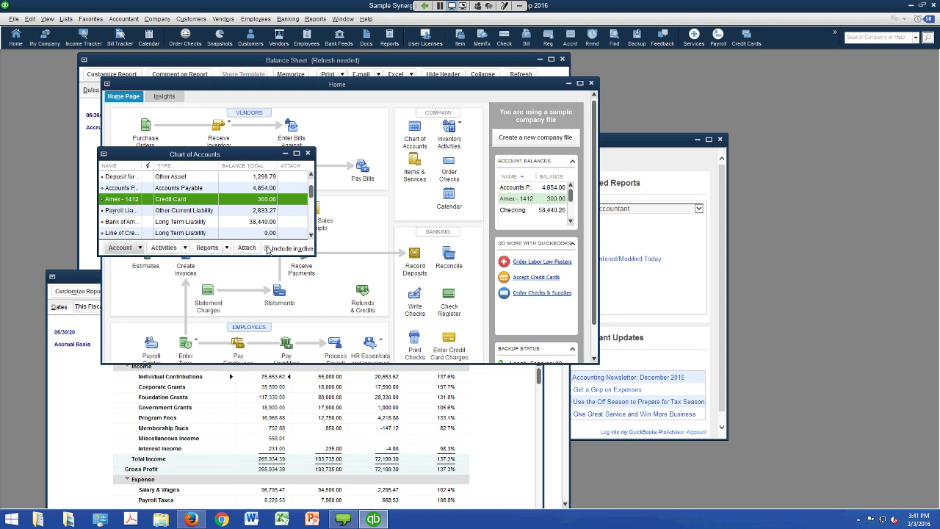
pyautogui.moveTo(213, 153); pyautogui.dragTo(235, 238)
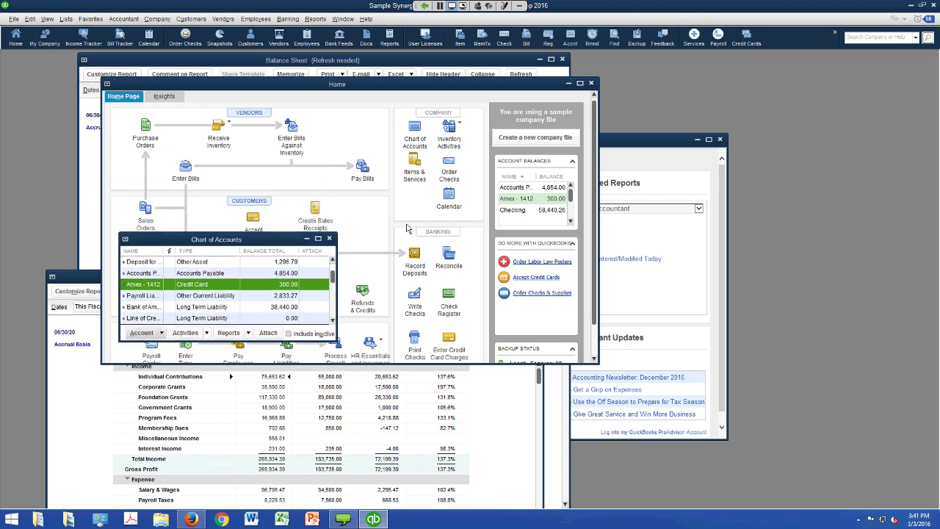
pyautogui.click(362, 168)
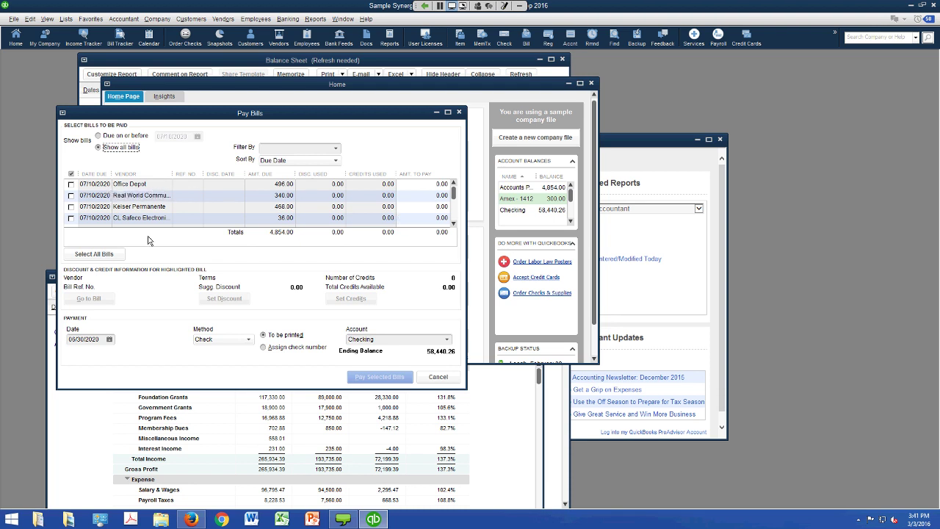
# - Pay the 496.00 Office Depot bill by Credit Card from Amex - 1412
pyautogui.press('space')
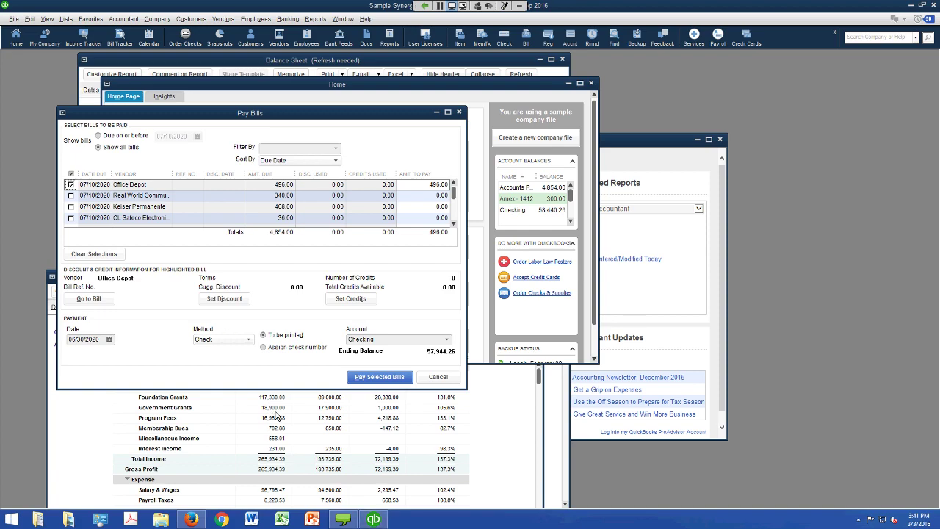
pyautogui.hotkey('alt', 'Down')
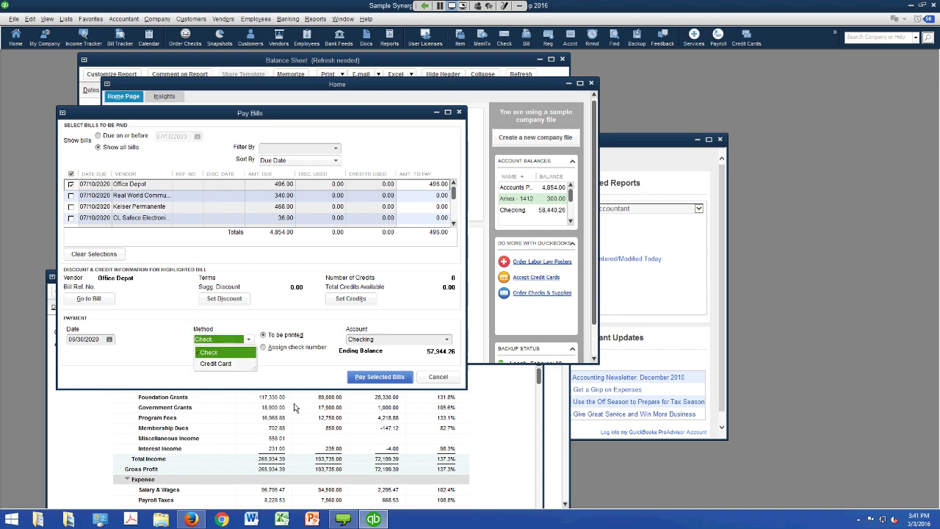
pyautogui.press('Down')
pyautogui.press('Return')
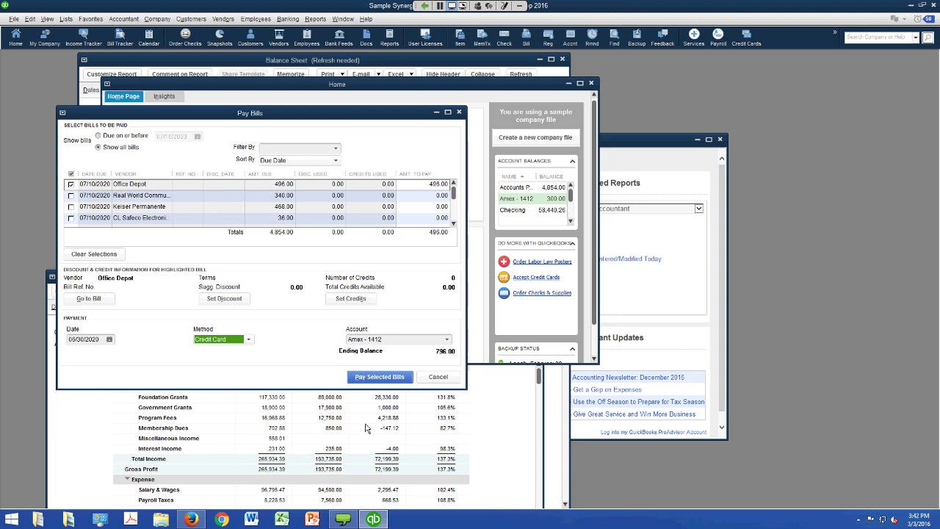
pyautogui.press('Tab')
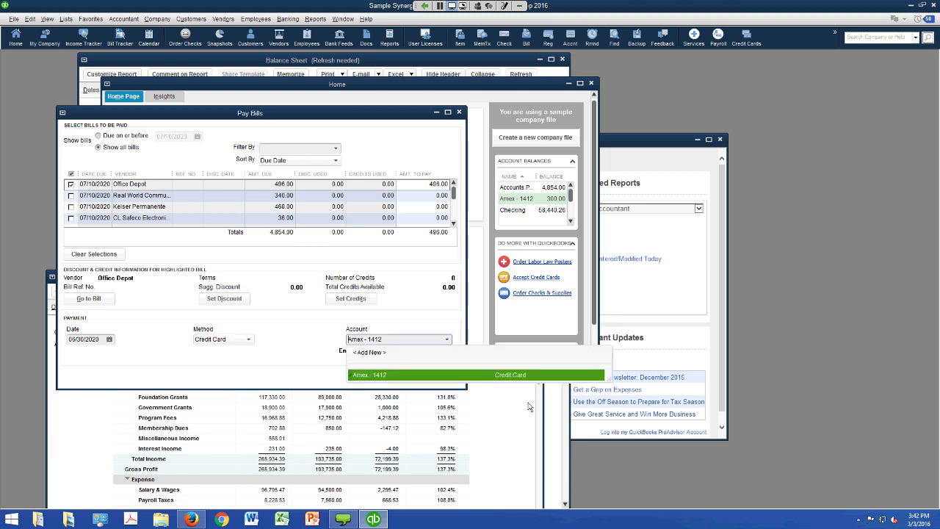
pyautogui.press('Escape')
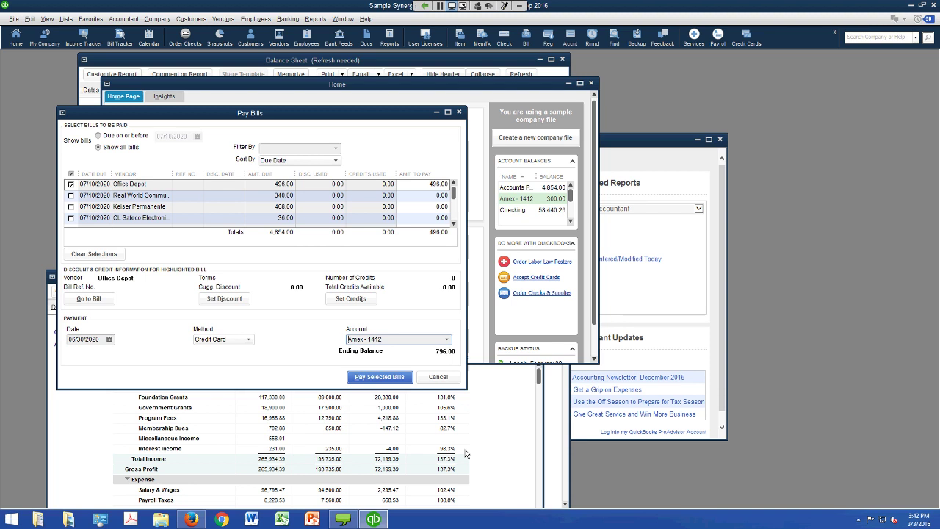
pyautogui.press('Return')
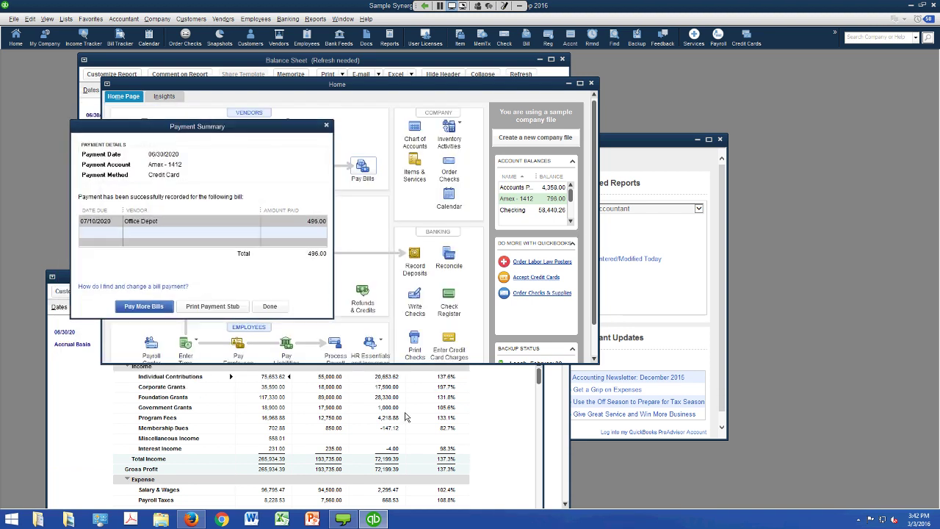
pyautogui.press('Return')
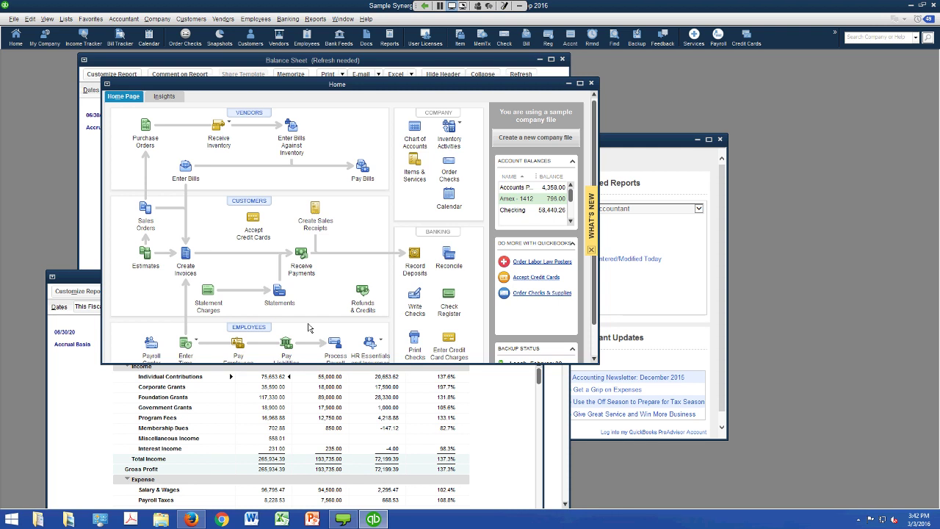
# - Relaunch QuickBooks Premier 2016, postpone the update, and open the Synergy Now sample company file
pyautogui.click(65, 19)
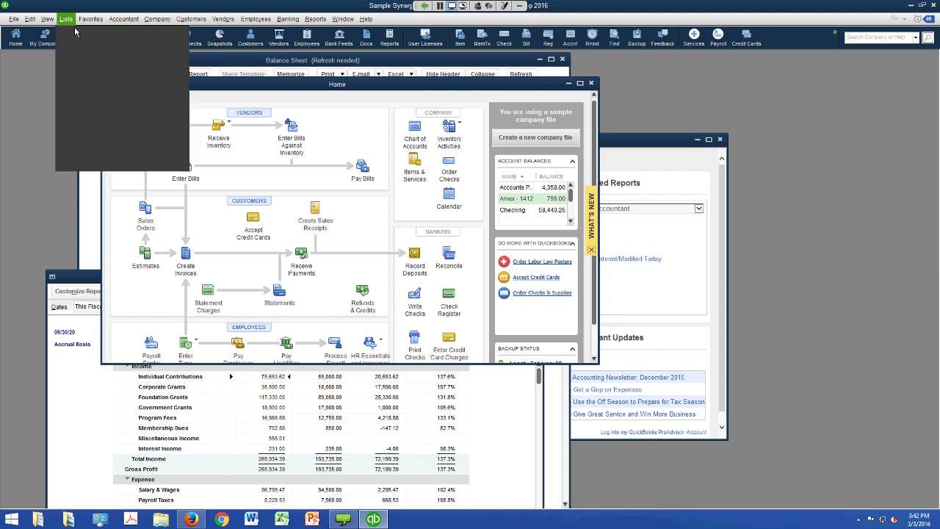
pyautogui.click(77, 28)
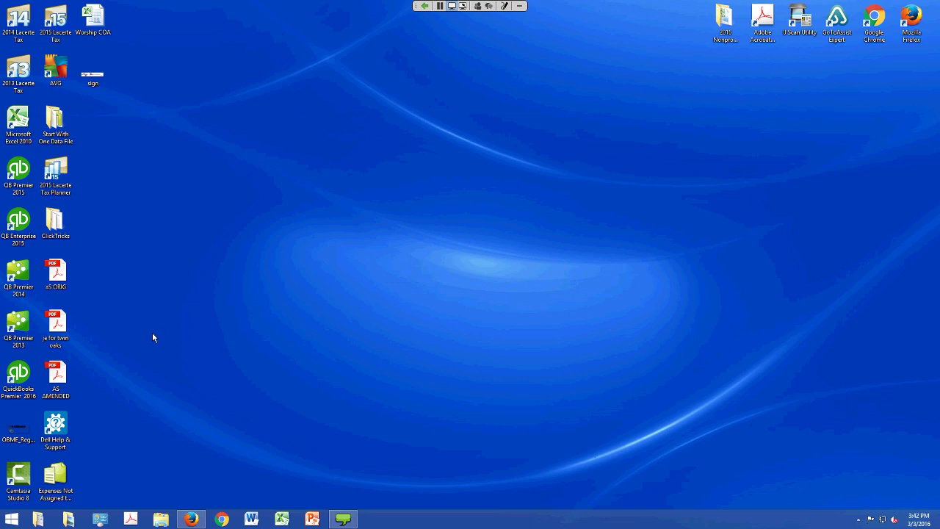
pyautogui.doubleClick(18, 378)
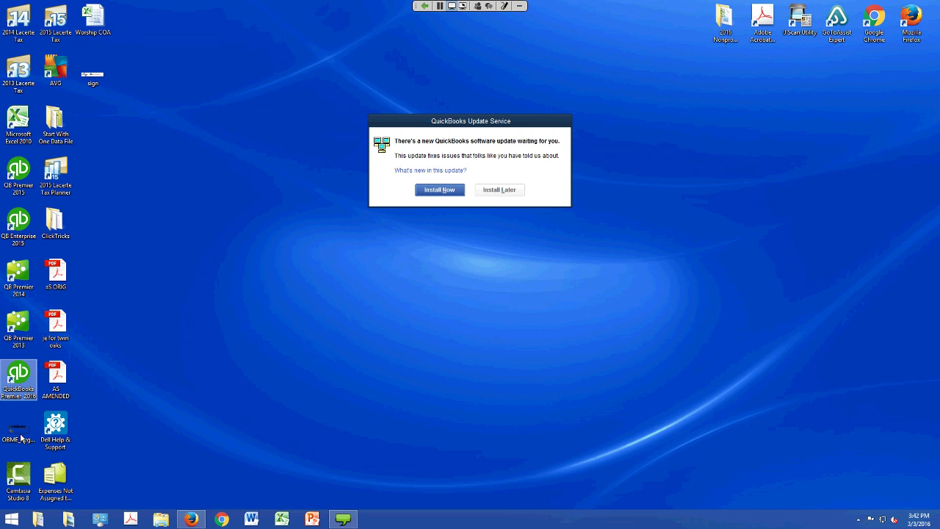
pyautogui.click(499, 189)
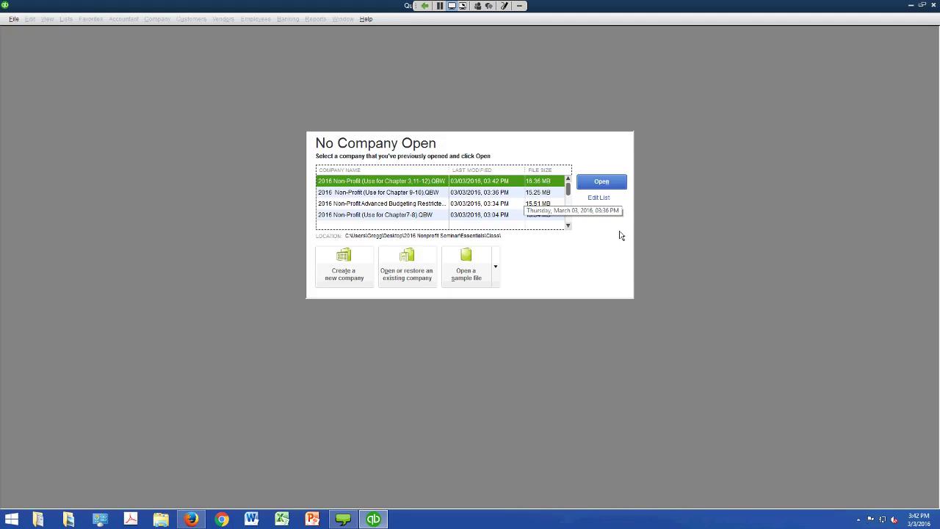
pyautogui.press('Down')
pyautogui.press('Return')
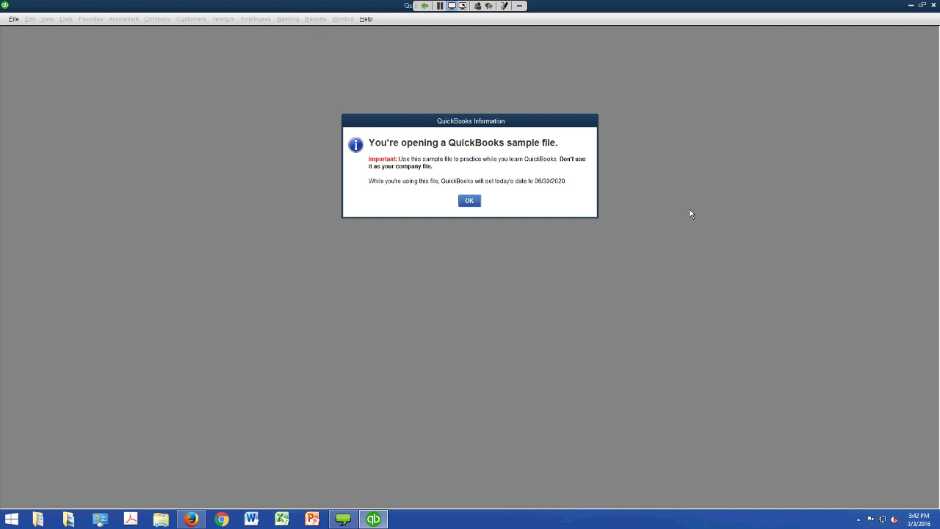
pyautogui.press('Return')
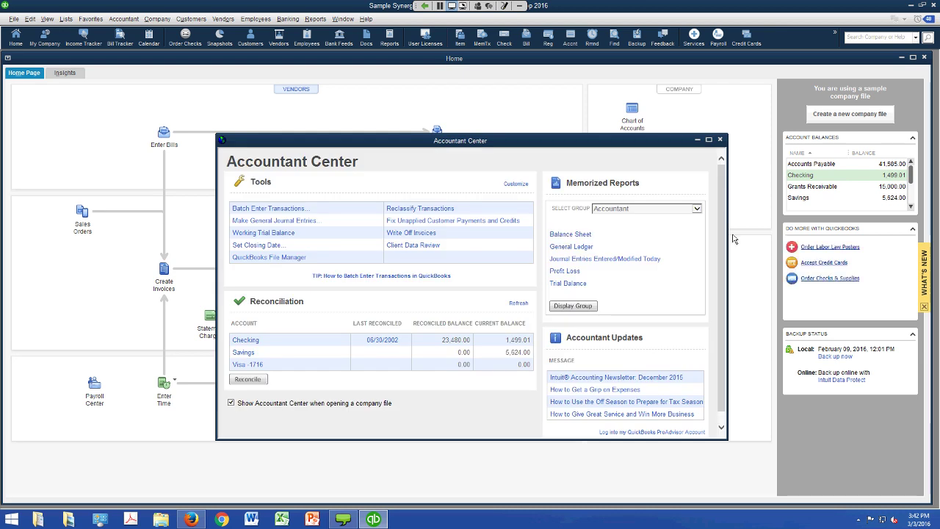
# - Close the Accountant Center and scroll the Chart of Accounts to the Visa -1716 account
pyautogui.click(854, 174)
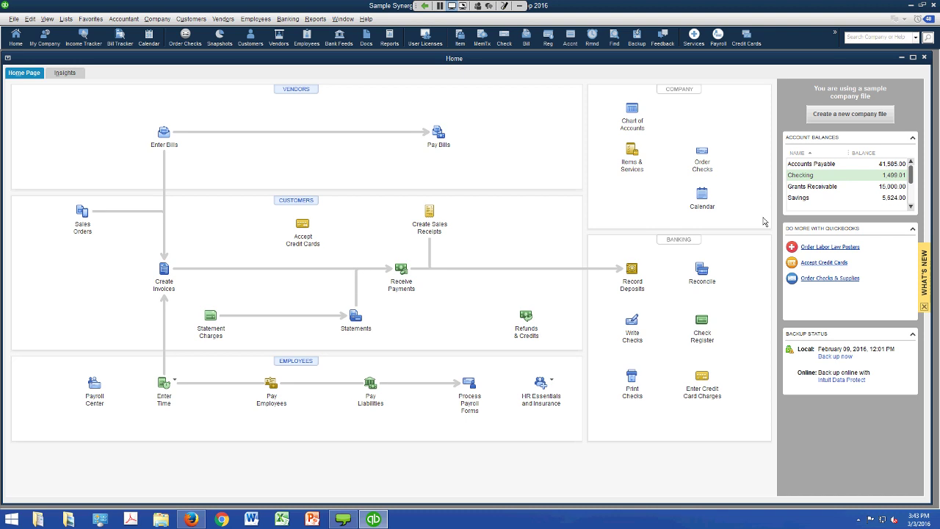
pyautogui.click(66, 19)
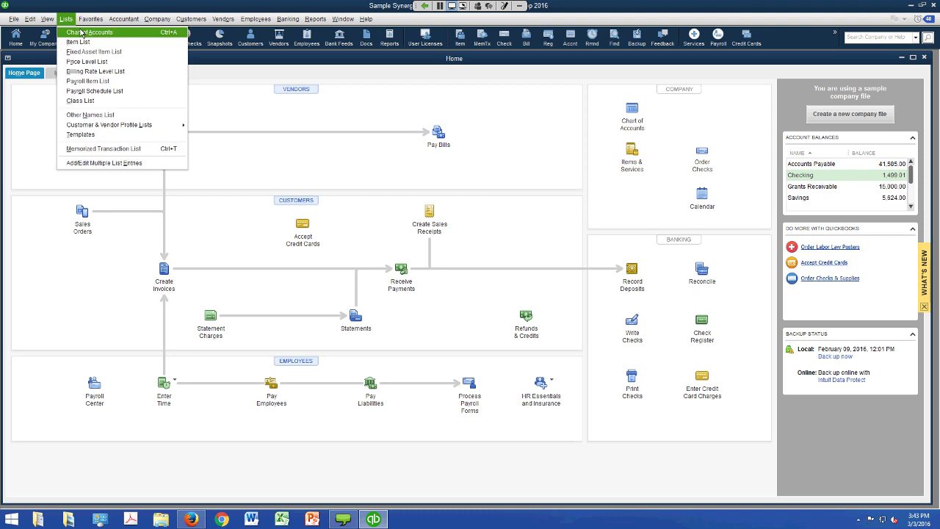
pyautogui.click(79, 31)
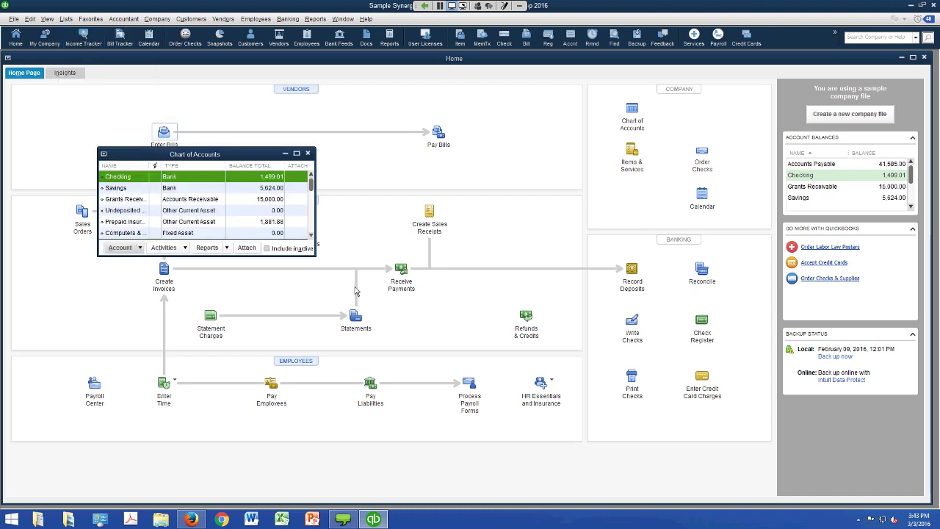
pyautogui.scroll(-4, 355, 292)
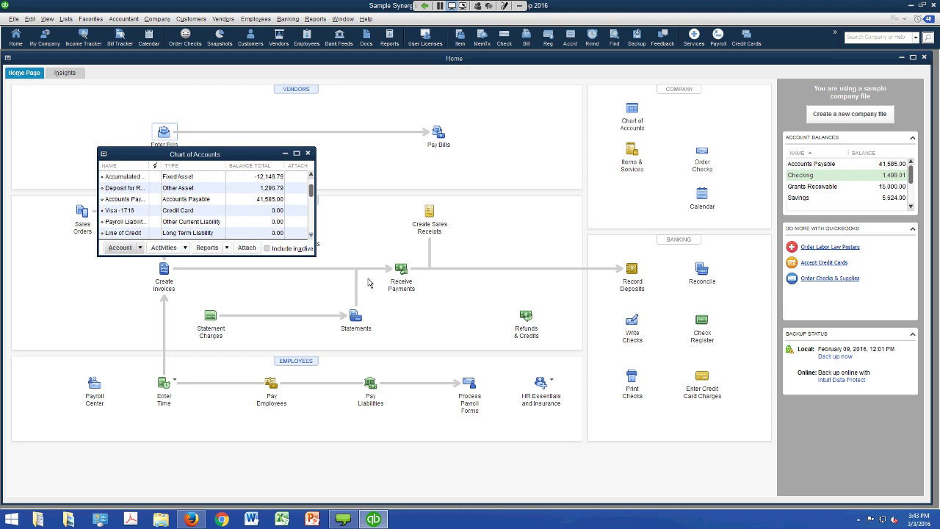
pyautogui.scroll(-3, 369, 282)
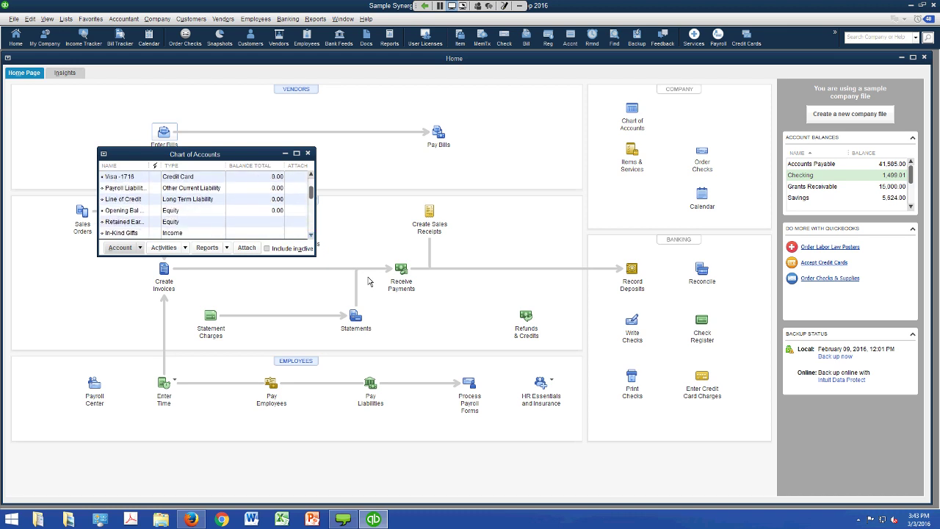
pyautogui.scroll(2, 369, 235)
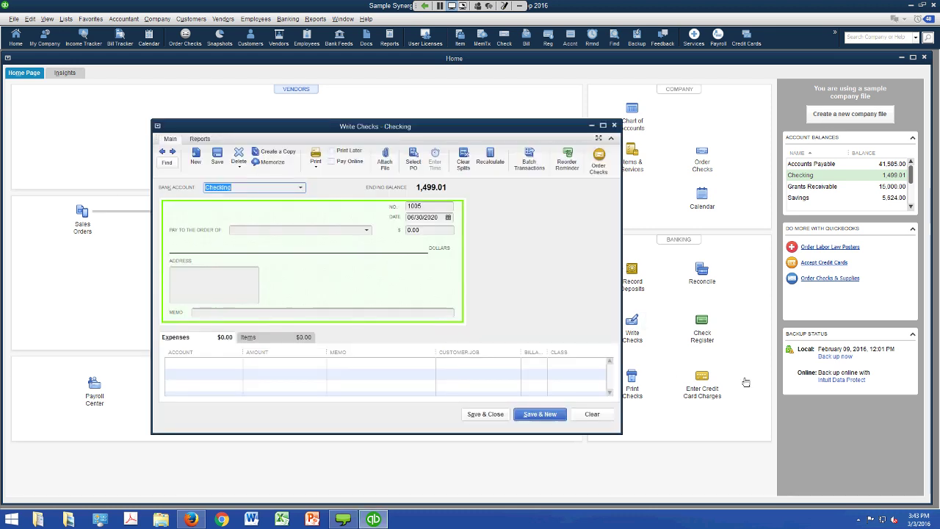
# - Select Visa -1716 as the expense account on the check's Expenses line
pyautogui.hotkey('alt', 'Down')
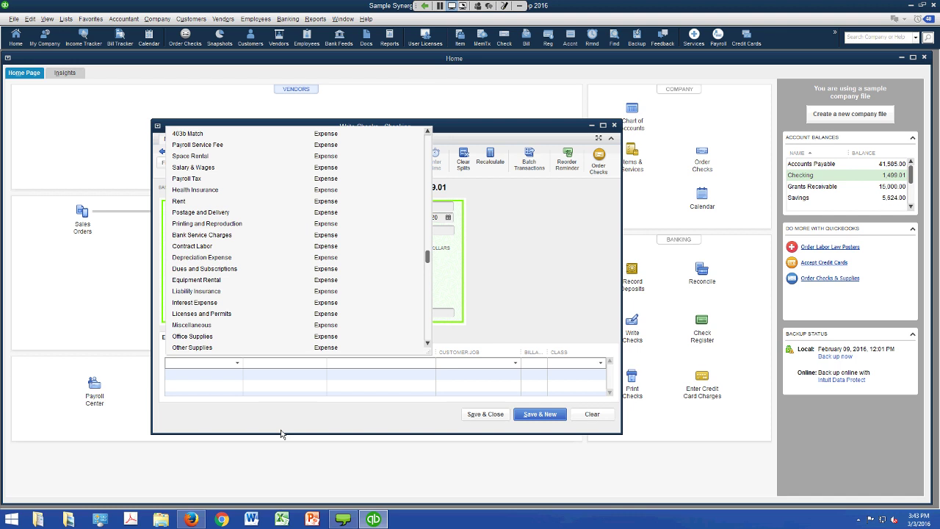
pyautogui.scroll(5, 508, 305)
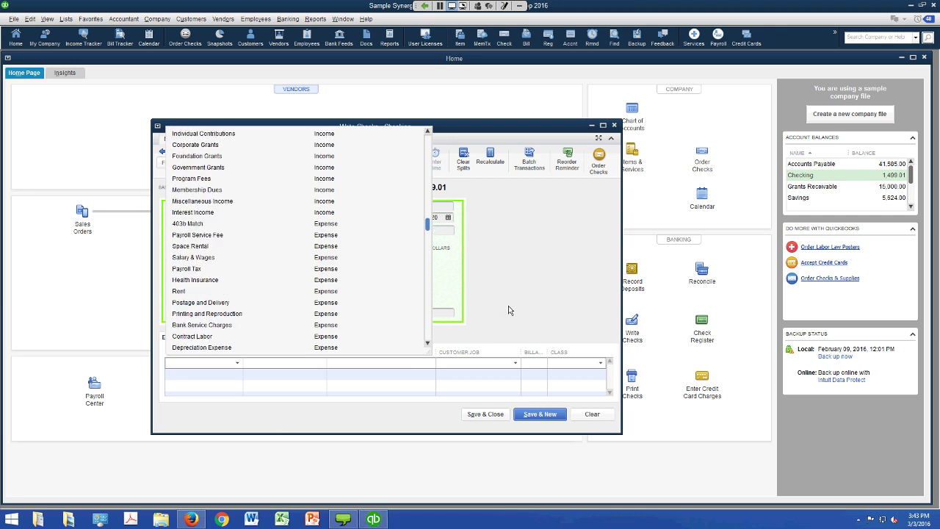
pyautogui.scroll(2, 512, 226)
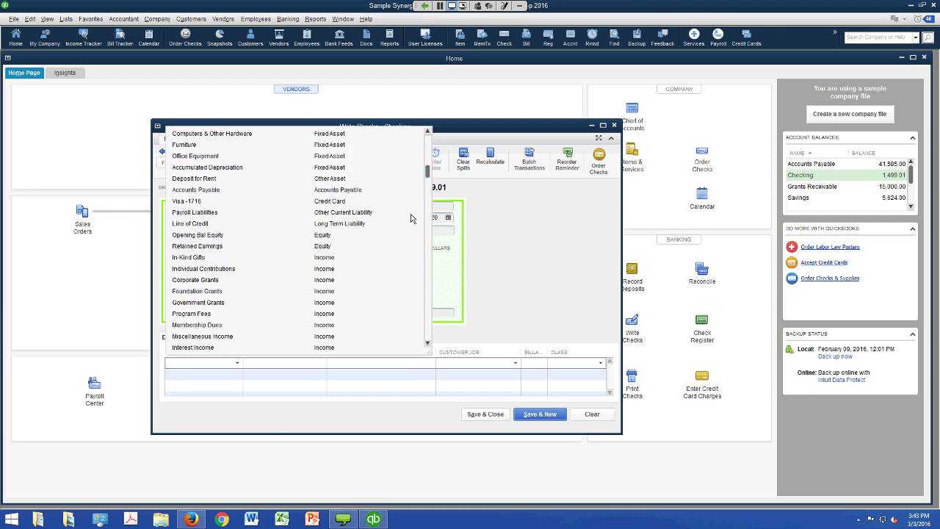
pyautogui.click(192, 200)
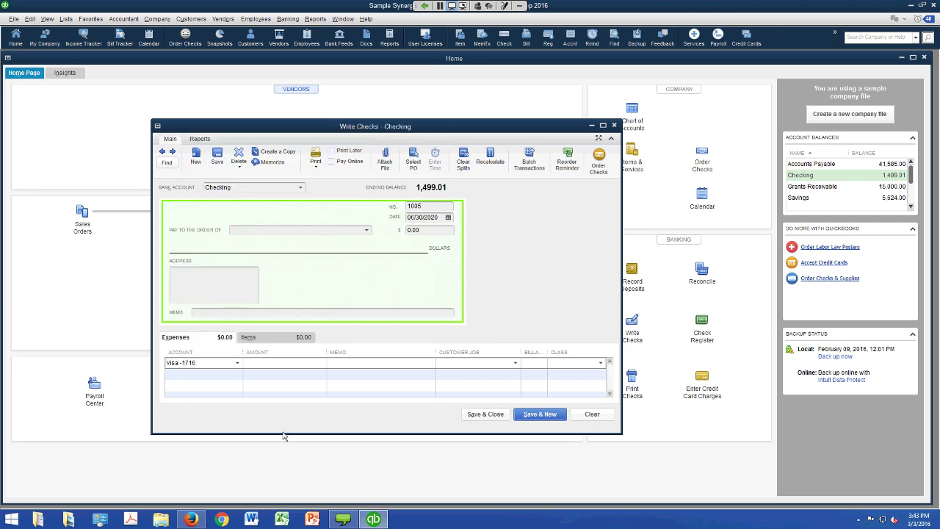
pyautogui.hotkey('alt', 'Down')
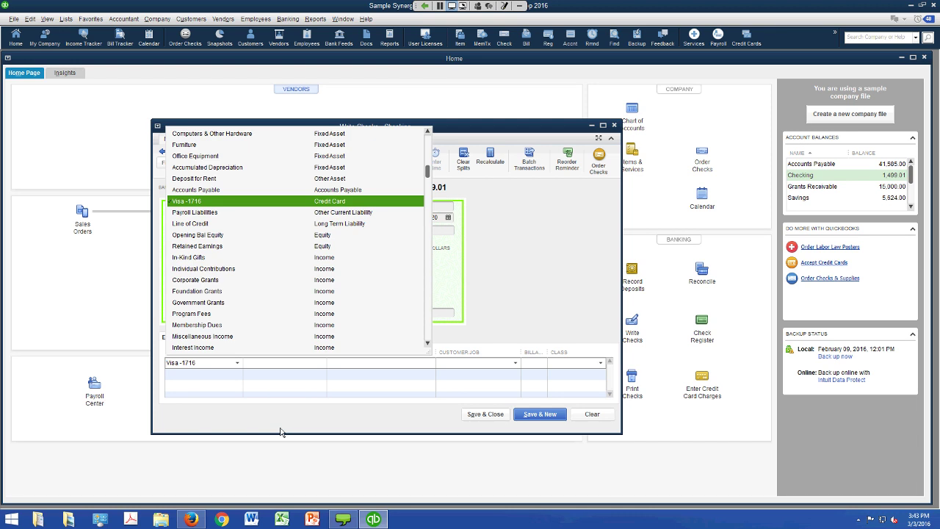
pyautogui.press('Return')
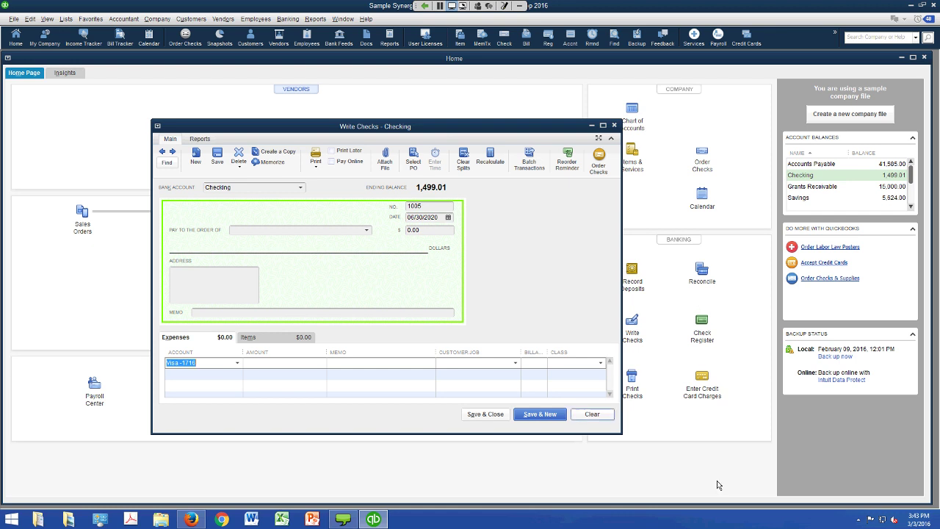
# - Clear the unsaved check, close Write Checks, and end the QuickBooks screen share
pyautogui.hotkey('alt', 'r')
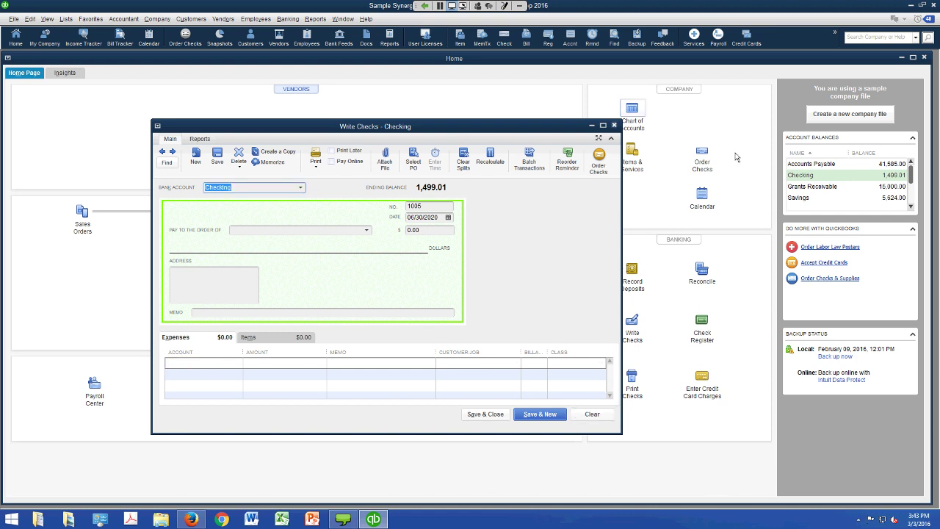
pyautogui.press('Escape')
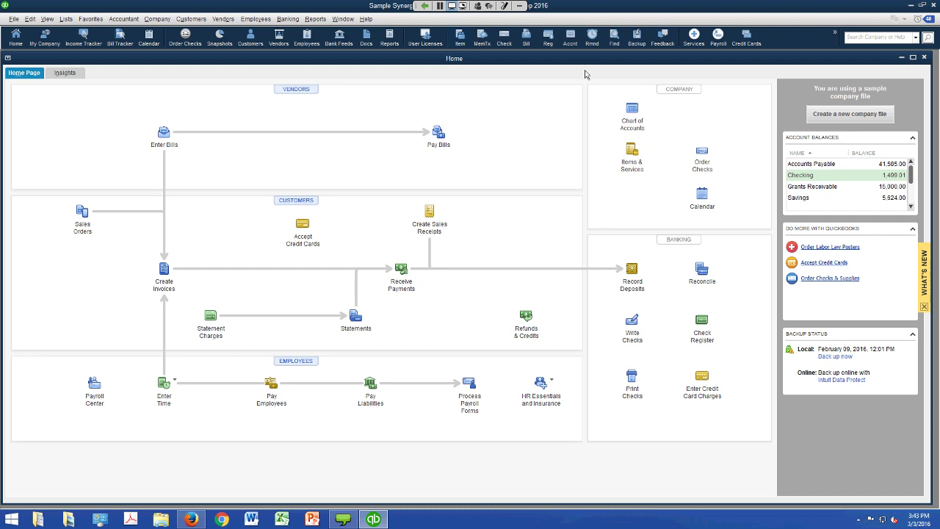
pyautogui.click(504, 8)
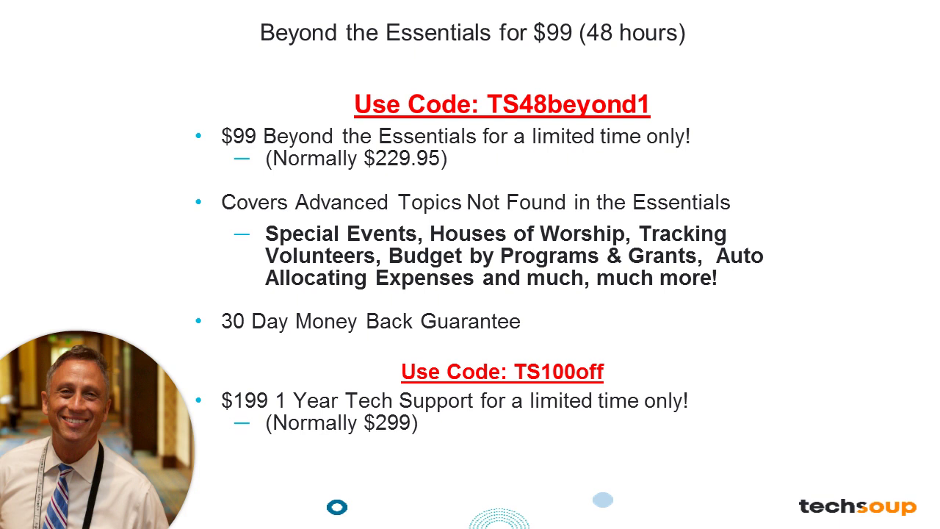
# - Advance the slideshow to the QuickBooks Made Easy Discount Codes slide
pyautogui.press('Right')
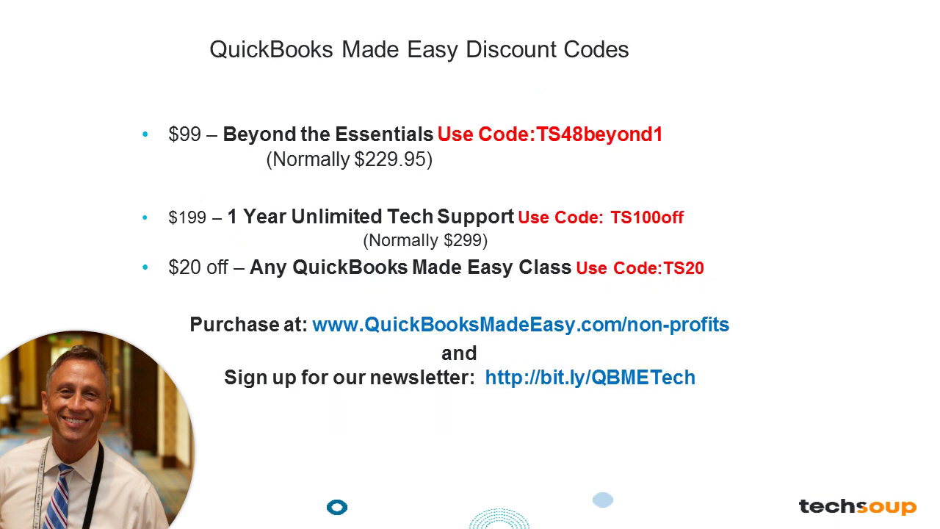